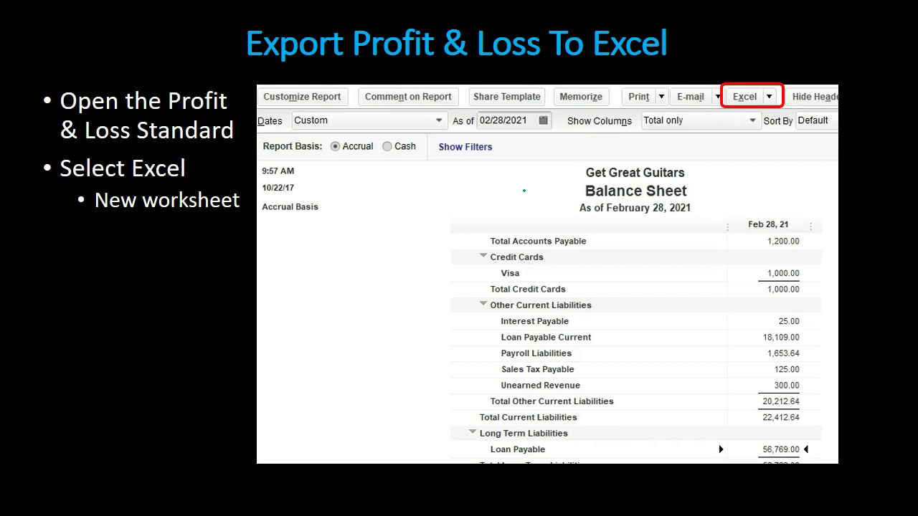
{"action": "left_click", "coordinate": [508, 232]}
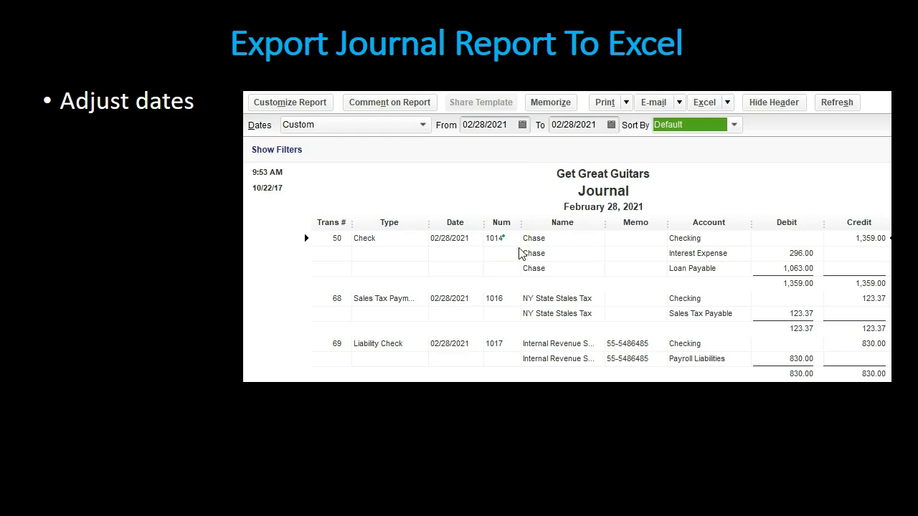
{"action": "left_click", "coordinate": [530, 198]}
{"action": "left_click", "coordinate": [109, 386]}
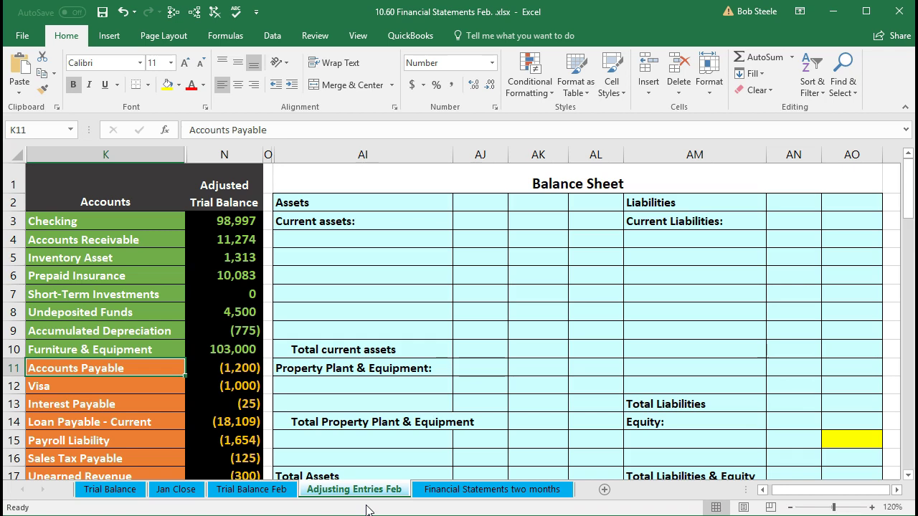
Step: Unhide the columns between K and N to show the Unadjusted Trial Balance and Adjustments columns
{"action": "left_click", "coordinate": [228, 201]}
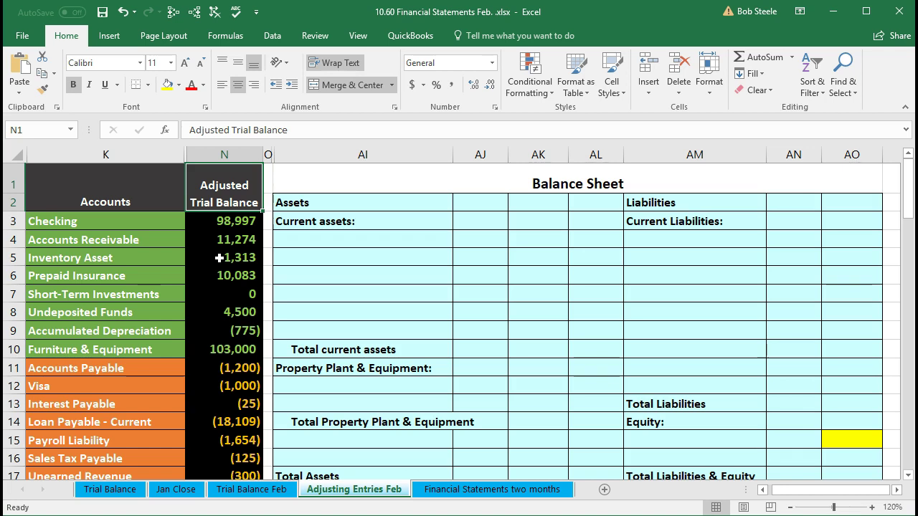
{"action": "left_click", "coordinate": [220, 222]}
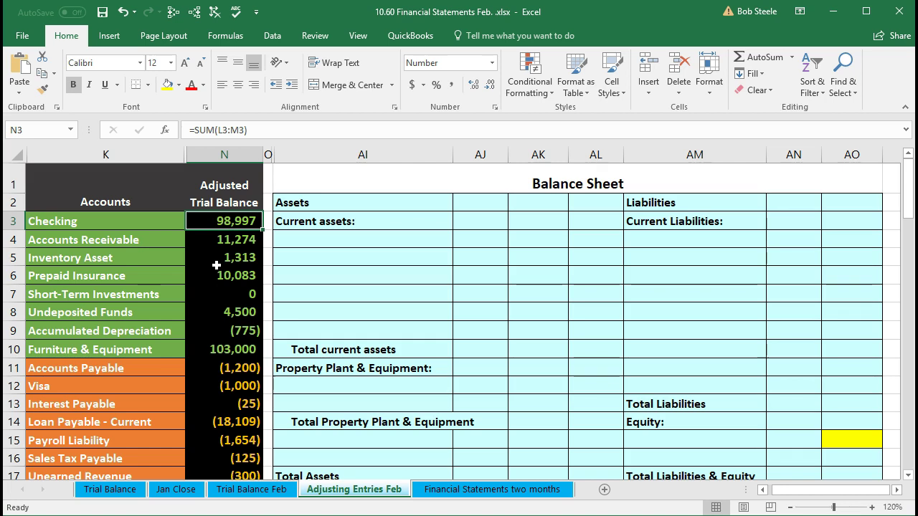
{"action": "left_click", "coordinate": [162, 152]}
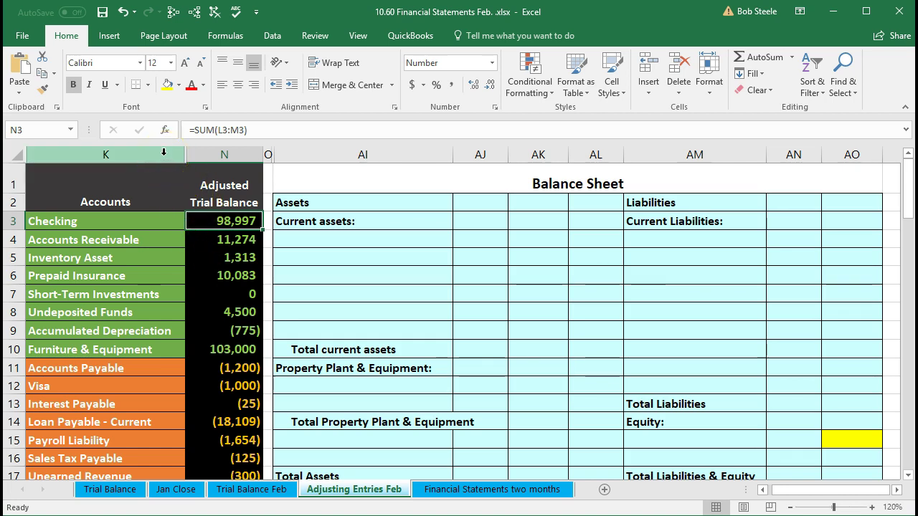
{"action": "left_click", "coordinate": [163, 153]}
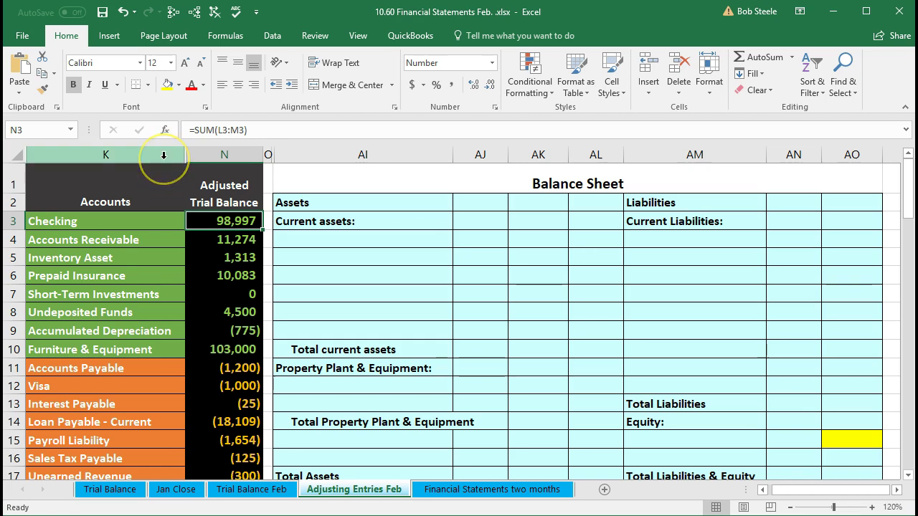
{"action": "left_click", "coordinate": [163, 155]}
{"action": "left_click_drag", "start_coordinate": [164, 158], "coordinate": [213, 154]}
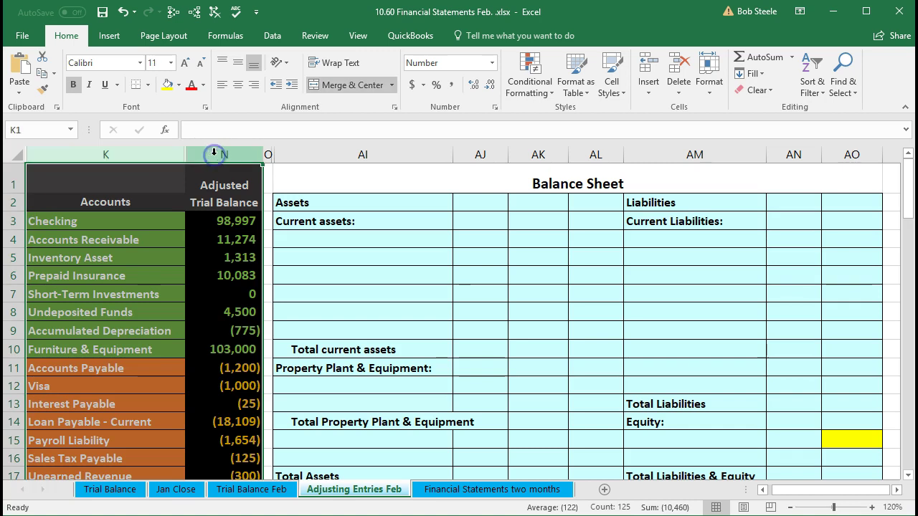
{"action": "right_click", "coordinate": [168, 223]}
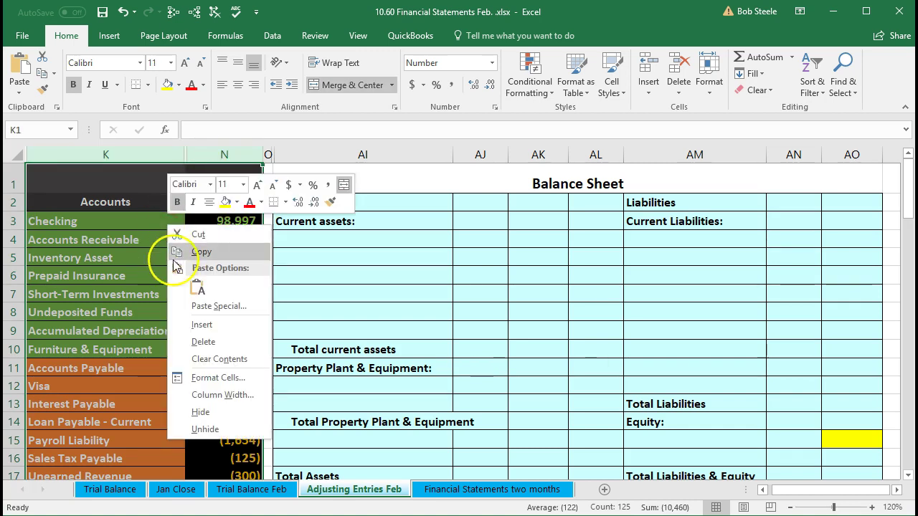
{"action": "left_click", "coordinate": [199, 430]}
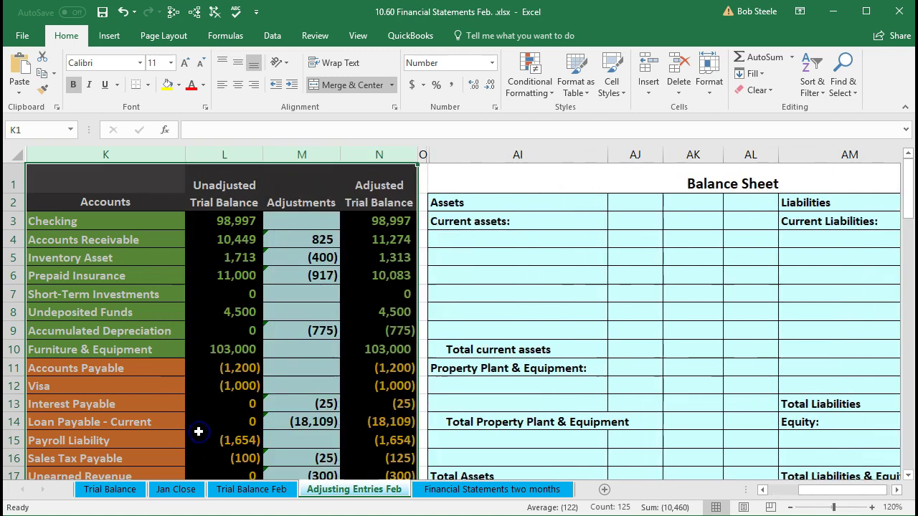
{"action": "left_click", "coordinate": [266, 402]}
Step: Examine the Unadjusted Trial Balance, Adjustments and Adjusted Trial Balance columns, including the Accounts Receivable adjustment
{"action": "left_click", "coordinate": [232, 204]}
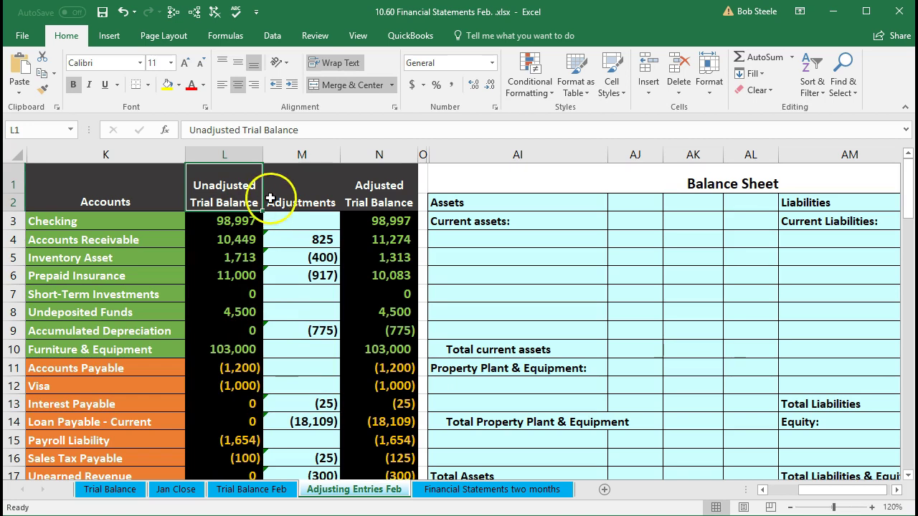
{"action": "left_click", "coordinate": [295, 190]}
{"action": "left_click", "coordinate": [355, 179]}
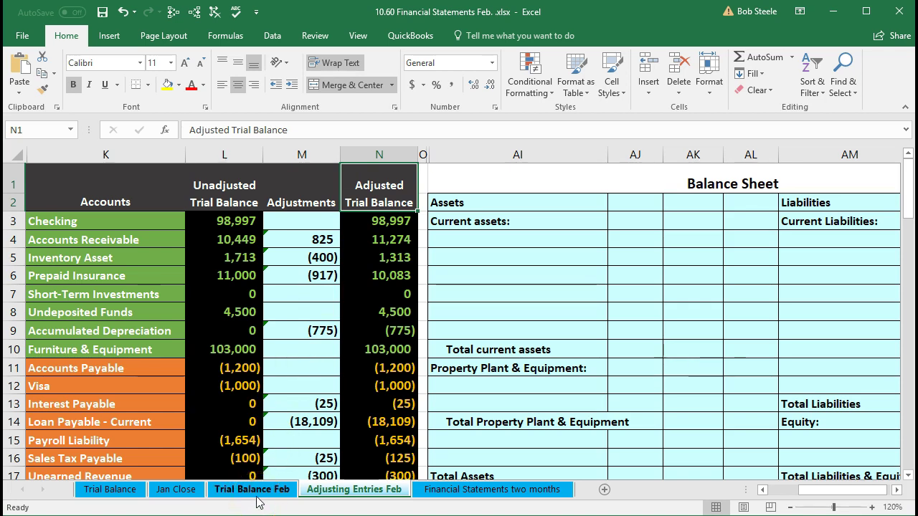
{"action": "left_click", "coordinate": [224, 190]}
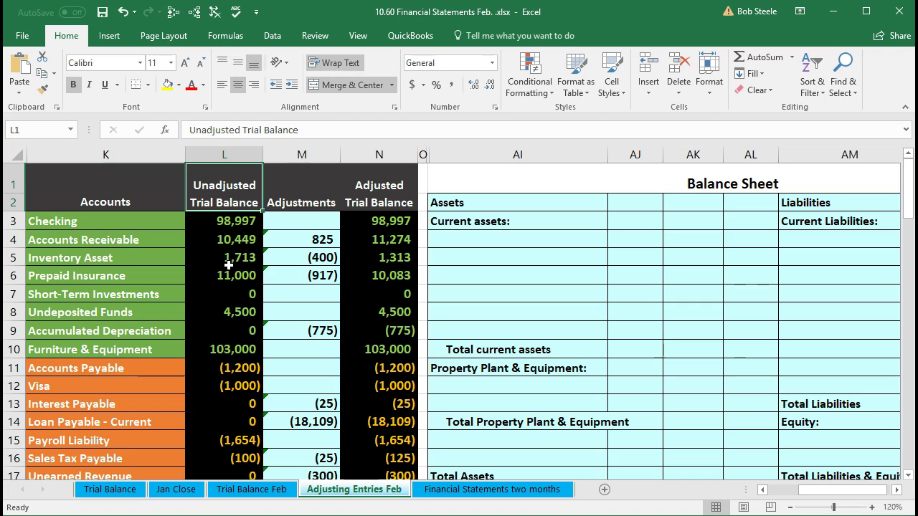
{"action": "left_click", "coordinate": [291, 203]}
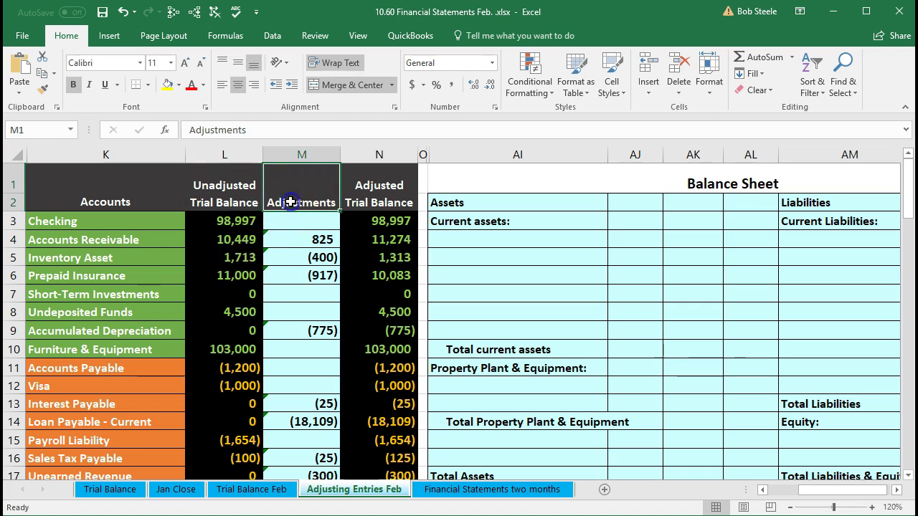
{"action": "left_click", "coordinate": [375, 185]}
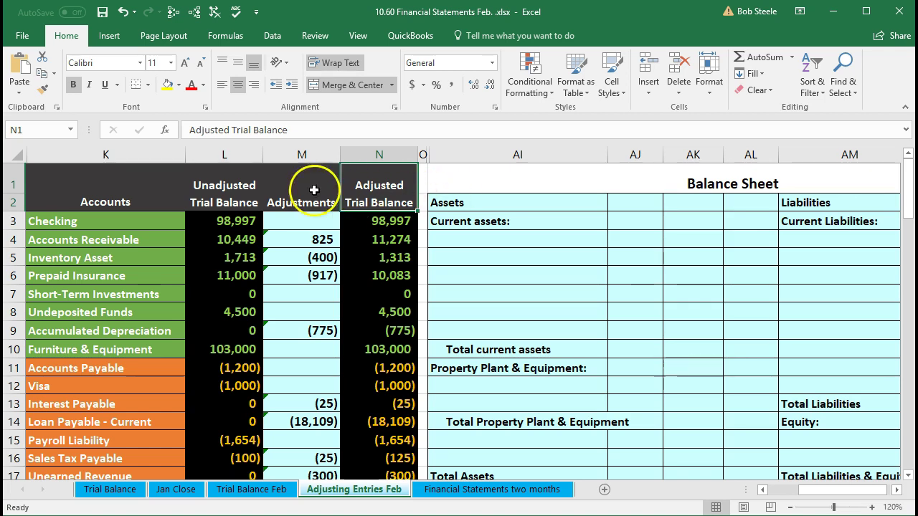
{"action": "left_click", "coordinate": [242, 184]}
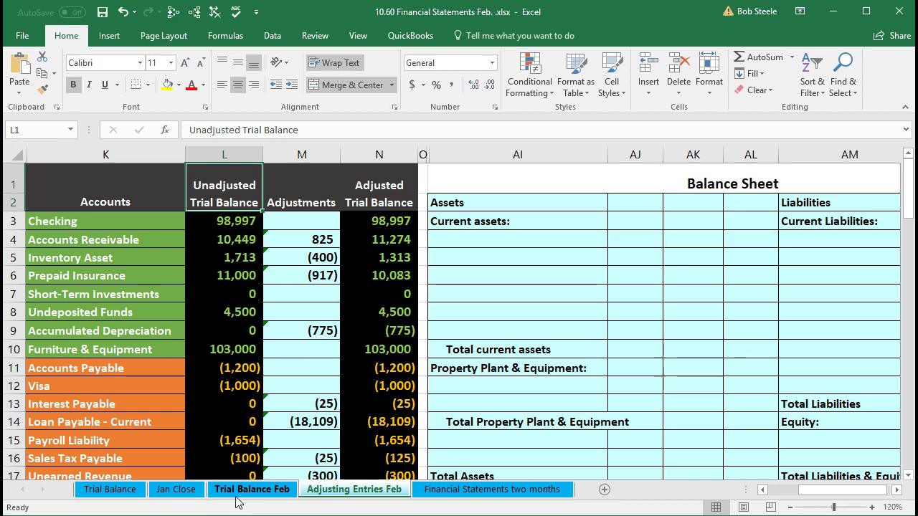
{"action": "left_click", "coordinate": [391, 194]}
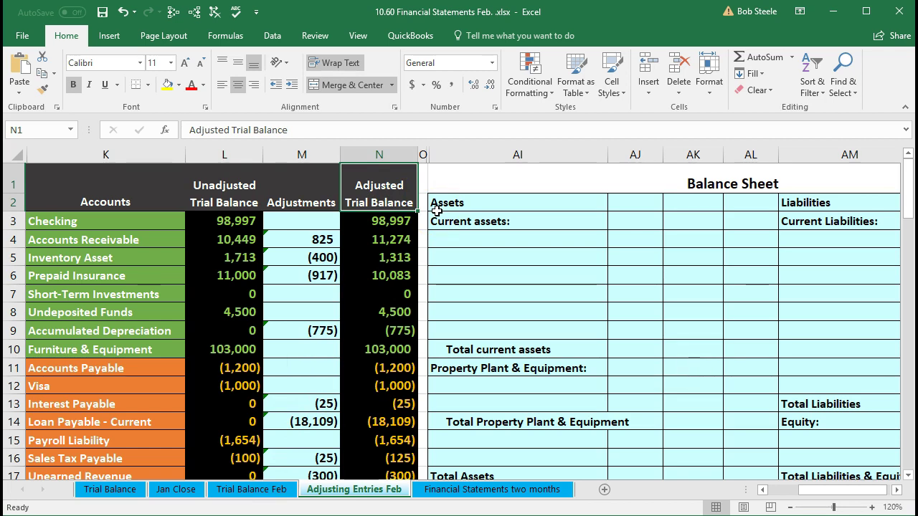
{"action": "left_click", "coordinate": [322, 240]}
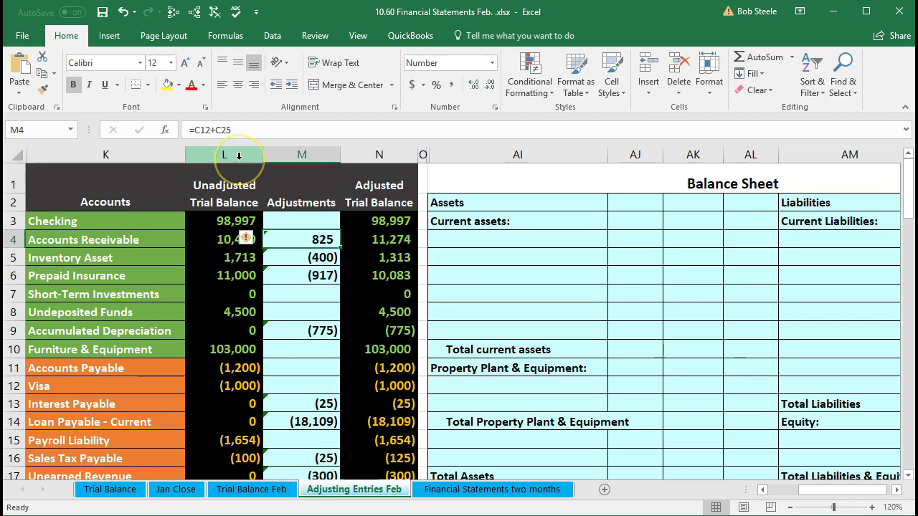
Step: Hide columns L and M, leaving only the Adjusted Trial Balance column beside the accounts
{"action": "left_click_drag", "start_coordinate": [239, 156], "coordinate": [287, 156]}
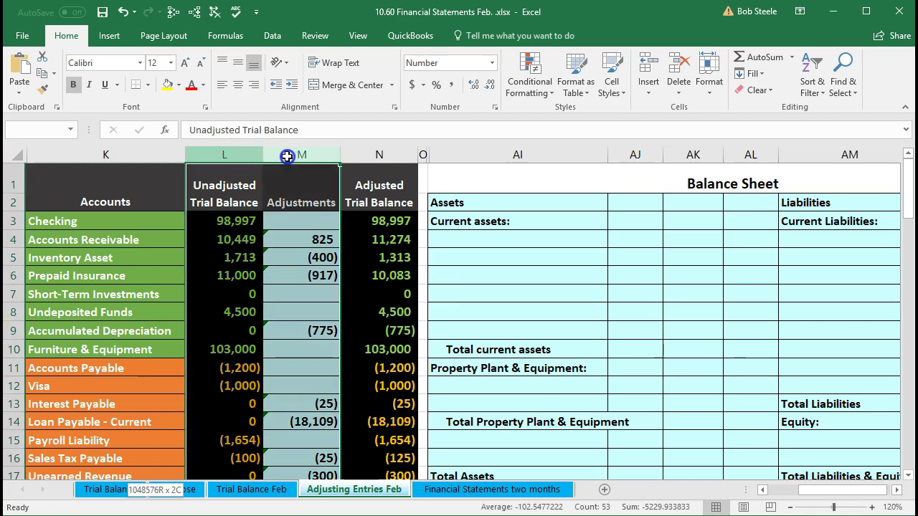
{"action": "right_click", "coordinate": [287, 247]}
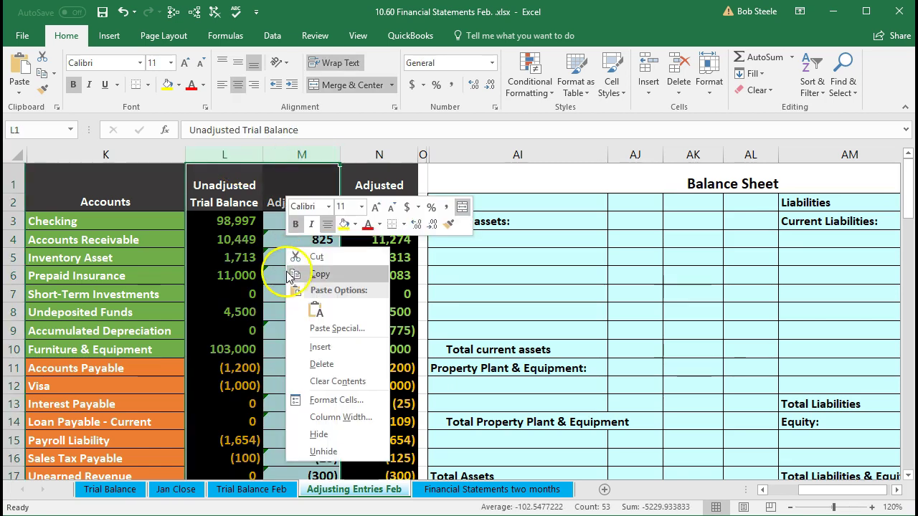
{"action": "left_click", "coordinate": [313, 434]}
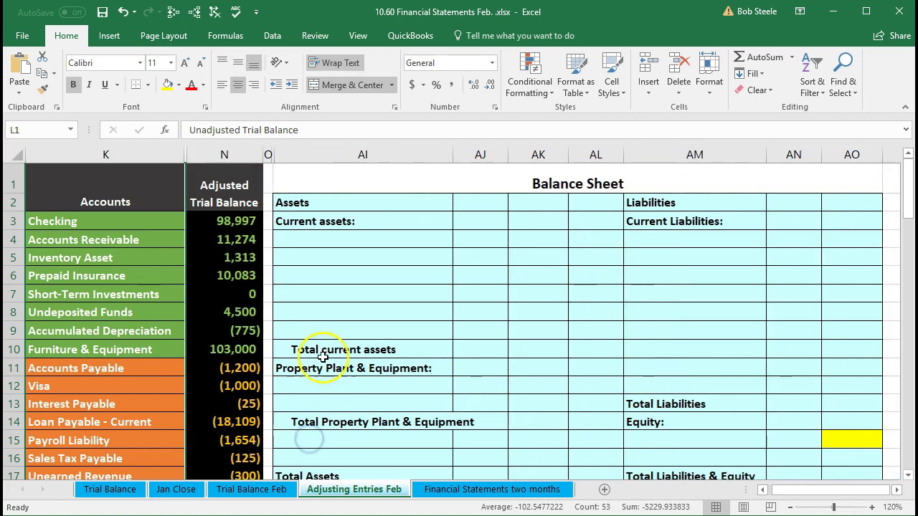
{"action": "left_click", "coordinate": [323, 349]}
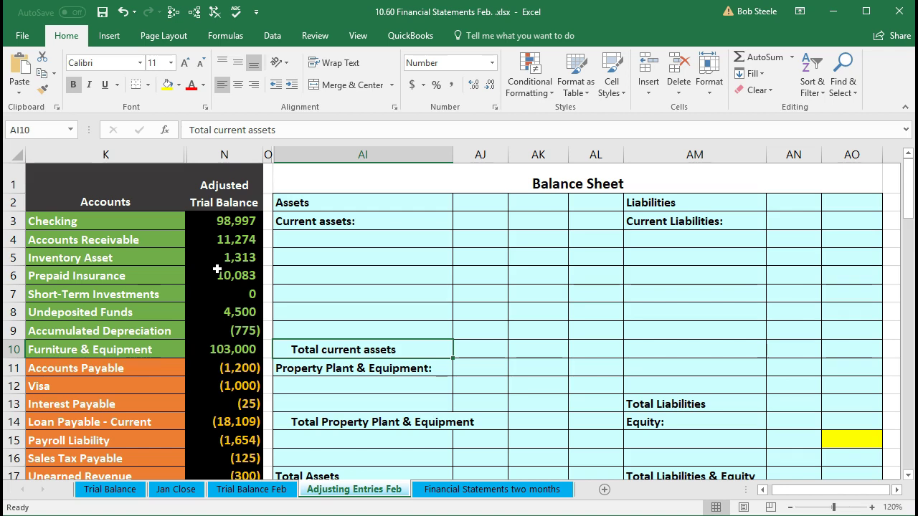
Step: Inspect the SUM formula in the Total Debits - Total (credits) row and the range it covers in the Adjusted Trial Balance
{"action": "scroll", "coordinate": [218, 269], "scroll_direction": "down", "scroll_amount": 2}
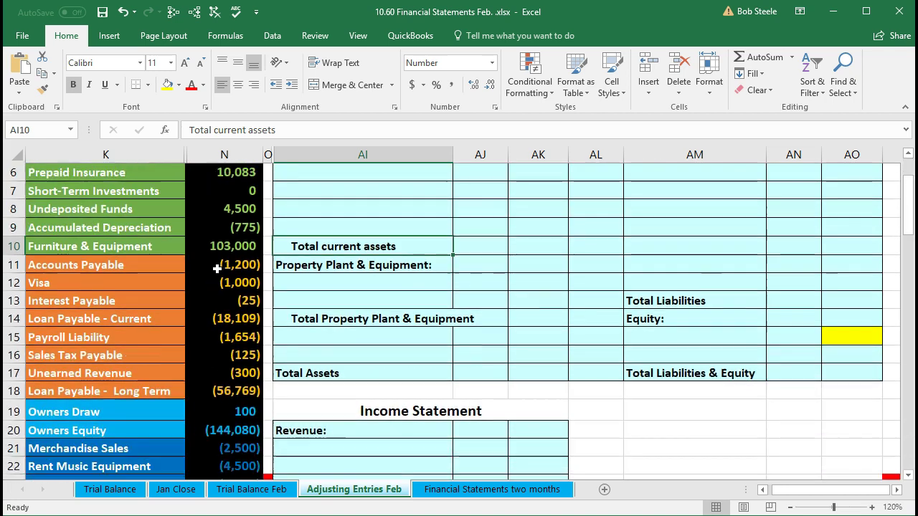
{"action": "scroll", "coordinate": [217, 269], "scroll_direction": "up", "scroll_amount": 1}
{"action": "scroll", "coordinate": [217, 269], "scroll_direction": "down", "scroll_amount": 6}
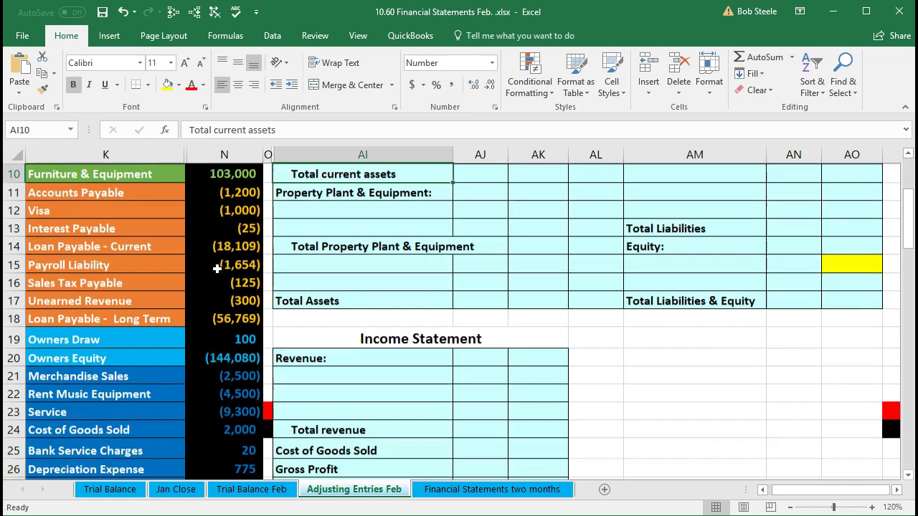
{"action": "scroll", "coordinate": [218, 269], "scroll_direction": "down", "scroll_amount": 1}
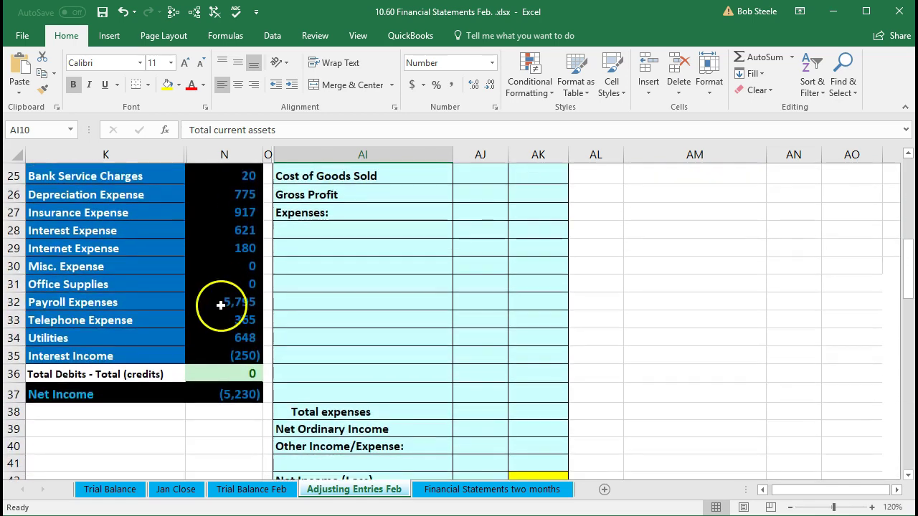
{"action": "double_click", "coordinate": [222, 373]}
{"action": "scroll", "coordinate": [221, 375], "scroll_direction": "up", "scroll_amount": 2}
{"action": "scroll", "coordinate": [221, 375], "scroll_direction": "up", "scroll_amount": 6}
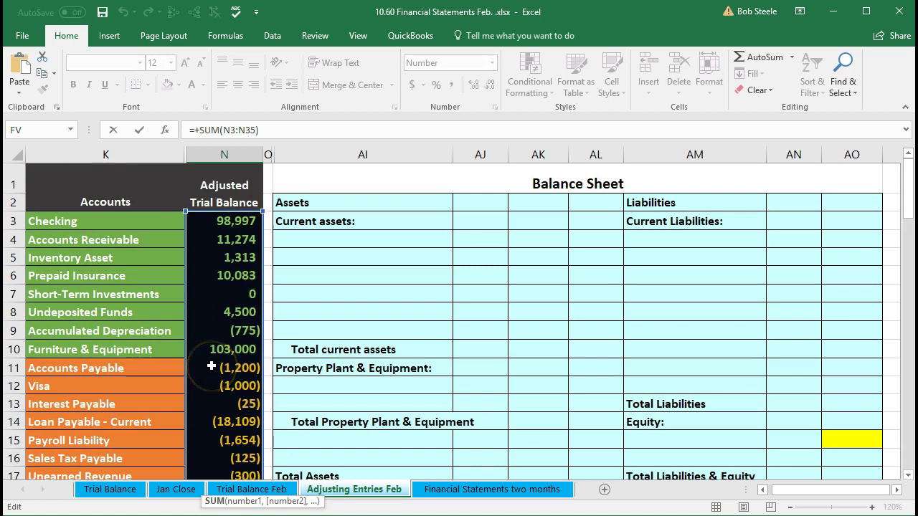
{"action": "key", "text": "Return"}
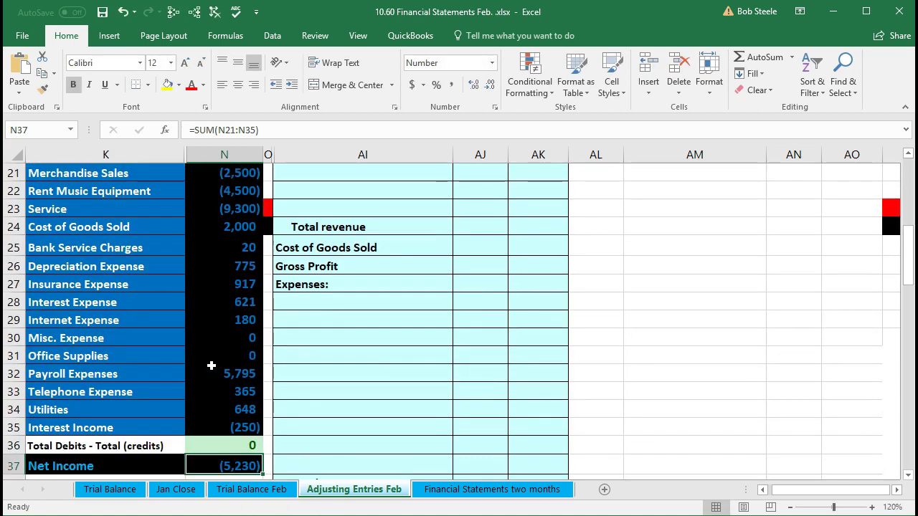
{"action": "scroll", "coordinate": [212, 366], "scroll_direction": "up", "scroll_amount": 7}
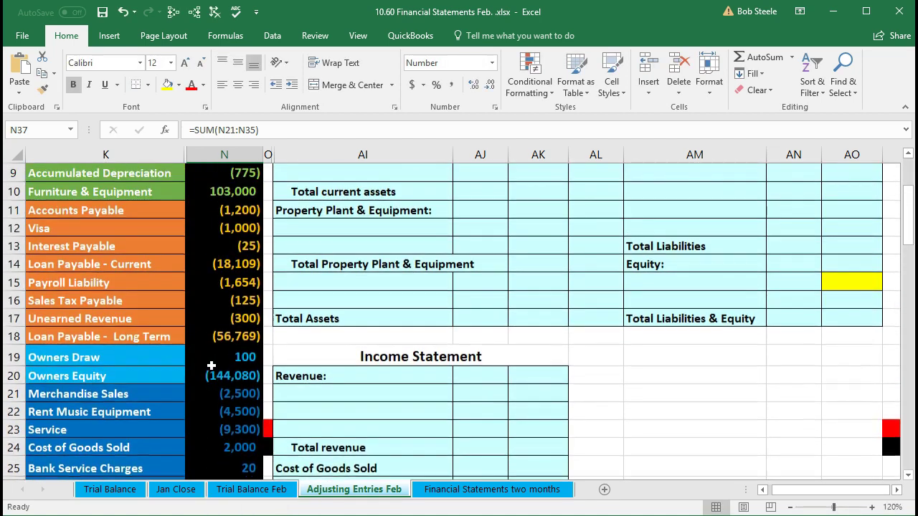
Step: Compare the Adjusted Trial Balance sum of Checking through Loan Payable - Long Term with that of Owners Draw through Interest Income
{"action": "left_click_drag", "start_coordinate": [215, 221], "coordinate": [222, 409]}
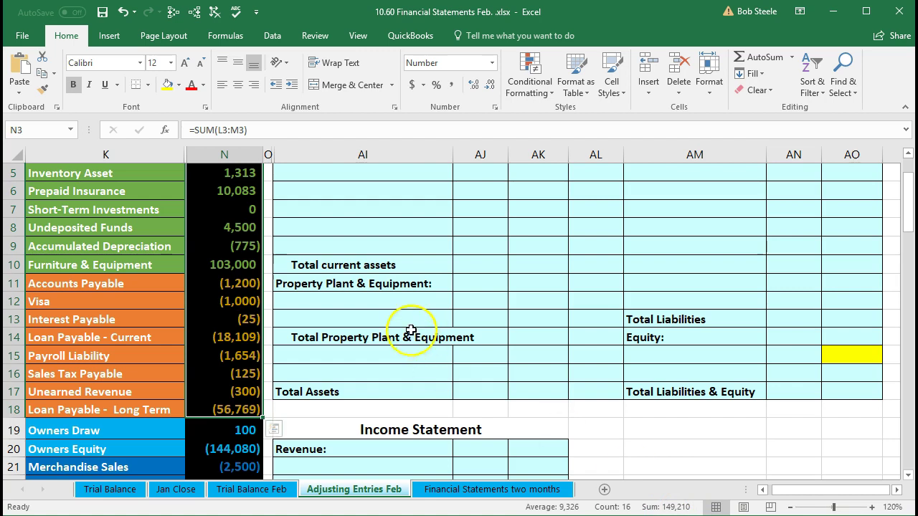
{"action": "scroll", "coordinate": [410, 330], "scroll_direction": "down", "scroll_amount": 3}
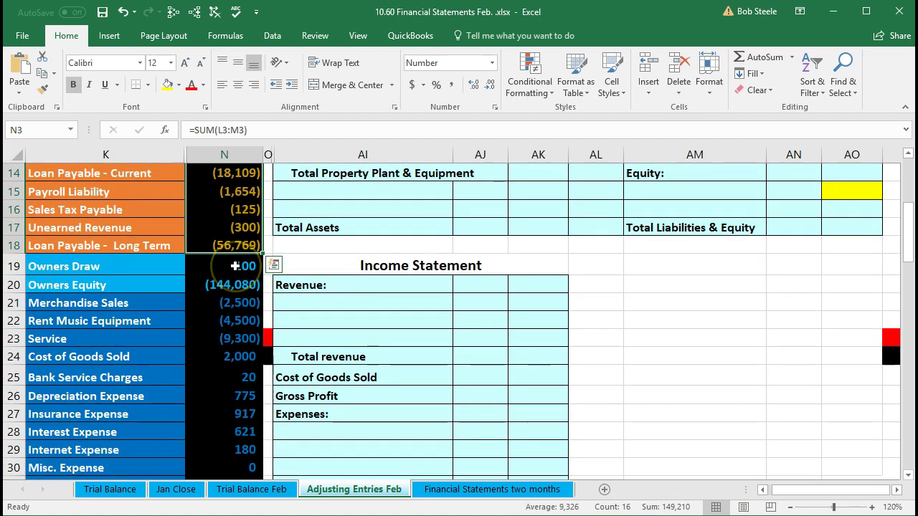
{"action": "left_click_drag", "start_coordinate": [235, 265], "coordinate": [225, 435]}
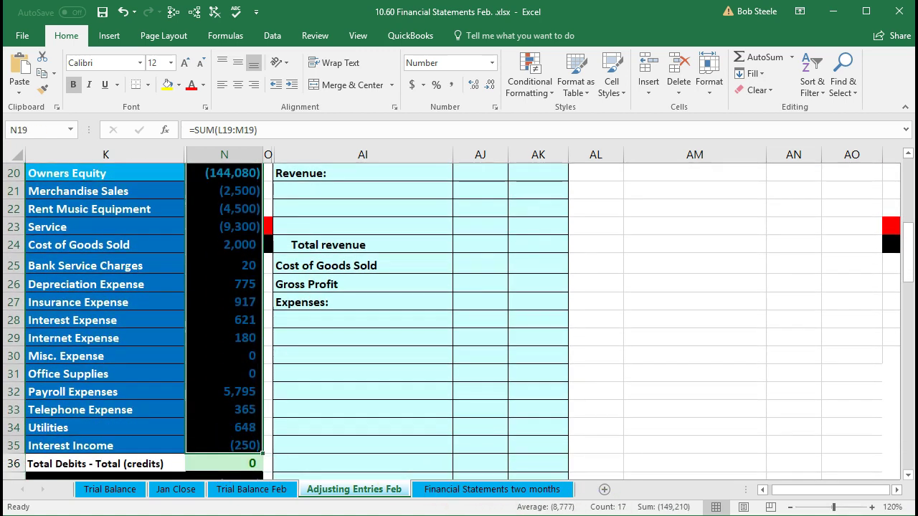
{"action": "scroll", "coordinate": [375, 383], "scroll_direction": "up", "scroll_amount": 7}
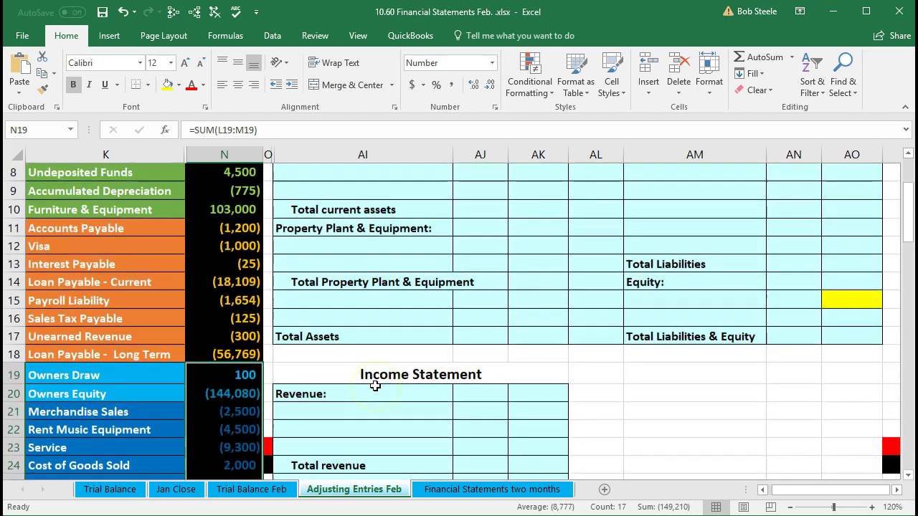
Step: Compare the Adjusted Trial Balance sum of the asset accounts, N3:N10, with that of all remaining accounts, N11:N35
{"action": "left_click_drag", "start_coordinate": [231, 221], "coordinate": [222, 349]}
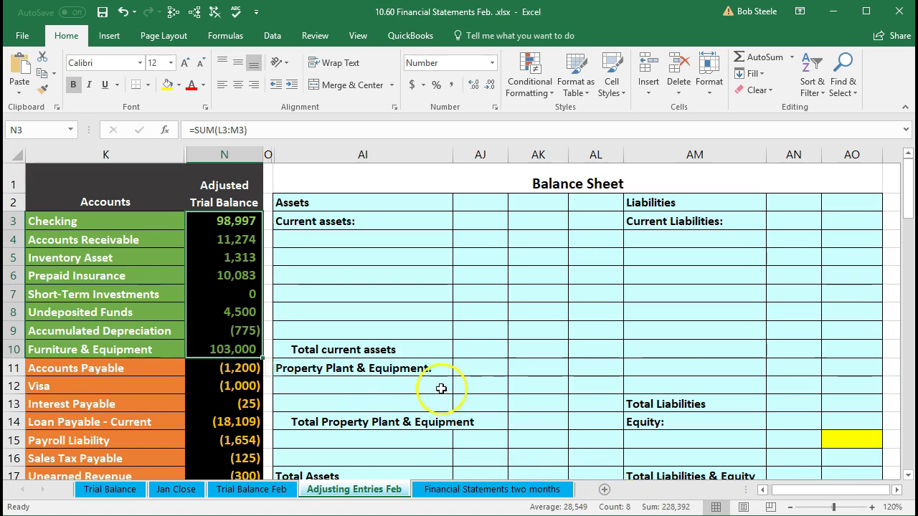
{"action": "scroll", "coordinate": [441, 389], "scroll_direction": "down", "scroll_amount": 2}
{"action": "scroll", "coordinate": [441, 389], "scroll_direction": "down", "scroll_amount": 1}
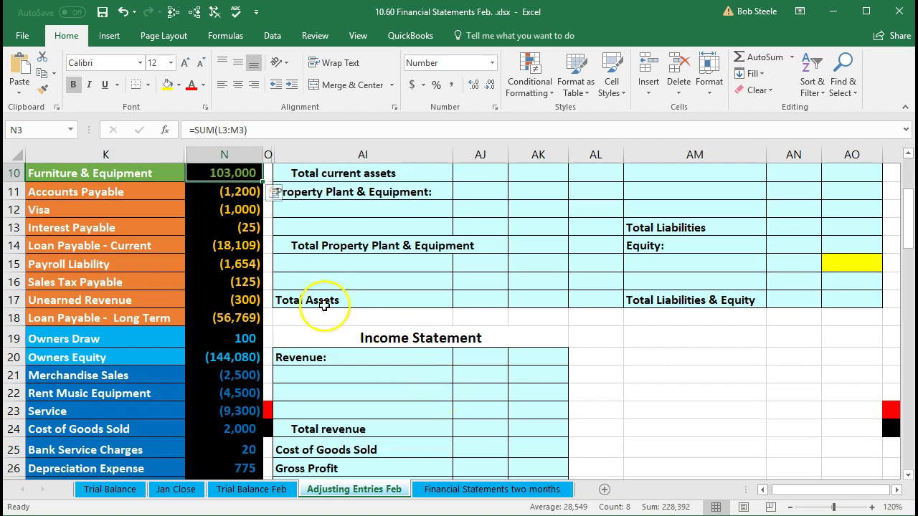
{"action": "left_click_drag", "start_coordinate": [230, 194], "coordinate": [239, 426]}
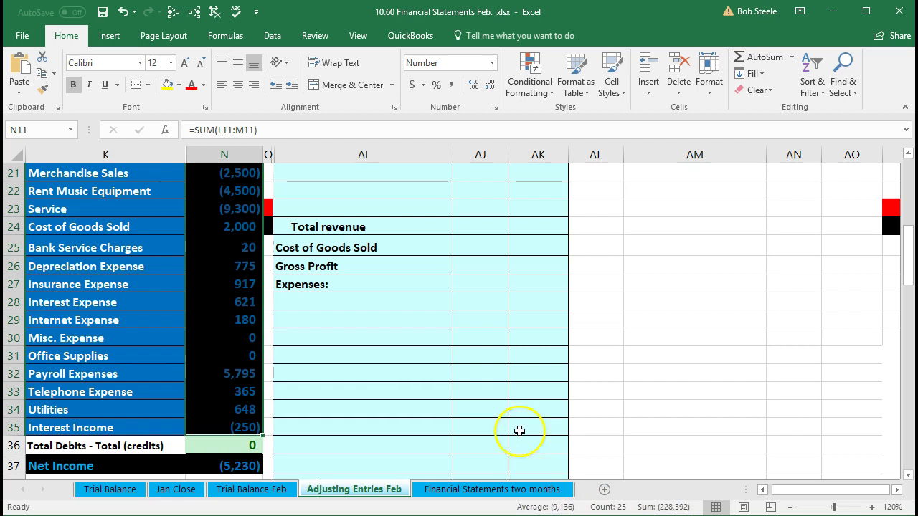
{"action": "scroll", "coordinate": [518, 430], "scroll_direction": "up", "scroll_amount": 7}
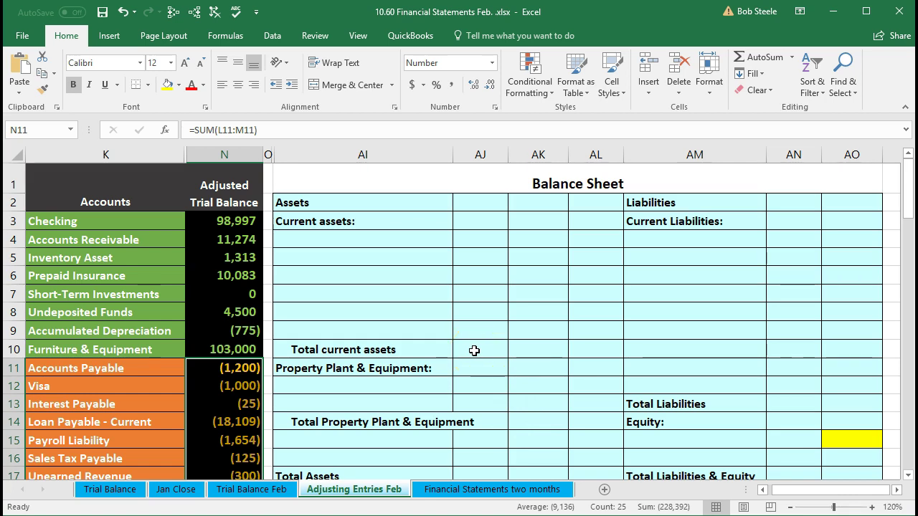
Step: Review the blank Balance Sheet, Income Statement and Statement of Owner's Equity templates beside the trial balance, including the highlighted equity cell AO15
{"action": "scroll", "coordinate": [474, 351], "scroll_direction": "down", "scroll_amount": 4}
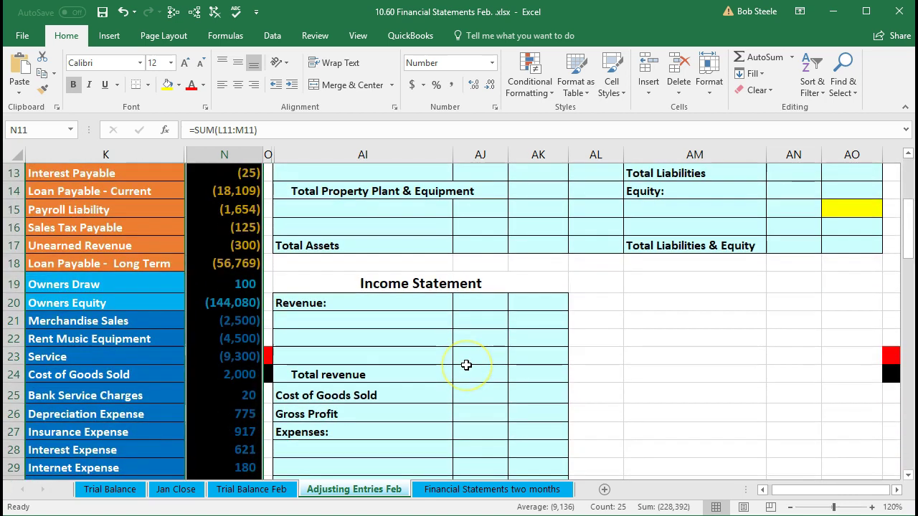
{"action": "scroll", "coordinate": [466, 365], "scroll_direction": "down", "scroll_amount": 7}
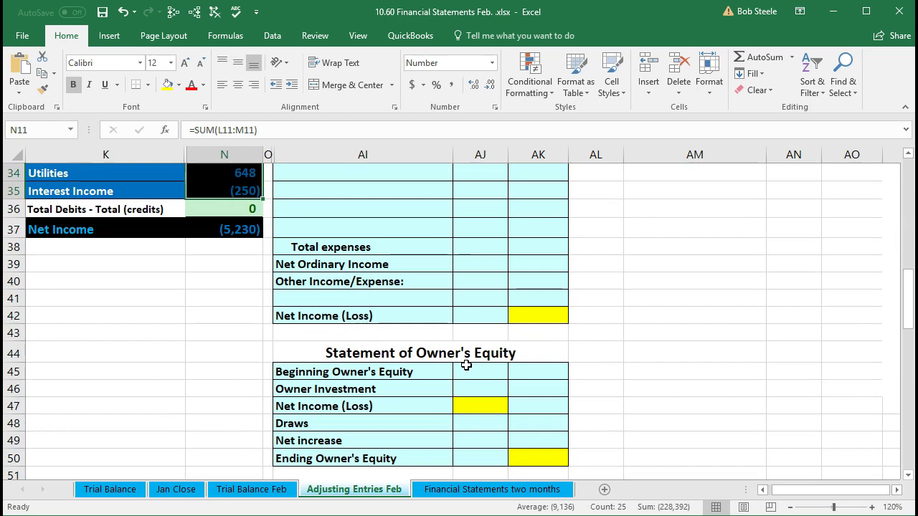
{"action": "scroll", "coordinate": [466, 366], "scroll_direction": "up", "scroll_amount": 5}
{"action": "scroll", "coordinate": [466, 366], "scroll_direction": "up", "scroll_amount": 1}
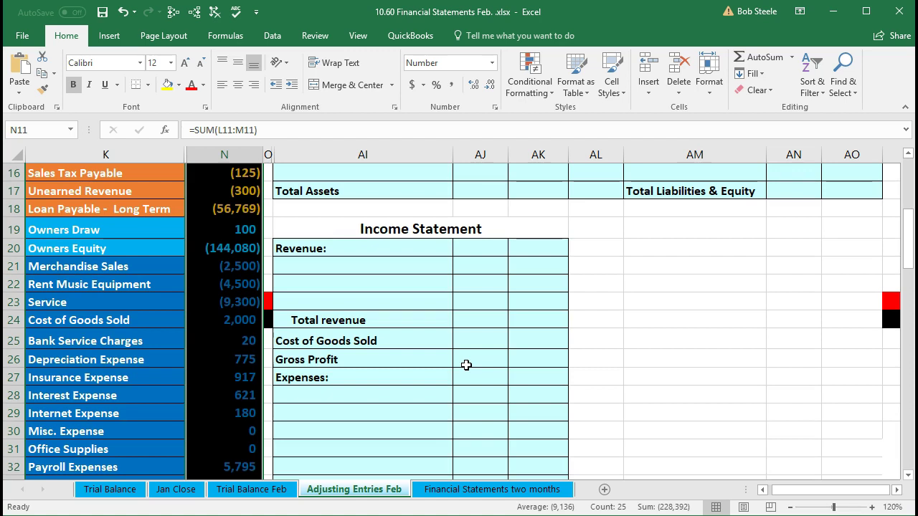
{"action": "scroll", "coordinate": [466, 365], "scroll_direction": "up", "scroll_amount": 3}
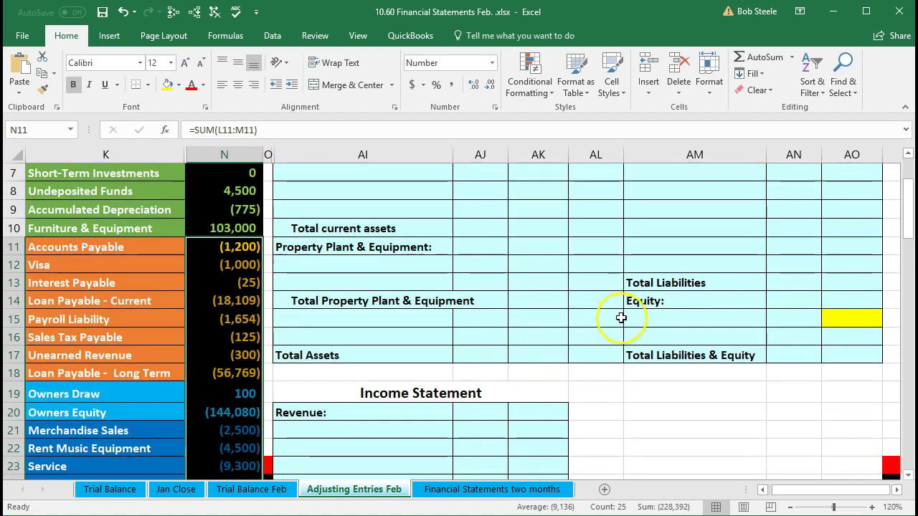
{"action": "left_click", "coordinate": [825, 316]}
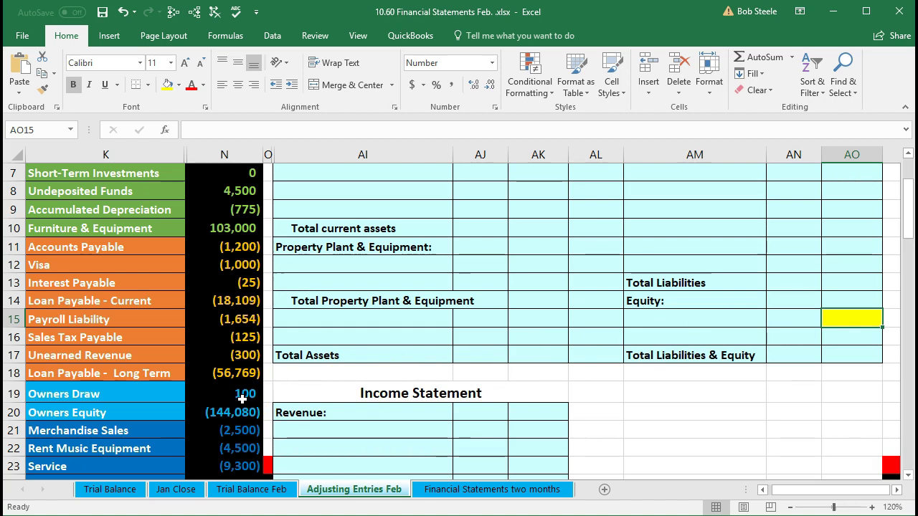
{"action": "scroll", "coordinate": [243, 398], "scroll_direction": "up", "scroll_amount": 2}
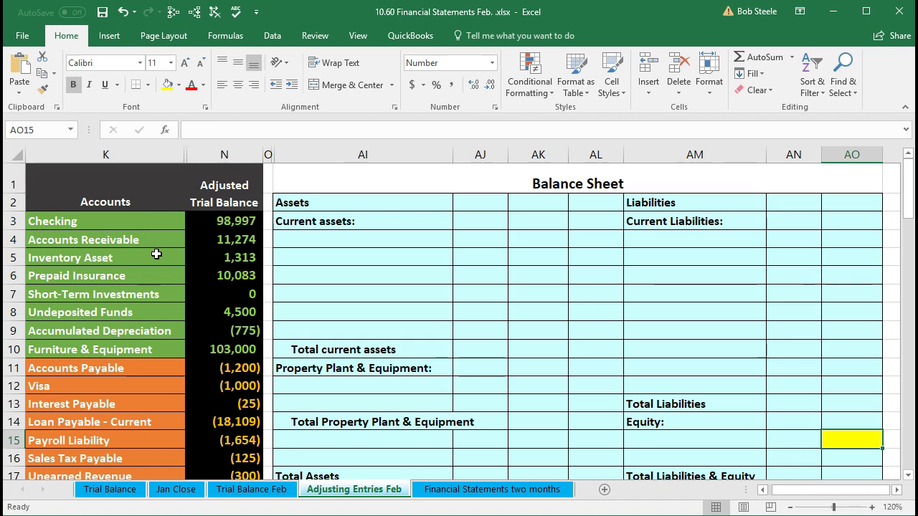
Step: Examine the balance sheet's Assets, Liabilities and Equity sections and asset subcategories against the trial balance accounts from Checking through Short-Term Investments
{"action": "left_click", "coordinate": [284, 199]}
{"action": "left_click", "coordinate": [625, 198]}
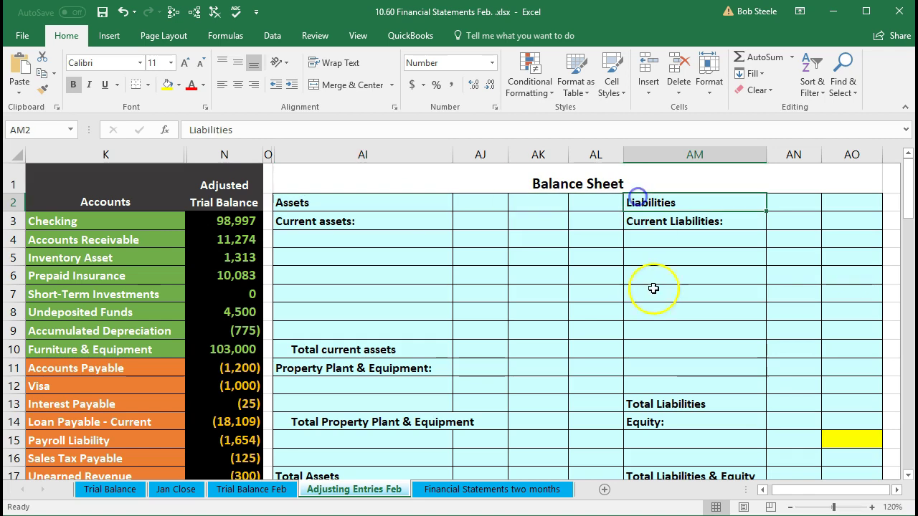
{"action": "left_click", "coordinate": [655, 422]}
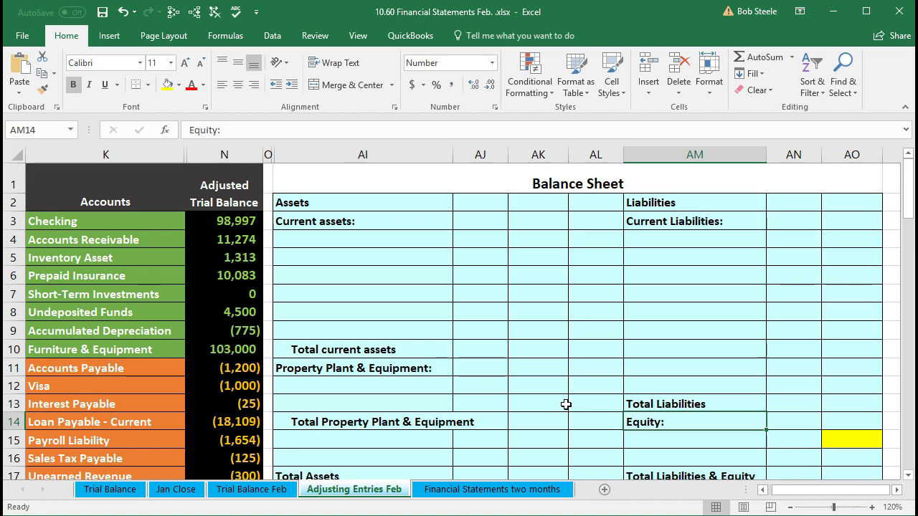
{"action": "left_click", "coordinate": [482, 313]}
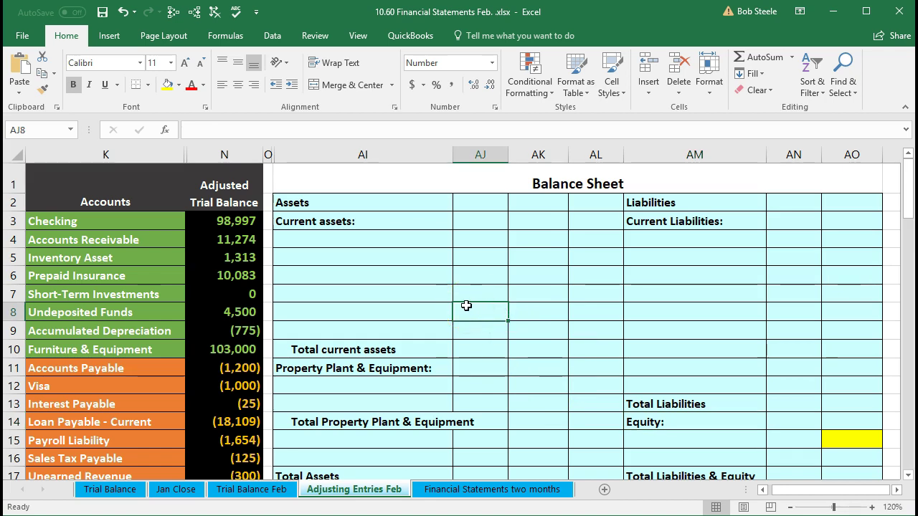
{"action": "left_click", "coordinate": [361, 203]}
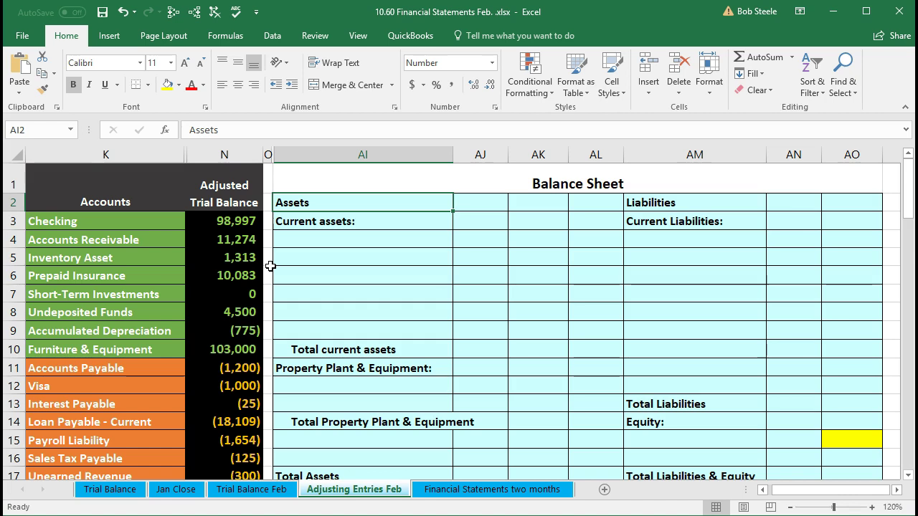
{"action": "left_click", "coordinate": [308, 224]}
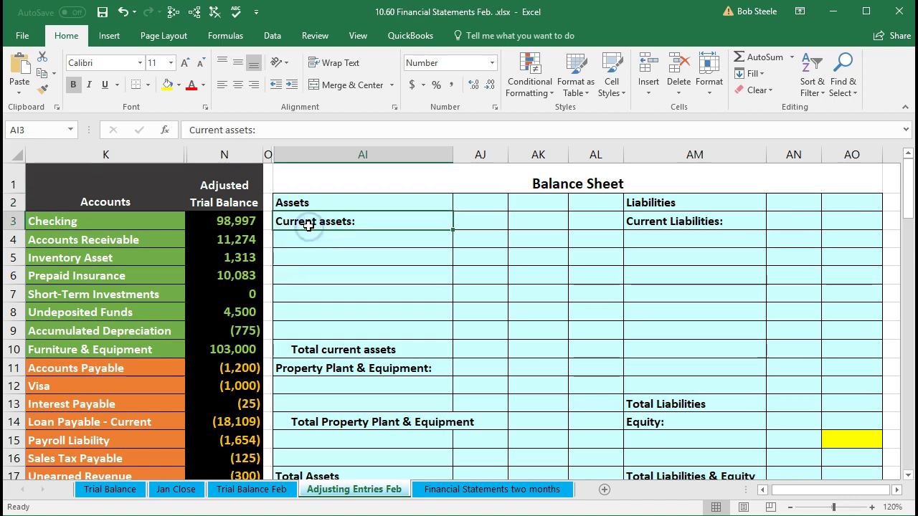
{"action": "left_click", "coordinate": [325, 369]}
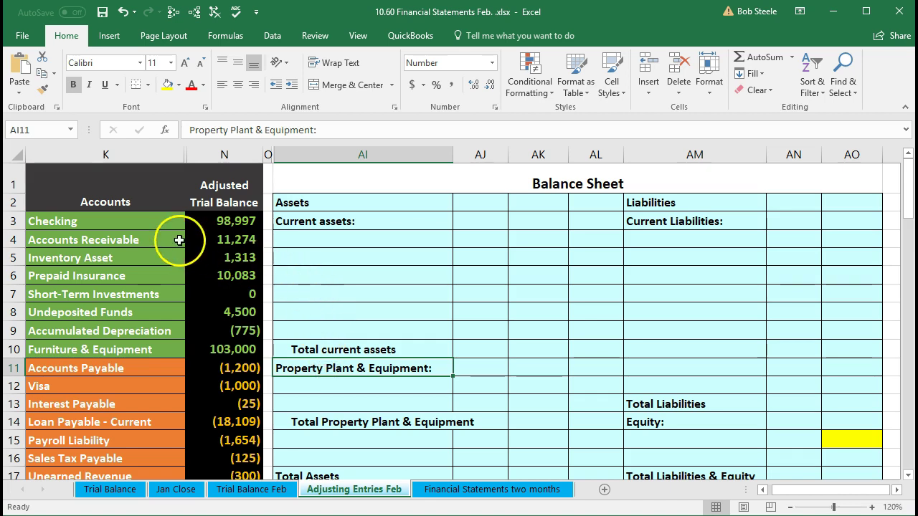
{"action": "left_click", "coordinate": [131, 224]}
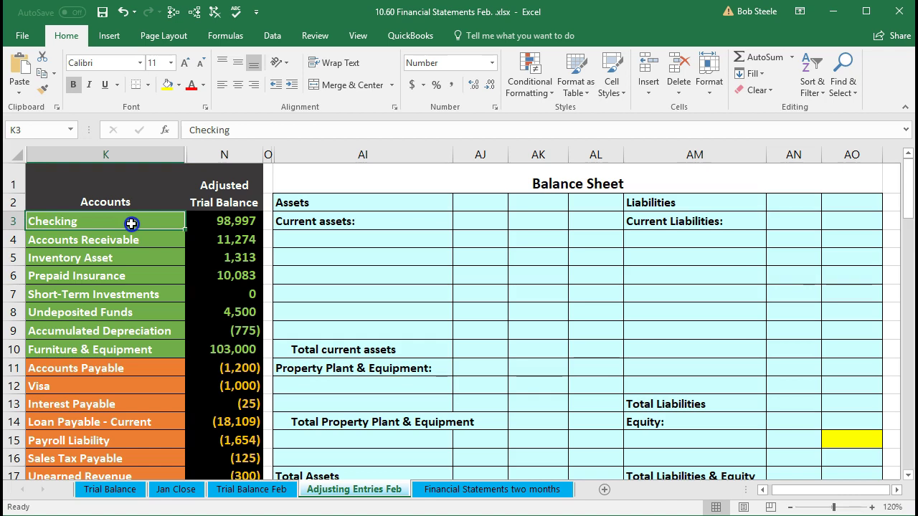
{"action": "left_click_drag", "start_coordinate": [131, 224], "coordinate": [126, 287]}
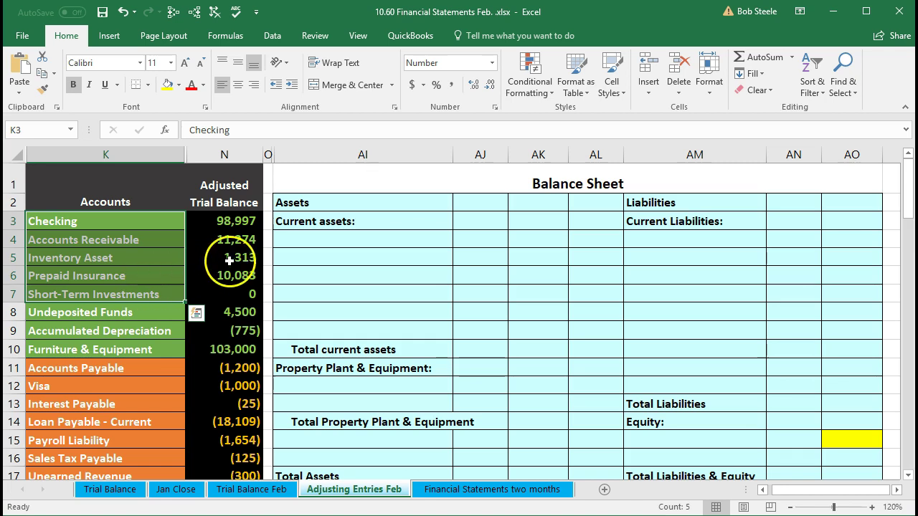
Step: Link the first line under Current assets, AI4, to the Checking account name in K3
{"action": "left_click", "coordinate": [296, 241]}
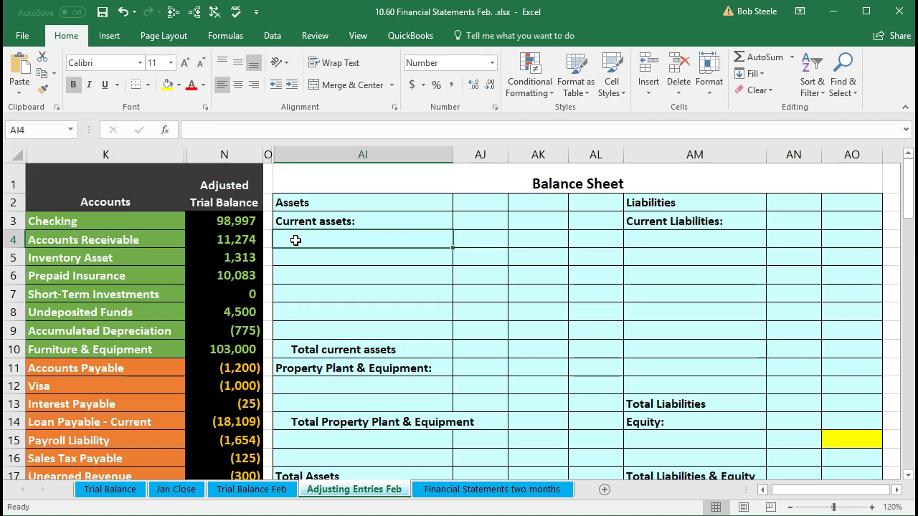
{"action": "left_click", "coordinate": [182, 223]}
{"action": "left_click", "coordinate": [323, 250]}
{"action": "type", "text": "="}
{"action": "left_click", "coordinate": [134, 221]}
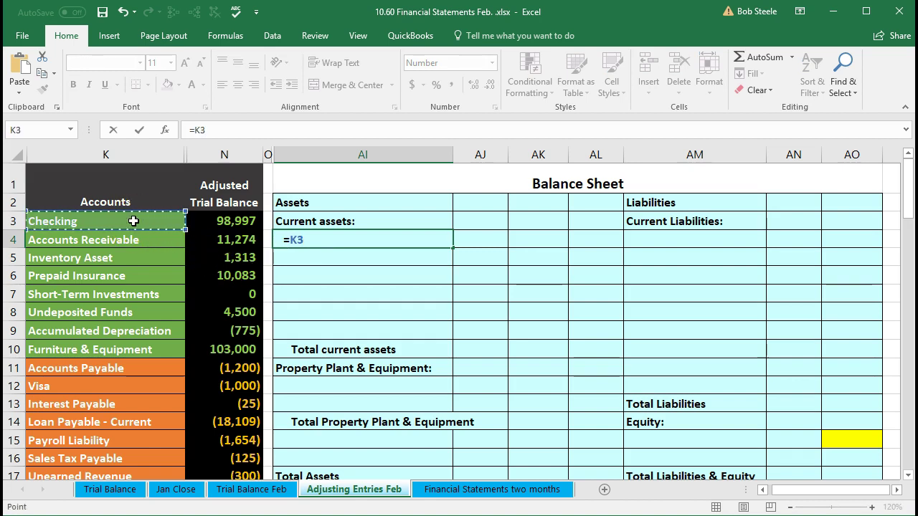
{"action": "key", "text": "Return"}
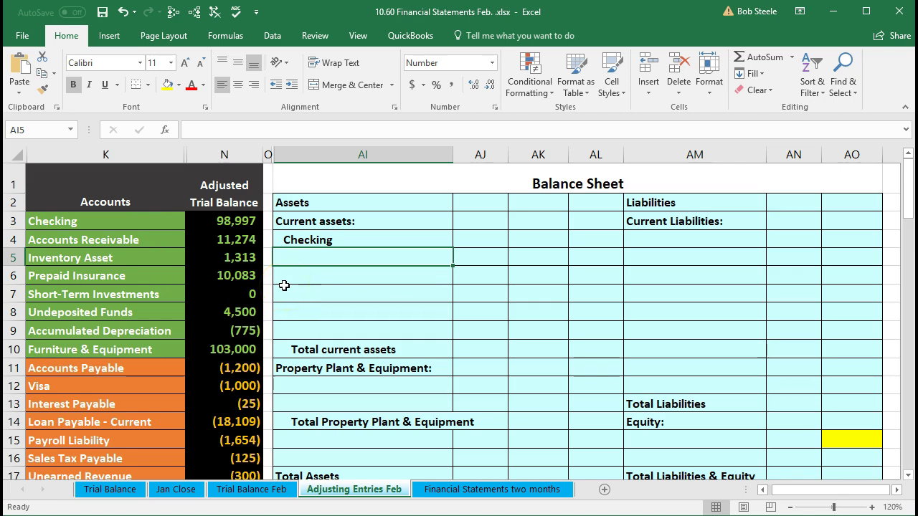
Step: Label the first current asset line Cash and link its amount in AJ4 to the Checking balance in N3
{"action": "left_click", "coordinate": [344, 240]}
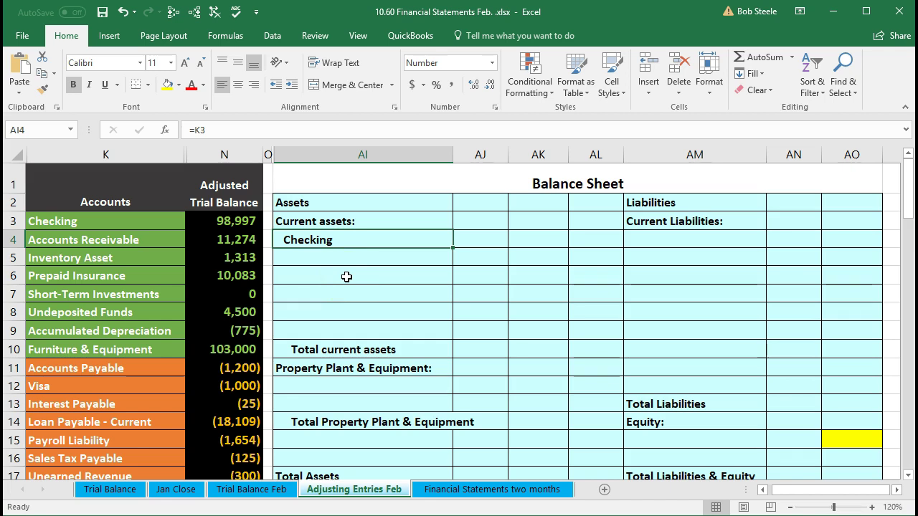
{"action": "type", "text": "Cash"}
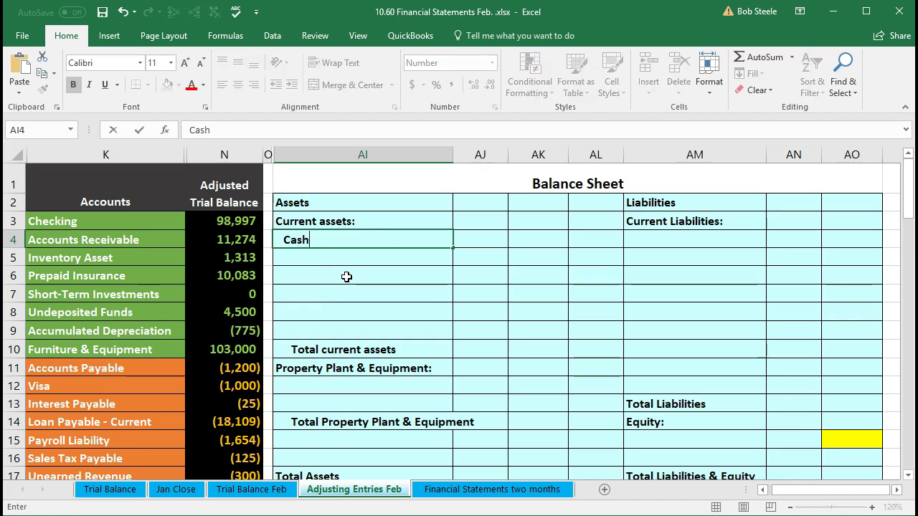
{"action": "key", "text": "Tab"}
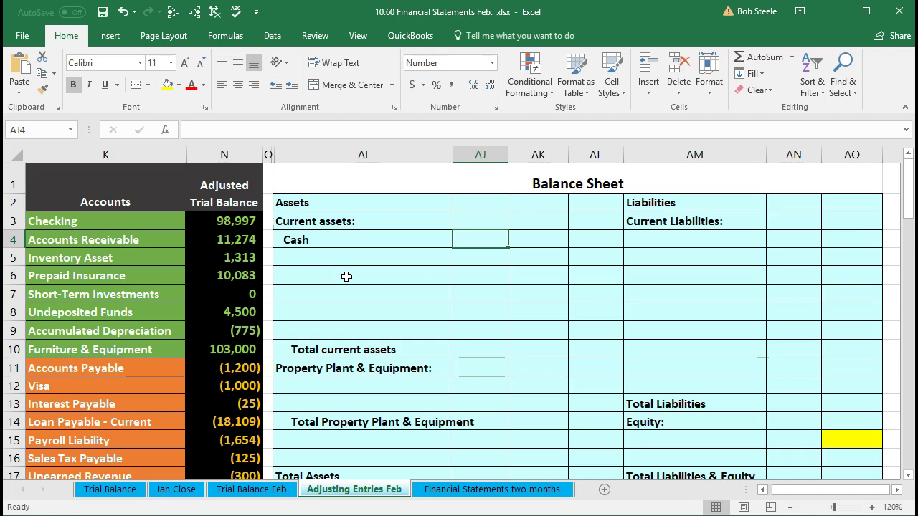
{"action": "type", "text": "="}
{"action": "left_click", "coordinate": [242, 221]}
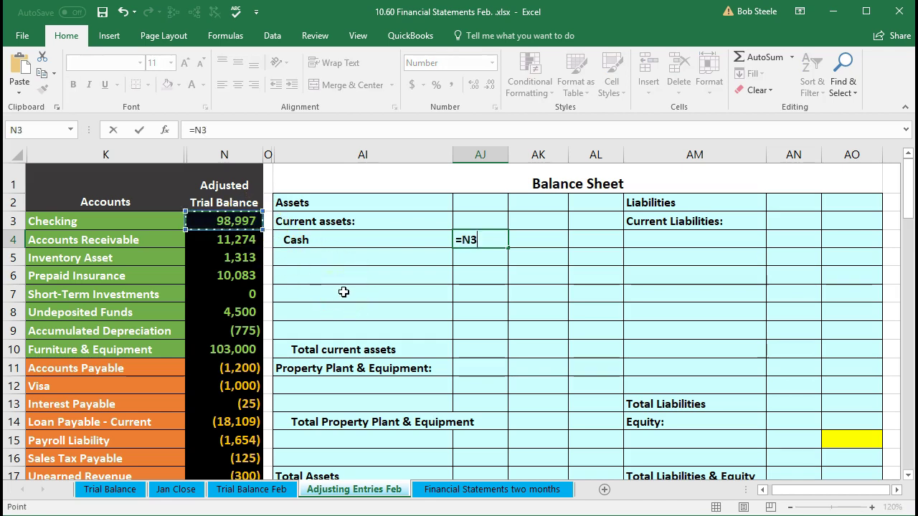
{"action": "key", "text": "Return"}
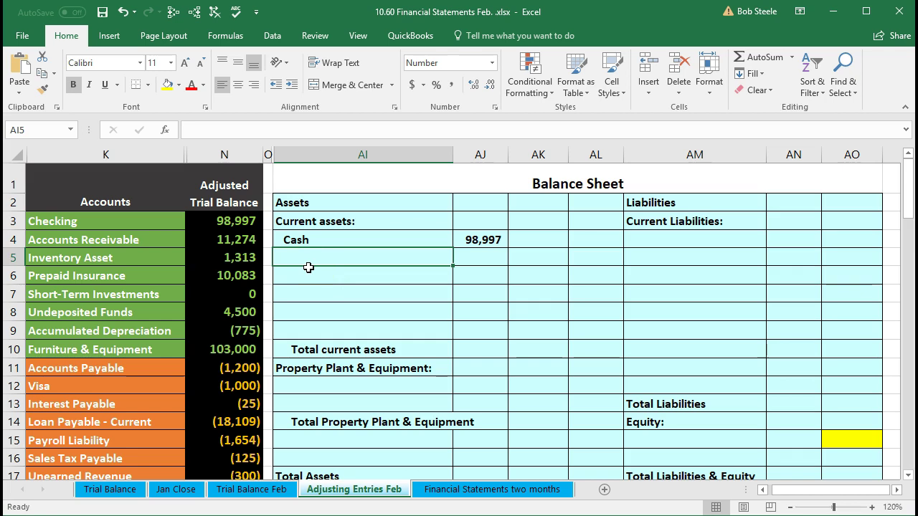
Step: Add Accounts Receivable in row 5 of the balance sheet, linking its name to K4 and its amount to N4
{"action": "type", "text": "="}
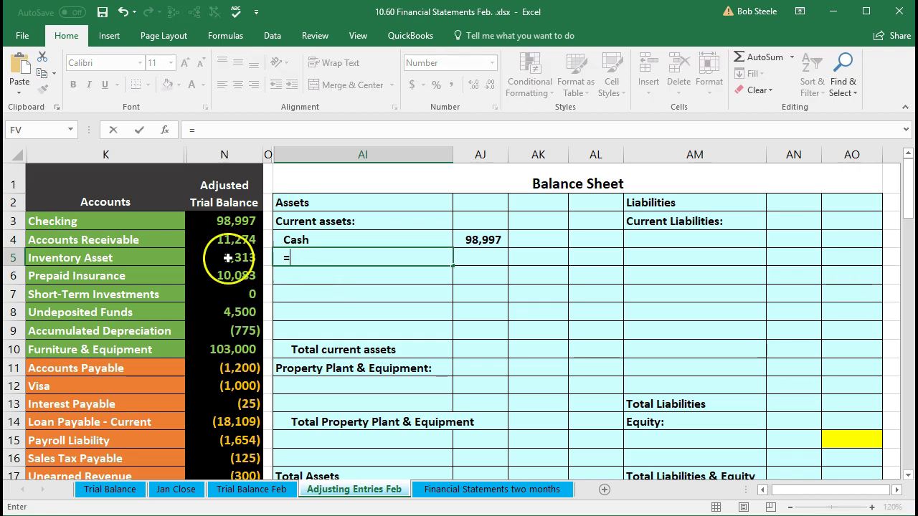
{"action": "left_click", "coordinate": [154, 241]}
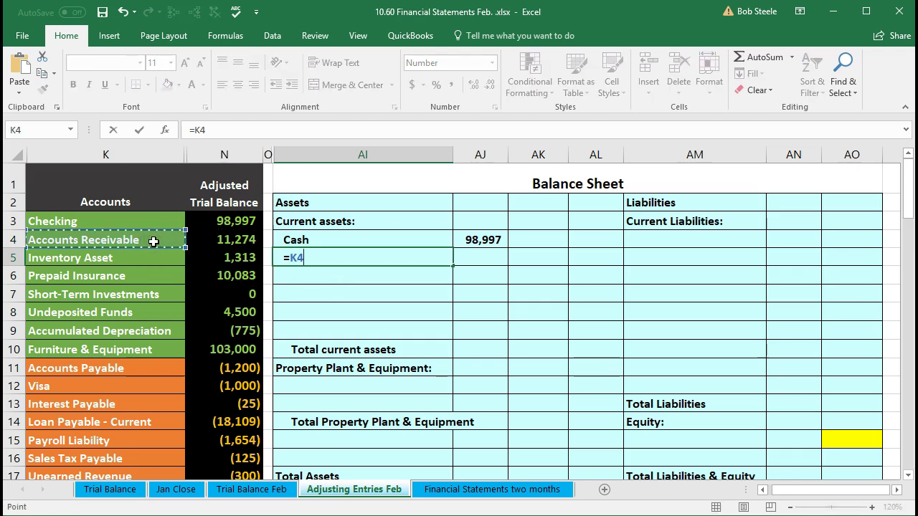
{"action": "key", "text": "Tab"}
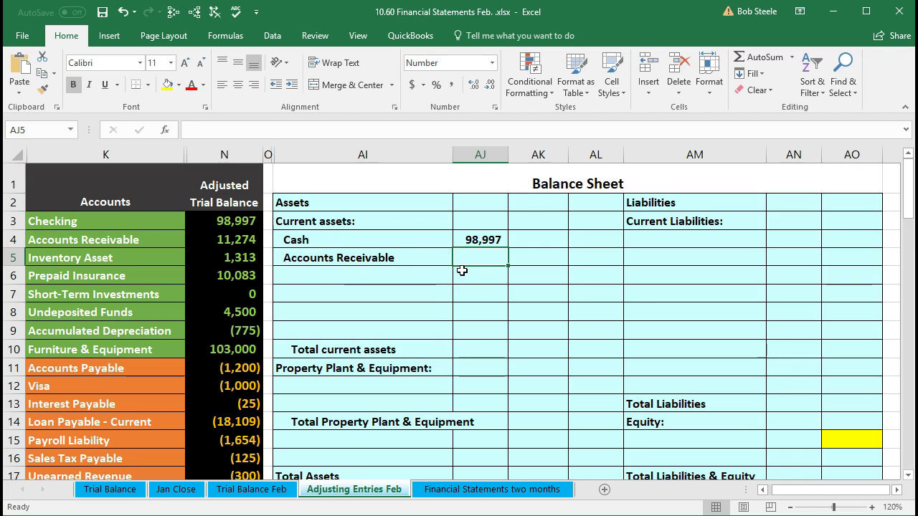
{"action": "type", "text": "="}
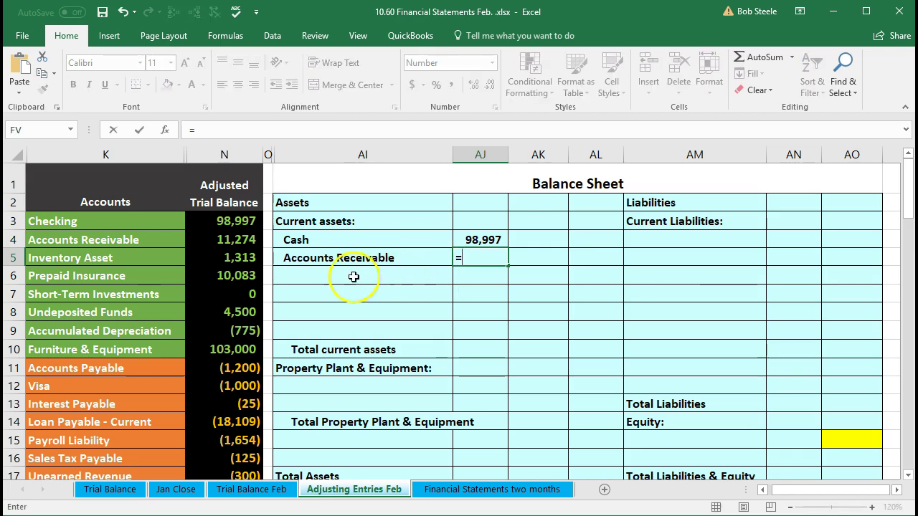
{"action": "left_click", "coordinate": [247, 240]}
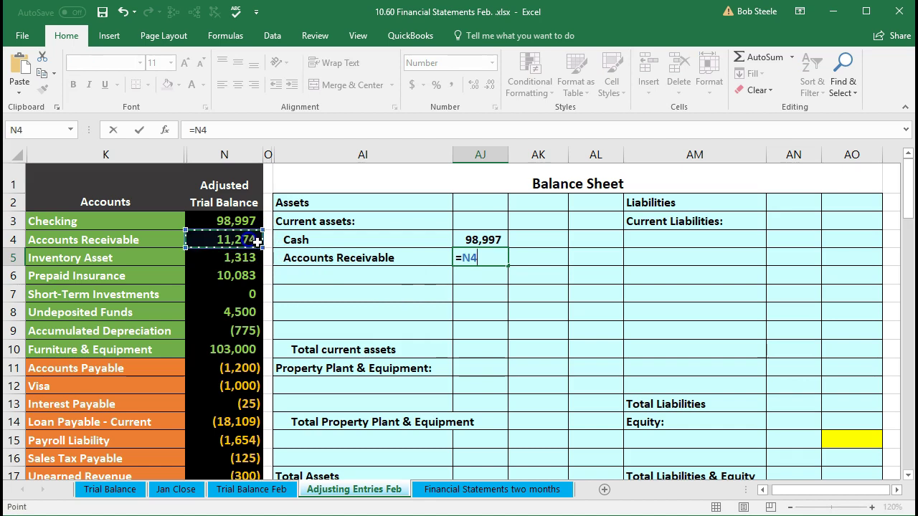
{"action": "key", "text": "Return"}
Step: Add Inventory Asset in row 6 of the balance sheet, linking its name to K5 and its amount to N5
{"action": "left_click", "coordinate": [311, 276]}
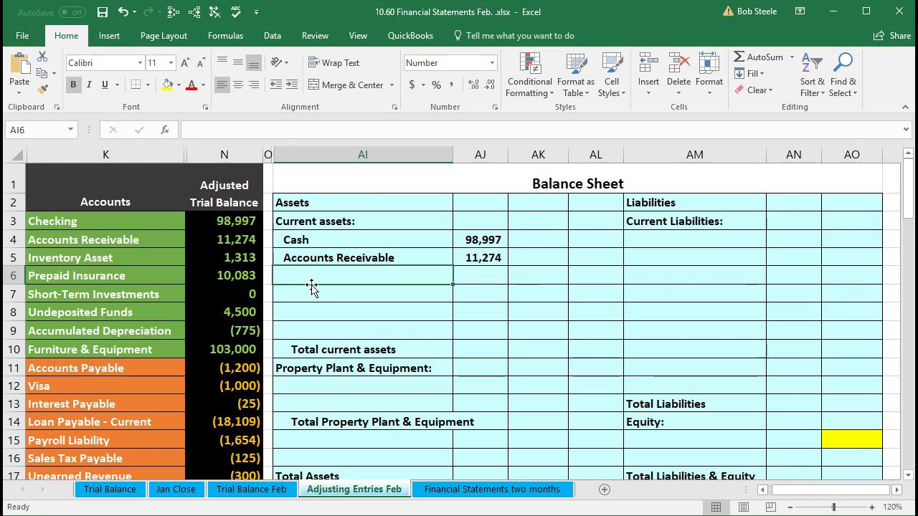
{"action": "type", "text": "="}
{"action": "left_click", "coordinate": [170, 258]}
{"action": "key", "text": "Tab"}
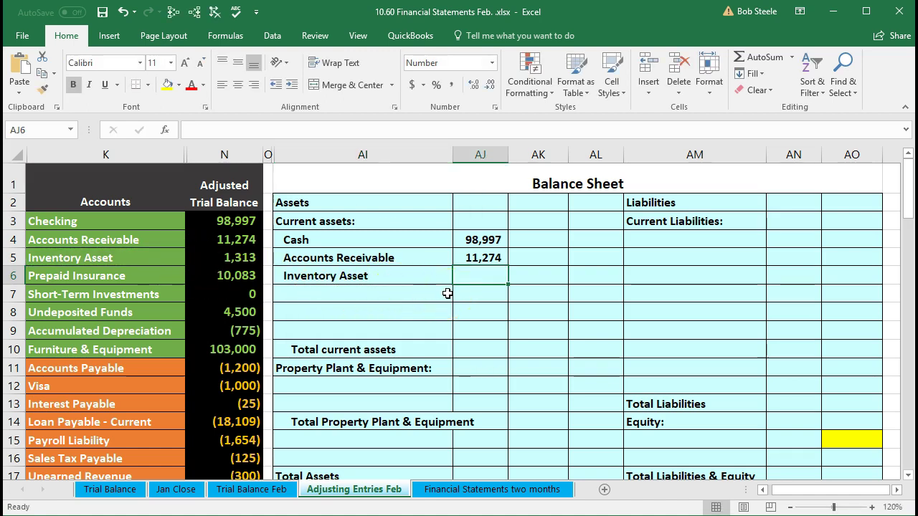
{"action": "type", "text": "="}
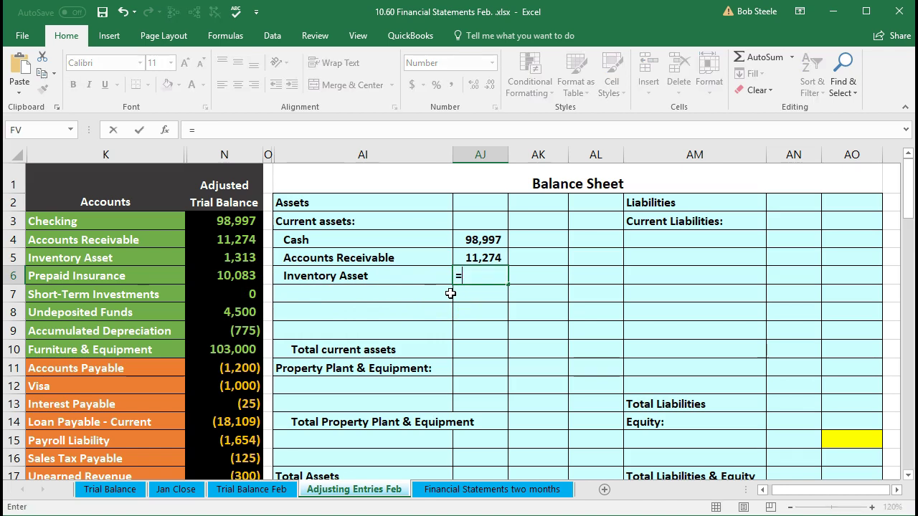
{"action": "left_click", "coordinate": [208, 258]}
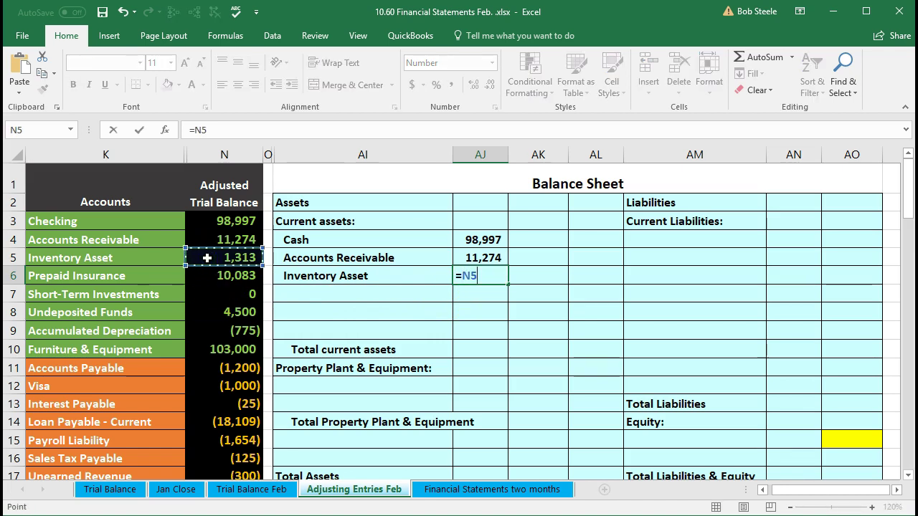
{"action": "key", "text": "Return"}
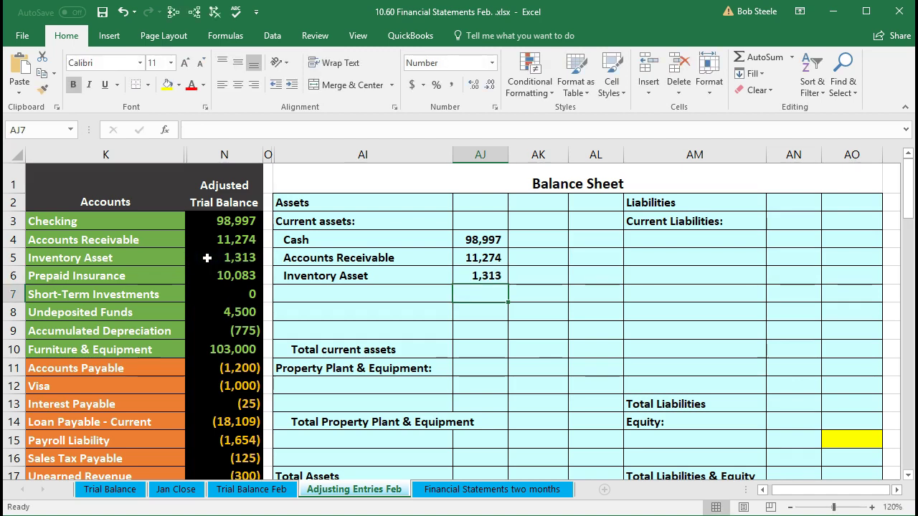
Step: Add Prepaid Insurance in row 7 of the balance sheet, linking its name to K6 and its amount to N6
{"action": "left_click", "coordinate": [171, 275]}
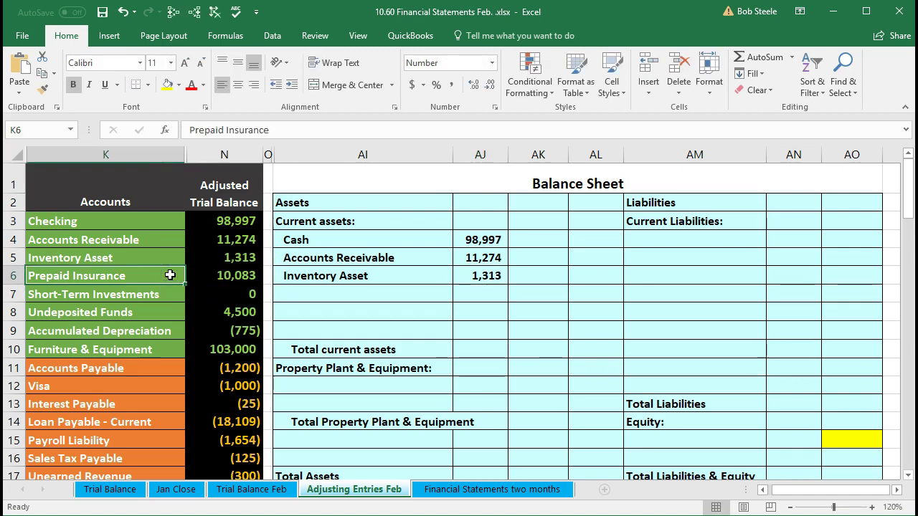
{"action": "left_click", "coordinate": [301, 294]}
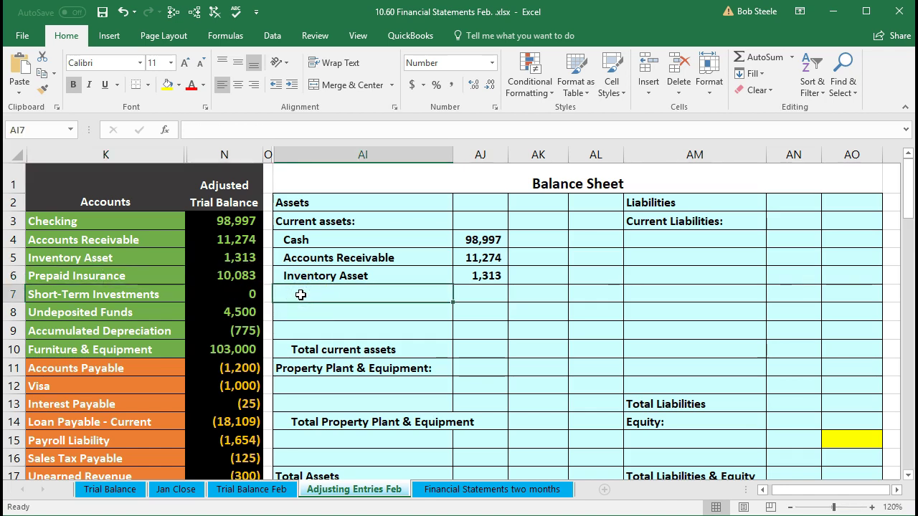
{"action": "type", "text": "="}
{"action": "left_click", "coordinate": [147, 279]}
{"action": "key", "text": "Tab"}
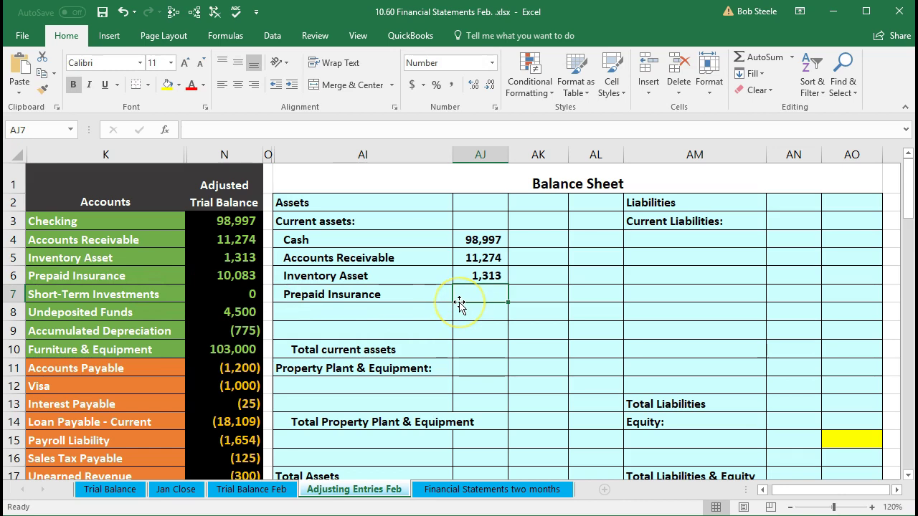
{"action": "type", "text": "="}
{"action": "left_click", "coordinate": [250, 281]}
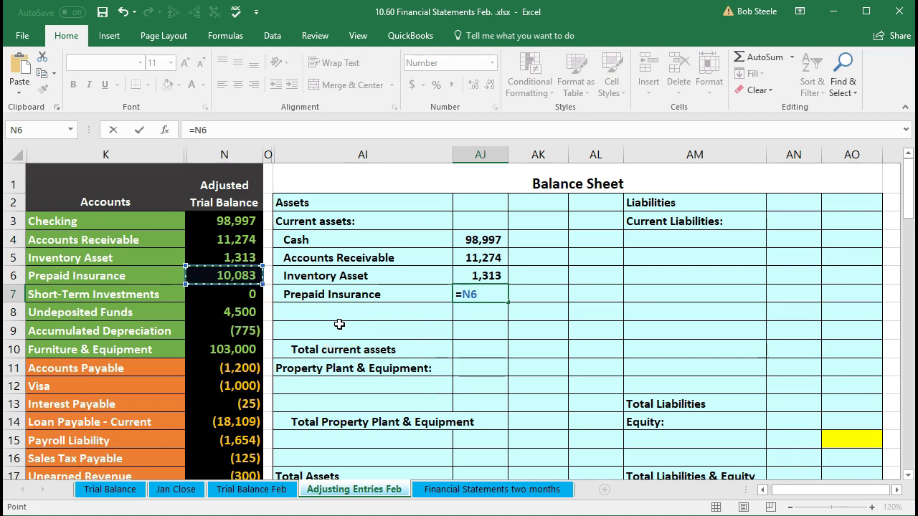
{"action": "key", "text": "Return"}
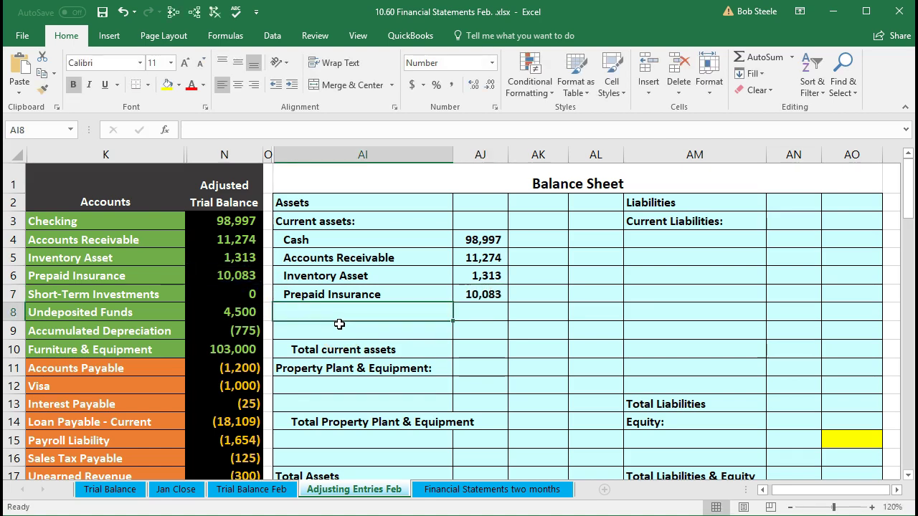
Step: Add the Undeposited Funds balance in N8 to the Cash amount in AJ4, making the formula =N3+N8
{"action": "left_click_drag", "start_coordinate": [168, 296], "coordinate": [234, 301]}
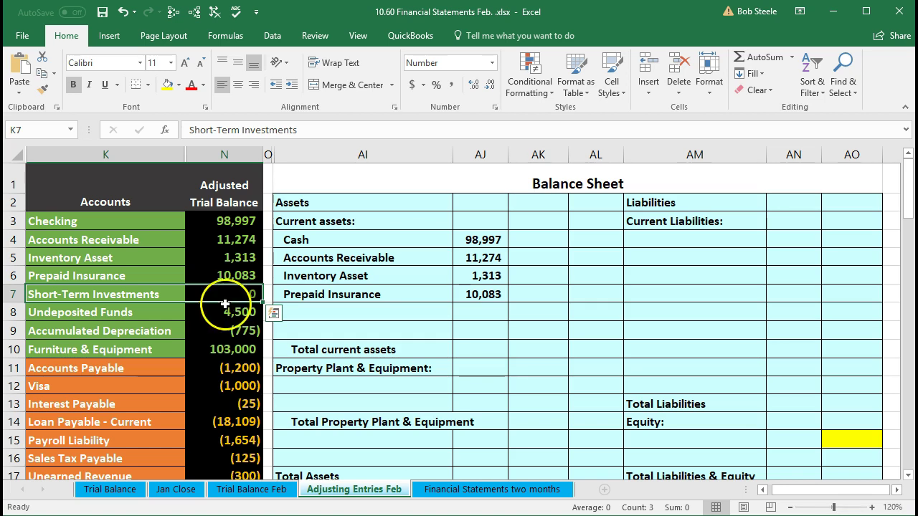
{"action": "left_click_drag", "start_coordinate": [131, 312], "coordinate": [245, 311]}
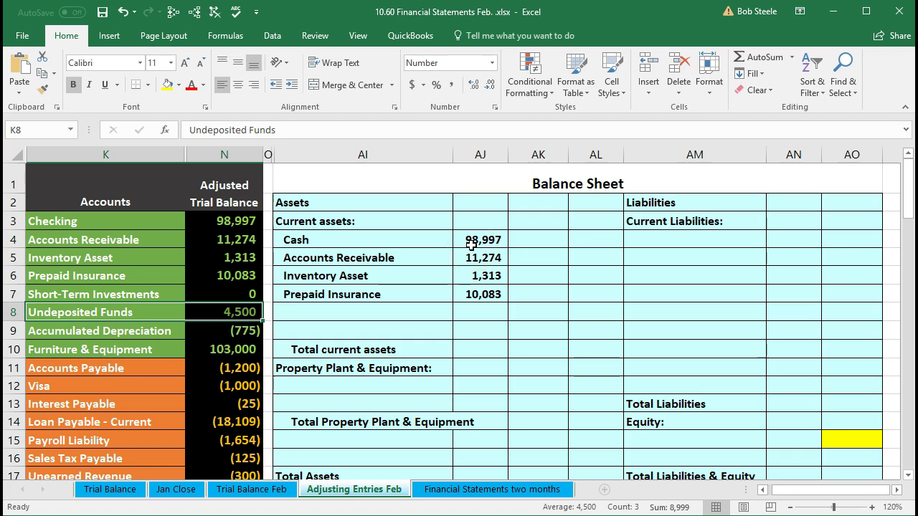
{"action": "double_click", "coordinate": [482, 240]}
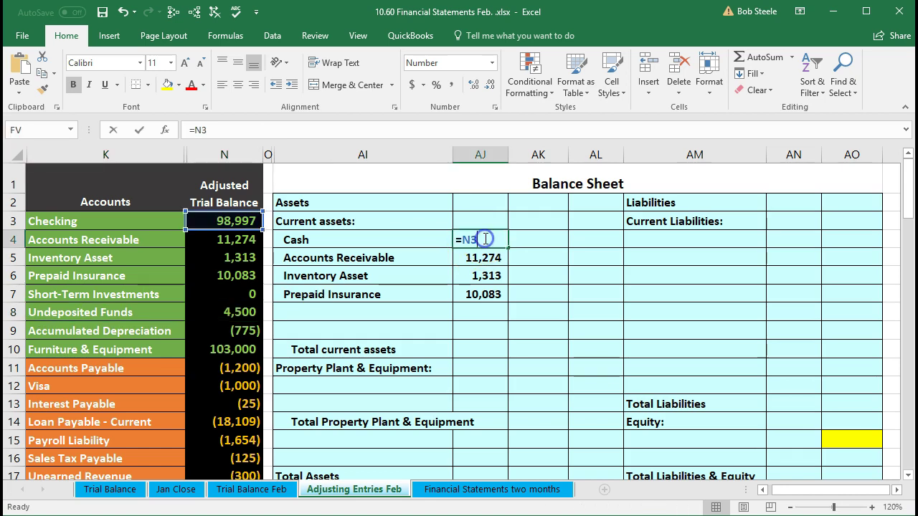
{"action": "left_click", "coordinate": [489, 242]}
{"action": "type", "text": "+"}
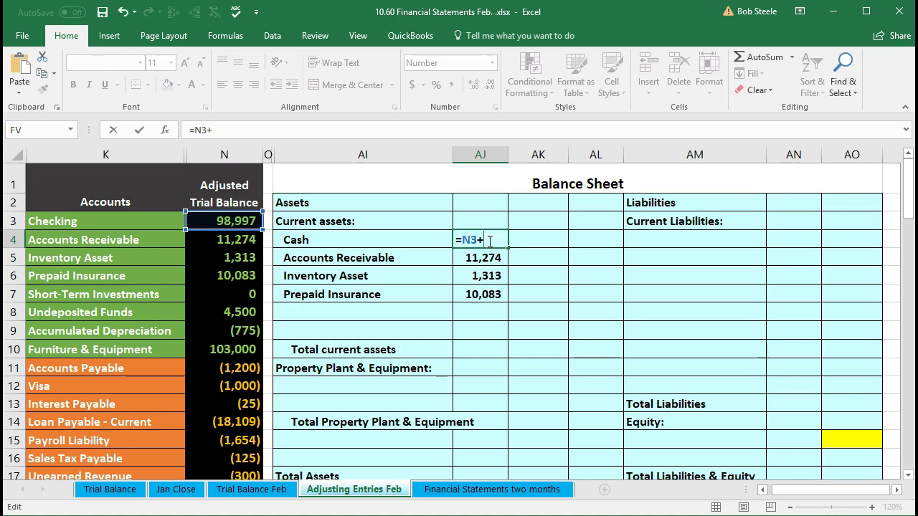
{"action": "left_click", "coordinate": [228, 313]}
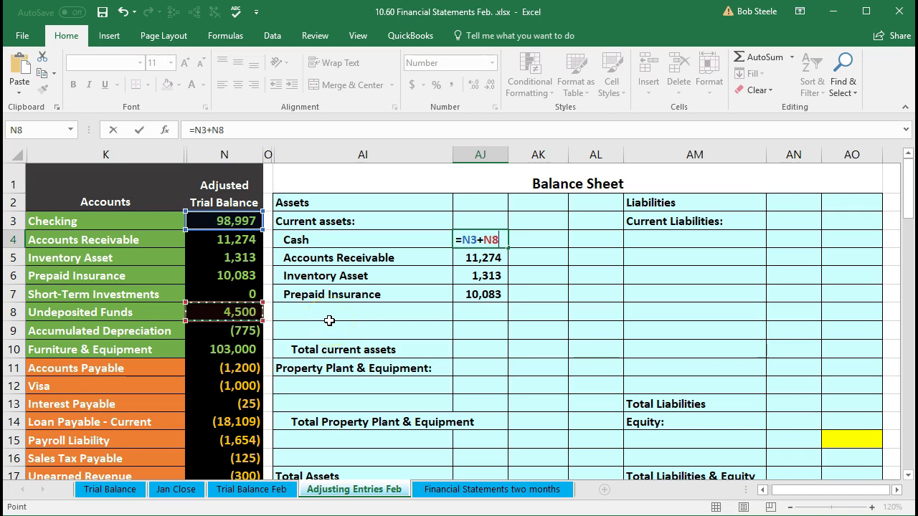
{"action": "key", "text": "Return"}
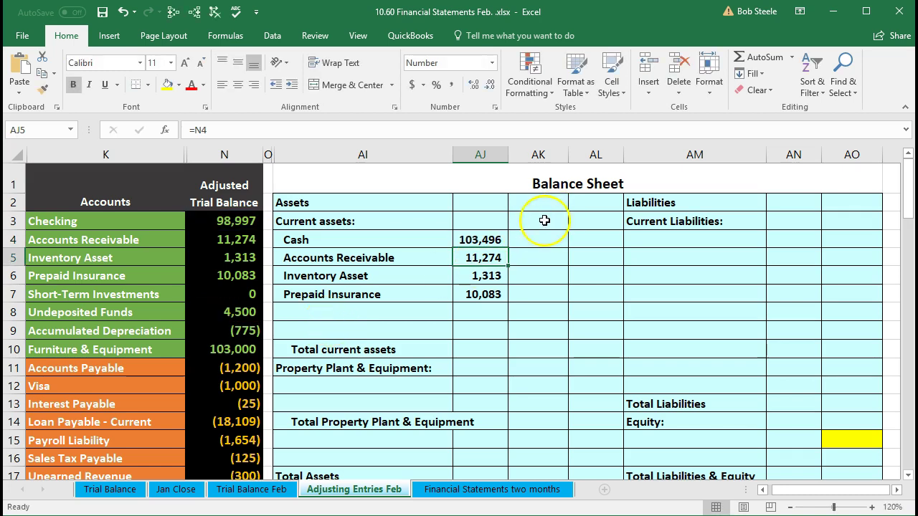
{"action": "left_click", "coordinate": [480, 241]}
{"action": "double_click", "coordinate": [477, 240]}
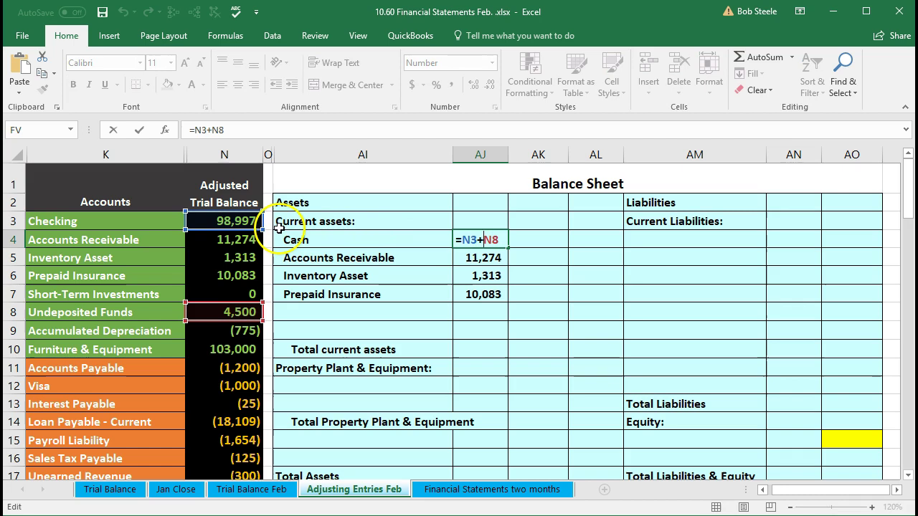
{"action": "left_click", "coordinate": [501, 240]}
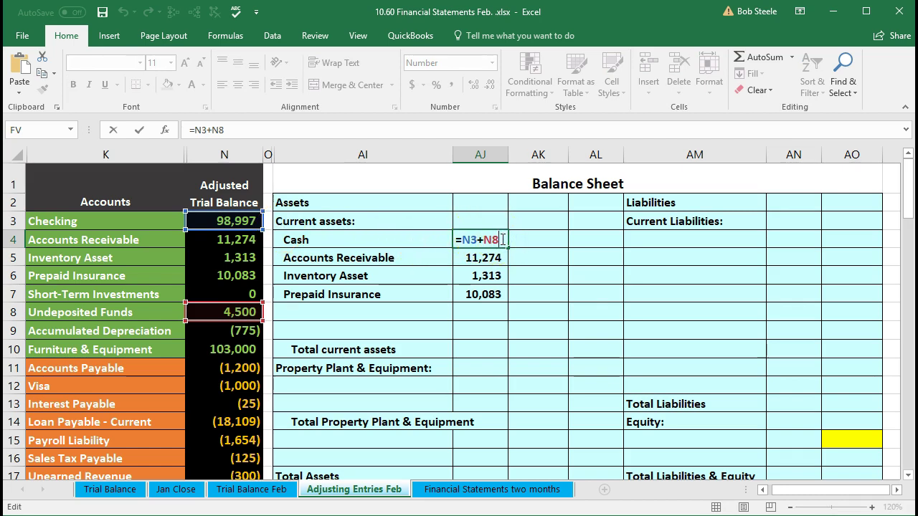
{"action": "key", "text": "Return"}
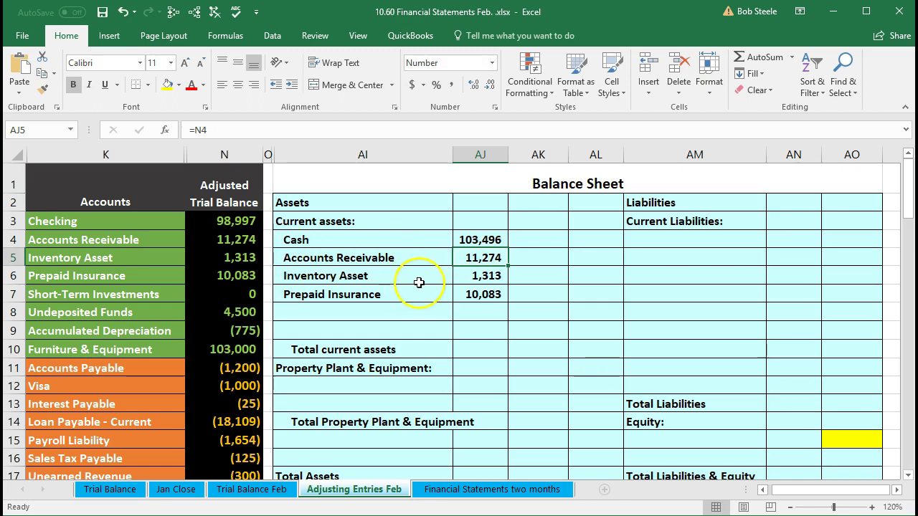
Step: Underline the Prepaid Insurance amount in AJ7 and calculate Total current assets in AK10 as the SUM of AJ4:AJ9
{"action": "left_click", "coordinate": [457, 293]}
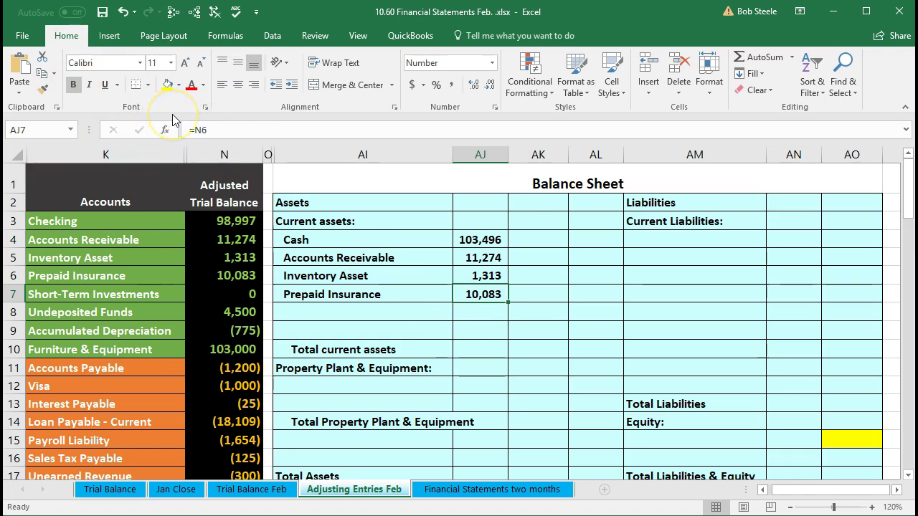
{"action": "left_click", "coordinate": [105, 84]}
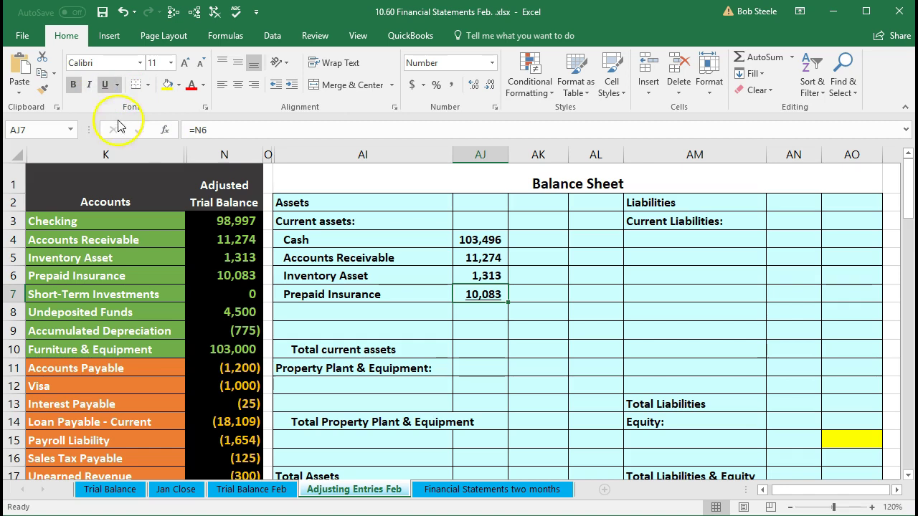
{"action": "left_click", "coordinate": [524, 349]}
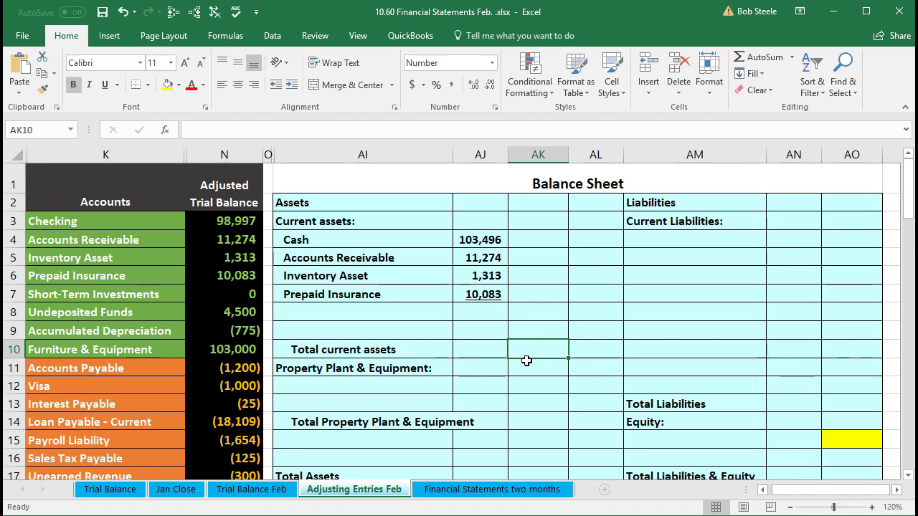
{"action": "type", "text": "=sum"}
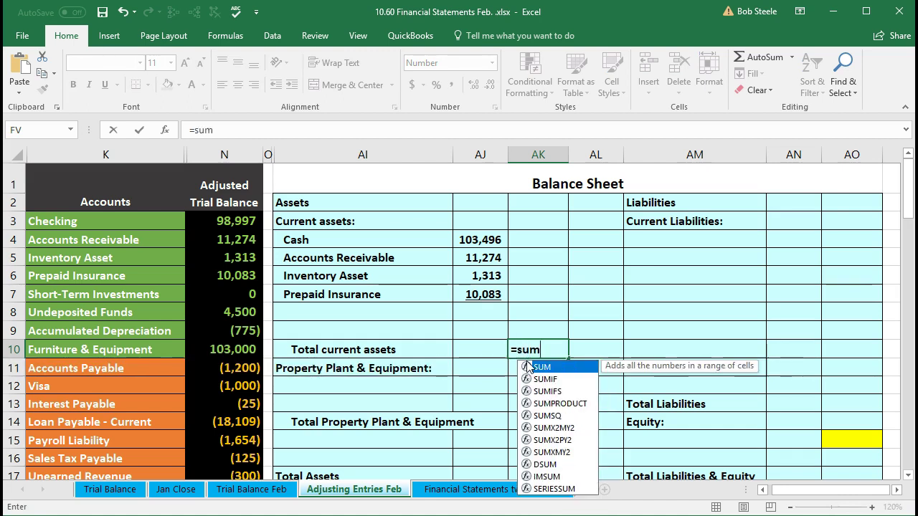
{"action": "double_click", "coordinate": [528, 365]}
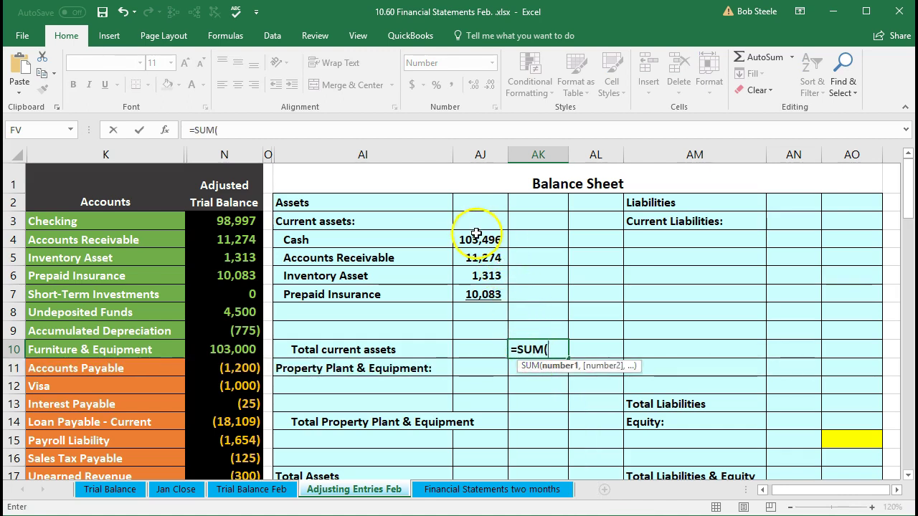
{"action": "left_click_drag", "start_coordinate": [475, 234], "coordinate": [494, 332]}
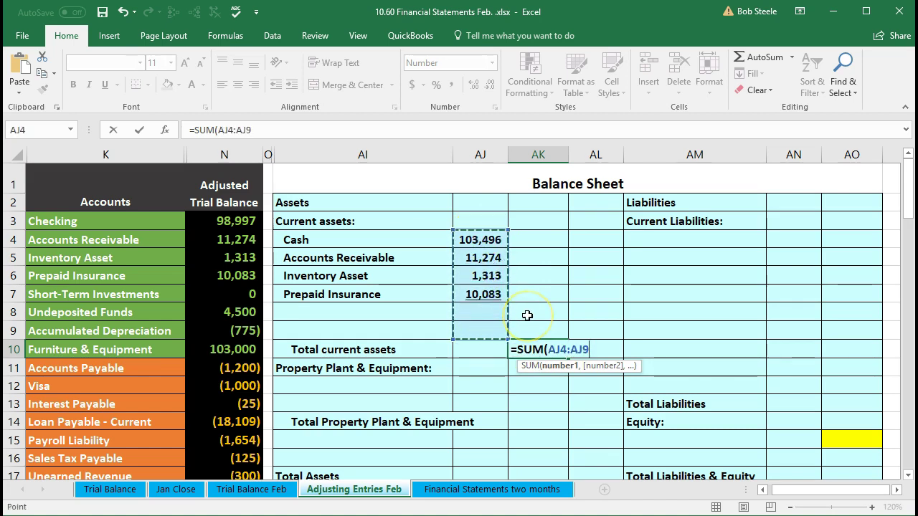
{"action": "key", "text": "Return"}
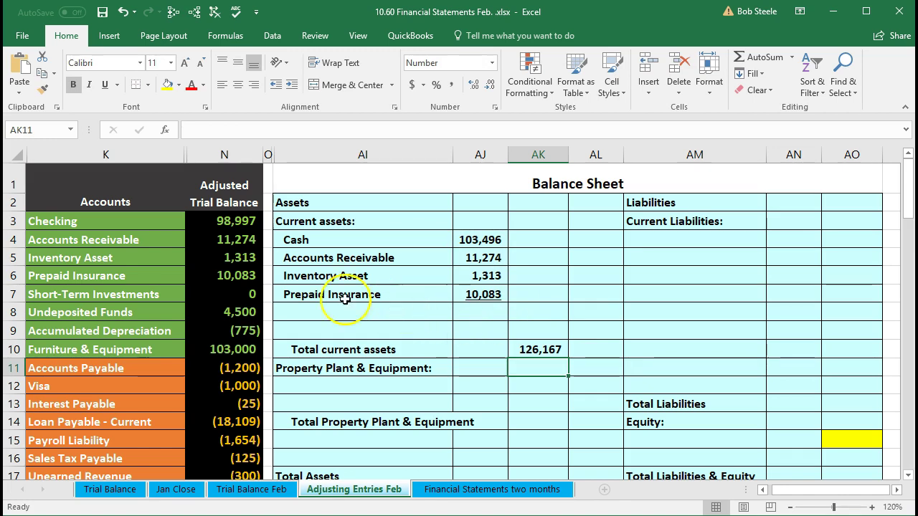
Step: Check the sum of trial balance amounts N3:N8 against total current assets, and fill O3:O8 yellow beside those accounts
{"action": "left_click", "coordinate": [207, 220]}
{"action": "left_click_drag", "start_coordinate": [207, 221], "coordinate": [211, 304]}
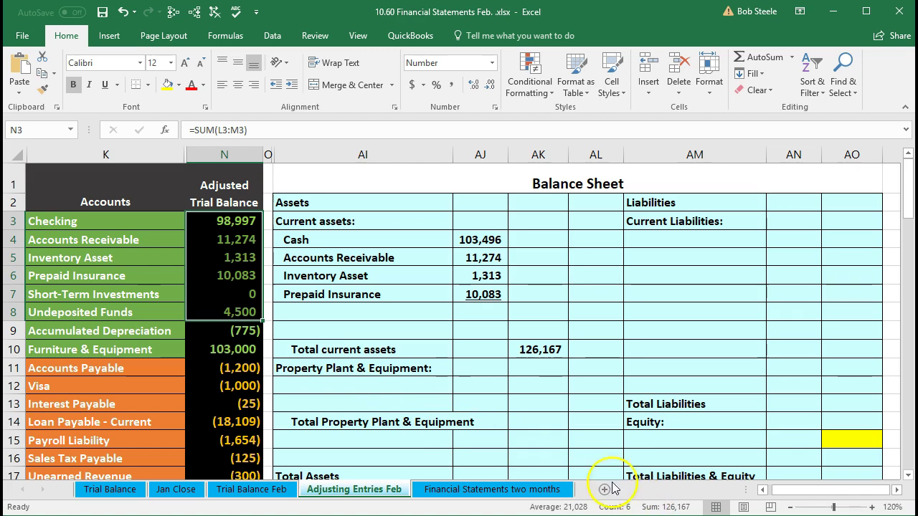
{"action": "left_click_drag", "start_coordinate": [268, 221], "coordinate": [268, 303]}
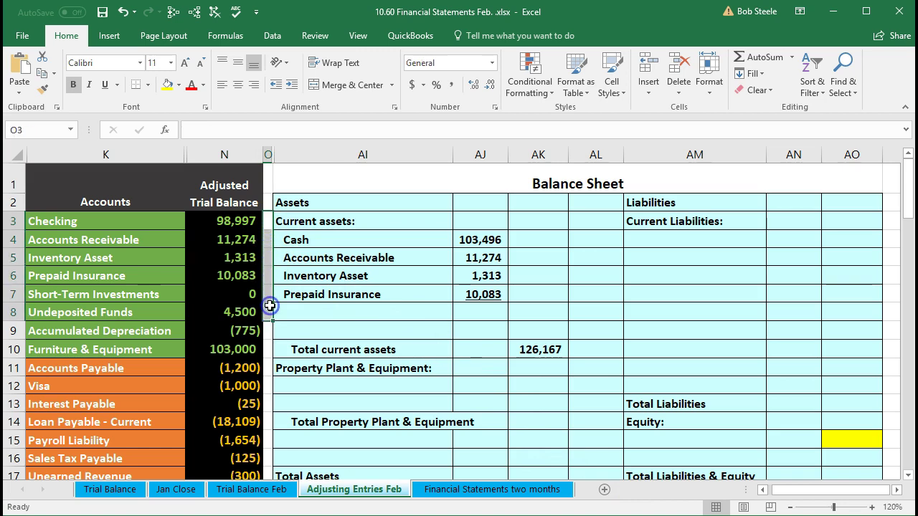
{"action": "right_click", "coordinate": [267, 306]}
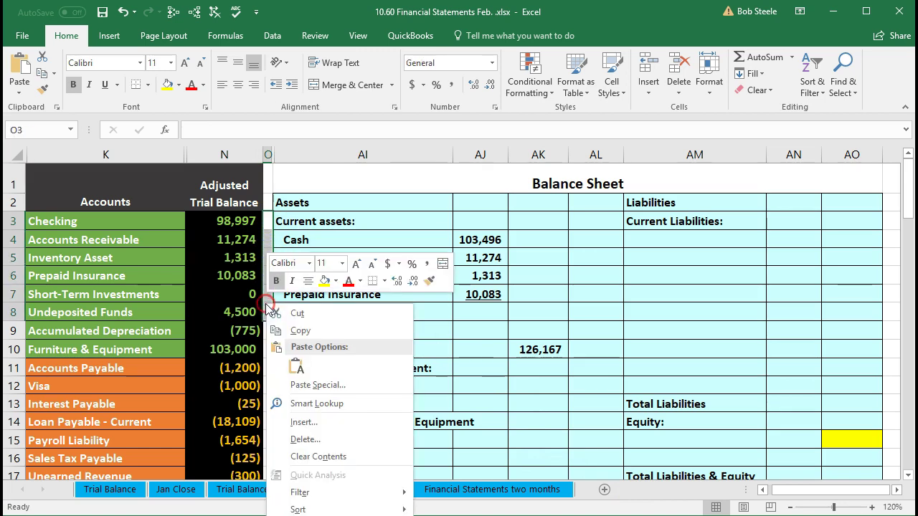
{"action": "left_click", "coordinate": [324, 281]}
Step: Examine the Accumulated Depreciation and Furniture & Equipment accounts and balances that belong under Property Plant & Equipment
{"action": "left_click", "coordinate": [347, 350]}
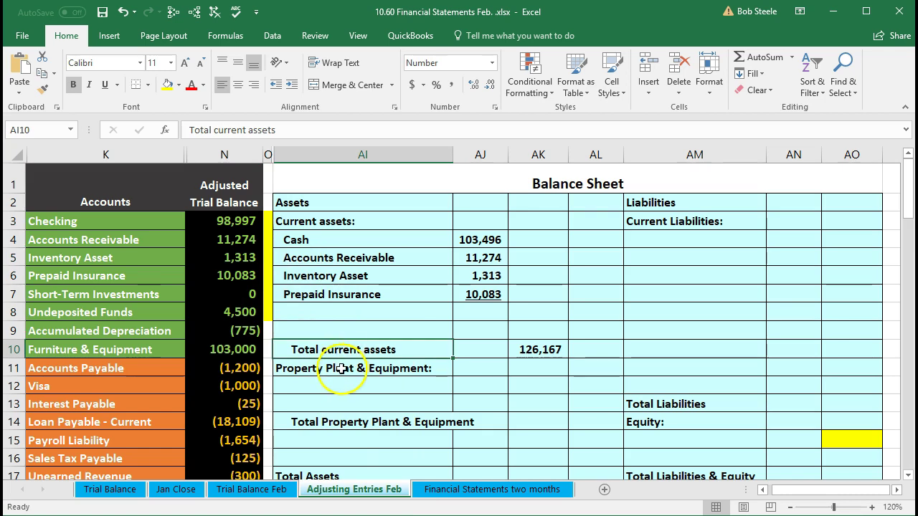
{"action": "left_click", "coordinate": [339, 368]}
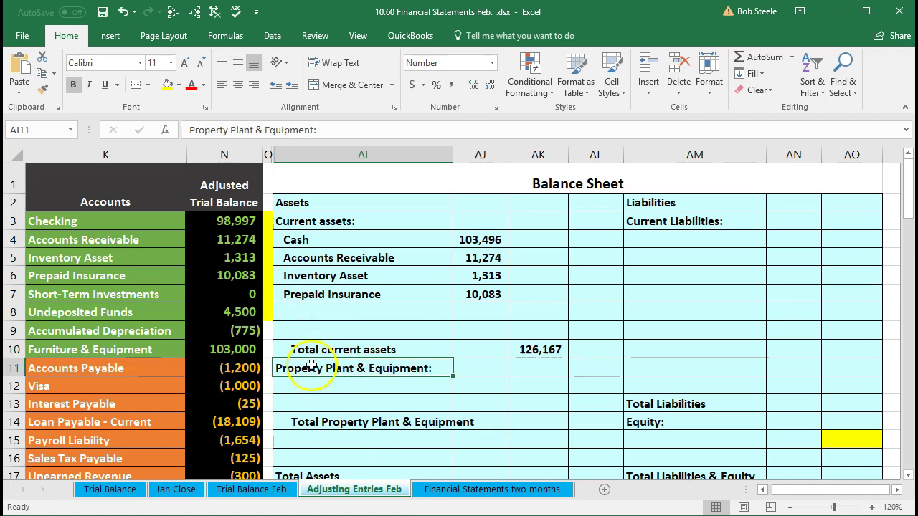
{"action": "left_click_drag", "start_coordinate": [182, 331], "coordinate": [223, 344]}
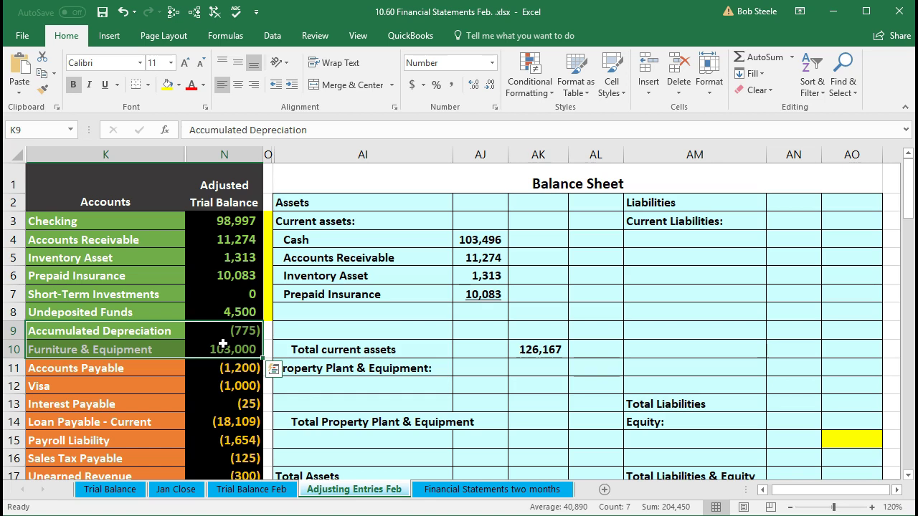
{"action": "left_click_drag", "start_coordinate": [180, 334], "coordinate": [209, 330]}
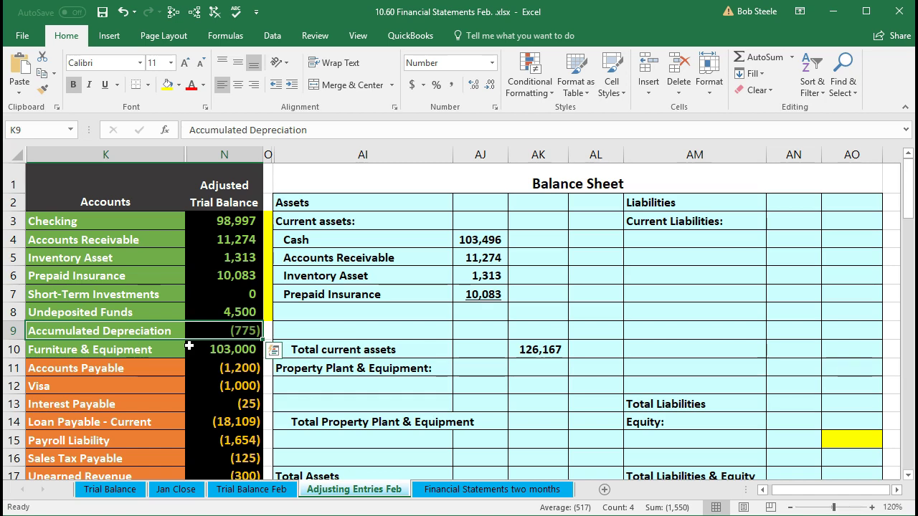
{"action": "left_click", "coordinate": [155, 330]}
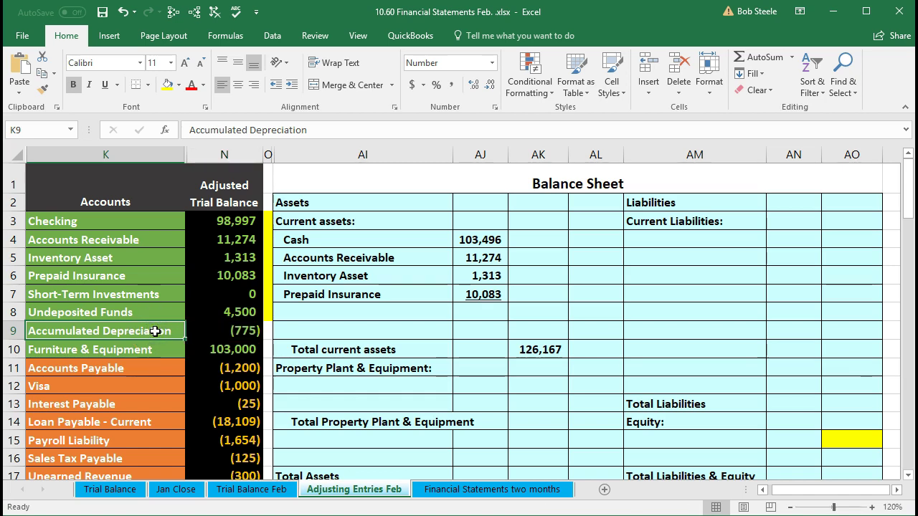
{"action": "left_click", "coordinate": [151, 347]}
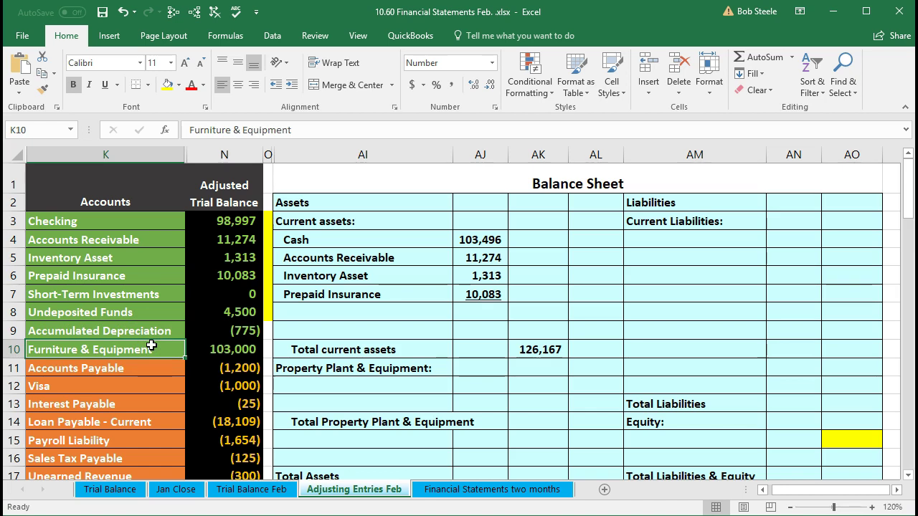
{"action": "left_click", "coordinate": [200, 345]}
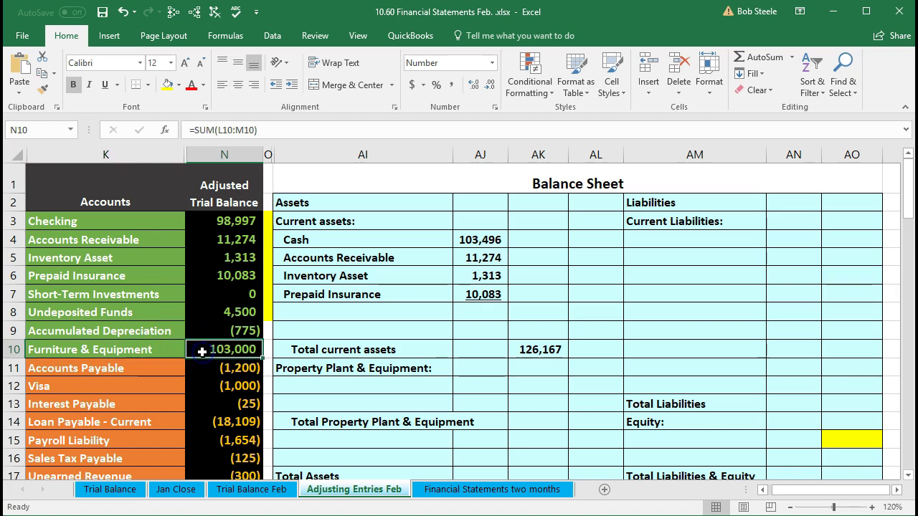
{"action": "left_click", "coordinate": [201, 334]}
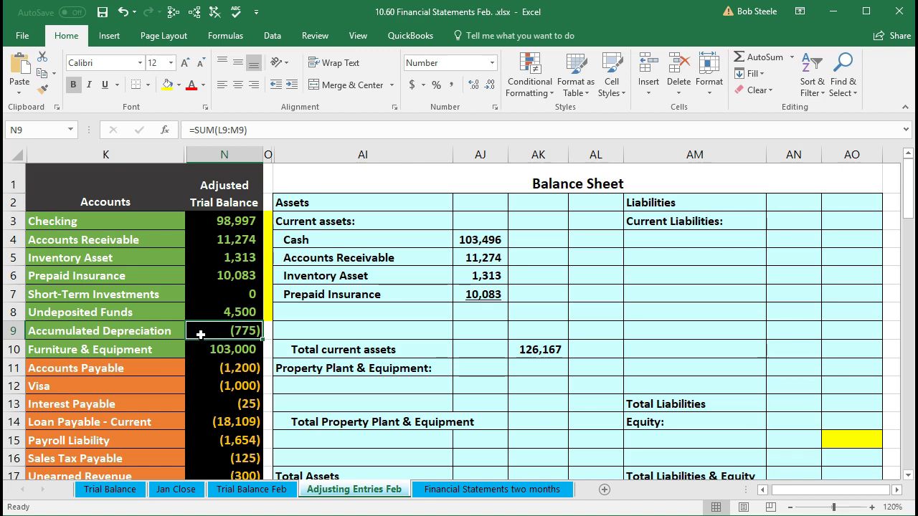
Step: Link AI12 under Property Plant & Equipment to the Furniture & Equipment account name in K10 and indent the label
{"action": "left_click", "coordinate": [335, 389]}
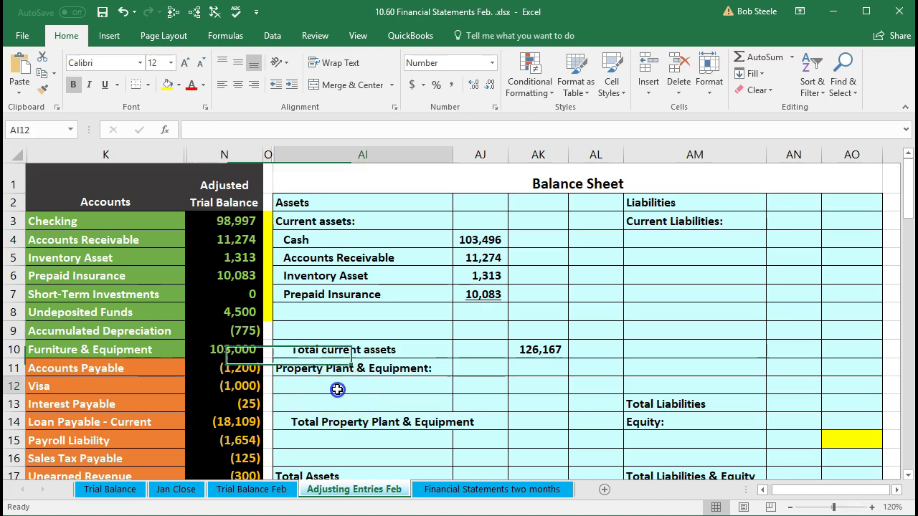
{"action": "left_click", "coordinate": [393, 390]}
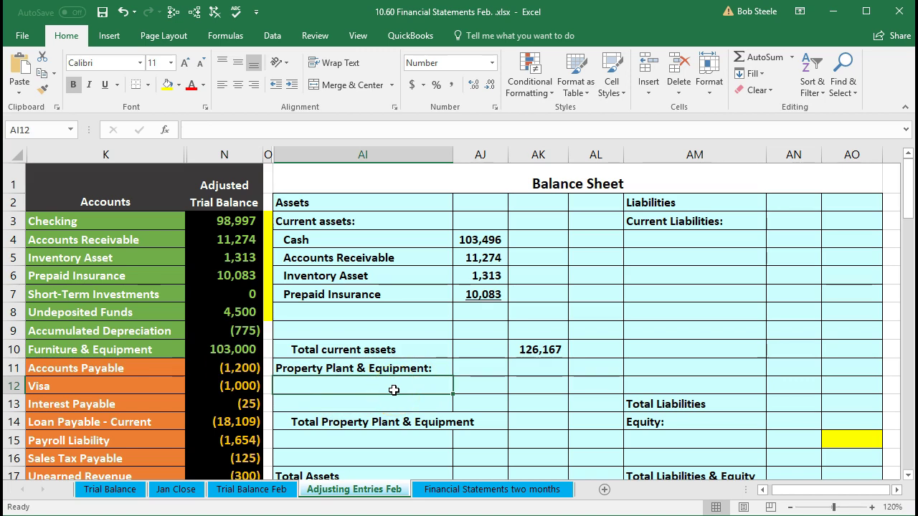
{"action": "type", "text": "="}
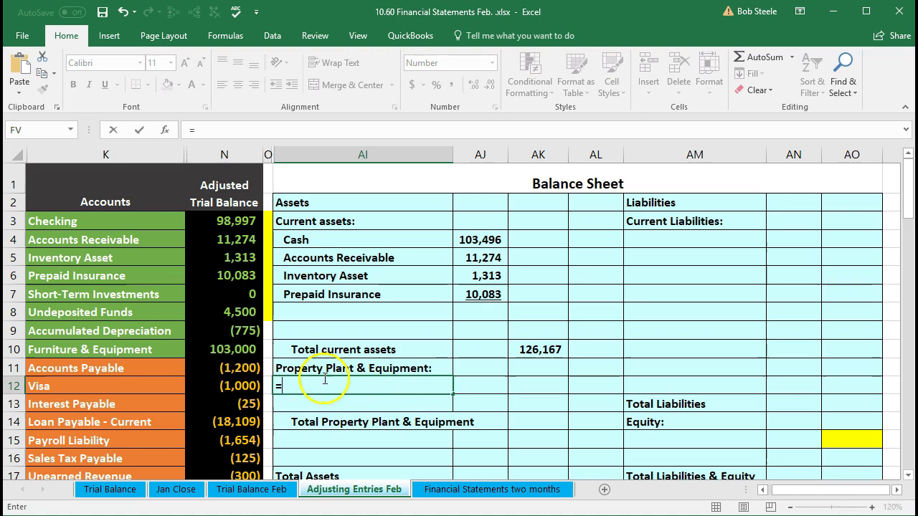
{"action": "left_click", "coordinate": [148, 350]}
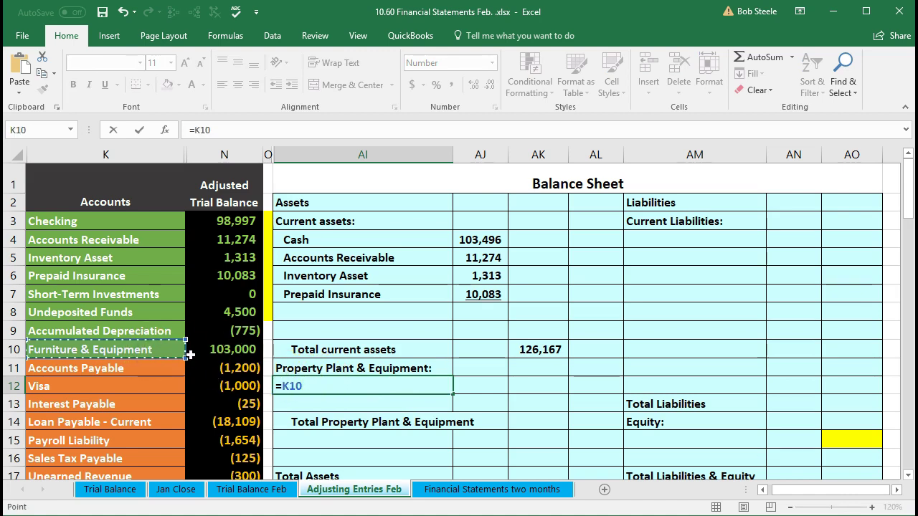
{"action": "key", "text": "Return"}
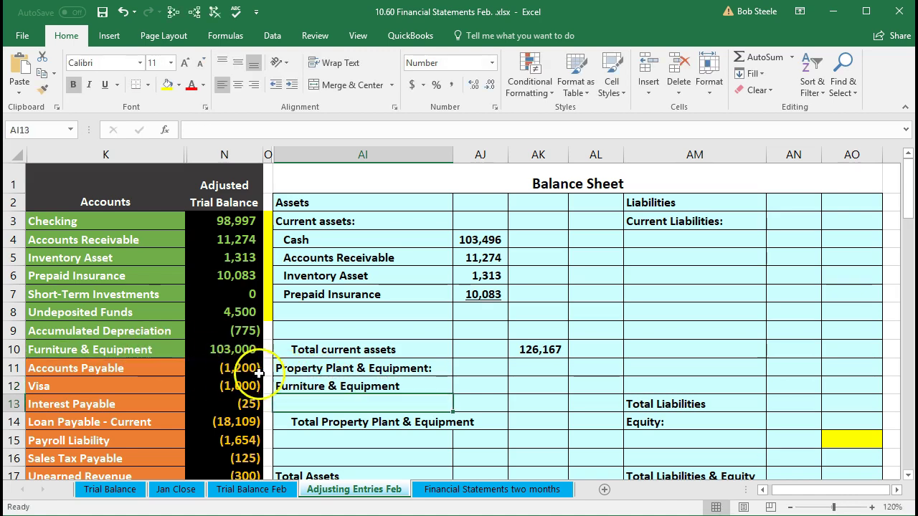
{"action": "left_click", "coordinate": [292, 384]}
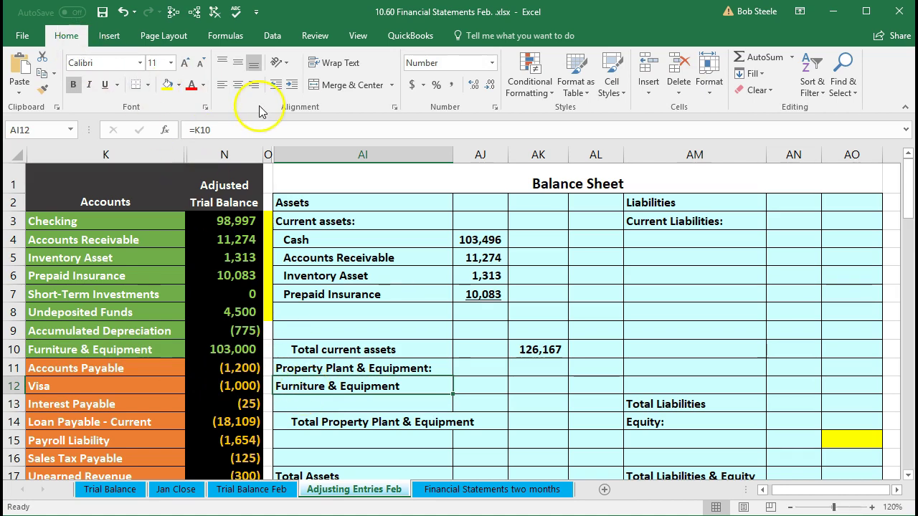
{"action": "left_click", "coordinate": [292, 85]}
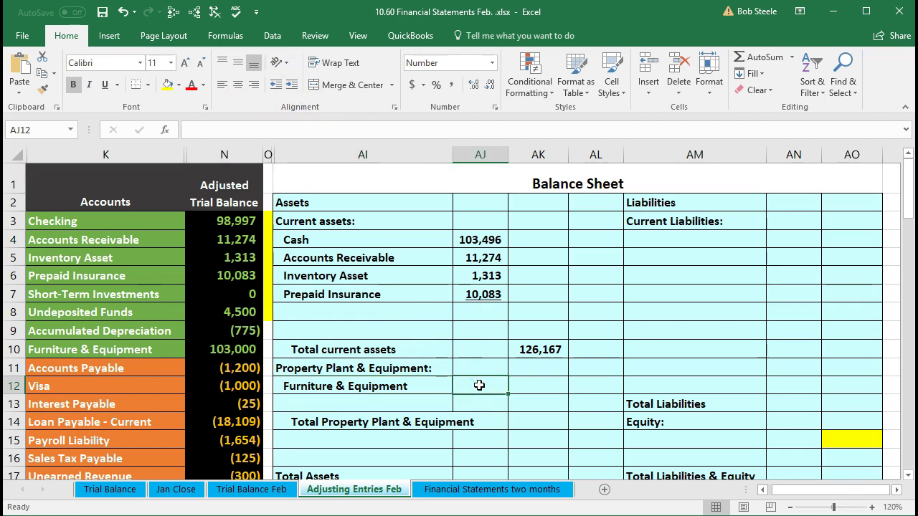
Step: Link the Furniture & Equipment amount in AJ12 to its adjusted trial balance amount in N10
{"action": "type", "text": "="}
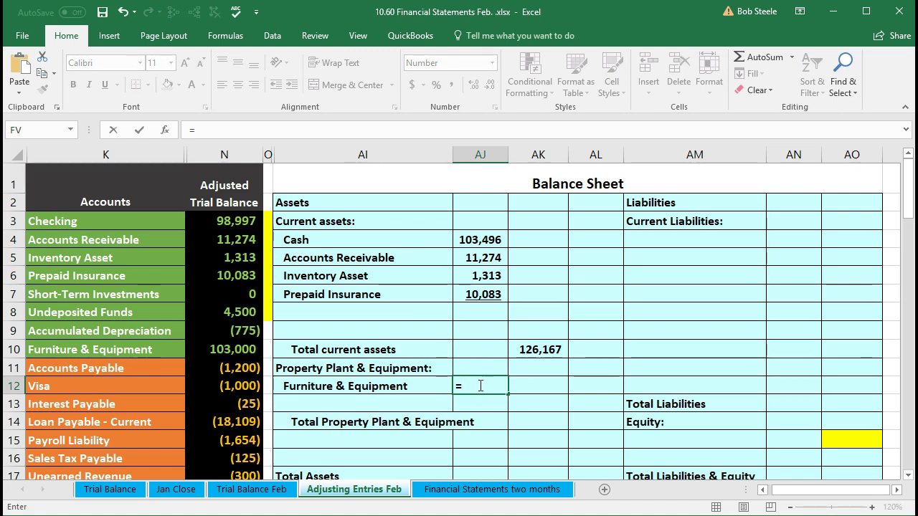
{"action": "left_click", "coordinate": [243, 351]}
{"action": "key", "text": "Return"}
Step: Enter the label "Less Accumulated Depreciation" in AI13, below Furniture & Equipment
{"action": "left_click", "coordinate": [302, 407]}
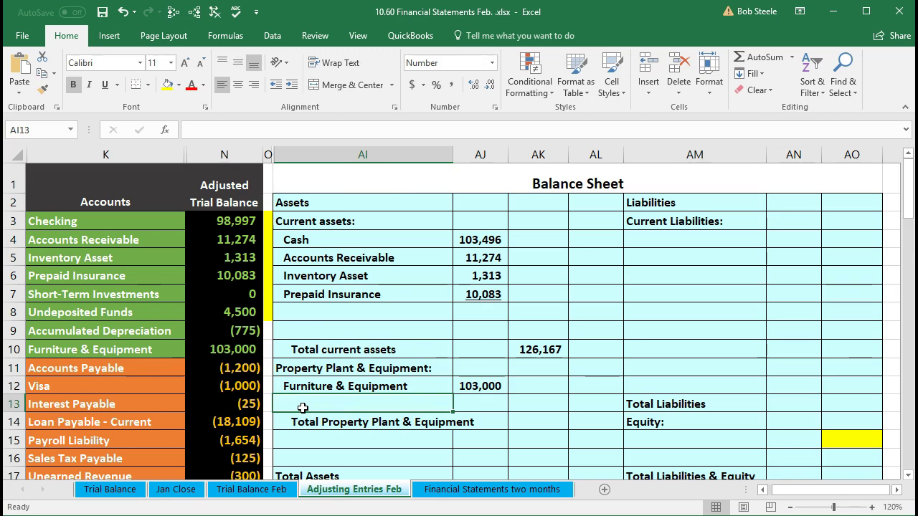
{"action": "left_click", "coordinate": [220, 331]}
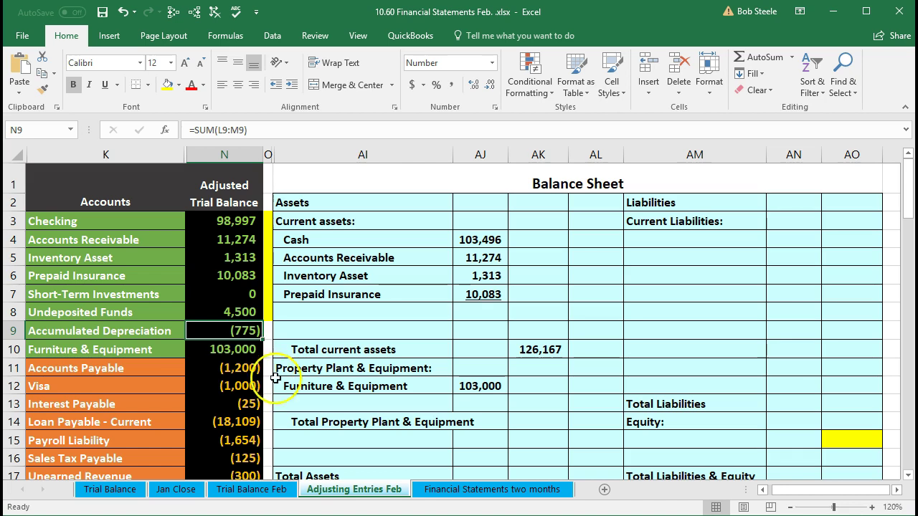
{"action": "left_click", "coordinate": [286, 400]}
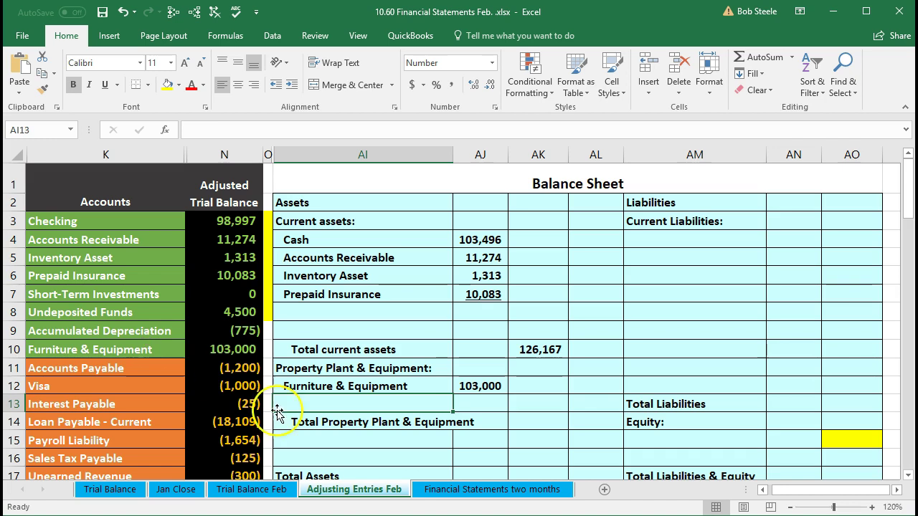
{"action": "left_click", "coordinate": [466, 403]}
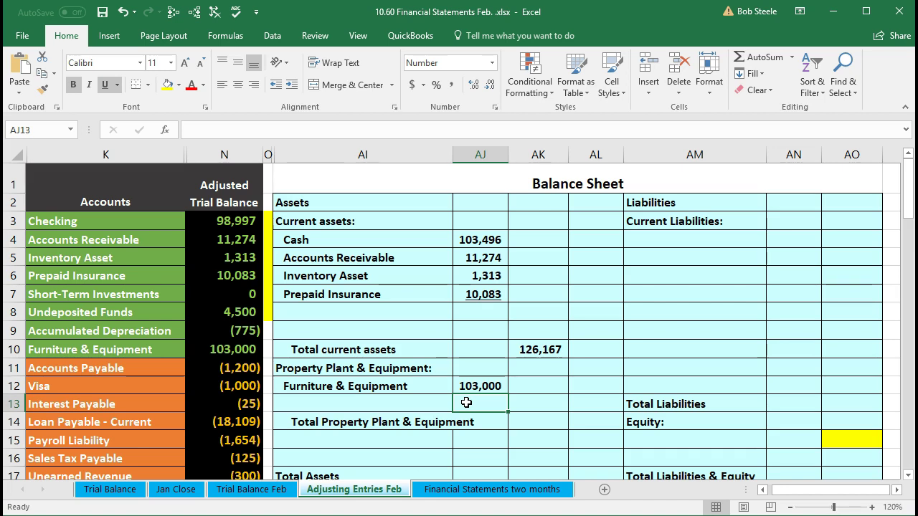
{"action": "left_click", "coordinate": [394, 406]}
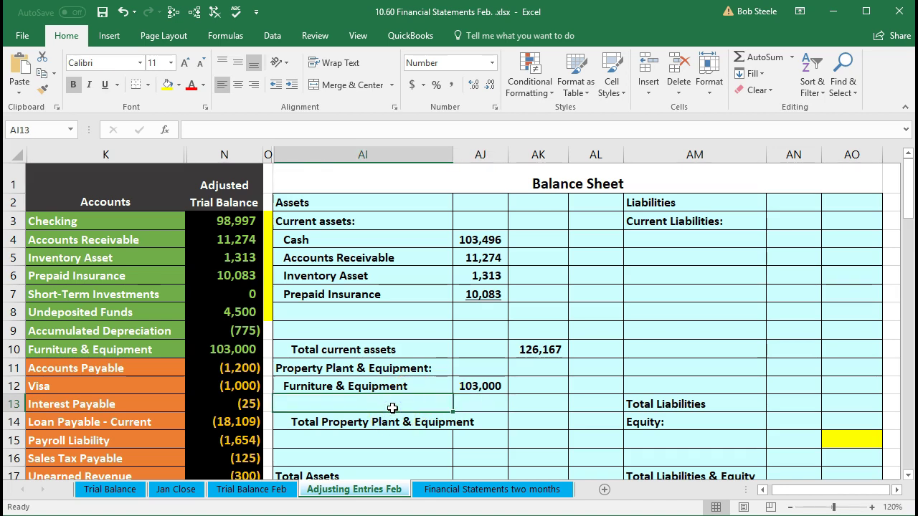
{"action": "type", "text": "Less "}
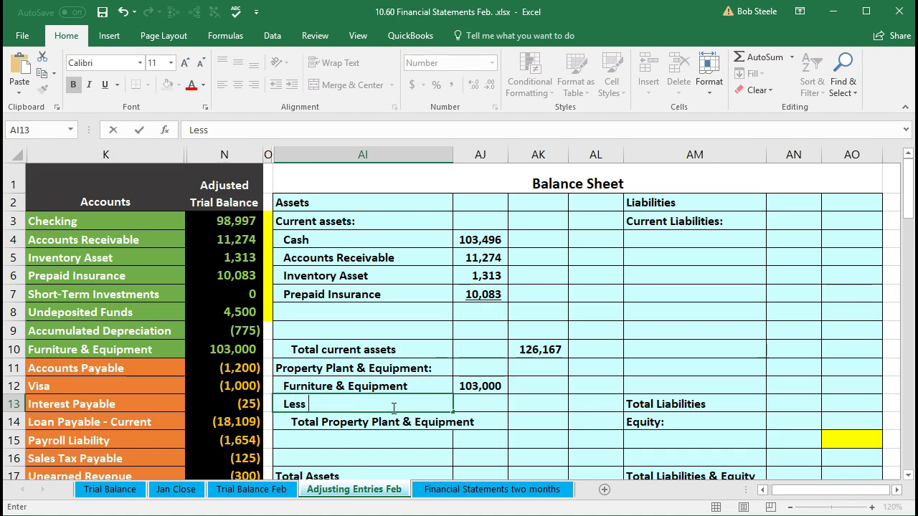
{"action": "type", "text": "Accumulated "}
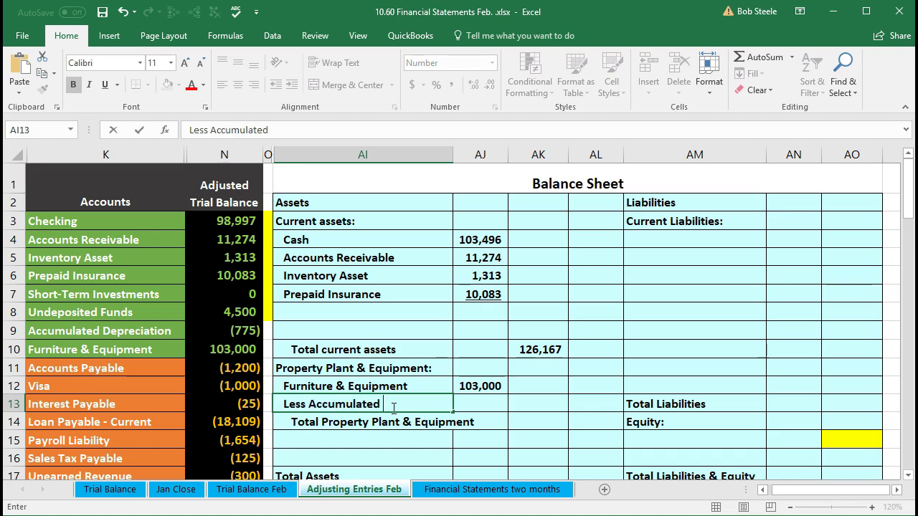
{"action": "type", "text": "Depreciation"}
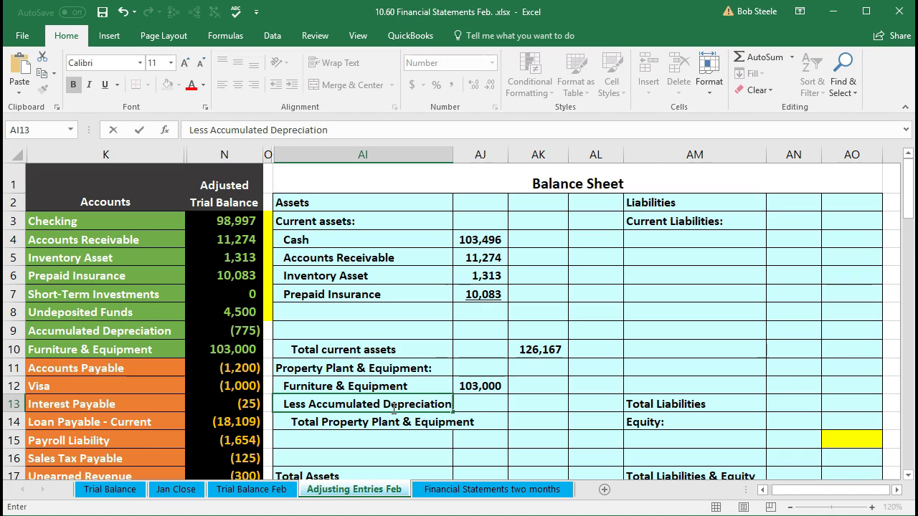
{"action": "key", "text": "Tab"}
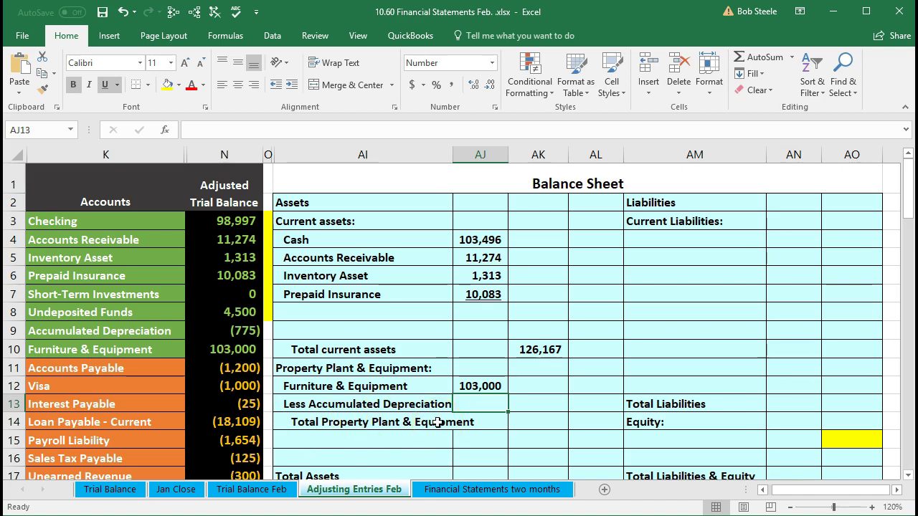
Step: Bring the accumulated depreciation balance into AJ13 with its sign reversed, using the formula -N9
{"action": "type", "text": "-"}
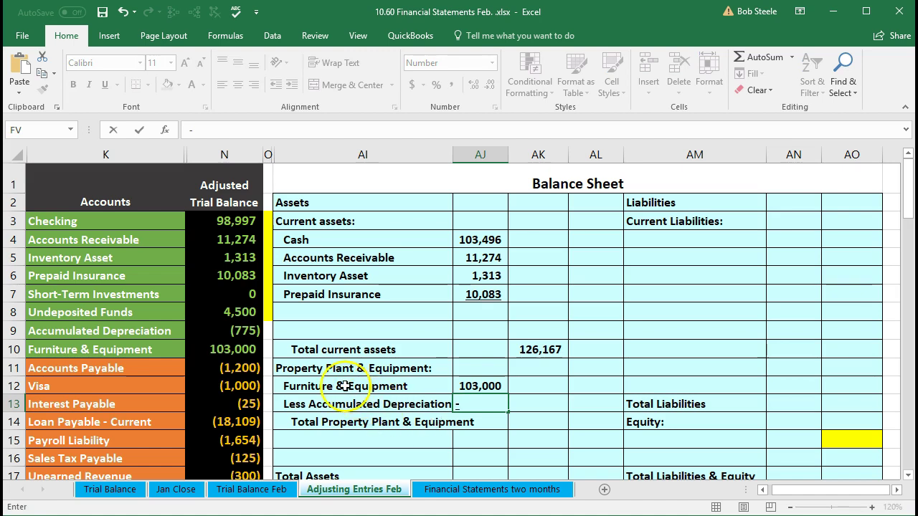
{"action": "left_click", "coordinate": [247, 331]}
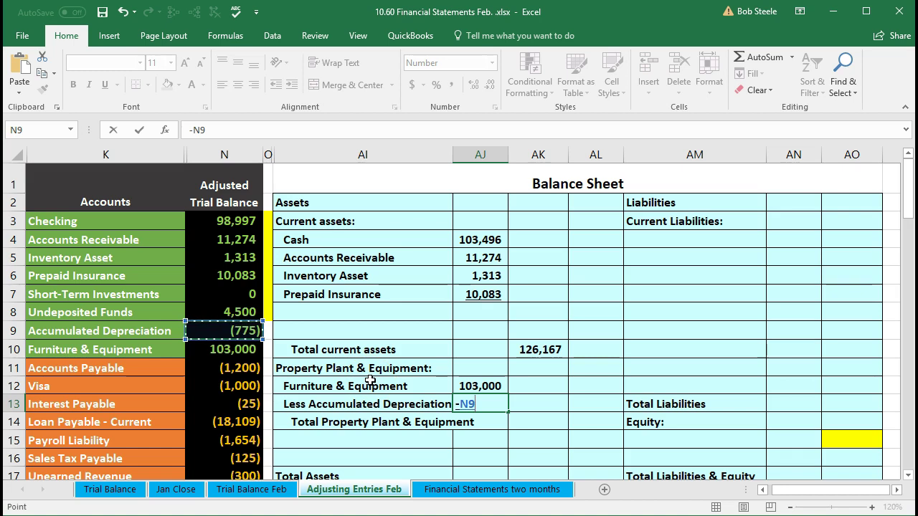
{"action": "key", "text": "Return"}
{"action": "key", "text": "Left"}
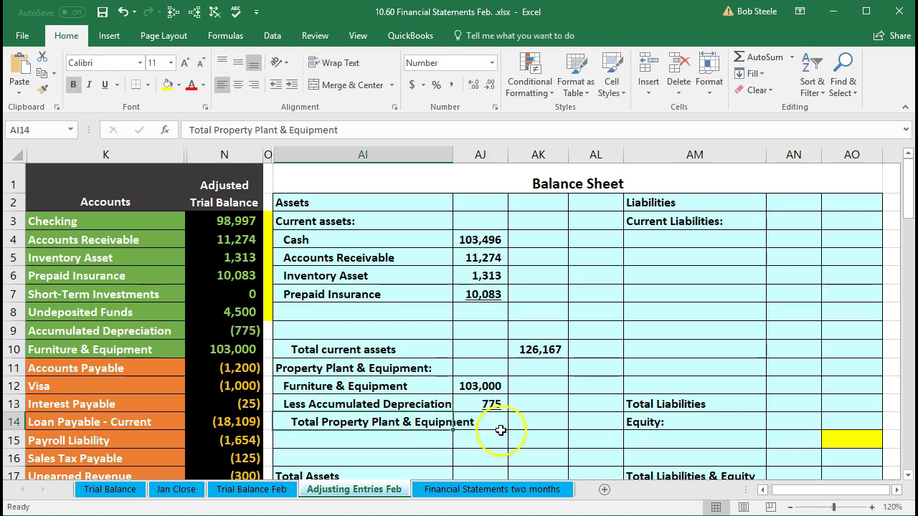
Step: Calculate Total Property Plant & Equipment in AK14 with the formula =AJ12-AJ13
{"action": "left_click", "coordinate": [538, 419]}
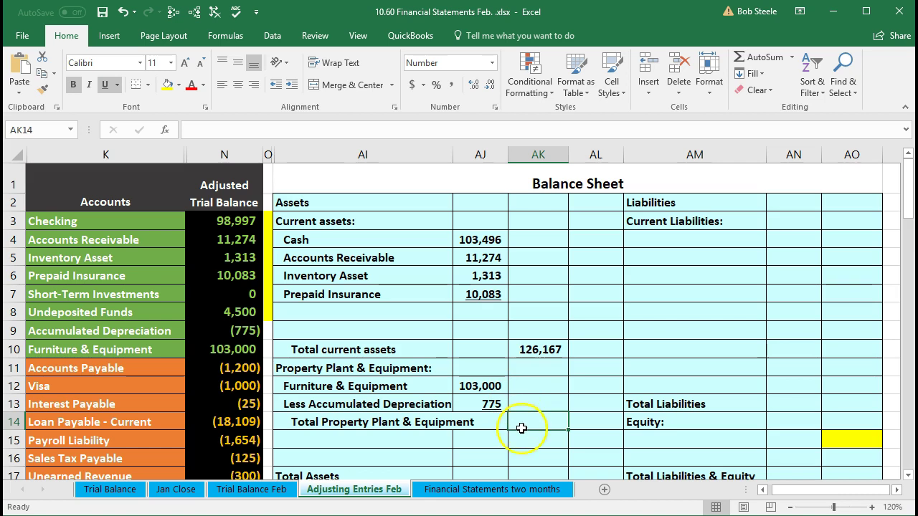
{"action": "type", "text": "="}
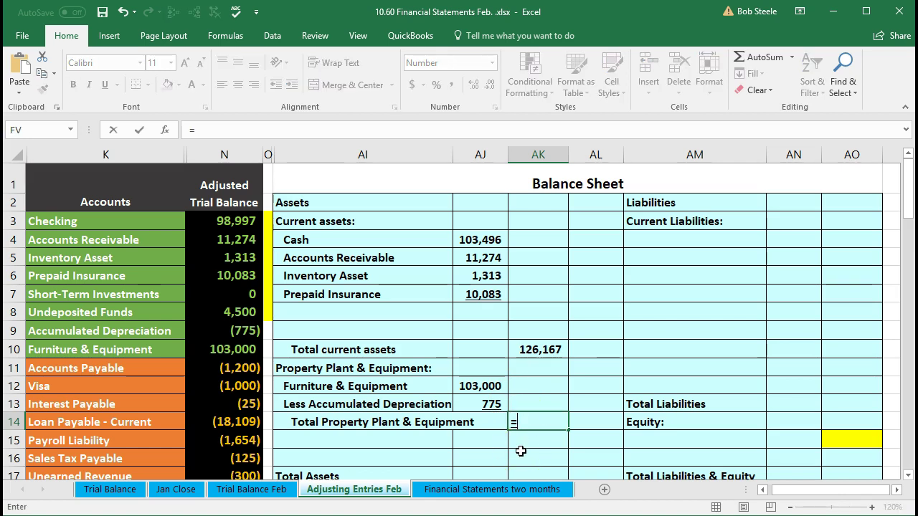
{"action": "left_click", "coordinate": [476, 387]}
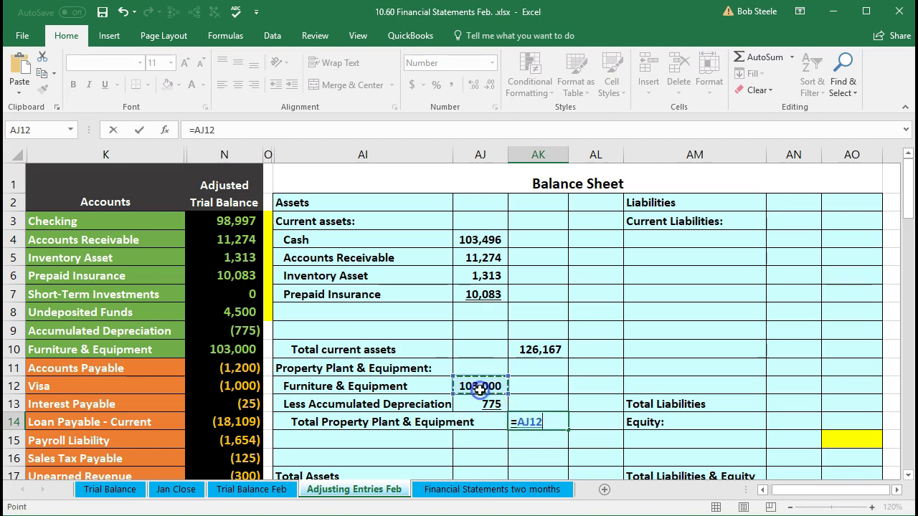
{"action": "type", "text": "-"}
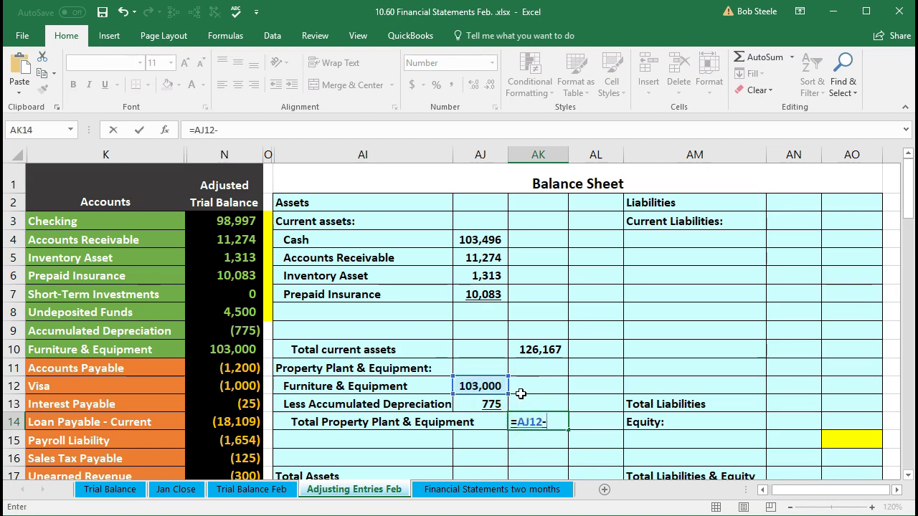
{"action": "left_click", "coordinate": [468, 401]}
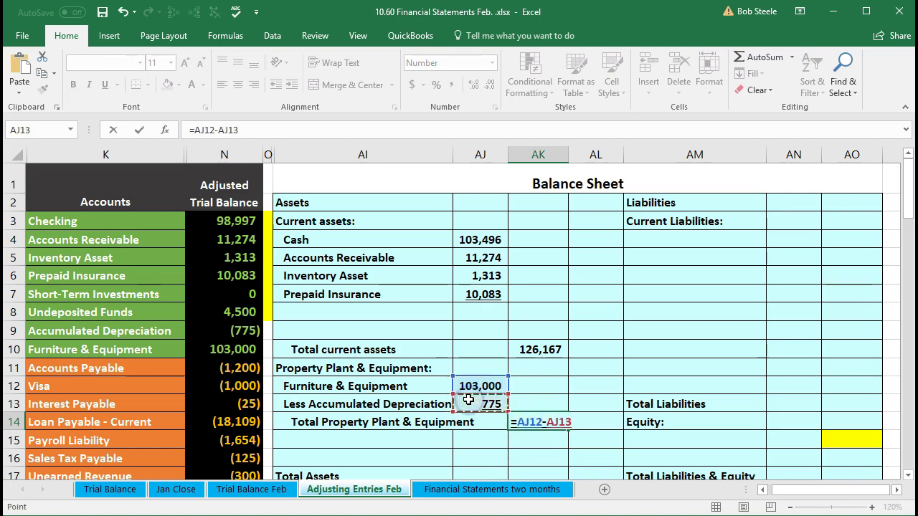
{"action": "key", "text": "Return"}
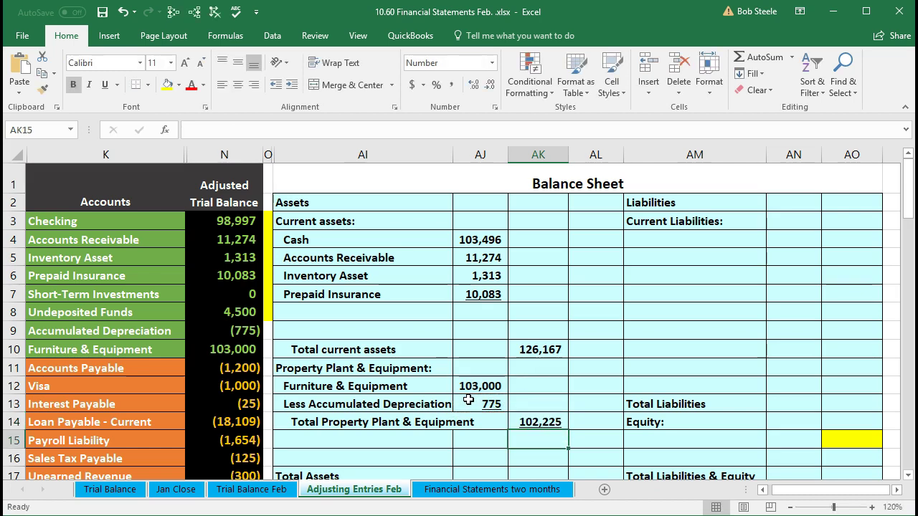
Step: Check the sum of trial balance amounts N9:N10 against Total Property Plant & Equipment, and fill O9:O10 yellow
{"action": "left_click", "coordinate": [212, 347]}
{"action": "left_click_drag", "start_coordinate": [211, 340], "coordinate": [208, 336]}
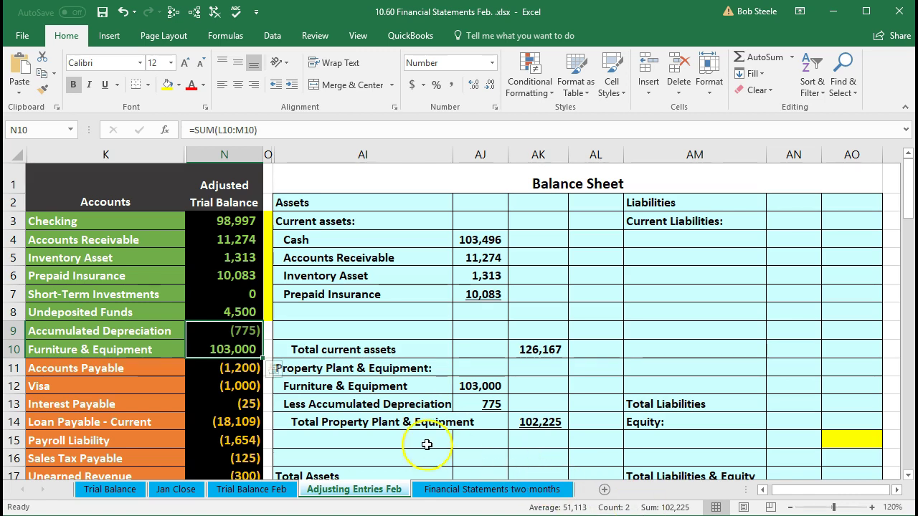
{"action": "left_click", "coordinate": [361, 419]}
{"action": "left_click", "coordinate": [270, 326]}
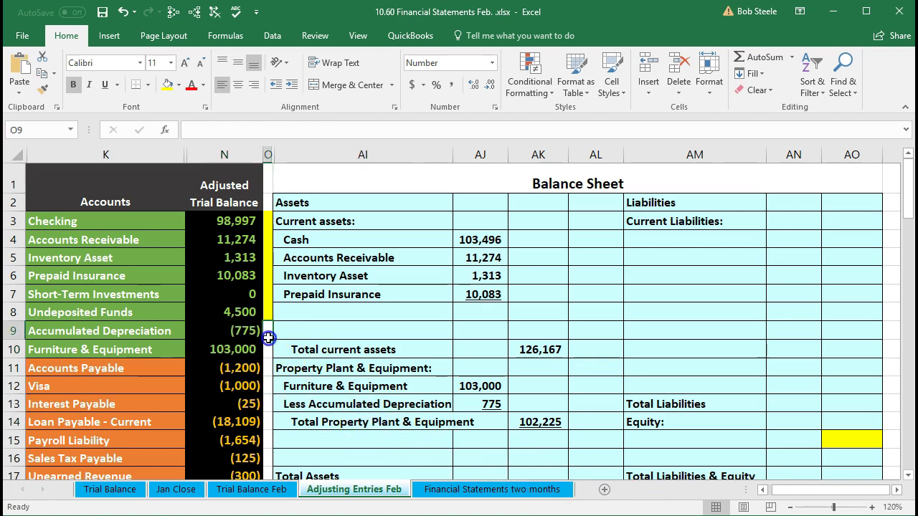
{"action": "right_click", "coordinate": [269, 336]}
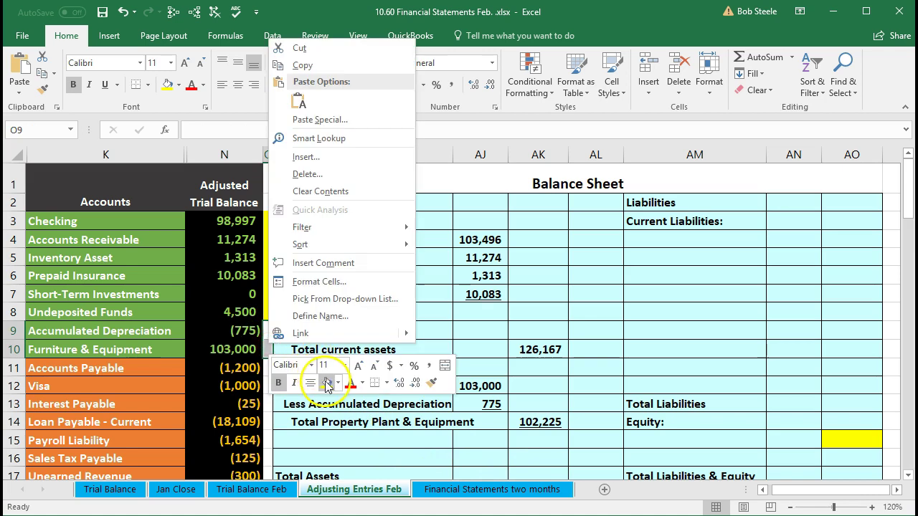
{"action": "key", "text": "Escape"}
{"action": "left_click", "coordinate": [571, 326]}
Step: Calculate Total Assets in AK17 with the formula =SUM(AK10:AK14)
{"action": "scroll", "coordinate": [570, 326], "scroll_direction": "down", "scroll_amount": 1}
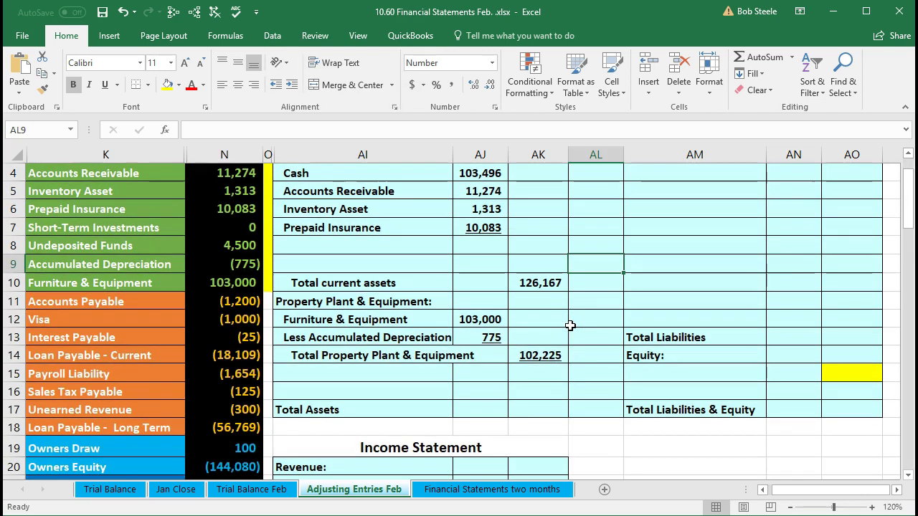
{"action": "left_click", "coordinate": [548, 405]}
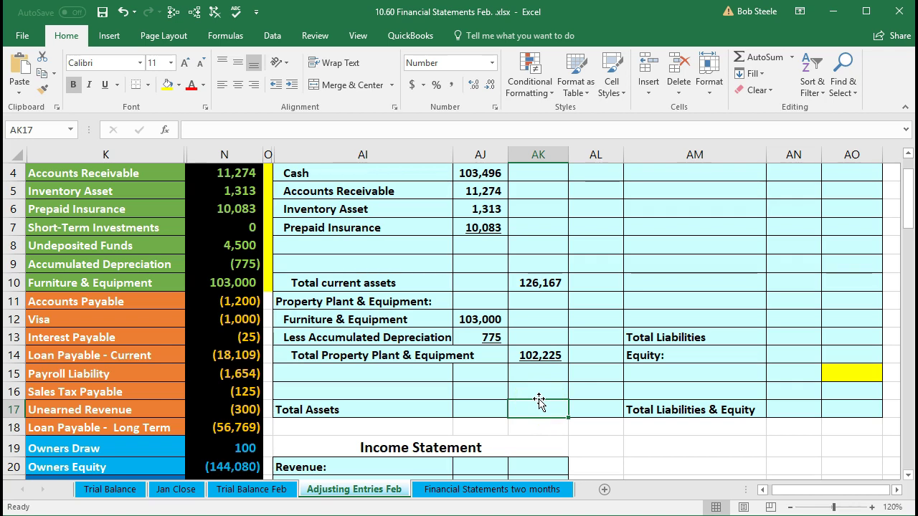
{"action": "type", "text": "="}
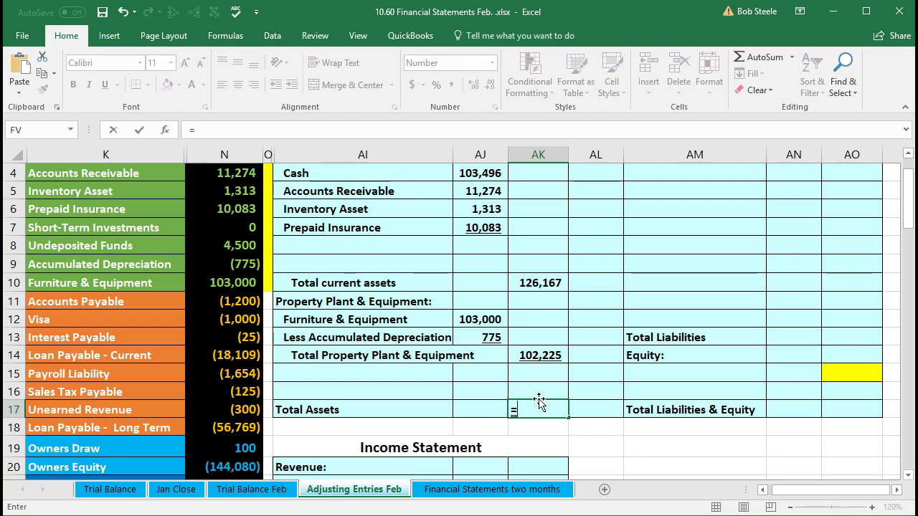
{"action": "type", "text": "sum"}
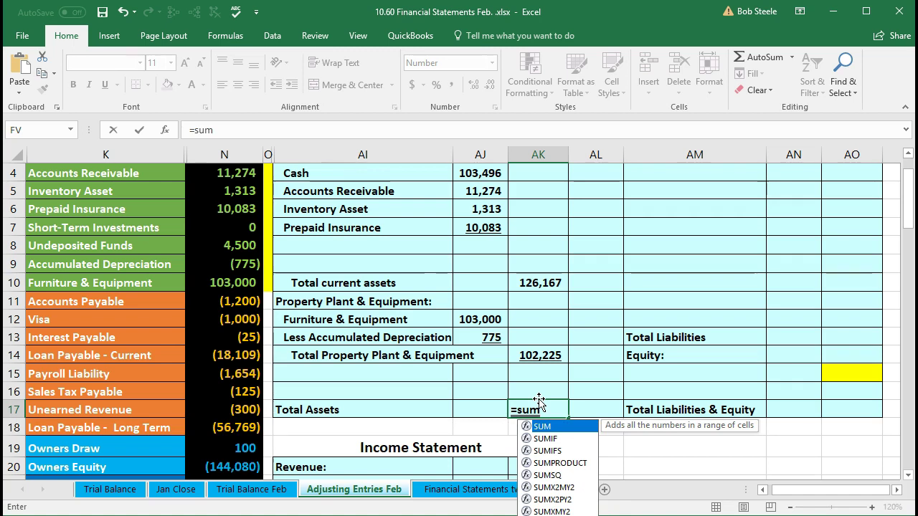
{"action": "left_click", "coordinate": [543, 431]}
{"action": "double_click", "coordinate": [543, 431]}
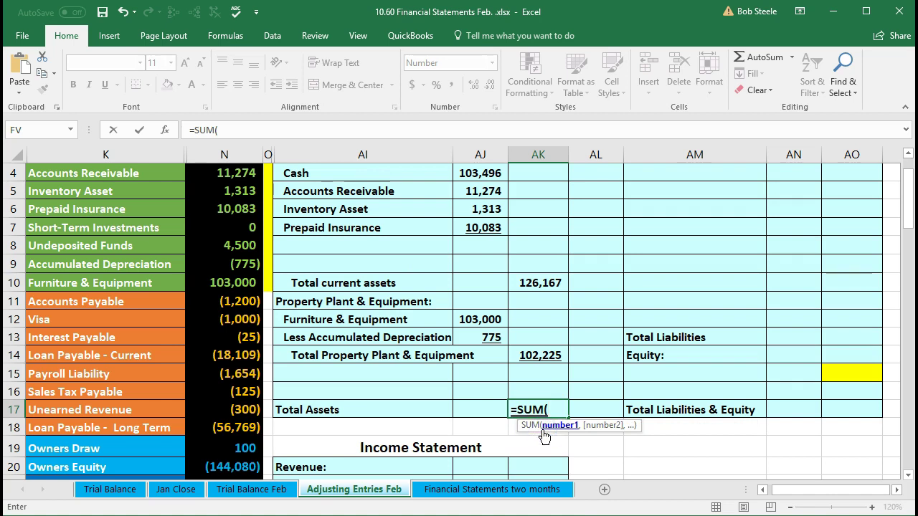
{"action": "left_click", "coordinate": [547, 283]}
{"action": "left_click_drag", "start_coordinate": [546, 283], "coordinate": [547, 353]}
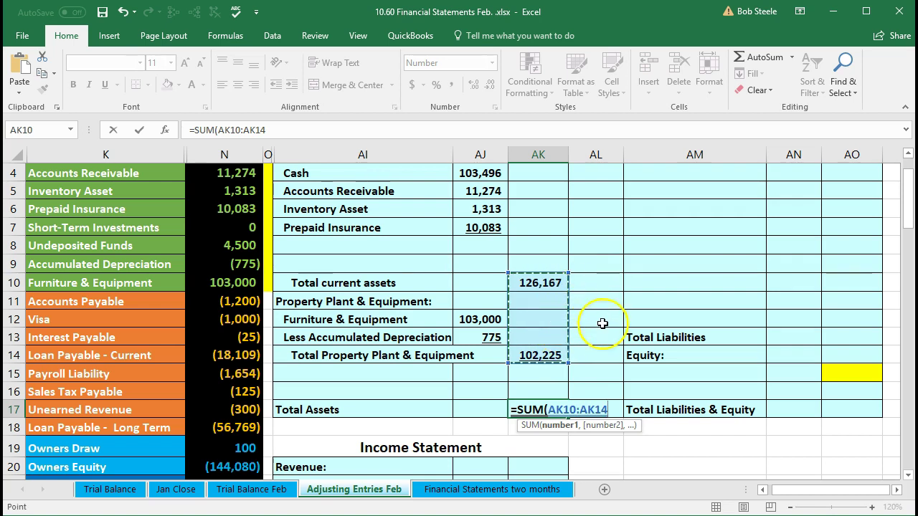
{"action": "key", "text": "Return"}
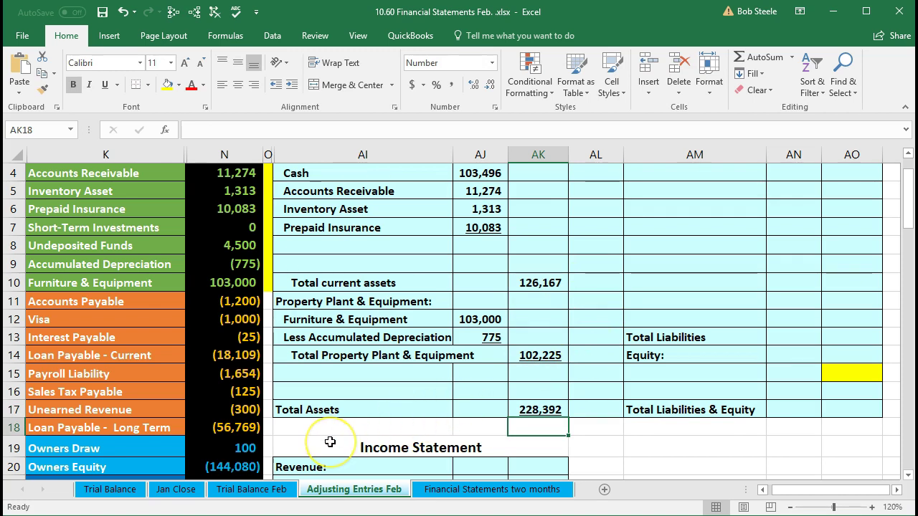
Step: Check the sum of the asset balances in N3:N10 against Total Assets on the balance sheet
{"action": "scroll", "coordinate": [329, 442], "scroll_direction": "up", "scroll_amount": 1}
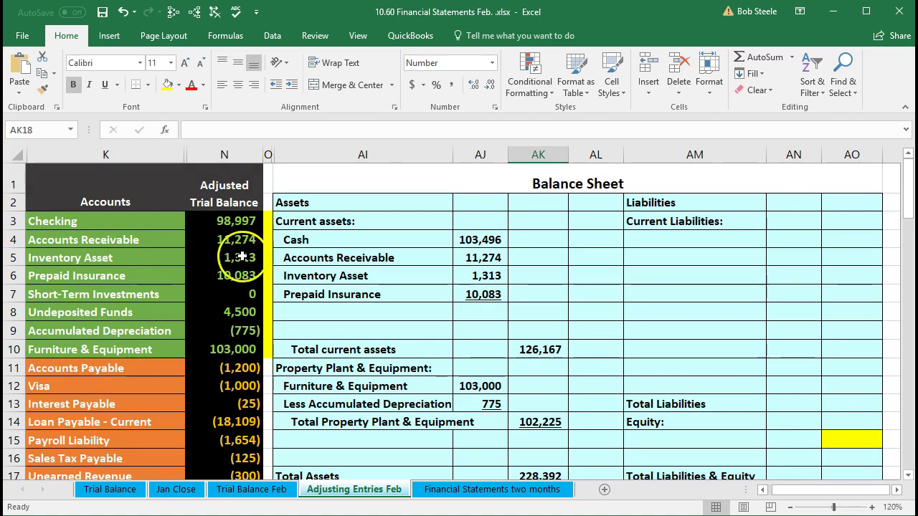
{"action": "left_click_drag", "start_coordinate": [213, 222], "coordinate": [191, 350]}
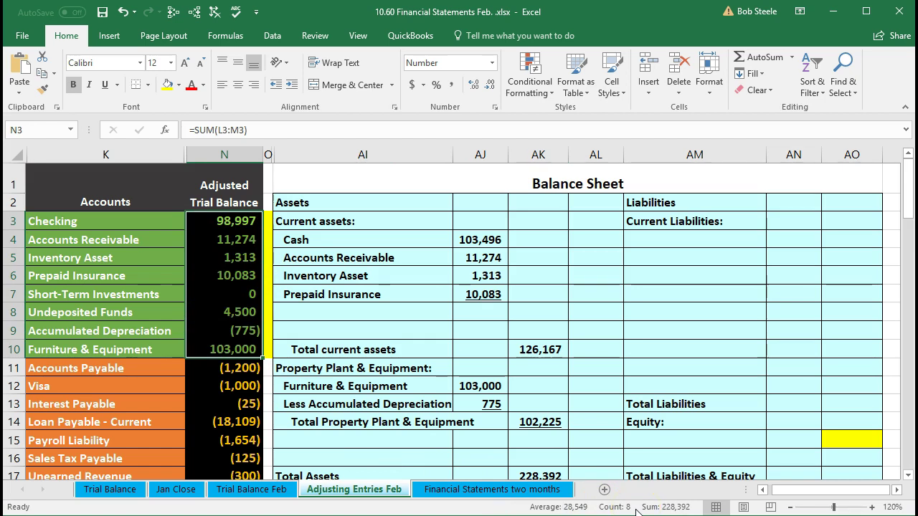
{"action": "left_click", "coordinate": [591, 452]}
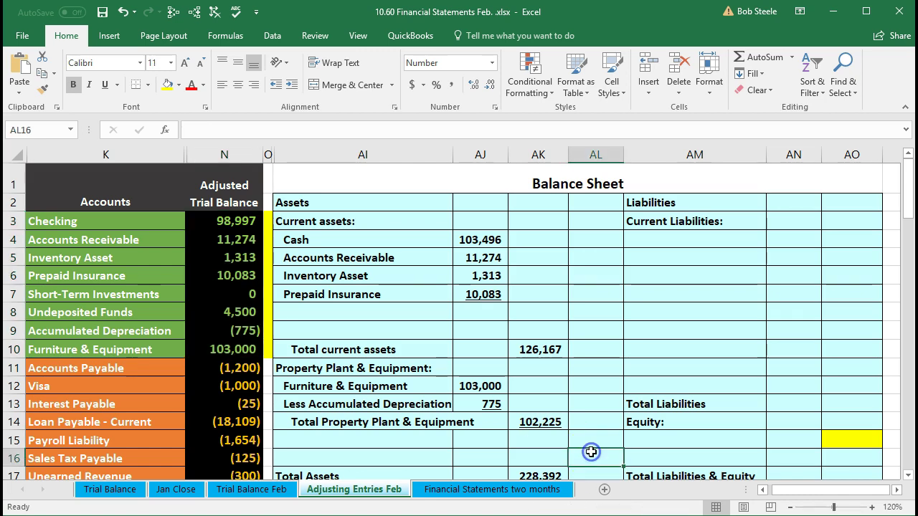
{"action": "left_click", "coordinate": [301, 404]}
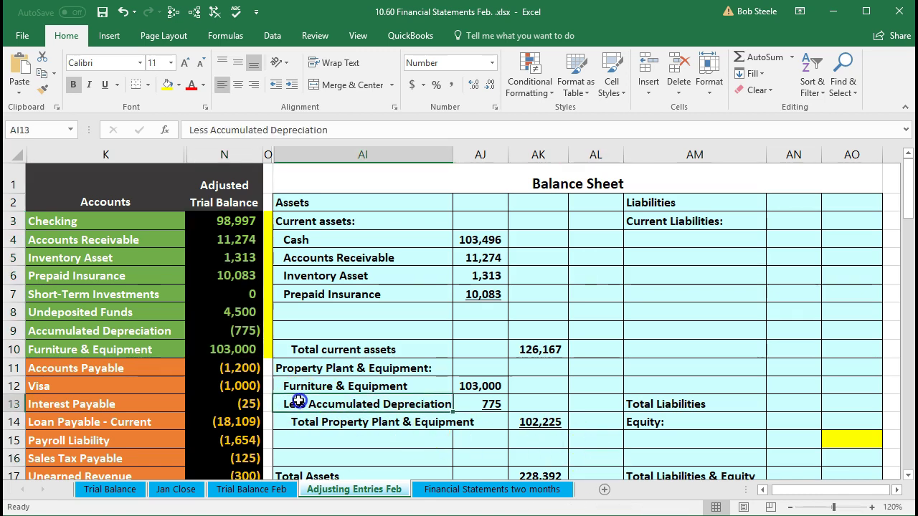
{"action": "scroll", "coordinate": [287, 395], "scroll_direction": "down", "scroll_amount": 1}
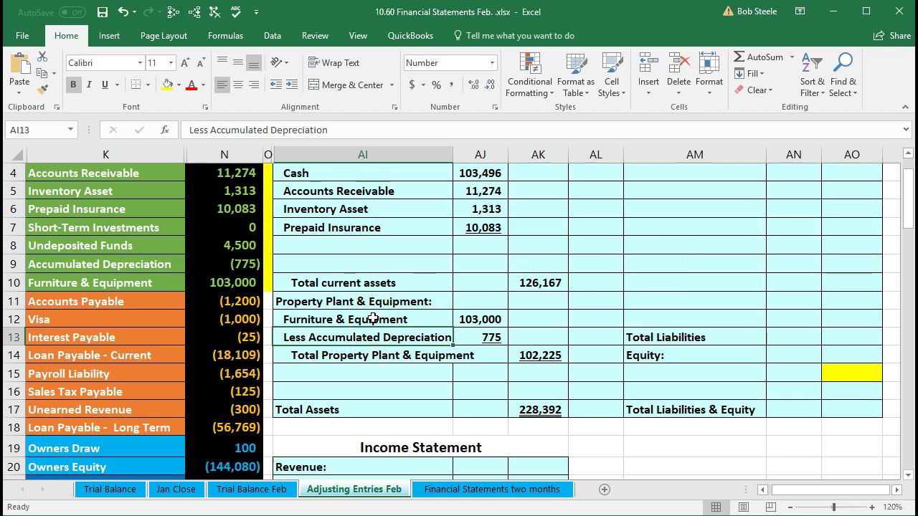
{"action": "left_click", "coordinate": [520, 283]}
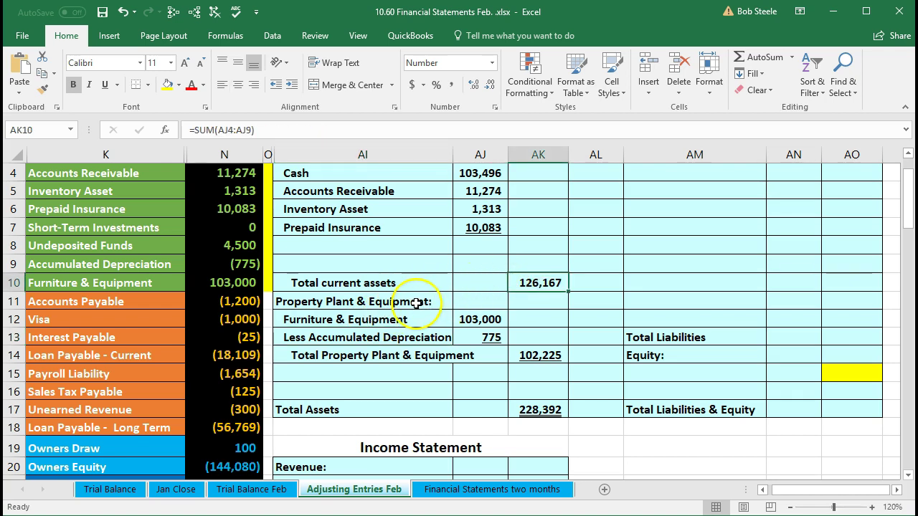
Step: Review the current liability balances in N11:N17 and the long-term loan payable account in row 18
{"action": "left_click", "coordinate": [198, 302]}
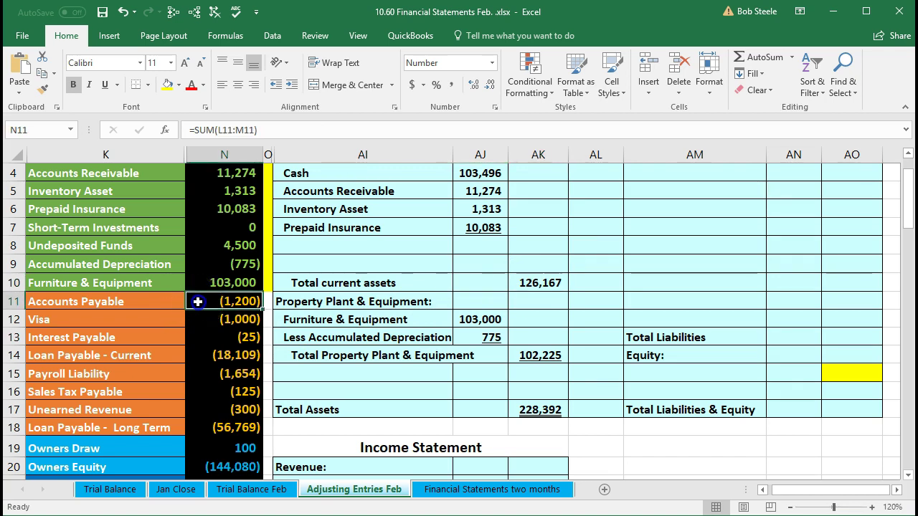
{"action": "left_click_drag", "start_coordinate": [198, 301], "coordinate": [209, 352]}
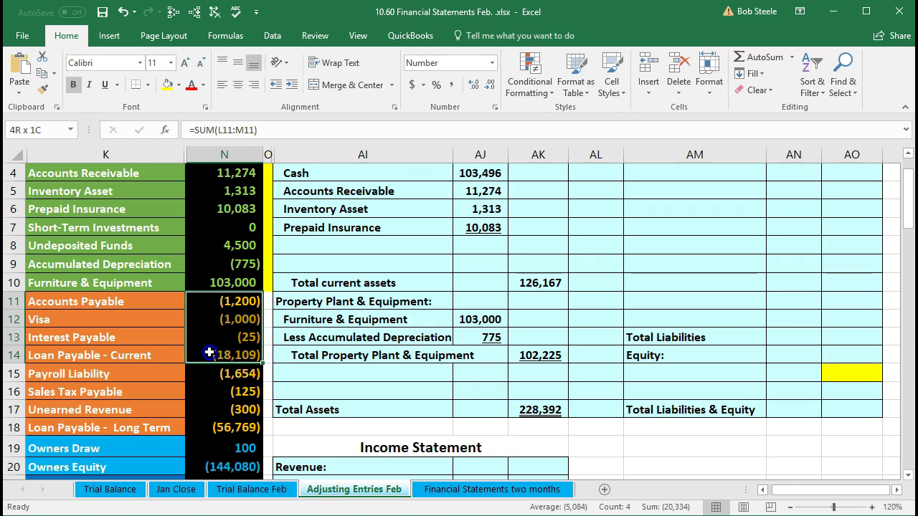
{"action": "left_click_drag", "start_coordinate": [209, 352], "coordinate": [206, 408]}
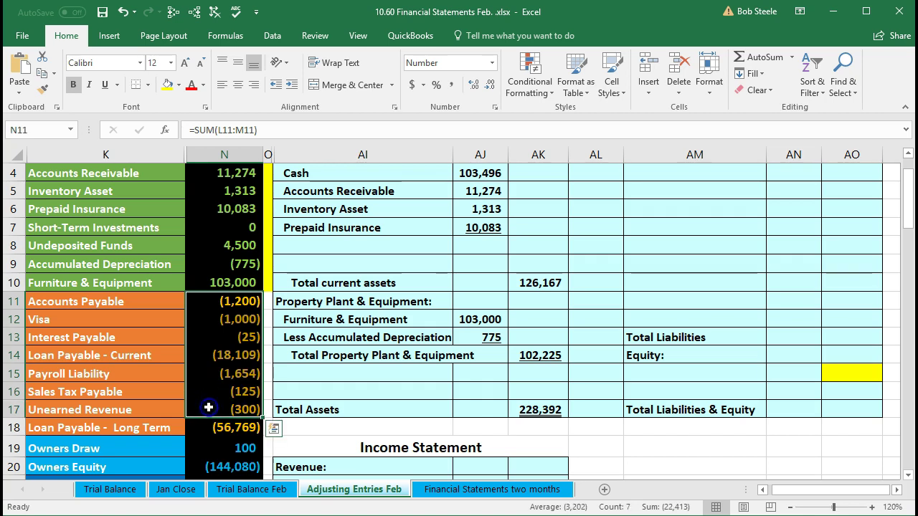
{"action": "left_click", "coordinate": [180, 428]}
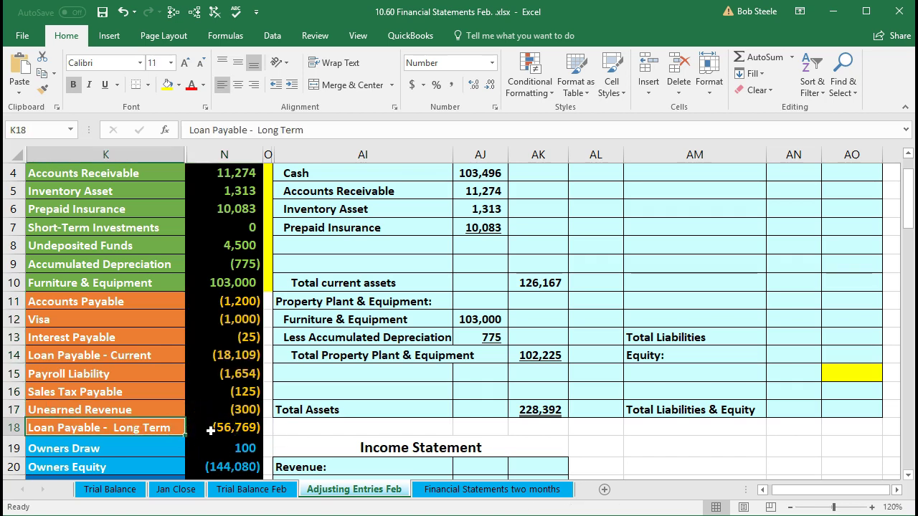
Step: Add Accounts Payable under Current Liabilities, linking AM4 to the name in K11 and AN4 to the sign-reversed balance -N11
{"action": "scroll", "coordinate": [477, 297], "scroll_direction": "up", "scroll_amount": 1}
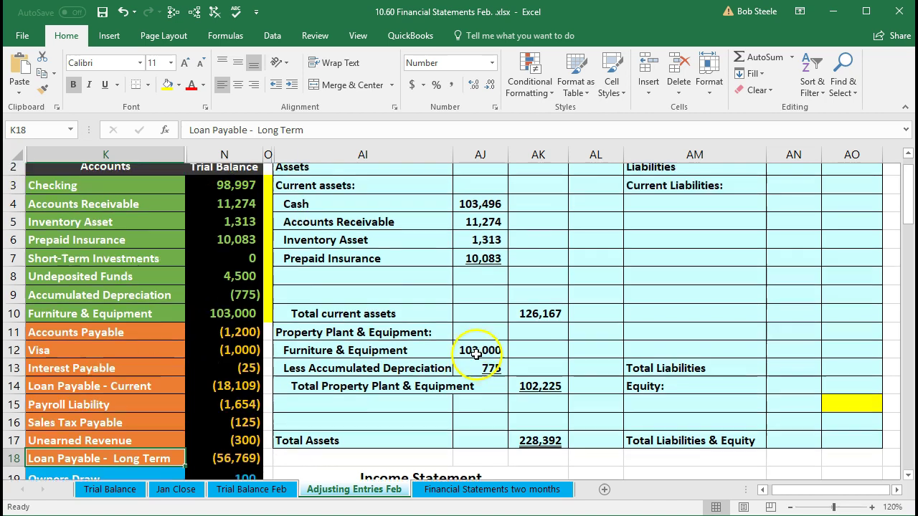
{"action": "left_click", "coordinate": [656, 242]}
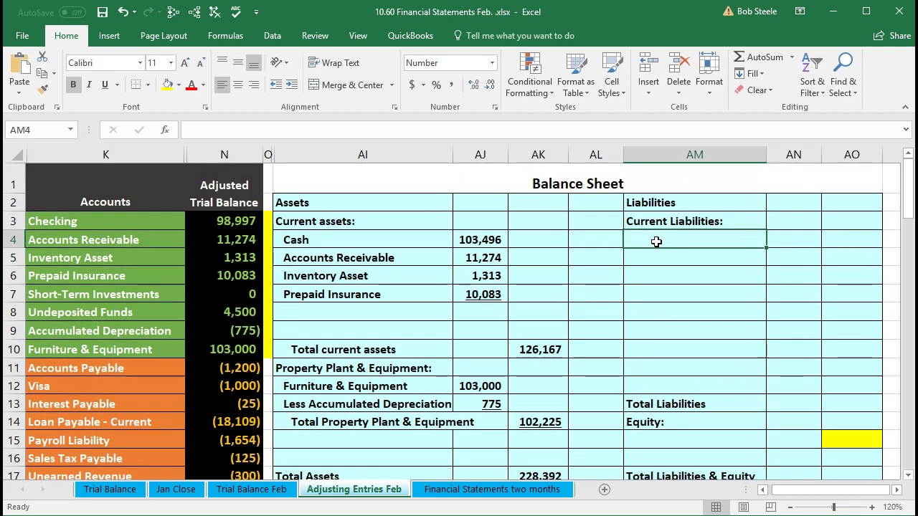
{"action": "type", "text": "="}
{"action": "left_click", "coordinate": [172, 373]}
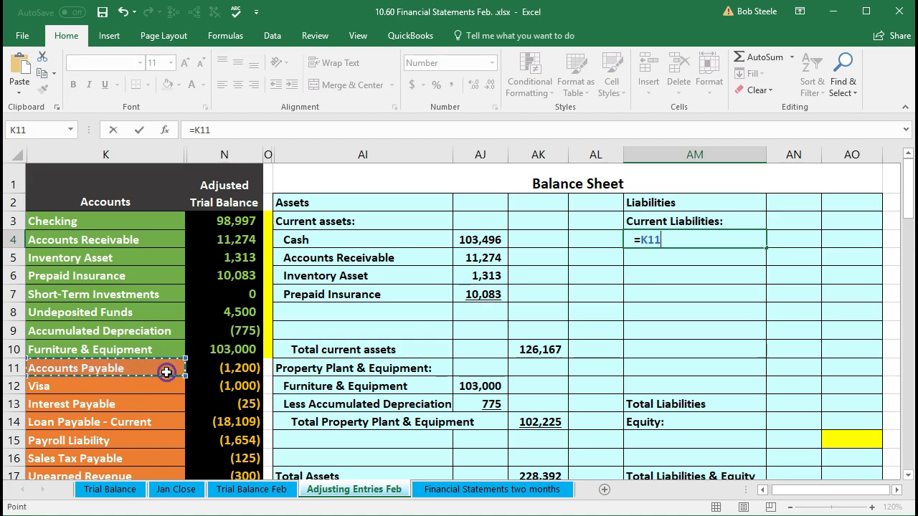
{"action": "key", "text": "Tab"}
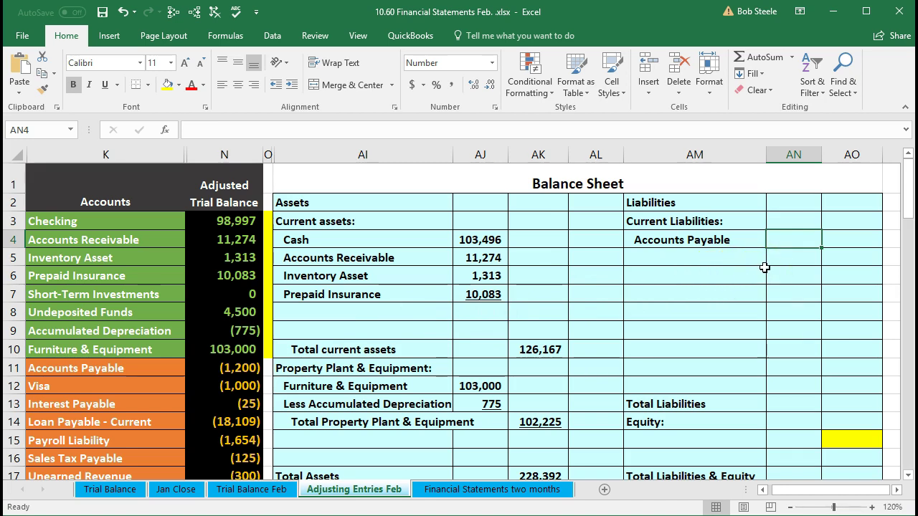
{"action": "type", "text": "-"}
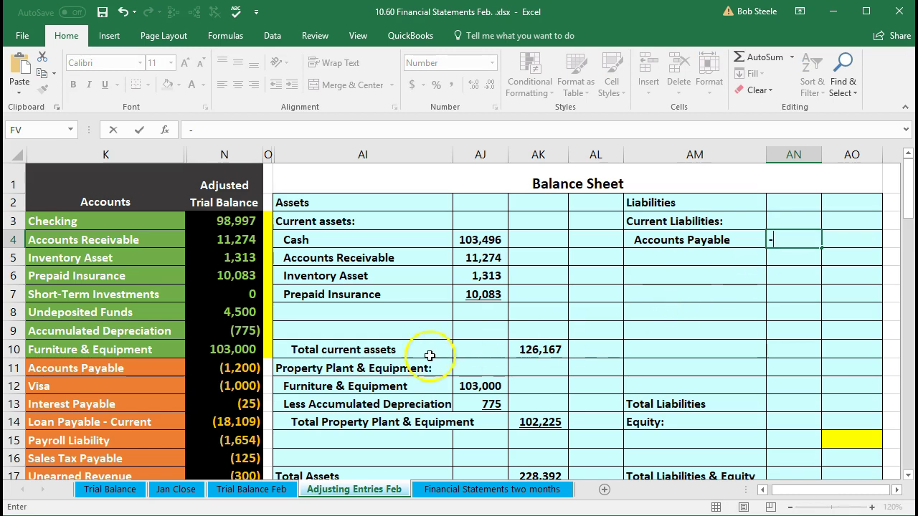
{"action": "left_click", "coordinate": [226, 370]}
{"action": "key", "text": "Return"}
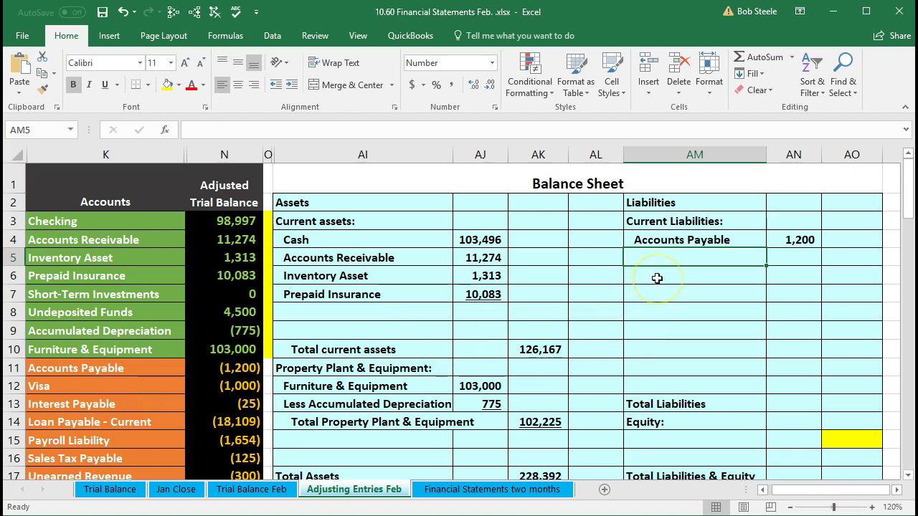
Step: Enter the label "Credit Card" in AM5, below Accounts Payable
{"action": "type", "text": "Cr"}
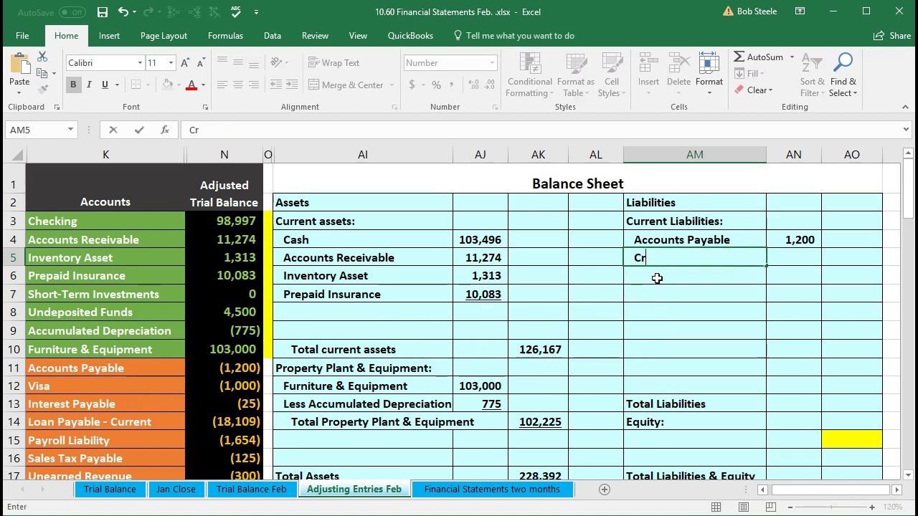
{"action": "type", "text": "edit card"}
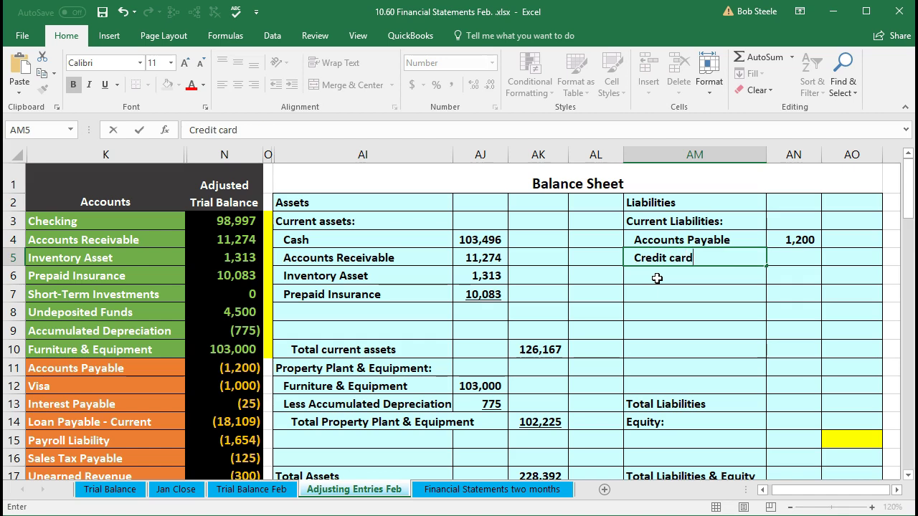
{"action": "key", "text": "Tab"}
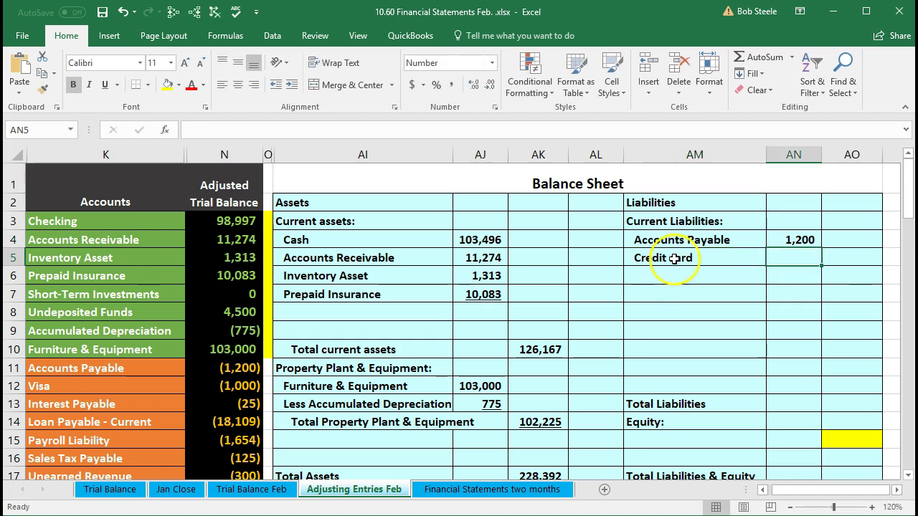
{"action": "double_click", "coordinate": [676, 258]}
{"action": "key", "text": "BackSpace"}
{"action": "type", "text": "X"}
{"action": "key", "text": "BackSpace"}
{"action": "type", "text": "="}
{"action": "key", "text": "BackSpace"}
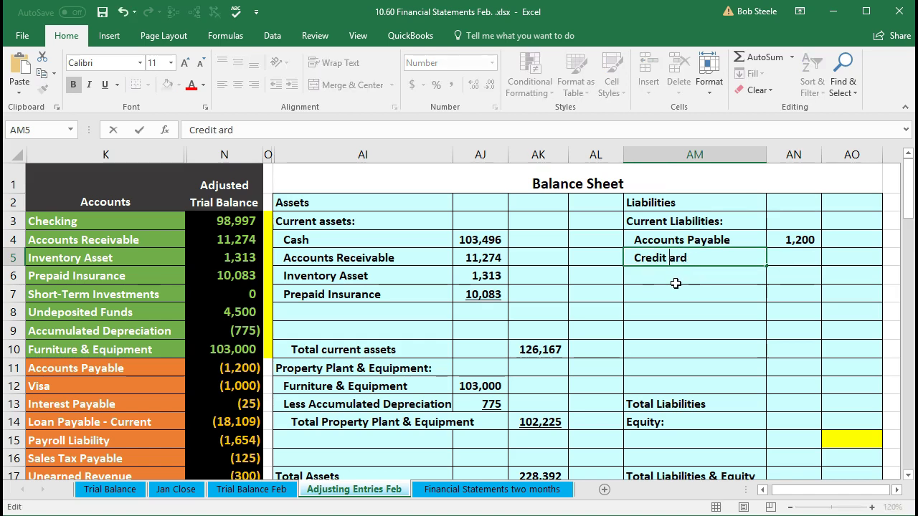
{"action": "type", "text": "C"}
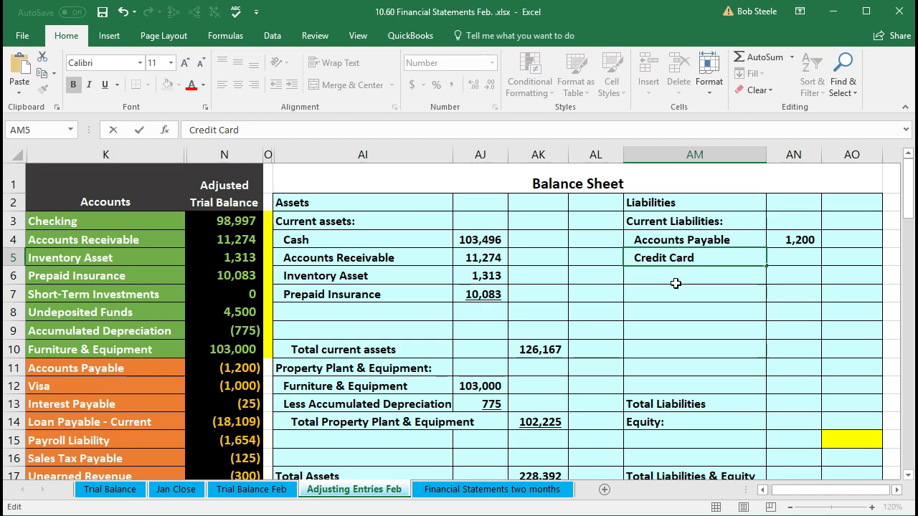
{"action": "key", "text": "Tab"}
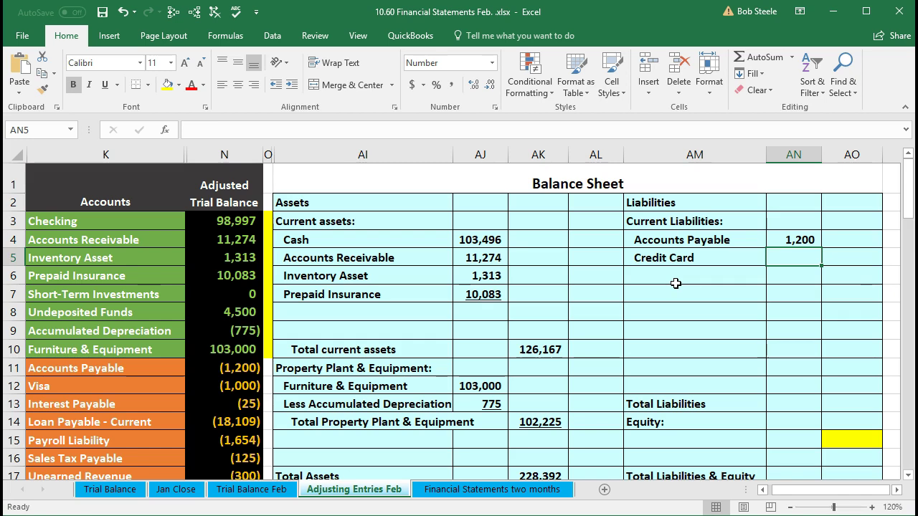
Step: Bring the Visa balance into AN5 with its sign reversed, using the formula -N12
{"action": "type", "text": "-"}
{"action": "left_click", "coordinate": [249, 386]}
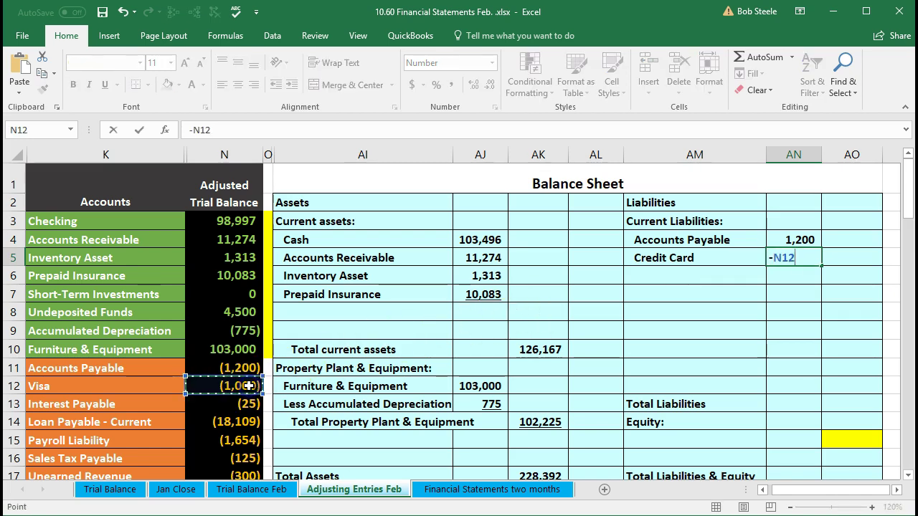
{"action": "key", "text": "Return"}
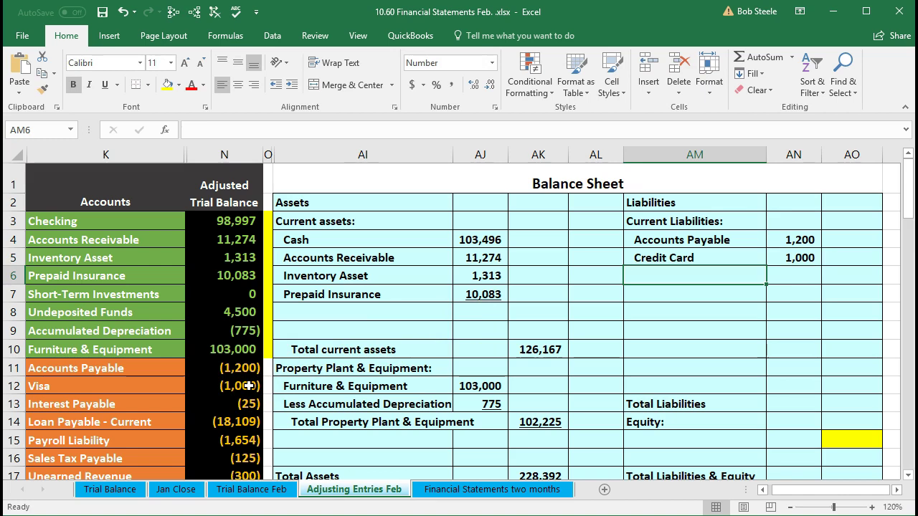
Step: Add Interest Payable in row 6 of the liabilities, linking AM6 to the name in K13 and AN6 to the sign-reversed balance -N13
{"action": "type", "text": "="}
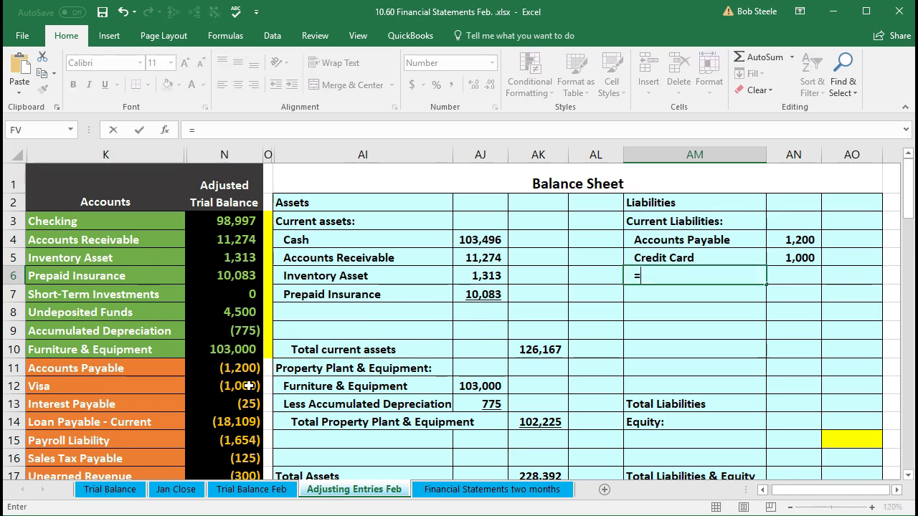
{"action": "left_click", "coordinate": [137, 403]}
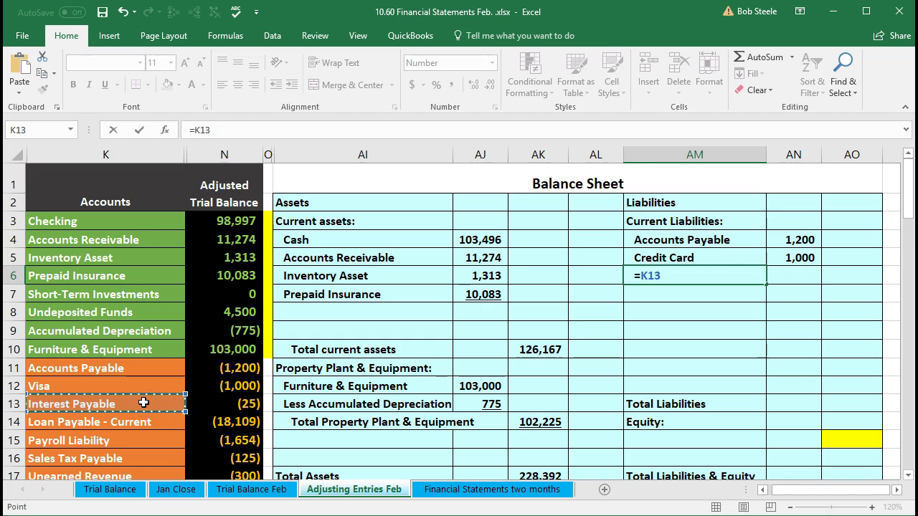
{"action": "key", "text": "Tab"}
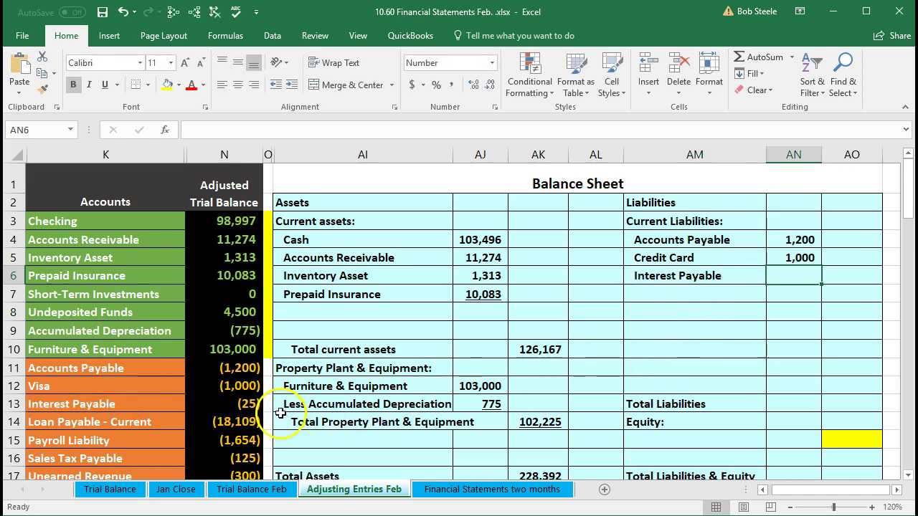
{"action": "type", "text": "-"}
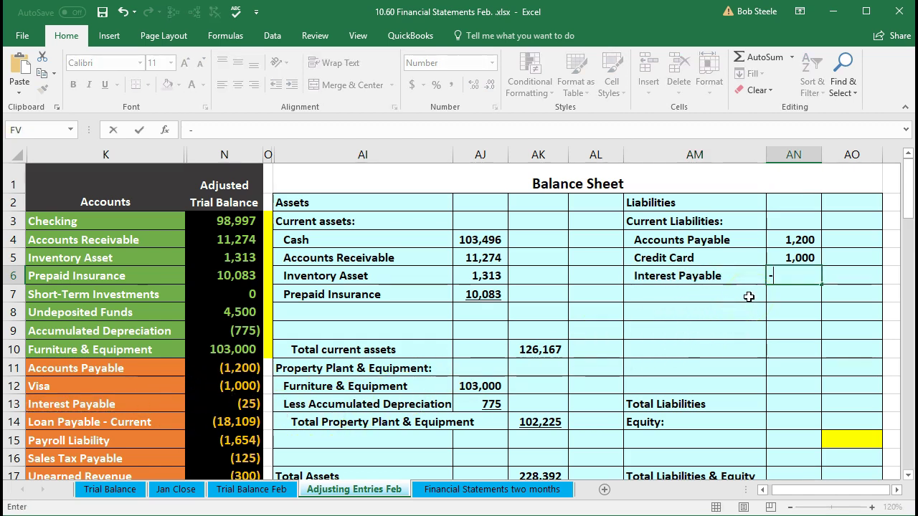
{"action": "left_click", "coordinate": [251, 405]}
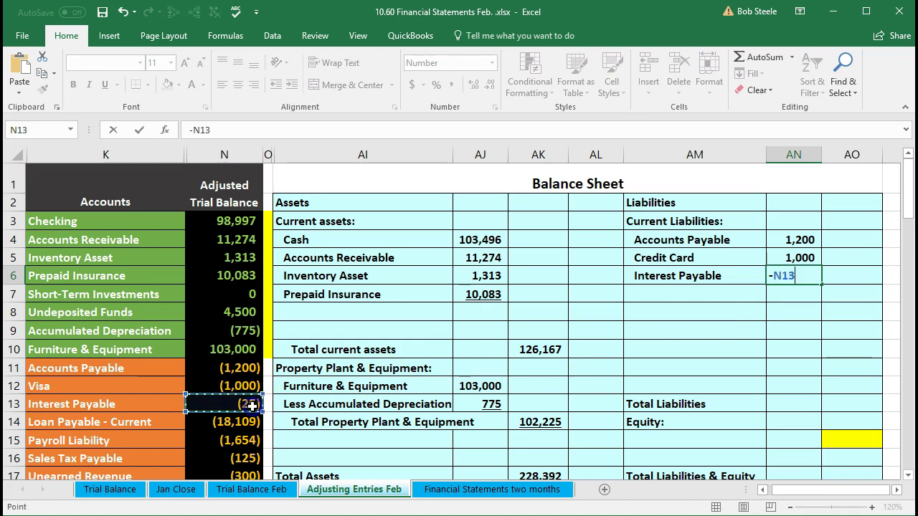
{"action": "key", "text": "Return"}
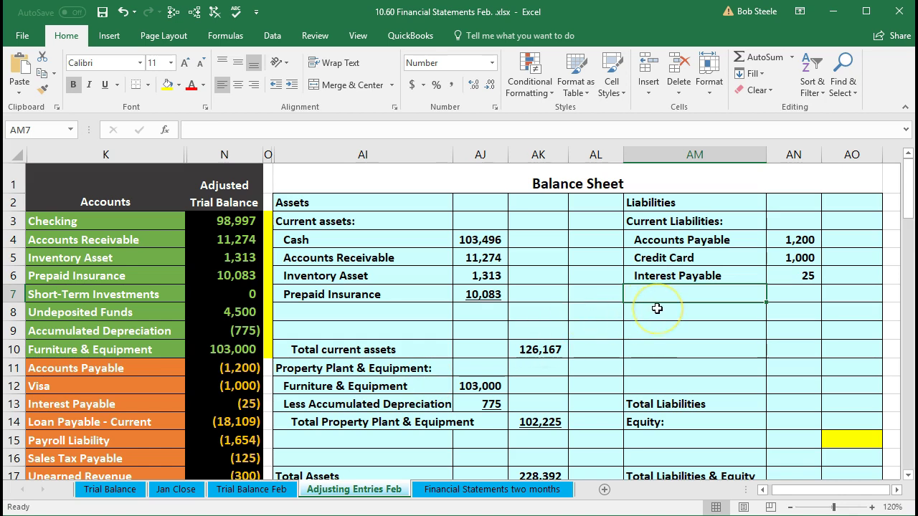
Step: Add Loan Payable - Current in row 7, linking AM7 to the name in K14 and AN7 to the sign-reversed balance -N14
{"action": "type", "text": "="}
{"action": "left_click", "coordinate": [131, 424]}
{"action": "key", "text": "Return"}
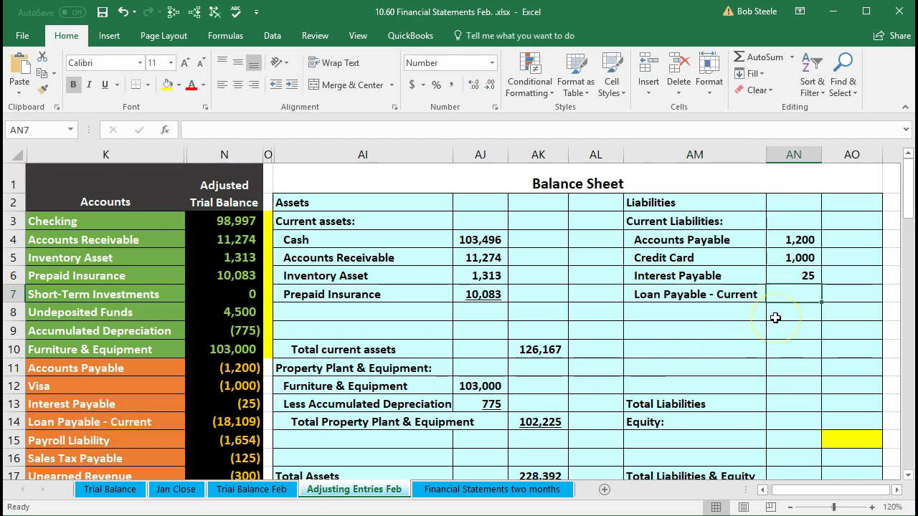
{"action": "type", "text": "-"}
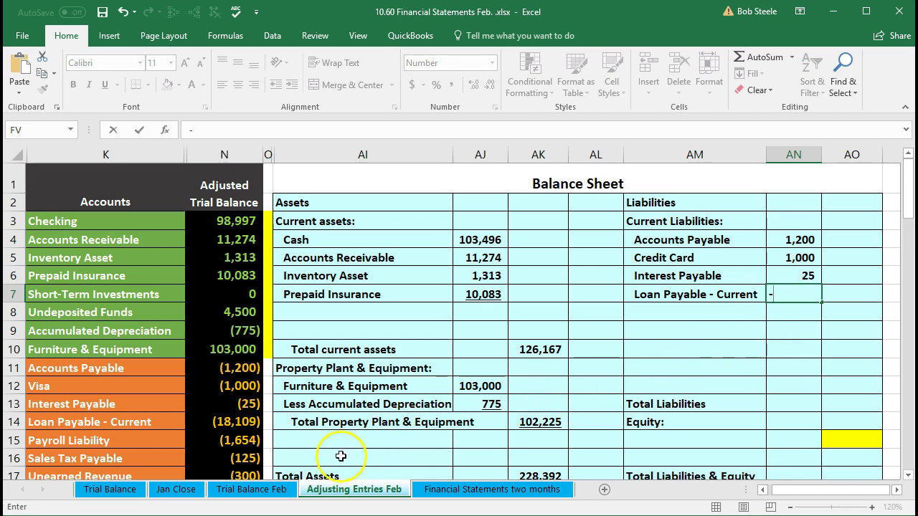
{"action": "left_click", "coordinate": [236, 422]}
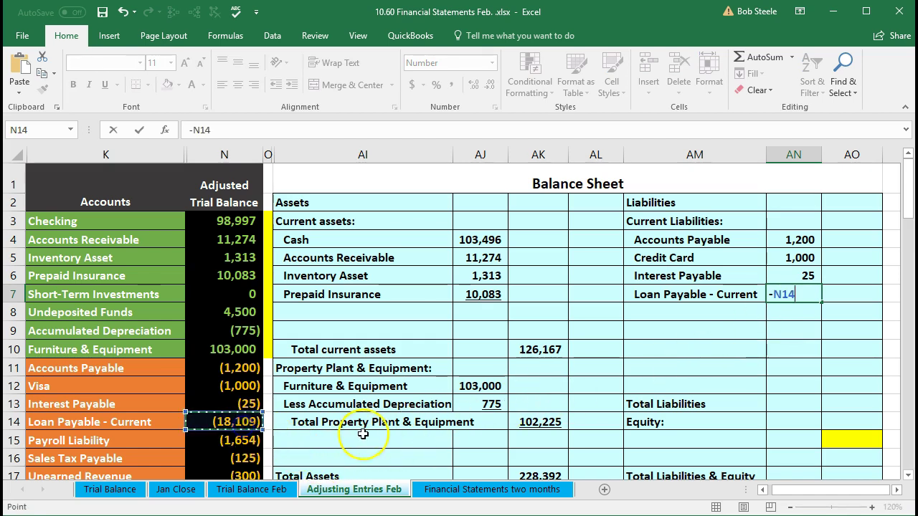
{"action": "key", "text": "Return"}
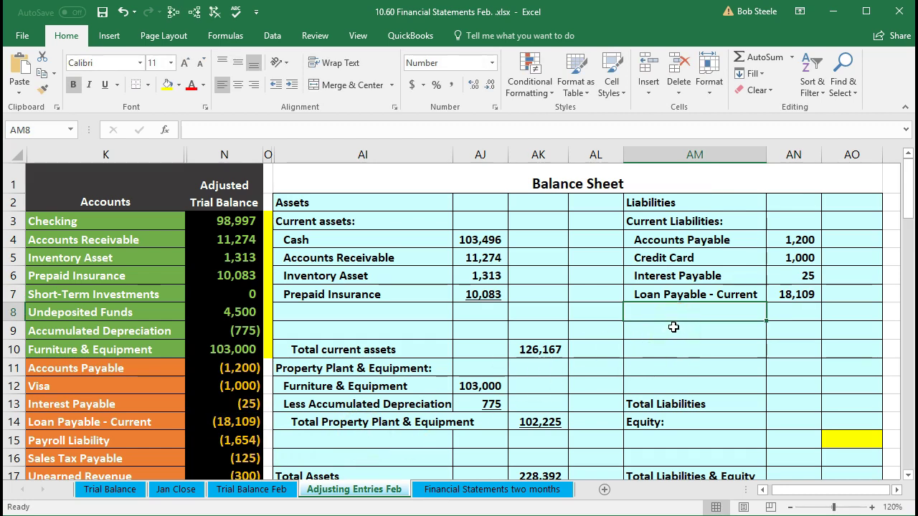
Step: Add Payroll Liability in row 8, linking AM8 to the name in K15 and AN8 to the sign-reversed balance -N15
{"action": "type", "text": "="}
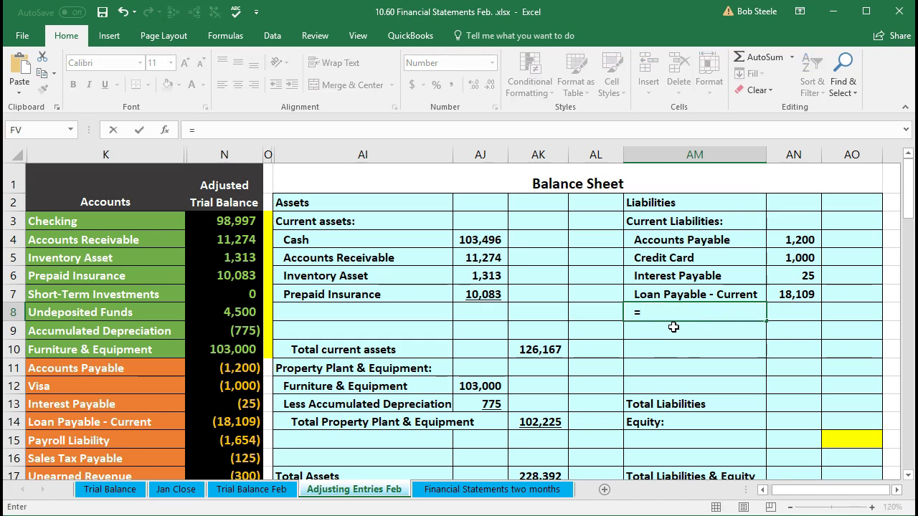
{"action": "left_click", "coordinate": [121, 443]}
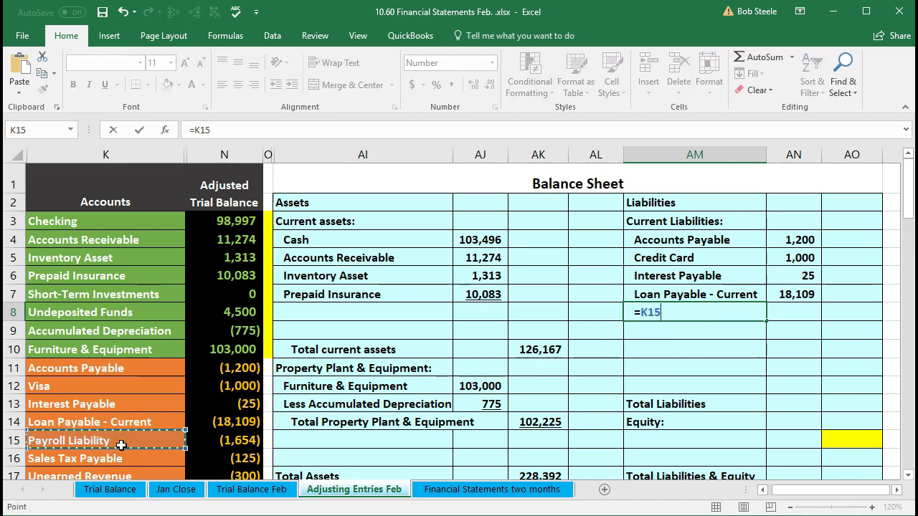
{"action": "key", "text": "Tab"}
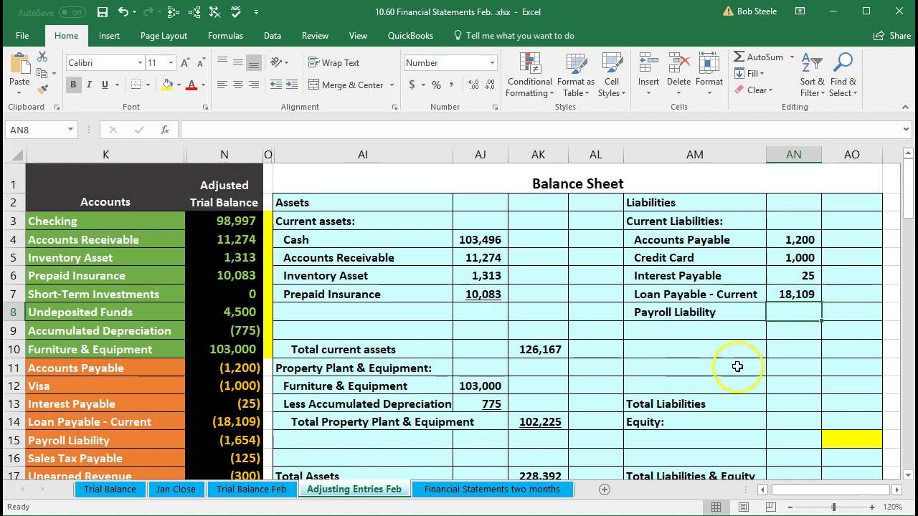
{"action": "type", "text": "-"}
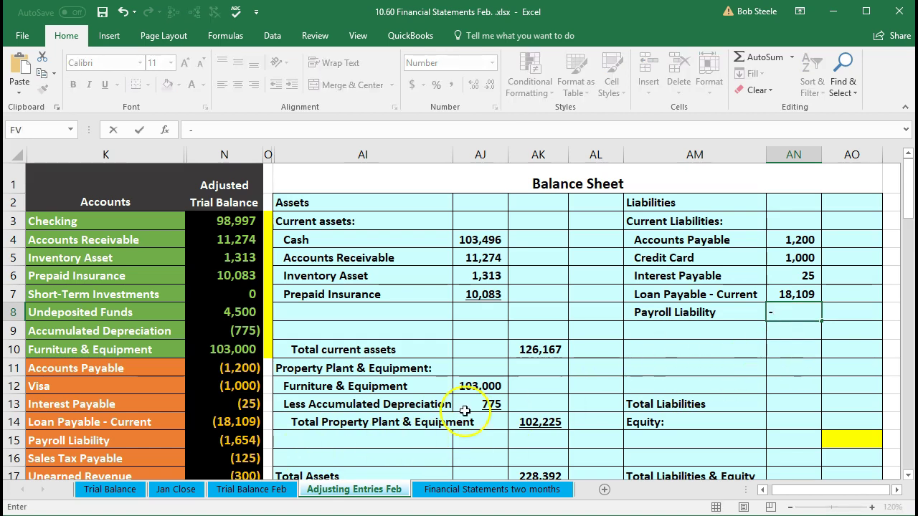
{"action": "left_click", "coordinate": [254, 441]}
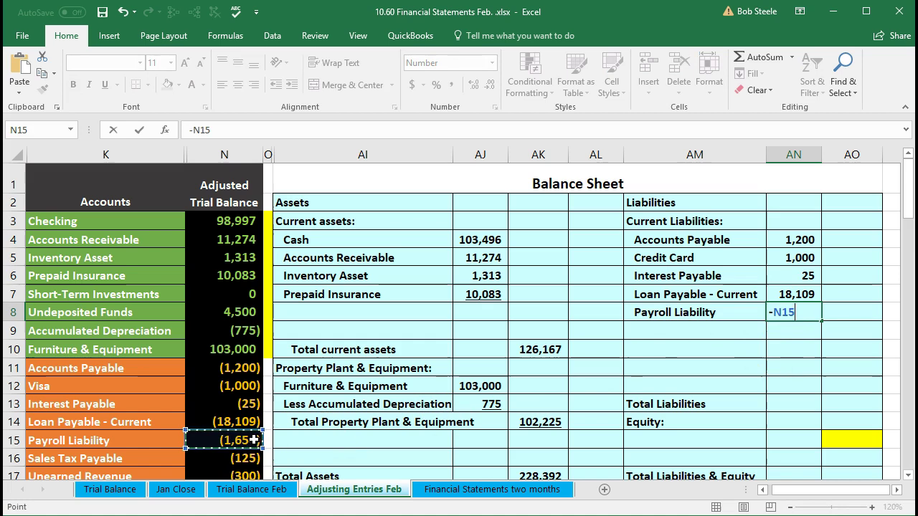
{"action": "key", "text": "Return"}
Step: Add Sales Tax Payable in row 9, linking AM9 to the name in K16 and AN9 to the sign-reversed balance -N16
{"action": "scroll", "coordinate": [384, 399], "scroll_direction": "down", "scroll_amount": 1}
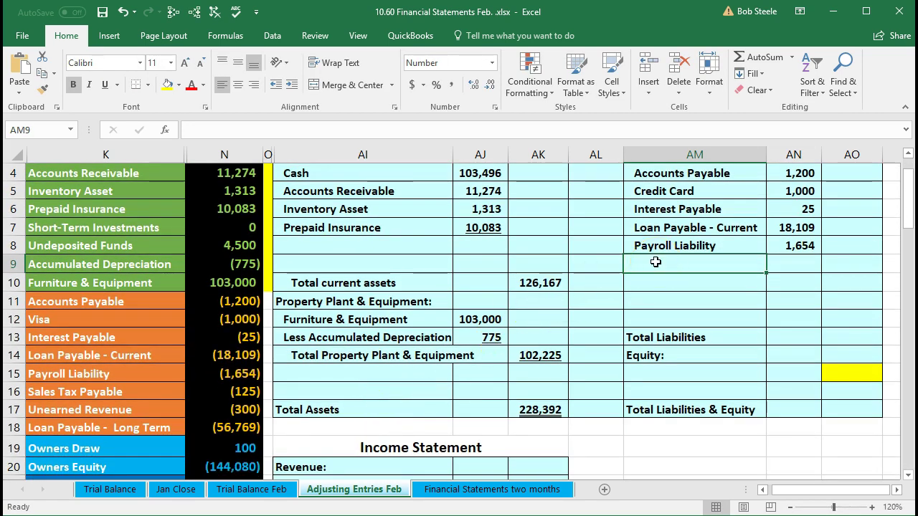
{"action": "type", "text": "="}
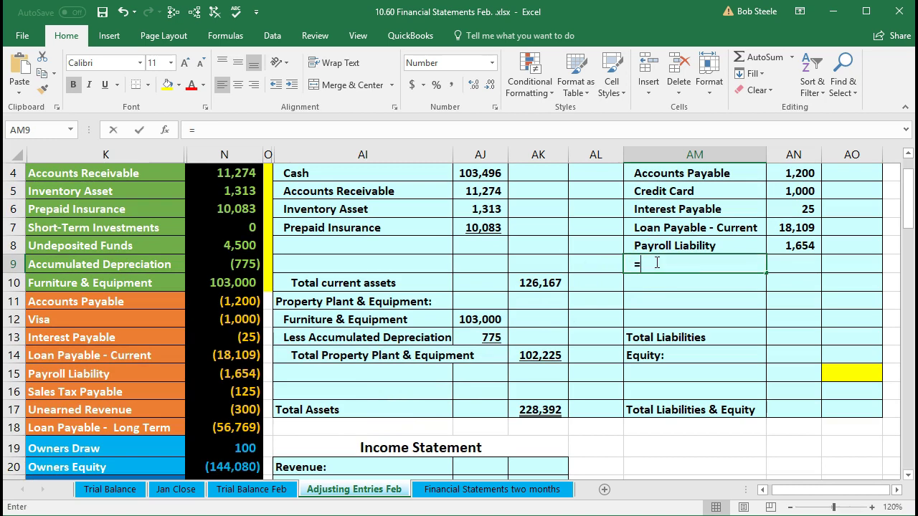
{"action": "left_click", "coordinate": [159, 393]}
{"action": "key", "text": "Tab"}
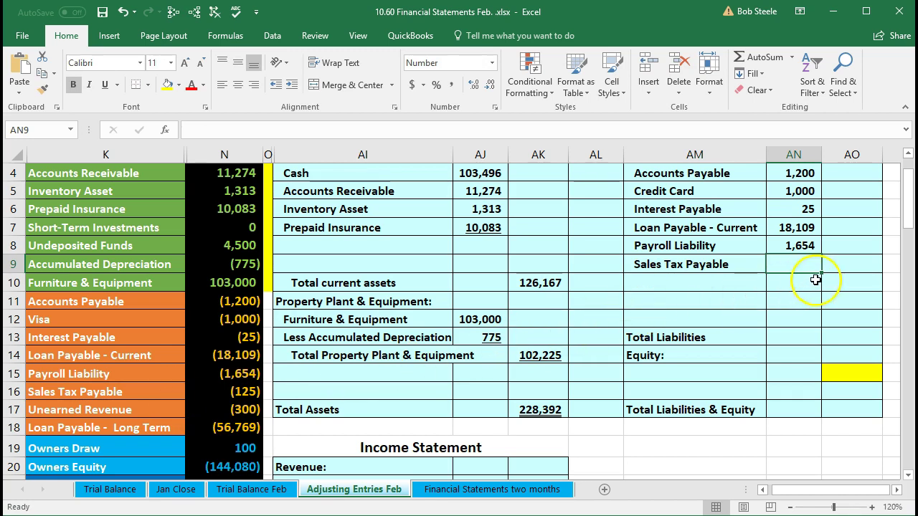
{"action": "type", "text": "-"}
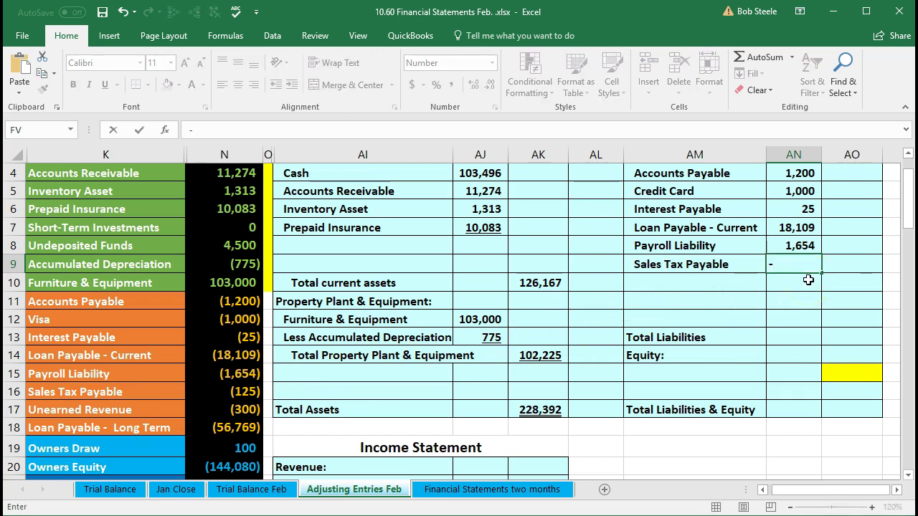
{"action": "left_click", "coordinate": [215, 394]}
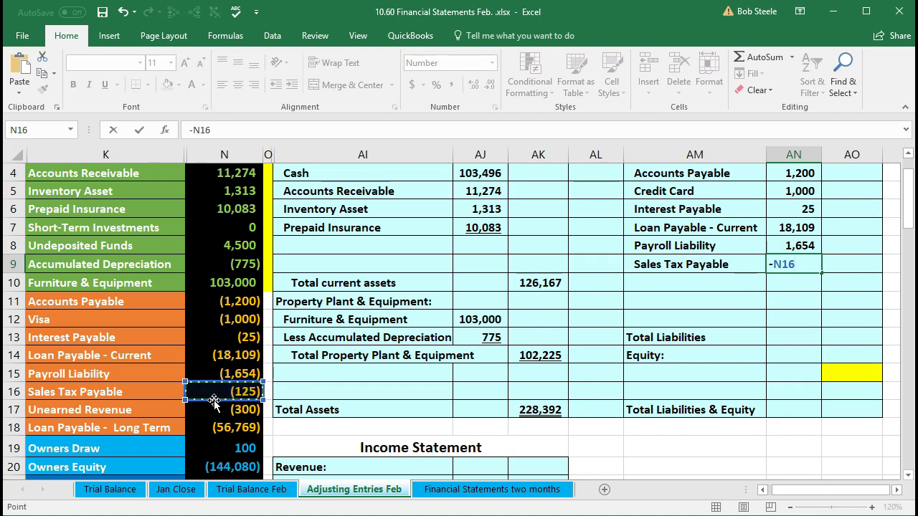
{"action": "key", "text": "Return"}
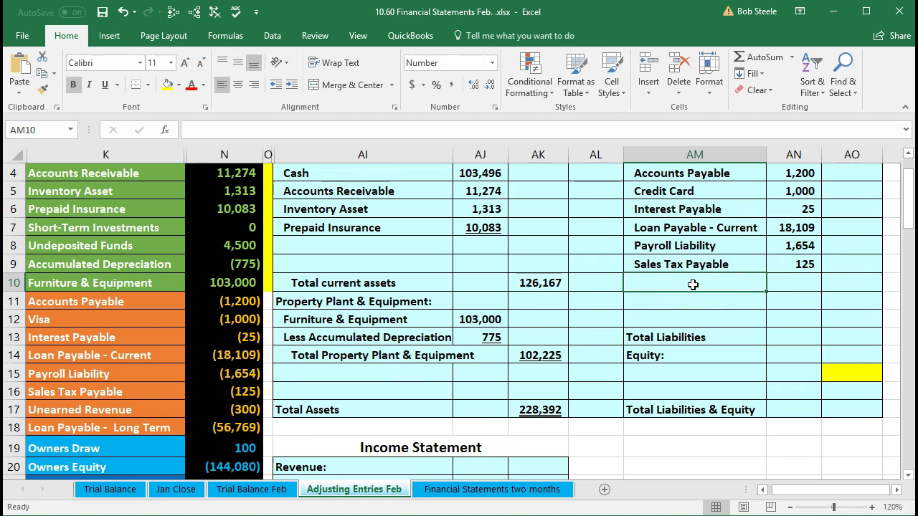
Step: Add Unearned Revenue in row 10, linking AM10 to the name in K17 and AN10 to the sign-reversed balance -N17
{"action": "type", "text": "="}
{"action": "left_click", "coordinate": [138, 411]}
{"action": "key", "text": "Tab"}
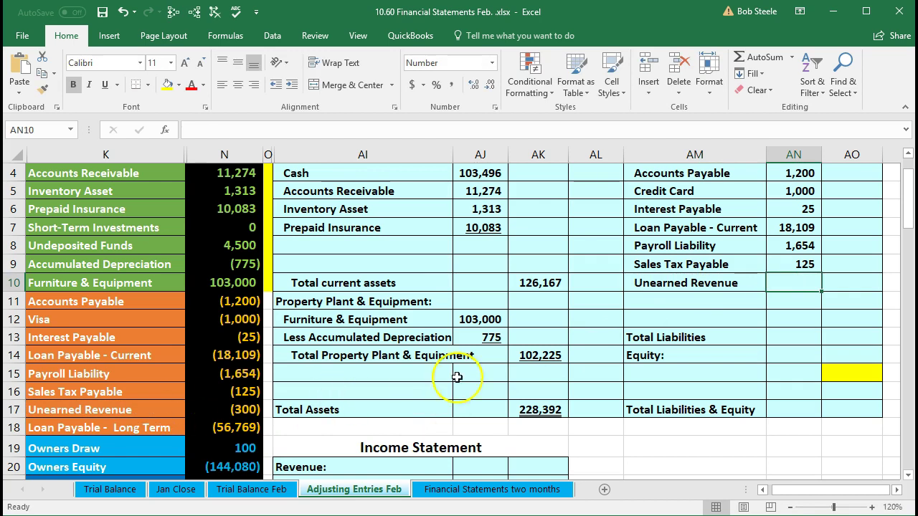
{"action": "type", "text": "-"}
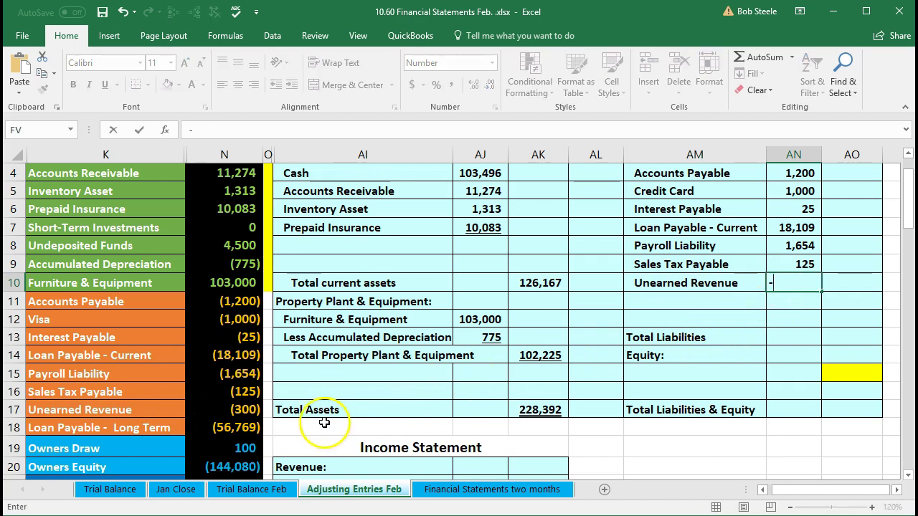
{"action": "left_click", "coordinate": [248, 410]}
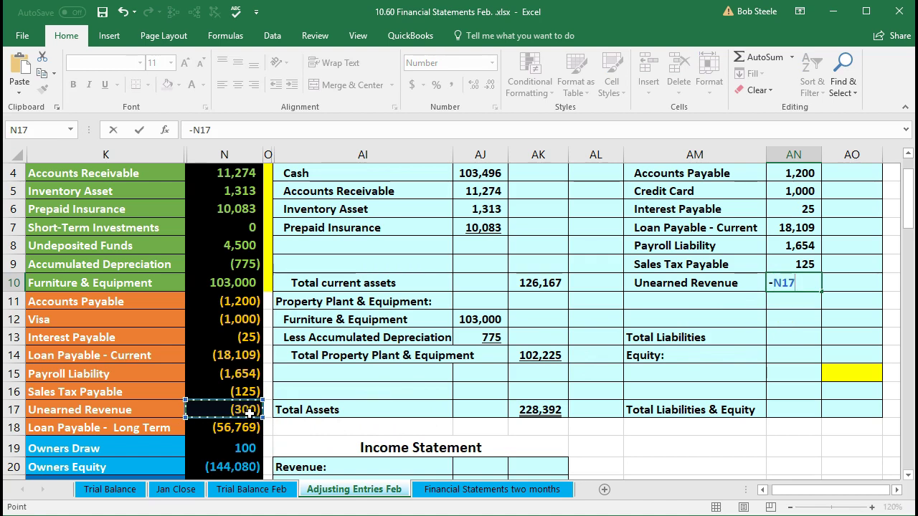
{"action": "key", "text": "Return"}
{"action": "left_click", "coordinate": [656, 342]}
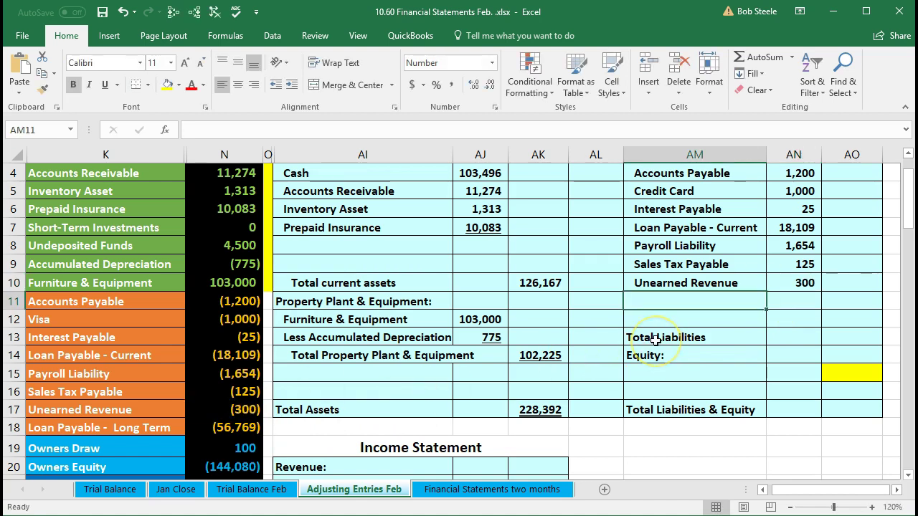
Step: Clear the current liability labels and balances below Accounts Payable in AM5:AN10
{"action": "scroll", "coordinate": [717, 338], "scroll_direction": "up", "scroll_amount": 1}
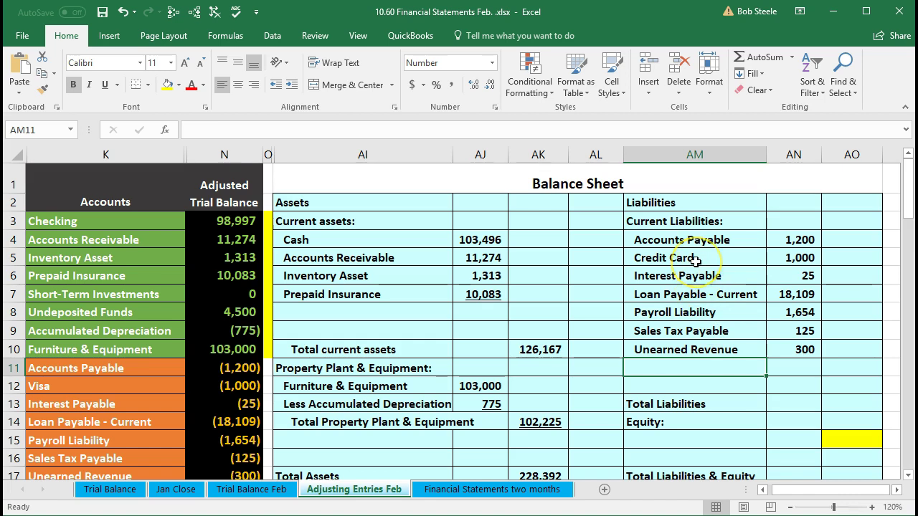
{"action": "left_click_drag", "start_coordinate": [695, 262], "coordinate": [781, 344]}
{"action": "key", "text": "Delete"}
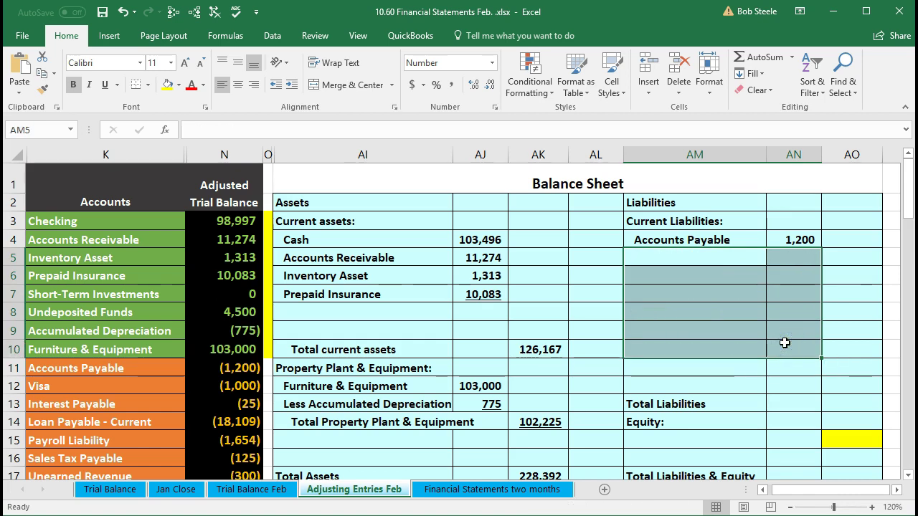
Step: Fill the Accounts Payable name and balance formulas in AM4:AN4 down through row 10, and check the copied formula in AN10
{"action": "left_click_drag", "start_coordinate": [746, 239], "coordinate": [795, 241]}
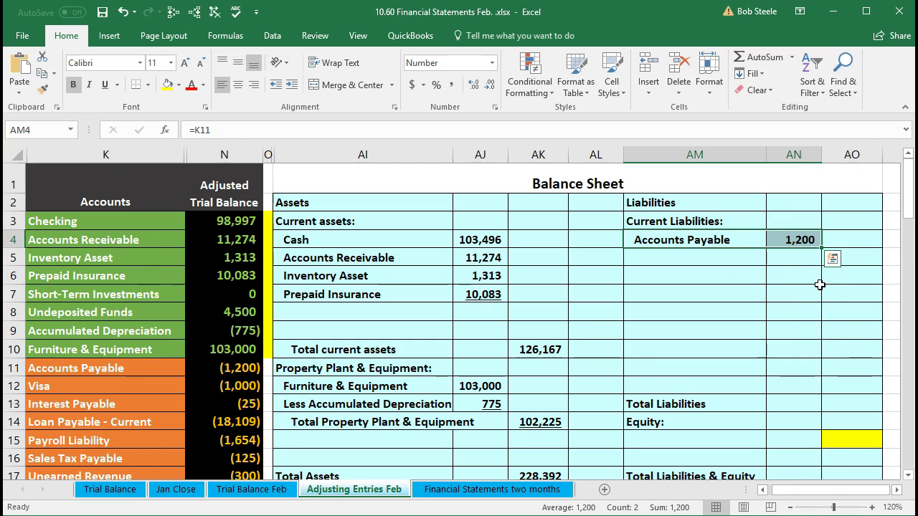
{"action": "left_click_drag", "start_coordinate": [821, 251], "coordinate": [816, 353]}
{"action": "left_click", "coordinate": [792, 405]}
{"action": "left_click", "coordinate": [803, 349]}
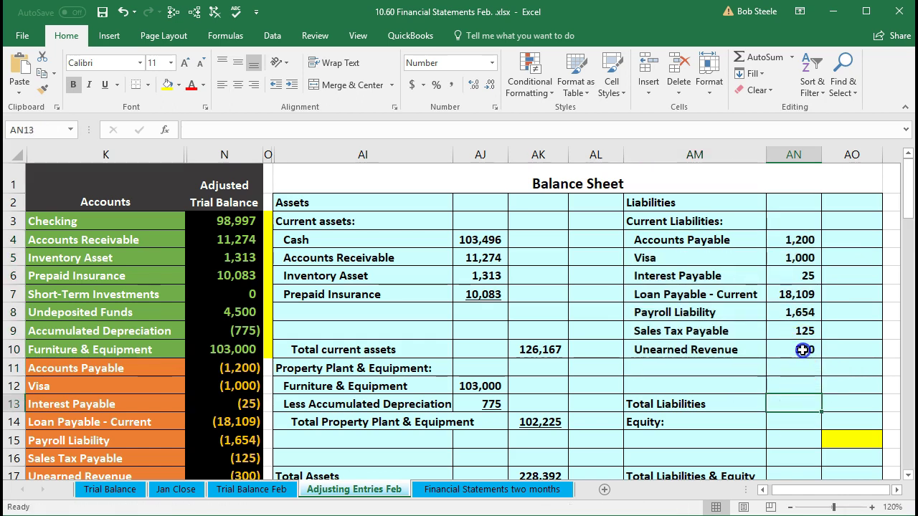
{"action": "type", "text": "=-N17"}
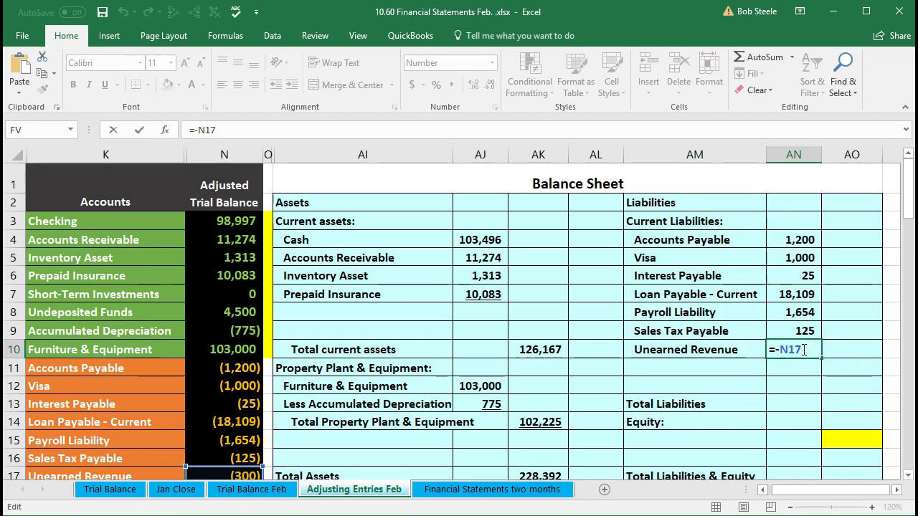
{"action": "key", "text": "Return"}
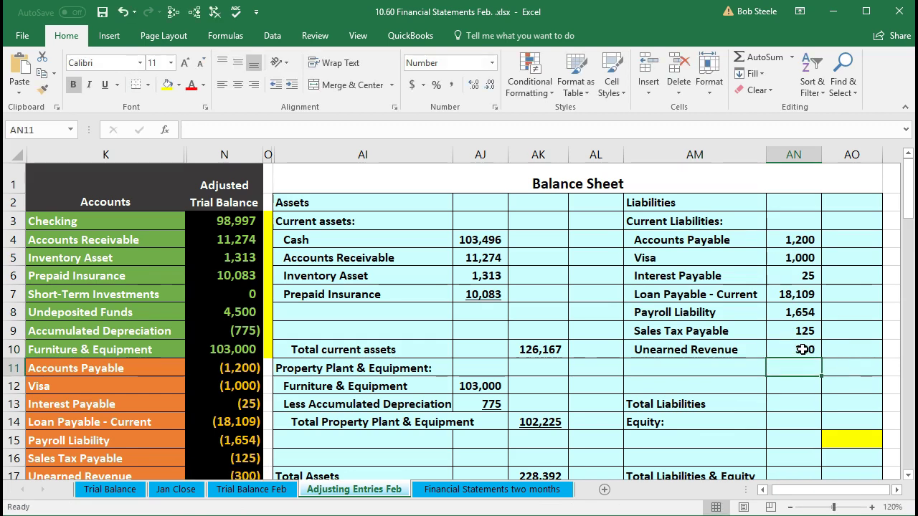
Step: Underline the Unearned Revenue balance in AN10, and select the empty label cell AM11 below the current liabilities
{"action": "left_click", "coordinate": [783, 350]}
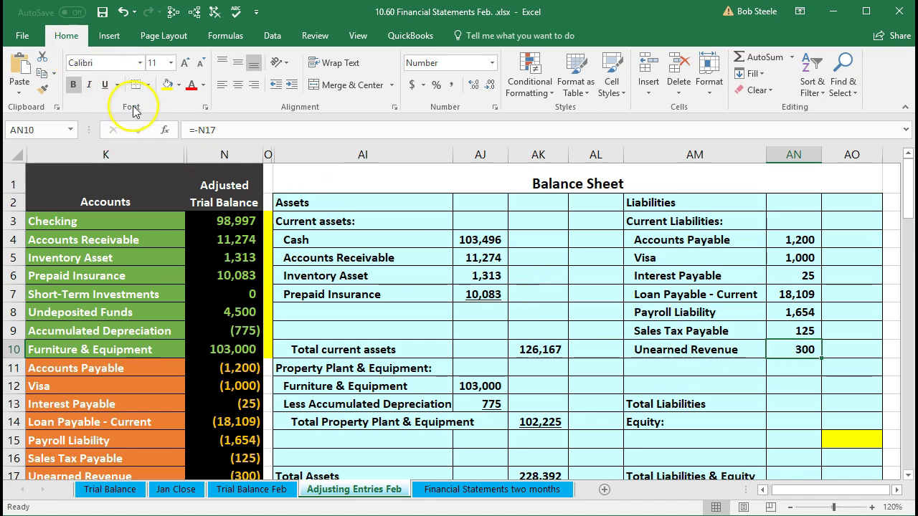
{"action": "left_click", "coordinate": [104, 84]}
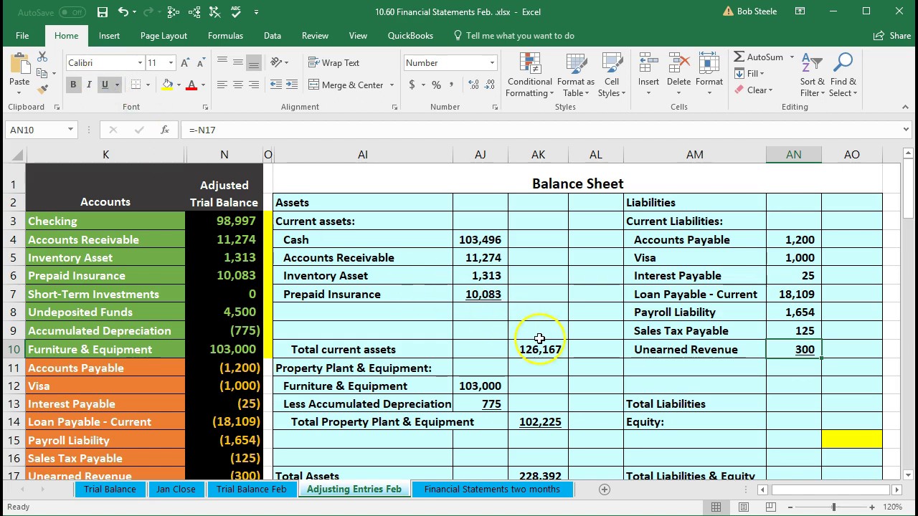
{"action": "left_click", "coordinate": [659, 372]}
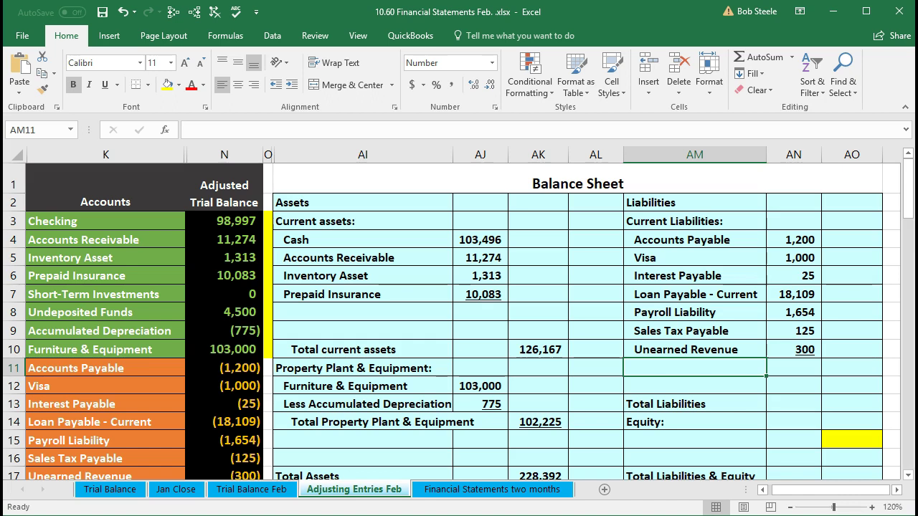
{"action": "scroll", "coordinate": [721, 350], "scroll_direction": "down", "scroll_amount": 1}
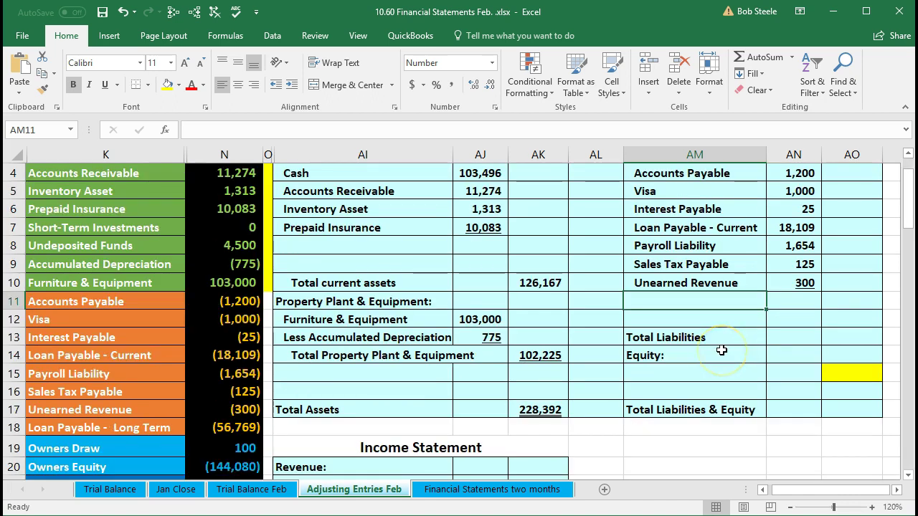
Step: Enter the label Total Current Liabilities in AM11 and indent it one level further
{"action": "type", "text": "Total"}
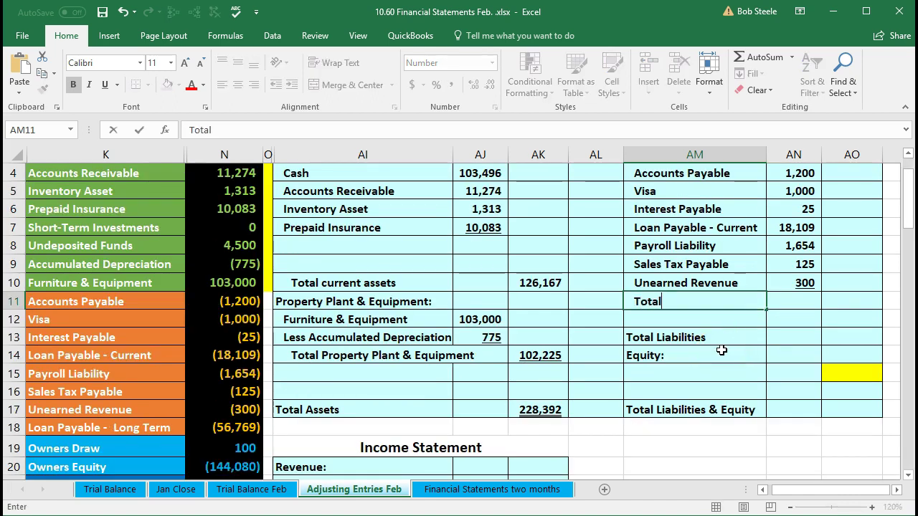
{"action": "type", "text": " Current Lia"}
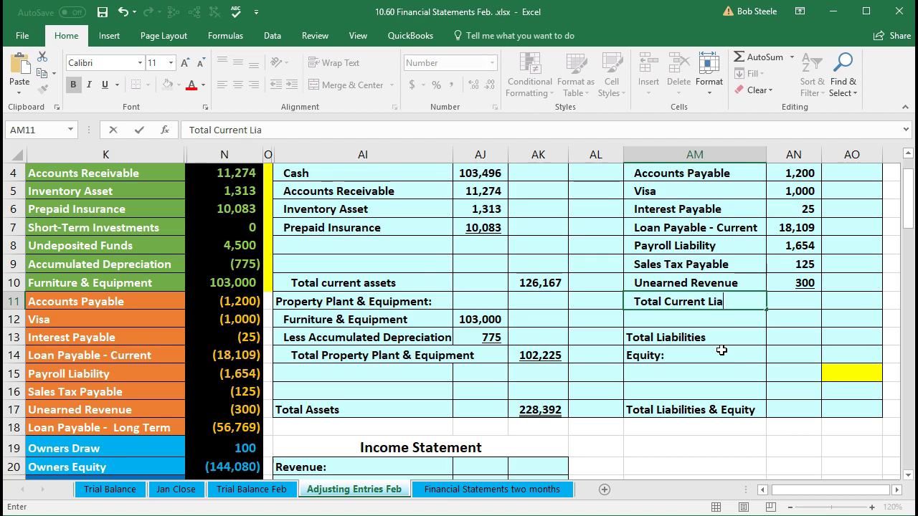
{"action": "type", "text": "bilities"}
{"action": "key", "text": "Return"}
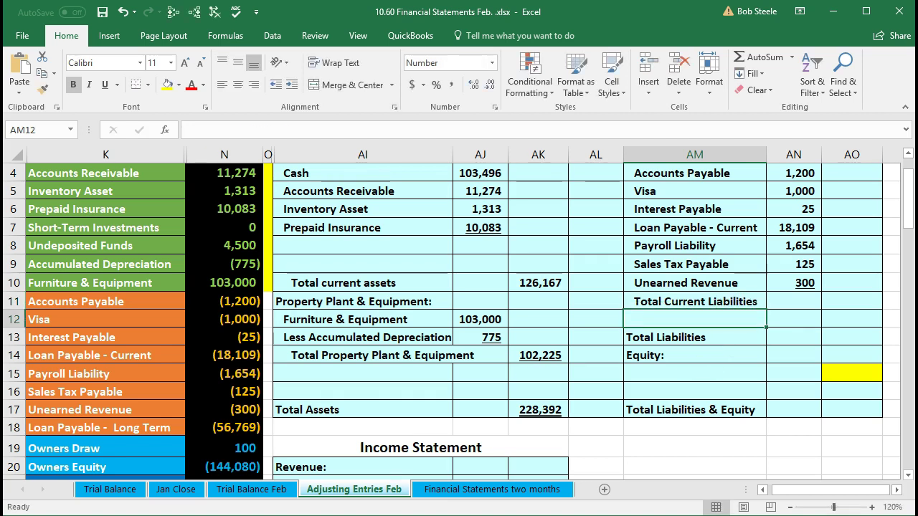
{"action": "key", "text": "Up"}
{"action": "key", "text": "alt+h"}
{"action": "key", "text": "6"}
Step: Total the current liabilities in AO11 with a SUM of AN4:AN10
{"action": "scroll", "coordinate": [719, 363], "scroll_direction": "up", "scroll_amount": 1}
{"action": "left_click", "coordinate": [845, 369]}
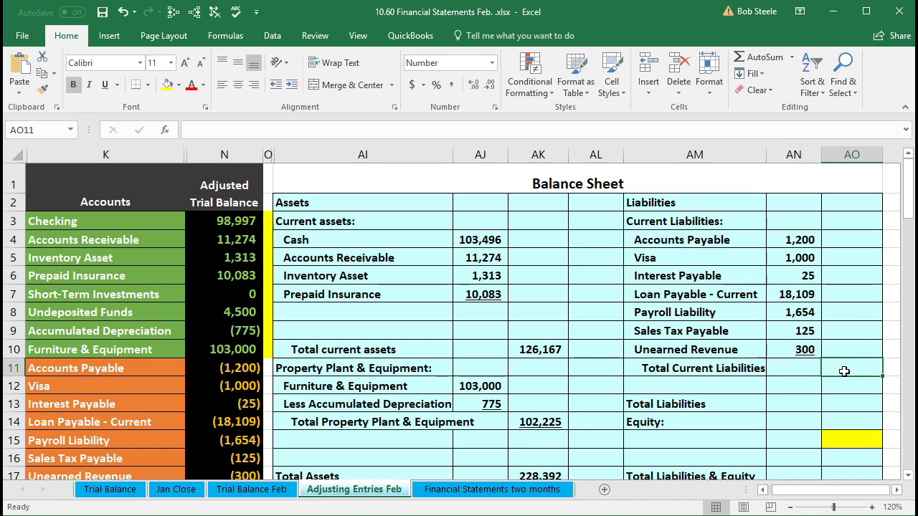
{"action": "type", "text": "=sum"}
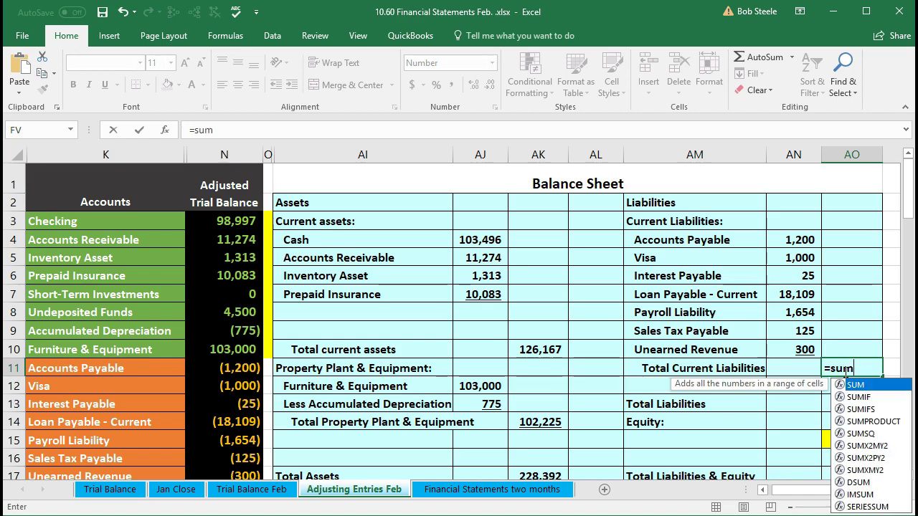
{"action": "double_click", "coordinate": [844, 386]}
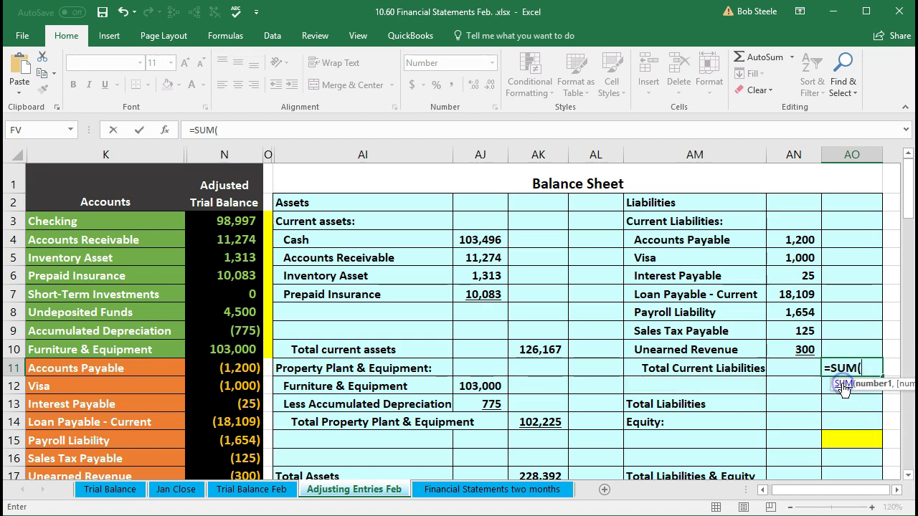
{"action": "left_click", "coordinate": [809, 240]}
{"action": "left_click_drag", "start_coordinate": [808, 241], "coordinate": [806, 343]}
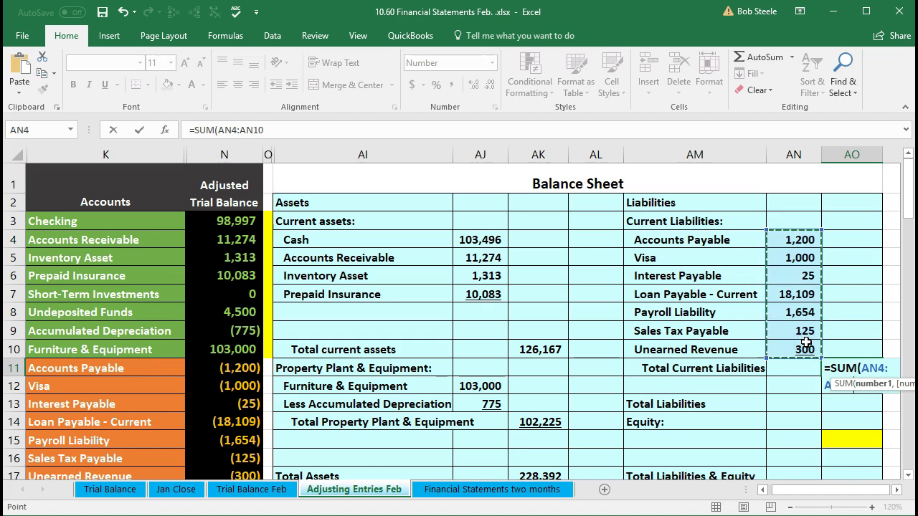
{"action": "key", "text": "Return"}
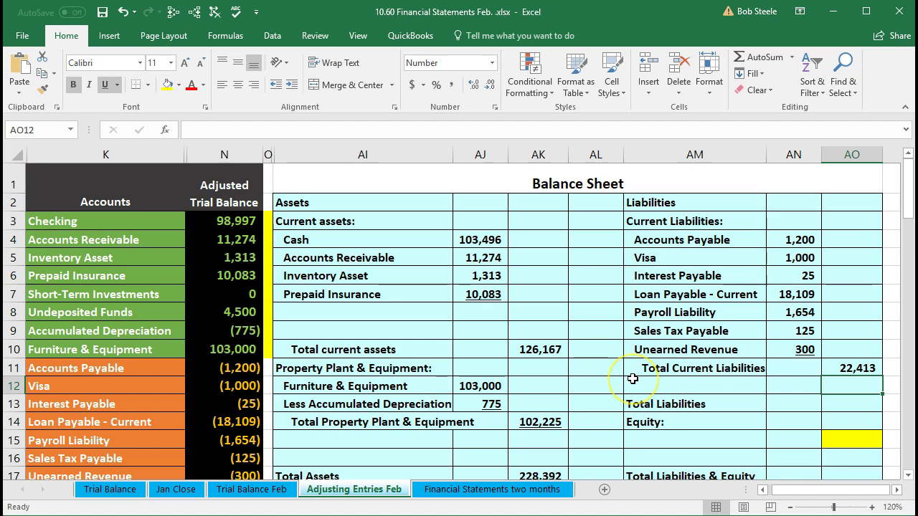
Step: Check the current liabilities total against the sum of the adjusted trial balance amounts in N11:N17
{"action": "scroll", "coordinate": [632, 379], "scroll_direction": "down", "scroll_amount": 1}
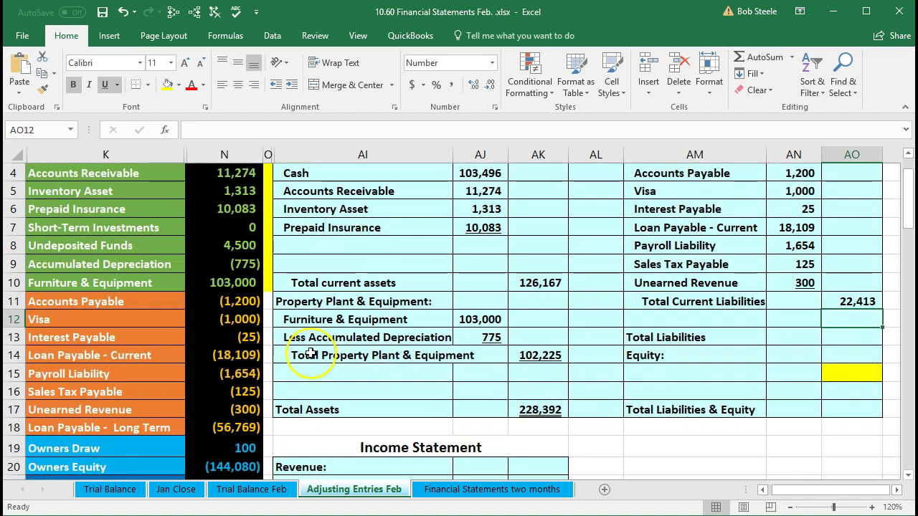
{"action": "left_click", "coordinate": [203, 309]}
{"action": "left_click_drag", "start_coordinate": [204, 309], "coordinate": [209, 408]}
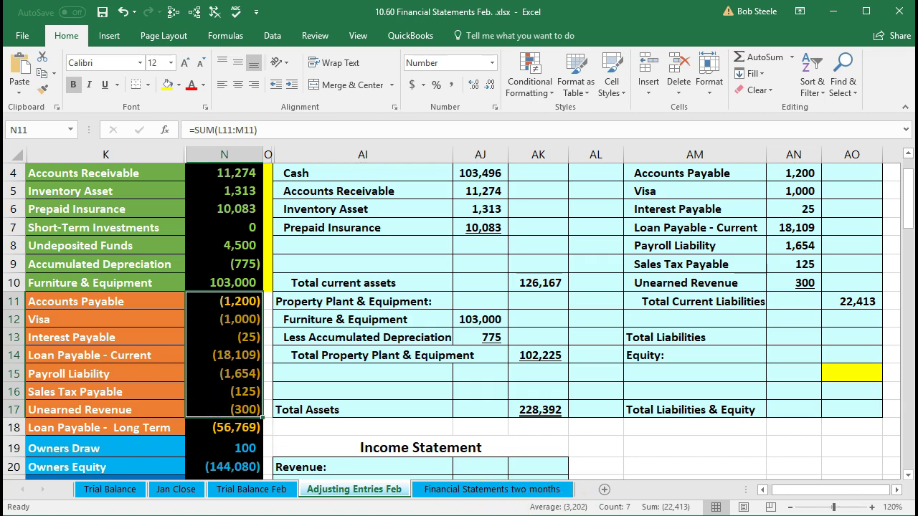
Step: Add Loan Payable - Long Term in row 12, linking AM12 to the name in K18 and AO12 to the sign-reversed balance -N18
{"action": "left_click", "coordinate": [648, 321]}
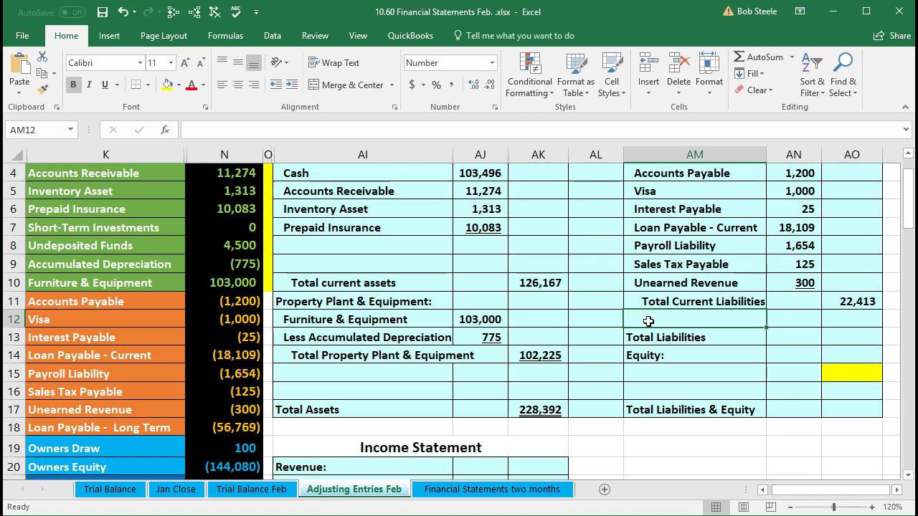
{"action": "type", "text": "="}
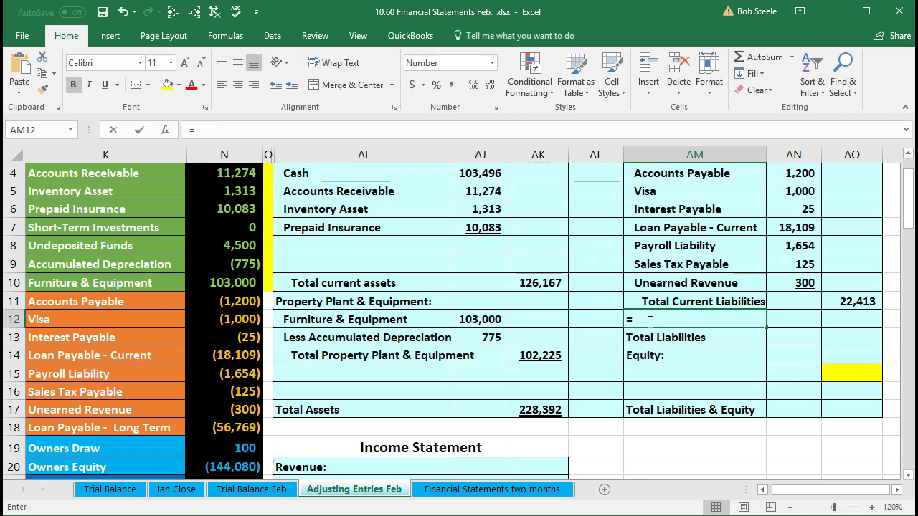
{"action": "left_click", "coordinate": [164, 427]}
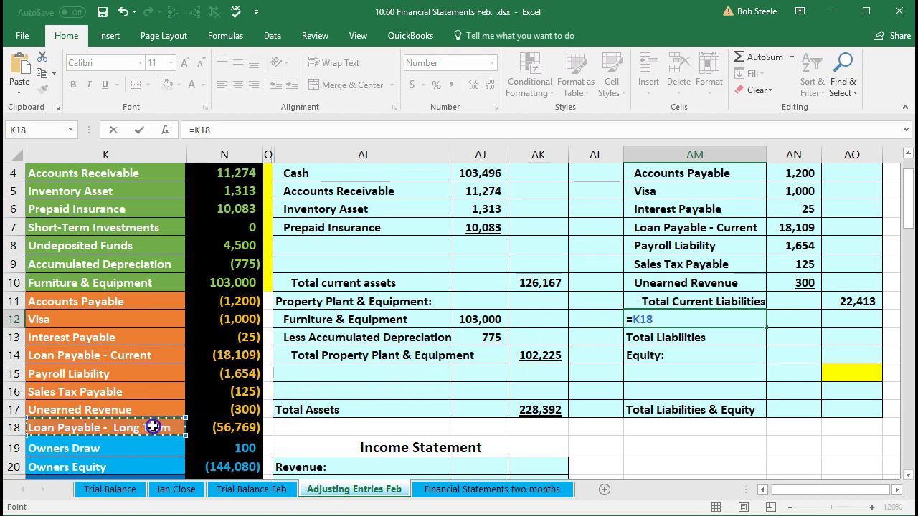
{"action": "key", "text": "Tab"}
{"action": "key", "text": "Tab"}
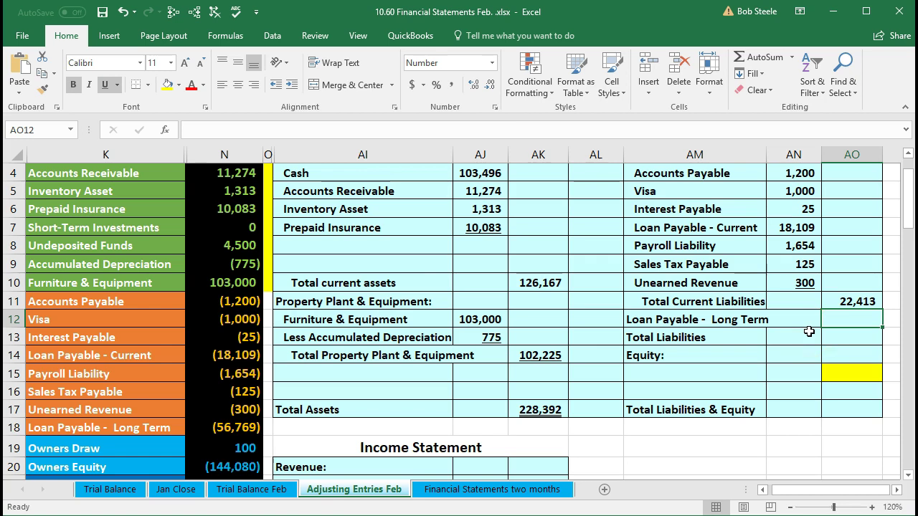
{"action": "type", "text": "="}
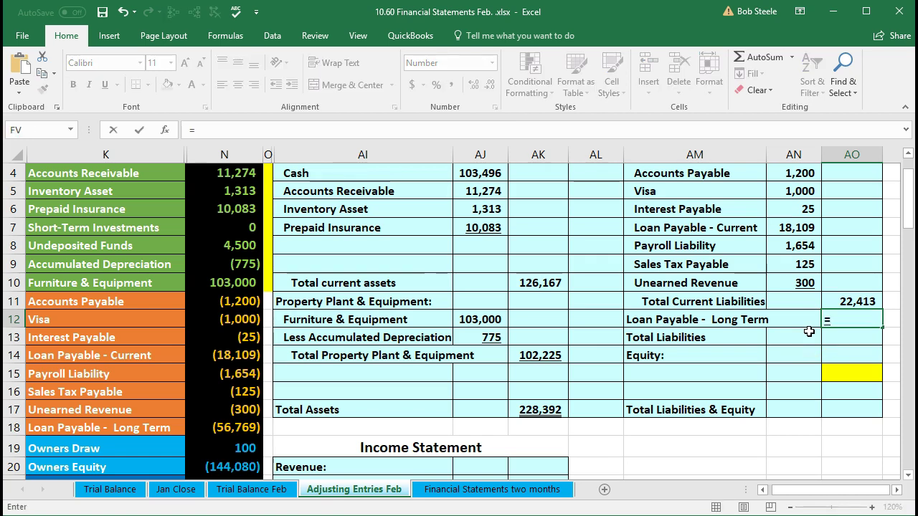
{"action": "key", "text": "BackSpace"}
{"action": "type", "text": "-"}
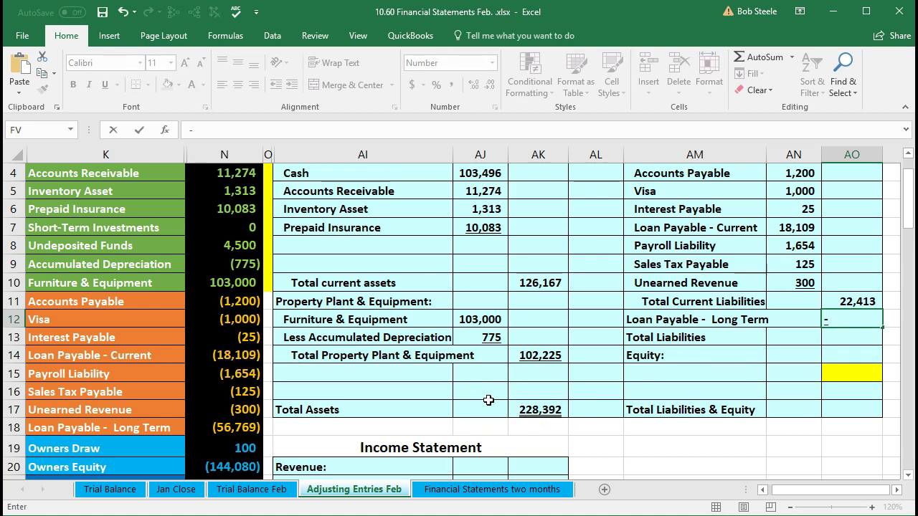
{"action": "left_click", "coordinate": [244, 427]}
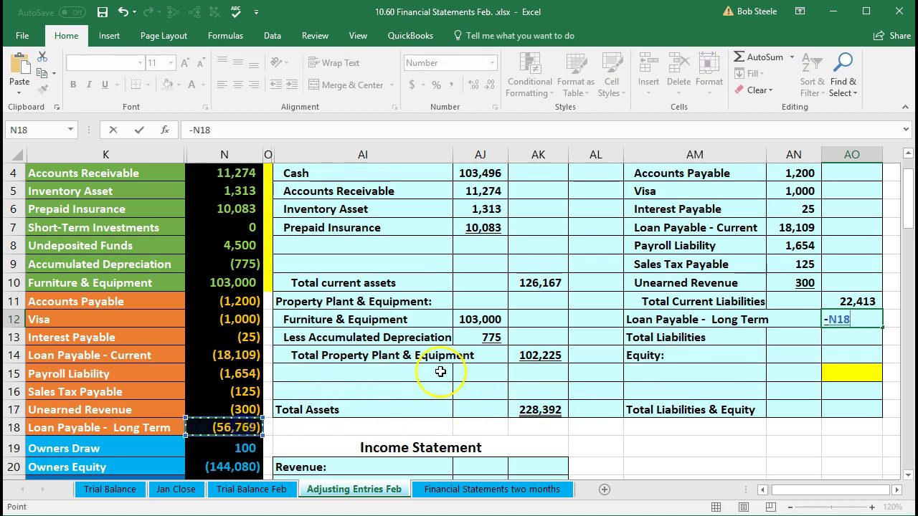
{"action": "left_click", "coordinate": [717, 334]}
Step: Calculate Total Liabilities in AO13 with a SUM of AO11:AO12
{"action": "left_click", "coordinate": [844, 301]}
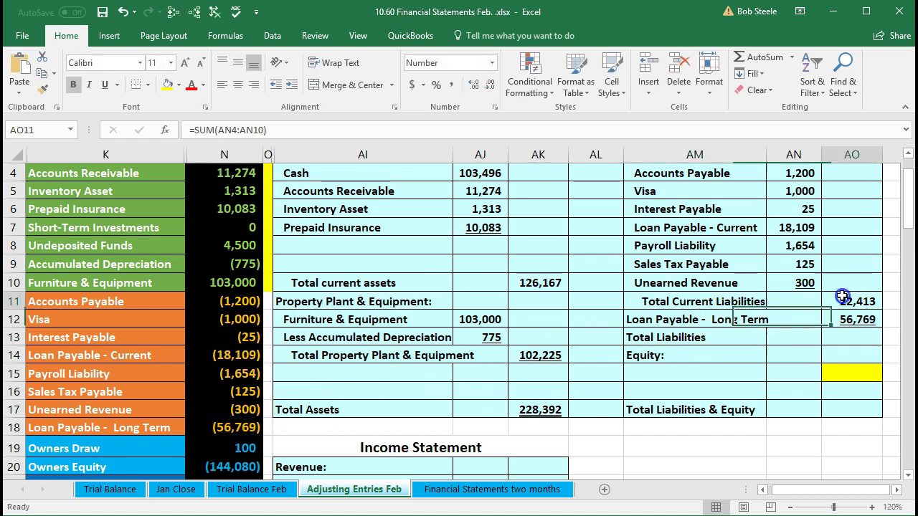
{"action": "left_click", "coordinate": [849, 331]}
{"action": "left_click", "coordinate": [836, 301]}
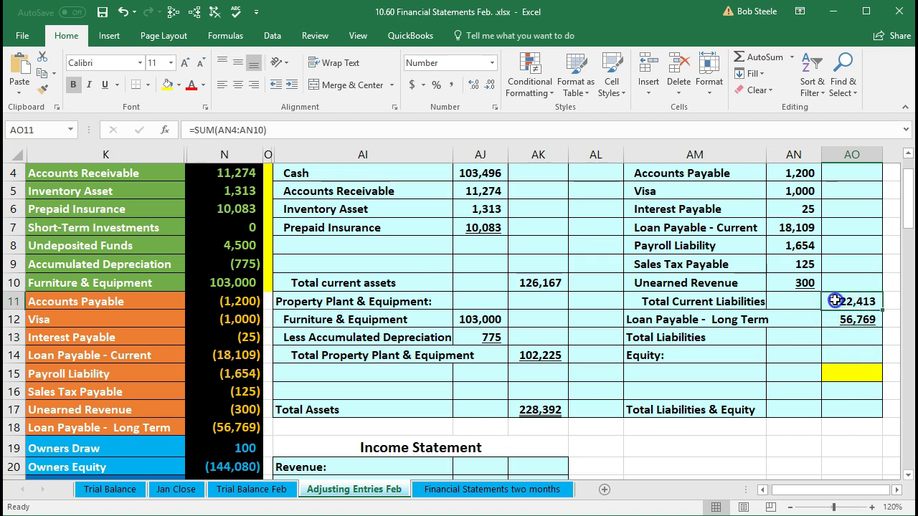
{"action": "left_click", "coordinate": [838, 318]}
{"action": "left_click", "coordinate": [841, 337]}
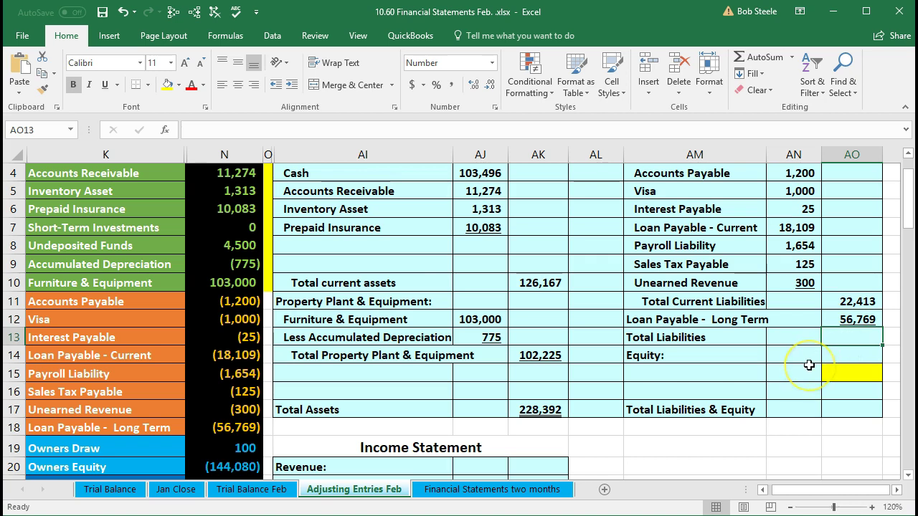
{"action": "type", "text": "=sum"}
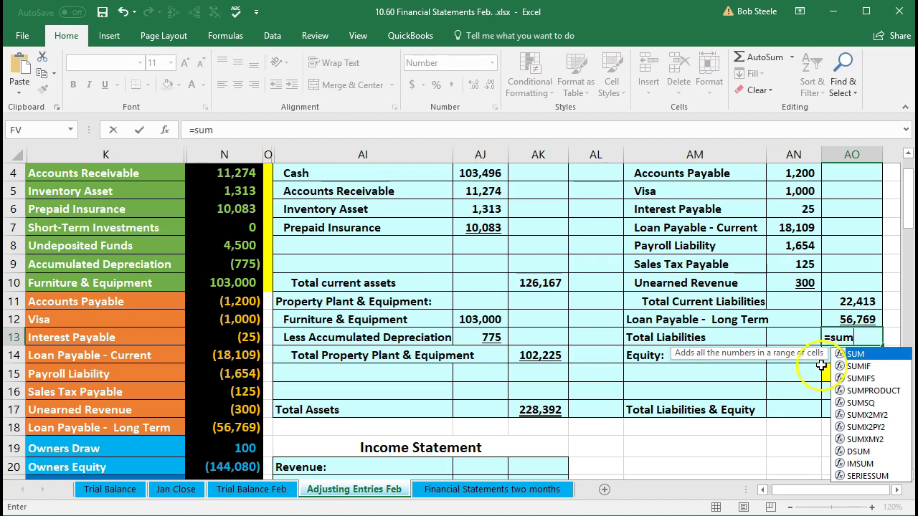
{"action": "double_click", "coordinate": [867, 355]}
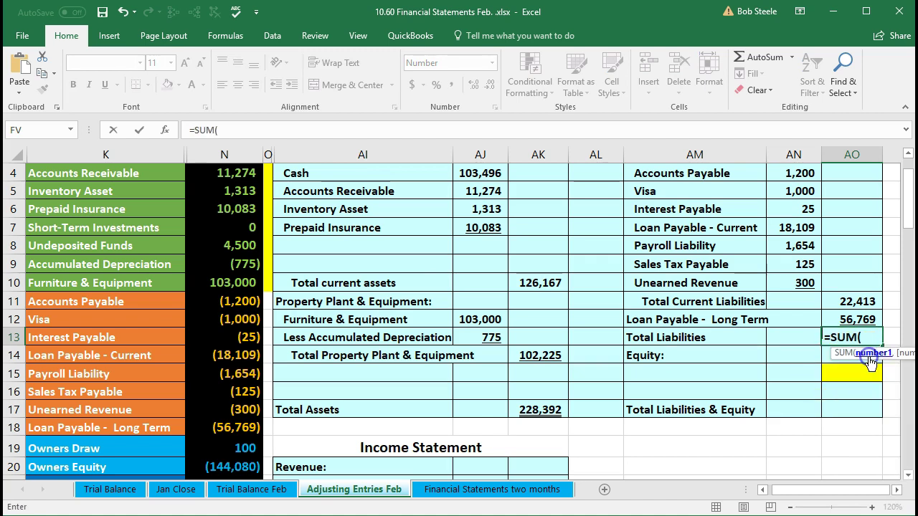
{"action": "left_click", "coordinate": [831, 307]}
{"action": "left_click_drag", "start_coordinate": [832, 307], "coordinate": [834, 317]}
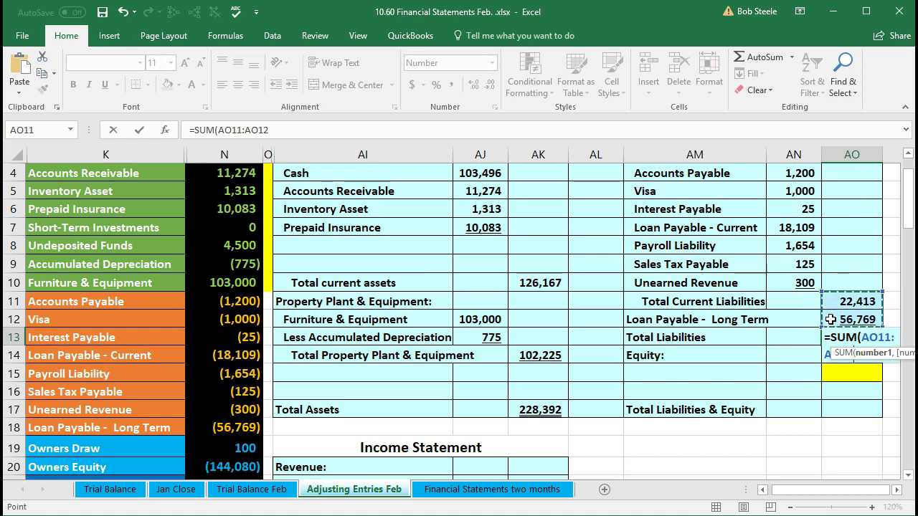
{"action": "key", "text": "Return"}
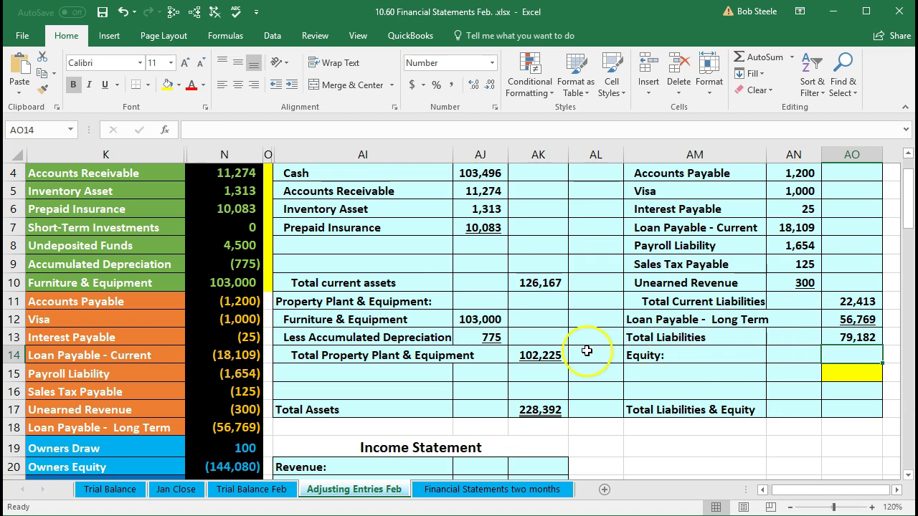
Step: Compare the sum of all liability balances in N11:N18 with the Total Liabilities amount in AO13
{"action": "left_click_drag", "start_coordinate": [202, 304], "coordinate": [204, 427]}
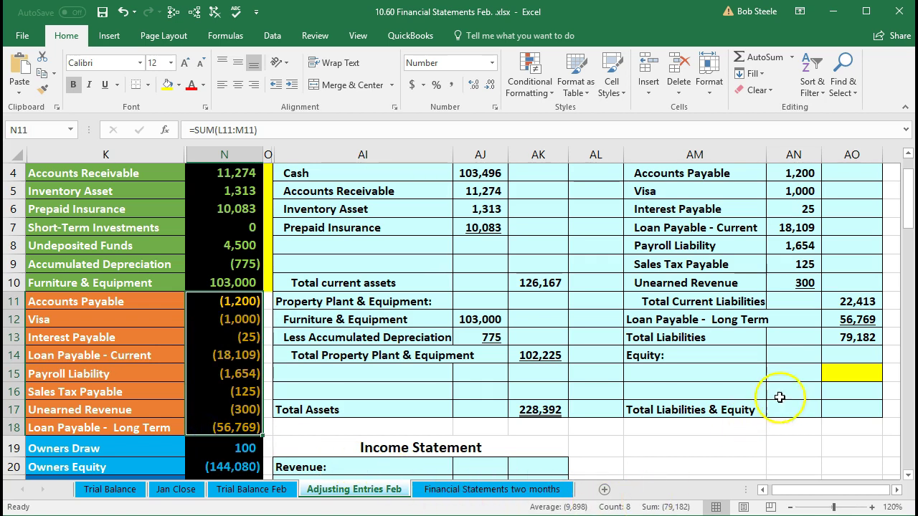
{"action": "left_click", "coordinate": [828, 337]}
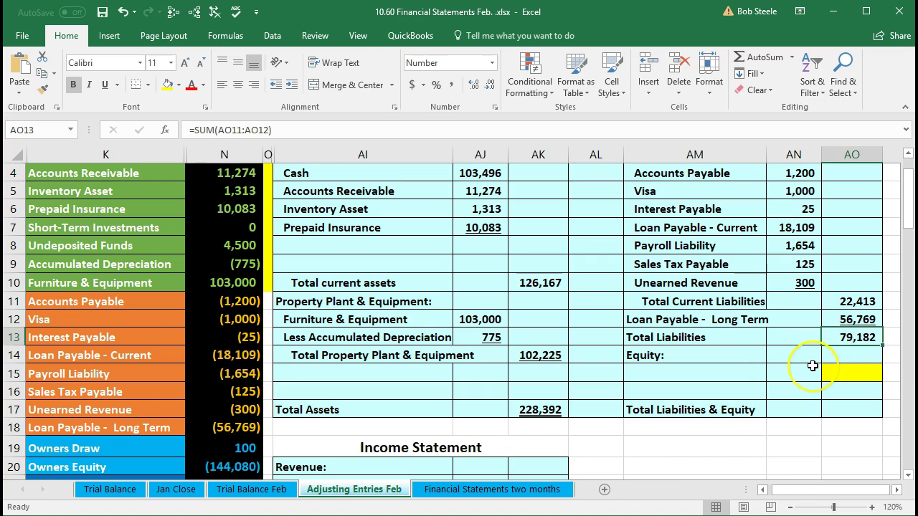
Step: Add Owners Equity in row 15, linking AM15 to the name in K20 and AO15 to the sign-reversed balance -N20
{"action": "left_click", "coordinate": [687, 377]}
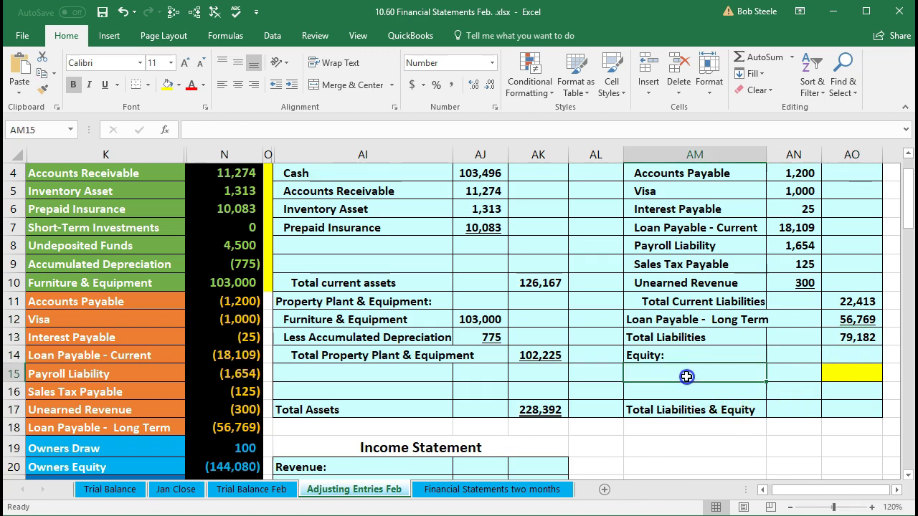
{"action": "scroll", "coordinate": [686, 377], "scroll_direction": "down", "scroll_amount": 1}
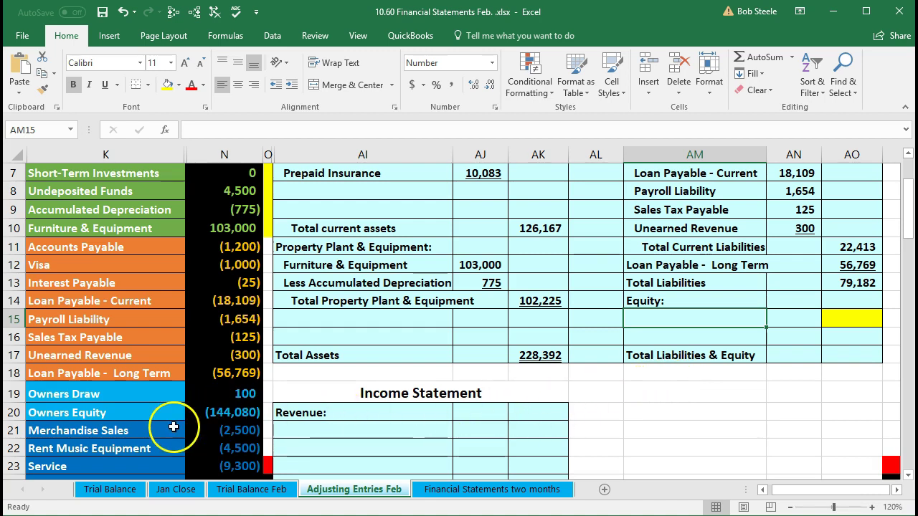
{"action": "type", "text": "="}
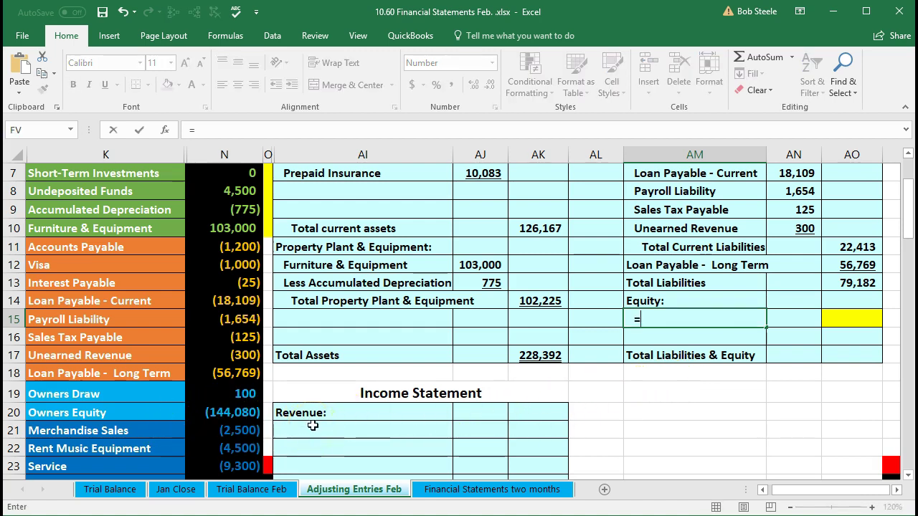
{"action": "left_click", "coordinate": [118, 412]}
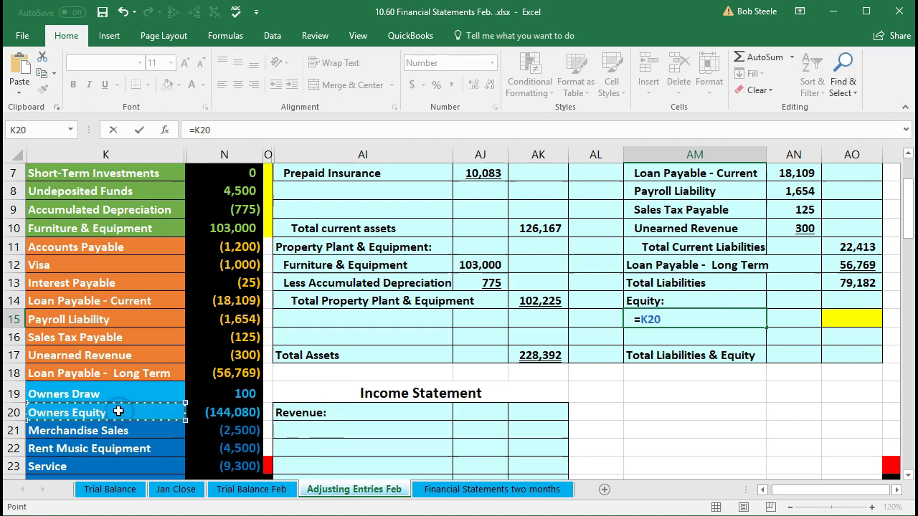
{"action": "key", "text": "Return"}
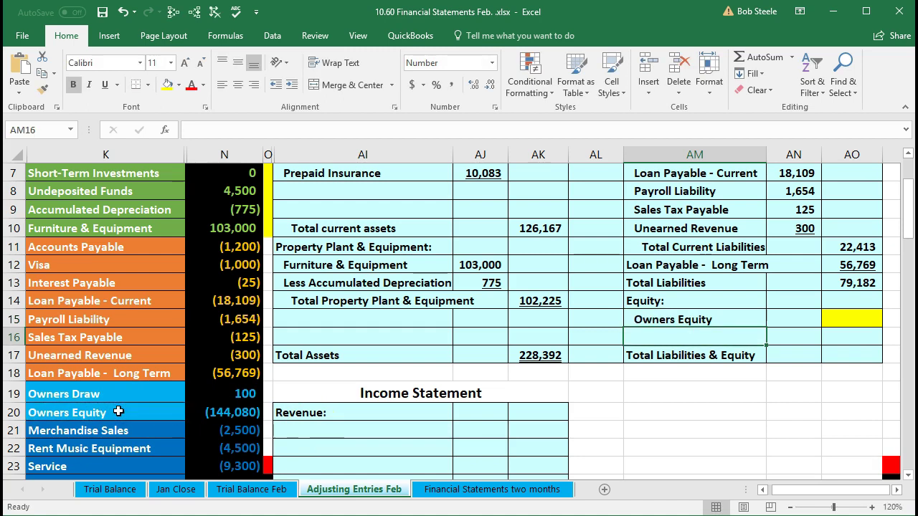
{"action": "left_click", "coordinate": [857, 325]}
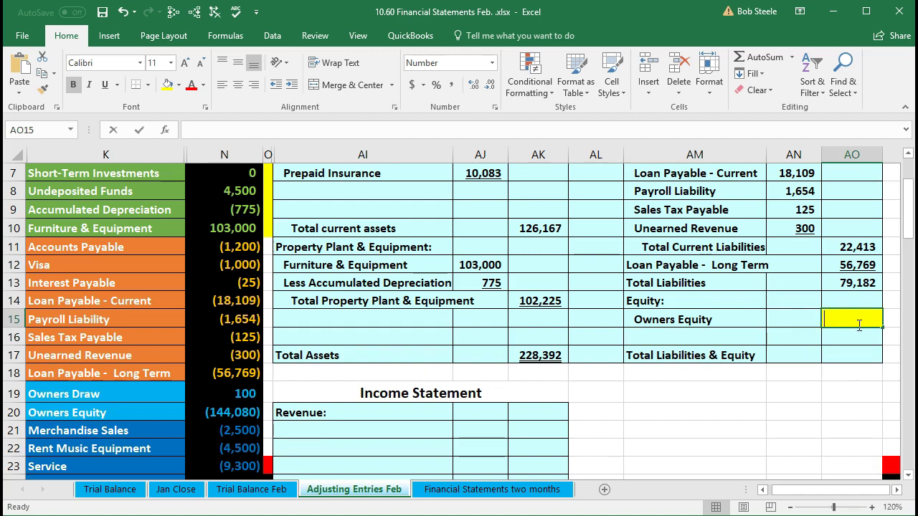
{"action": "type", "text": "-"}
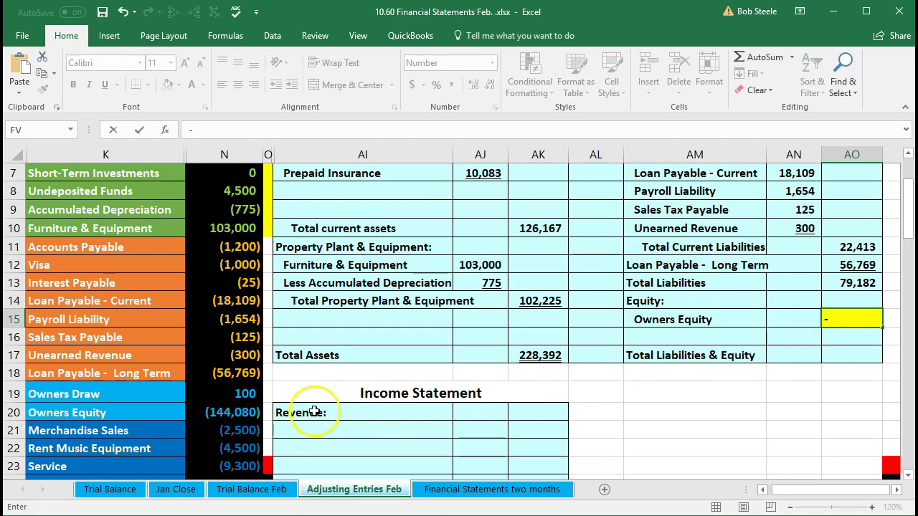
{"action": "left_click", "coordinate": [209, 419]}
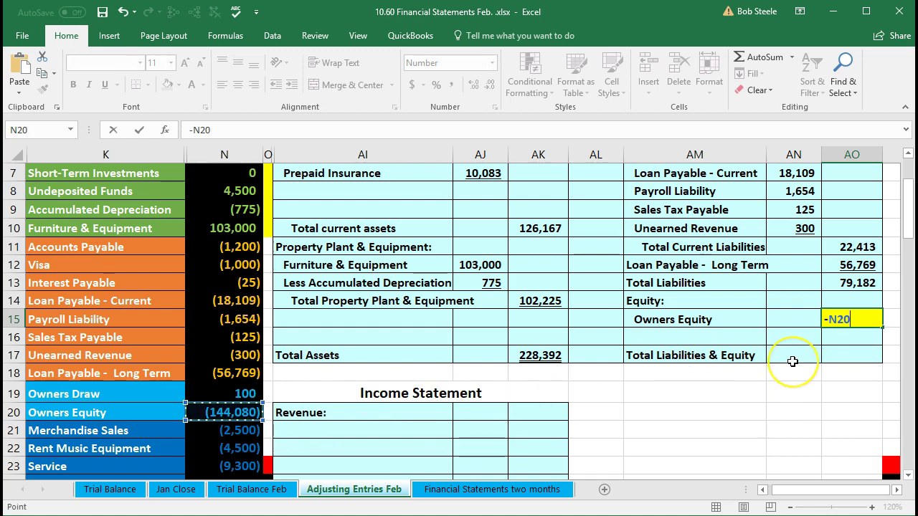
{"action": "key", "text": "Return"}
Step: Calculate Total Liabilities & Equity in AO17 with a SUM of AO13:AO15 and compare it with Total Assets in AK17
{"action": "left_click", "coordinate": [828, 354]}
{"action": "type", "text": "=sum"}
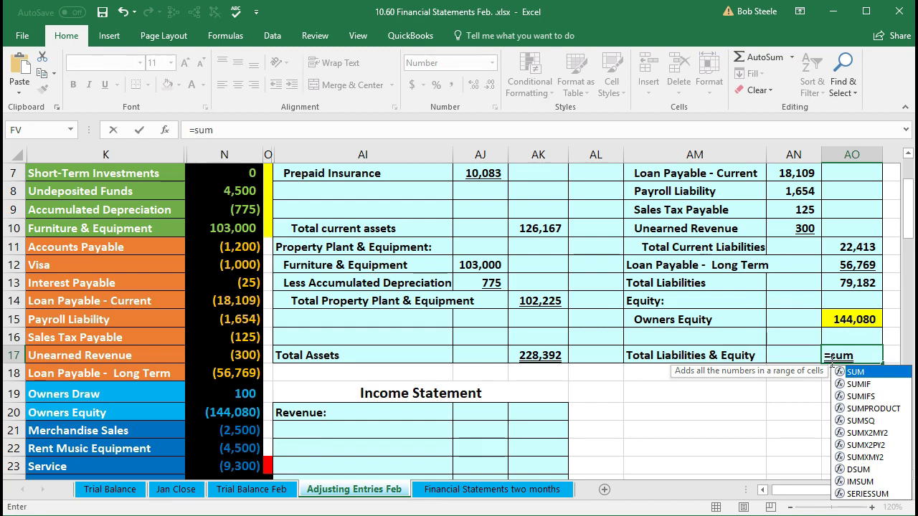
{"action": "double_click", "coordinate": [852, 373]}
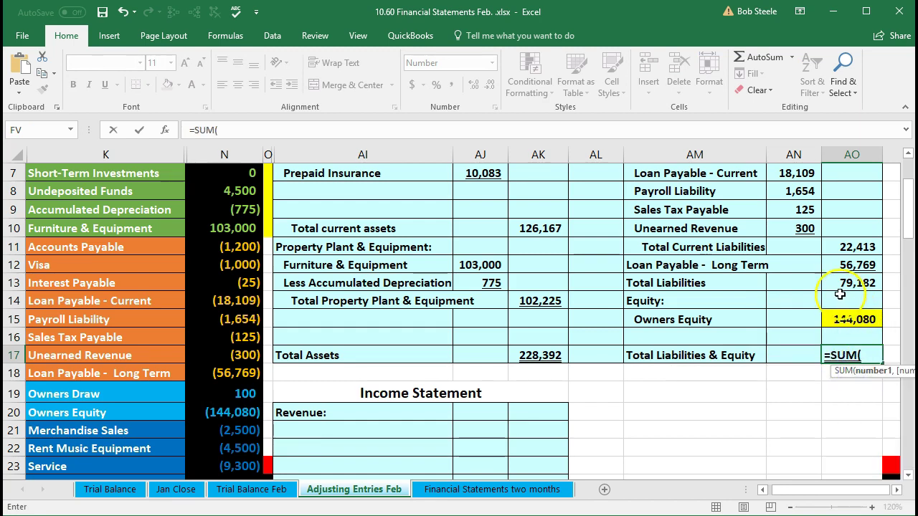
{"action": "left_click", "coordinate": [834, 285]}
{"action": "left_click_drag", "start_coordinate": [834, 285], "coordinate": [834, 318]}
{"action": "key", "text": "Return"}
{"action": "left_click", "coordinate": [825, 369]}
{"action": "left_click", "coordinate": [840, 377]}
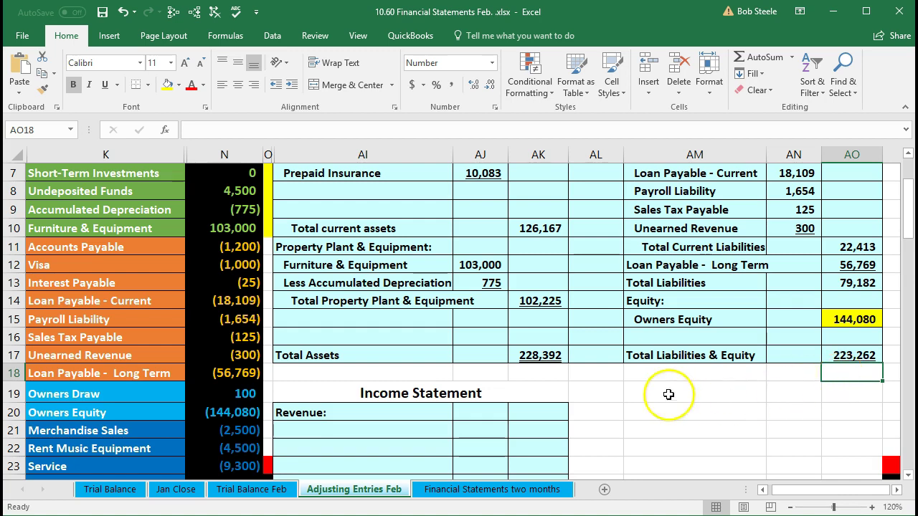
{"action": "left_click", "coordinate": [553, 358]}
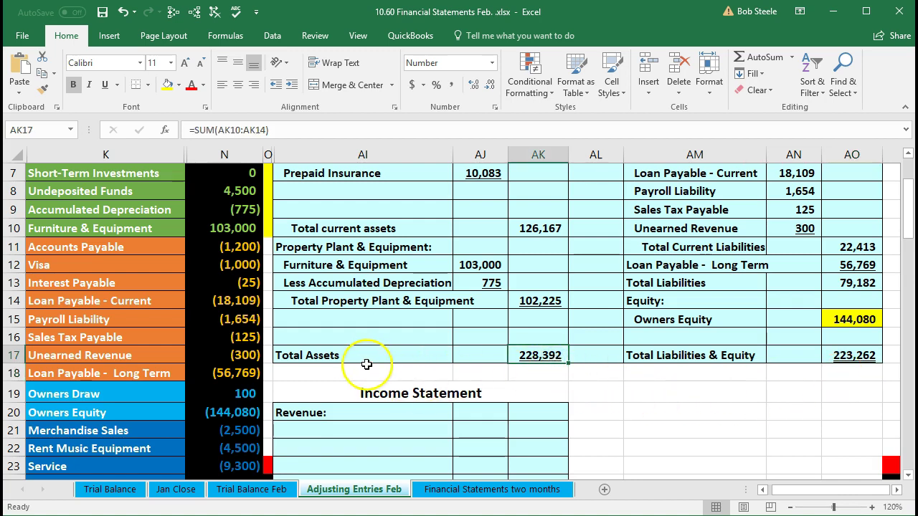
{"action": "left_click", "coordinate": [844, 357]}
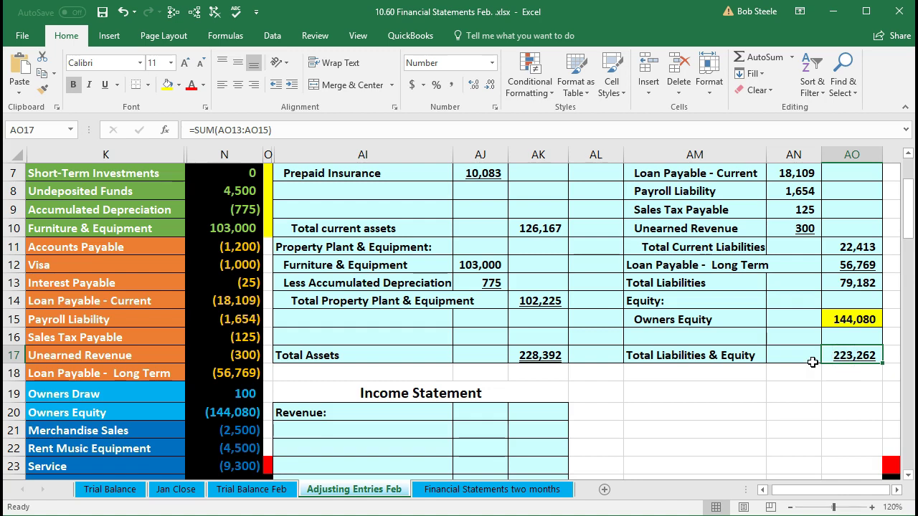
Step: Mark the liability rows as used by filling cells O11:O18 beside the adjusted trial balance with yellow
{"action": "left_click_drag", "start_coordinate": [267, 246], "coordinate": [266, 374]}
{"action": "right_click", "coordinate": [265, 375]}
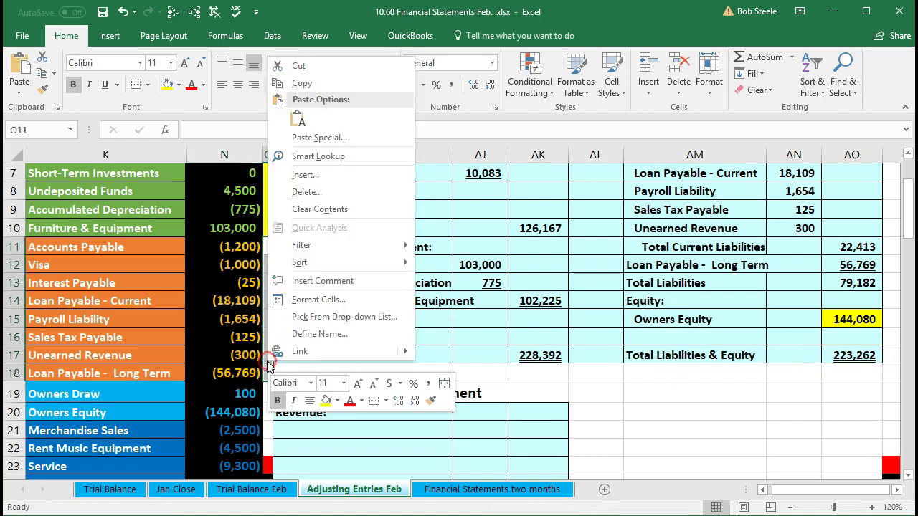
{"action": "left_click", "coordinate": [325, 400]}
{"action": "left_click", "coordinate": [244, 362]}
{"action": "left_click", "coordinate": [265, 413]}
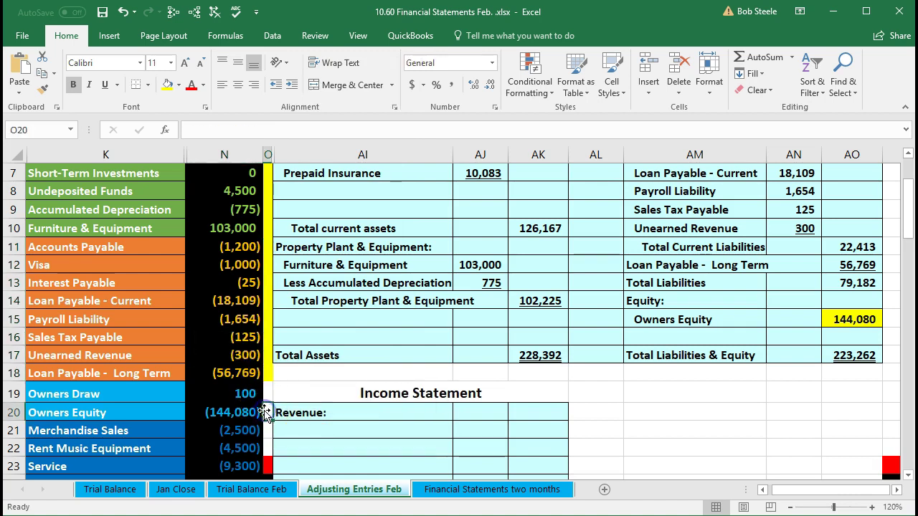
Step: Examine the remaining equity, revenue and expense balances in N19:N35 against the Owners Equity line of the balance sheet
{"action": "scroll", "coordinate": [231, 413], "scroll_direction": "down", "scroll_amount": 3}
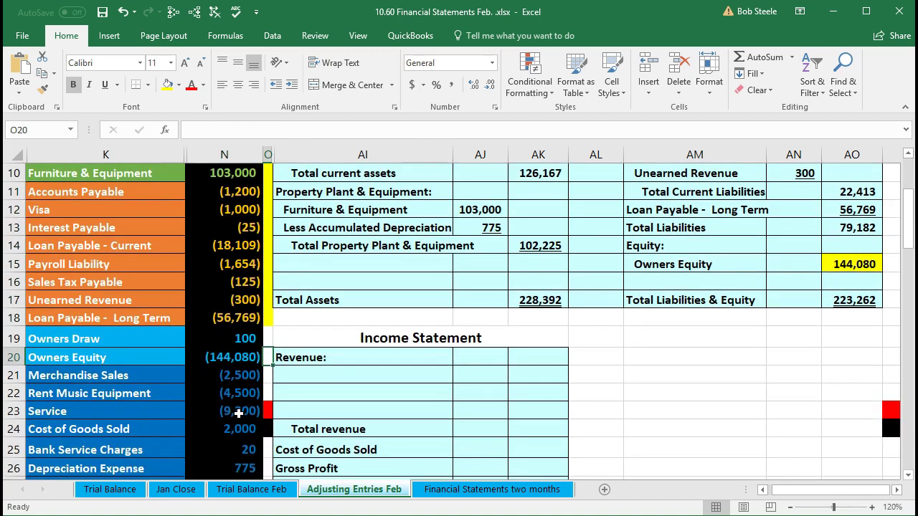
{"action": "scroll", "coordinate": [239, 413], "scroll_direction": "down", "scroll_amount": 1}
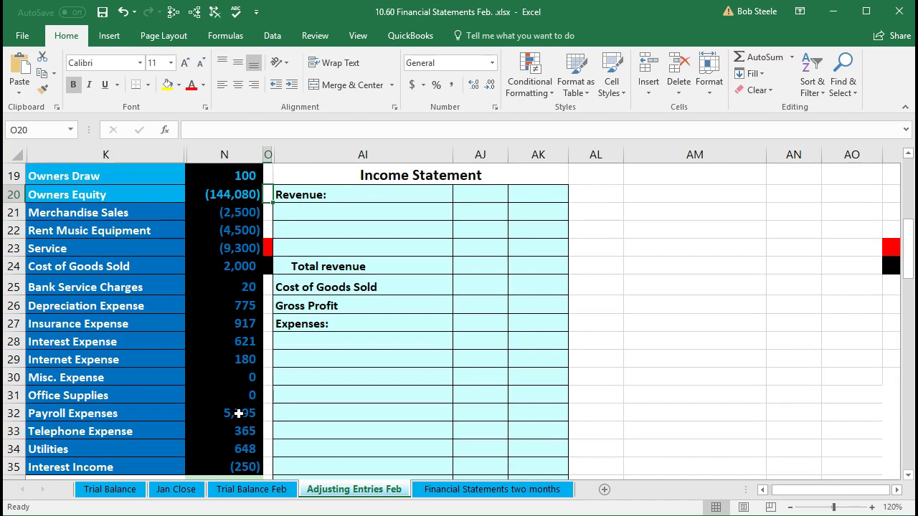
{"action": "scroll", "coordinate": [238, 413], "scroll_direction": "up", "scroll_amount": 6}
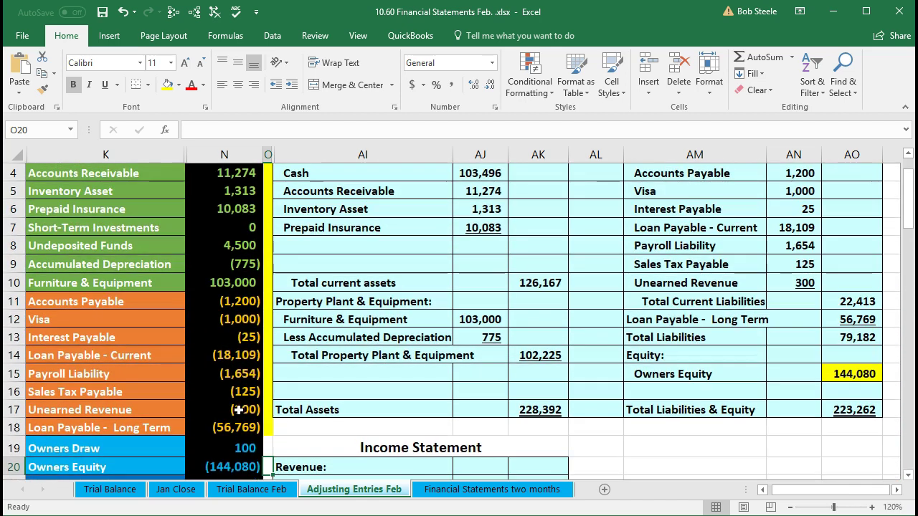
{"action": "scroll", "coordinate": [239, 411], "scroll_direction": "up", "scroll_amount": 1}
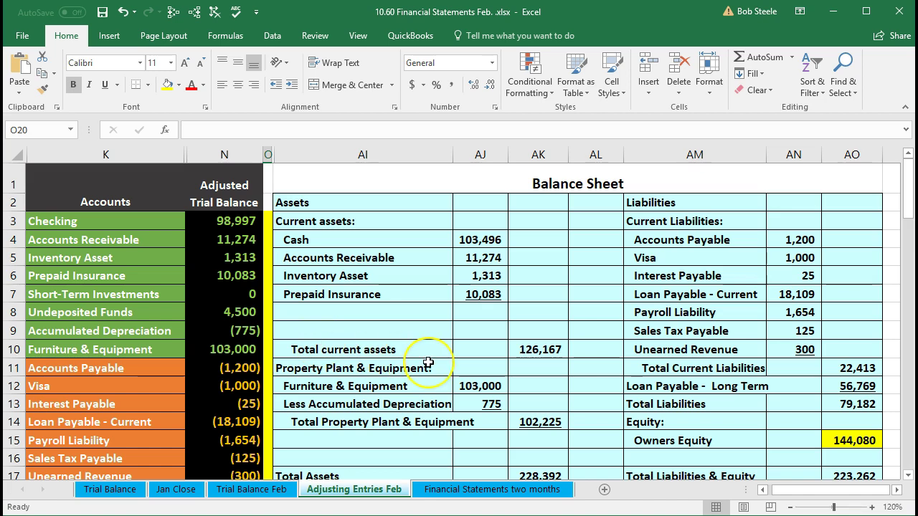
{"action": "scroll", "coordinate": [426, 358], "scroll_direction": "down", "scroll_amount": 3}
{"action": "left_click_drag", "start_coordinate": [241, 338], "coordinate": [248, 367]}
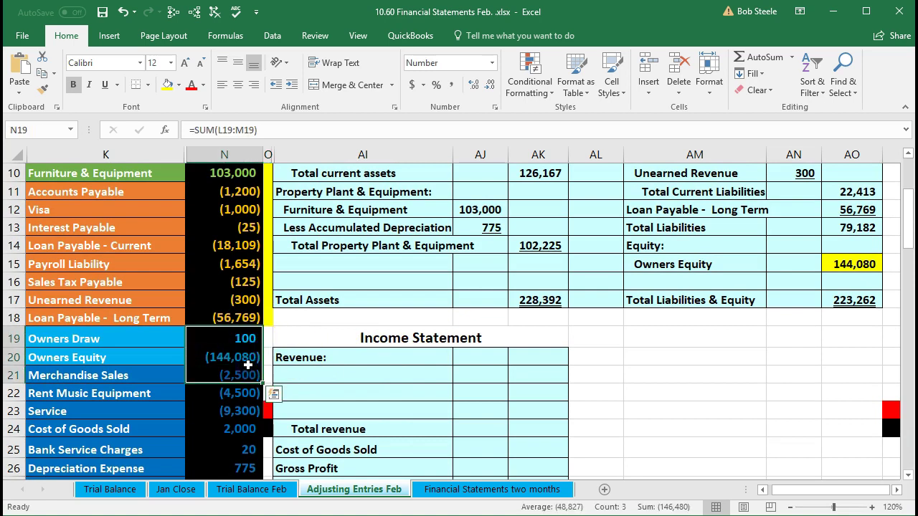
{"action": "scroll", "coordinate": [247, 366], "scroll_direction": "down", "scroll_amount": 1}
{"action": "left_click_drag", "start_coordinate": [248, 321], "coordinate": [212, 435]}
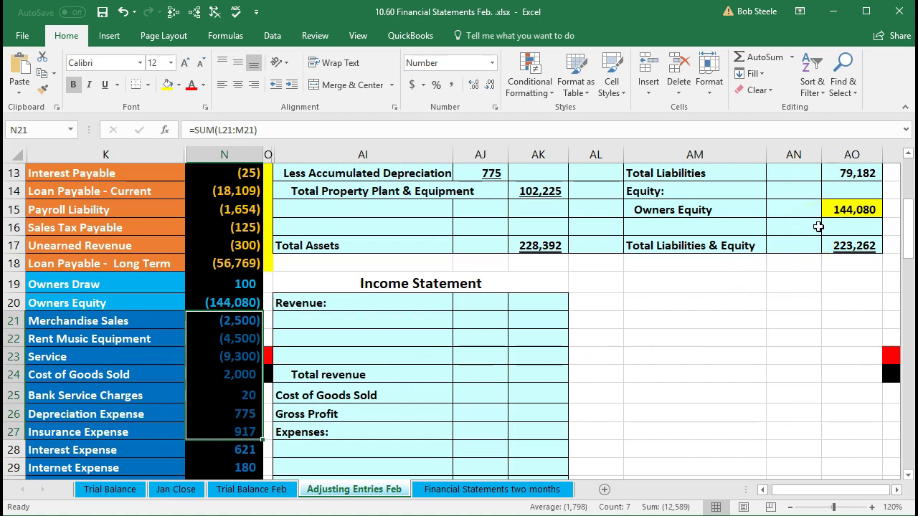
{"action": "left_click", "coordinate": [754, 214]}
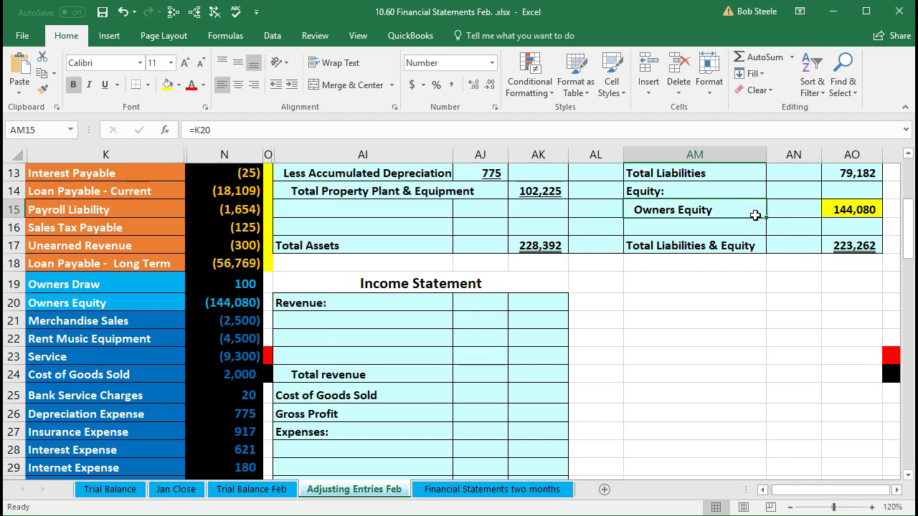
{"action": "left_click_drag", "start_coordinate": [219, 284], "coordinate": [243, 452]}
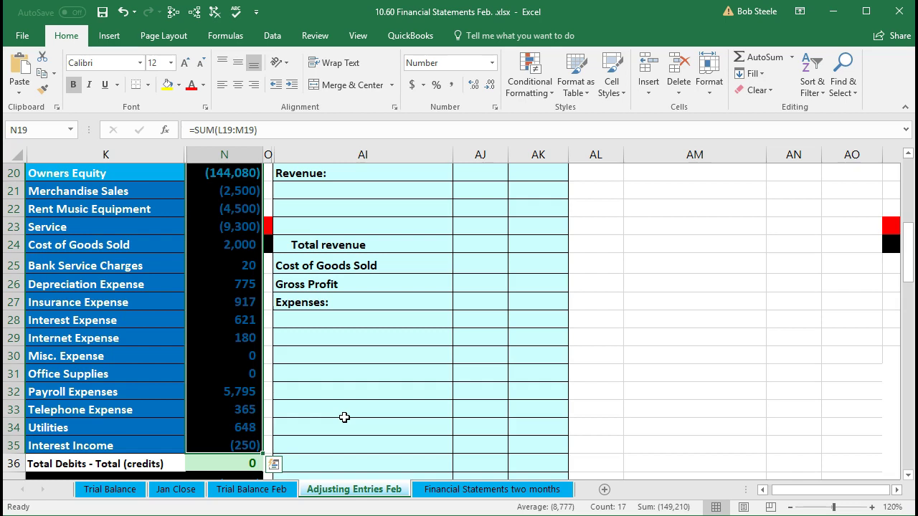
{"action": "scroll", "coordinate": [633, 344], "scroll_direction": "up", "scroll_amount": 2}
{"action": "scroll", "coordinate": [633, 344], "scroll_direction": "up", "scroll_amount": 1}
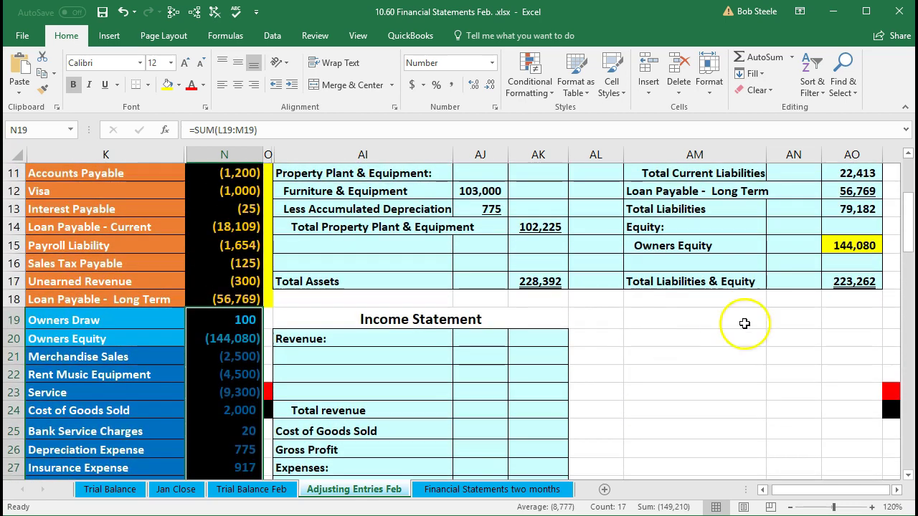
Step: Replace the Owners Equity amount in AO15 with the sign-reversed sum of N19:N35, using -SUM(N19:N35)
{"action": "left_click", "coordinate": [850, 247]}
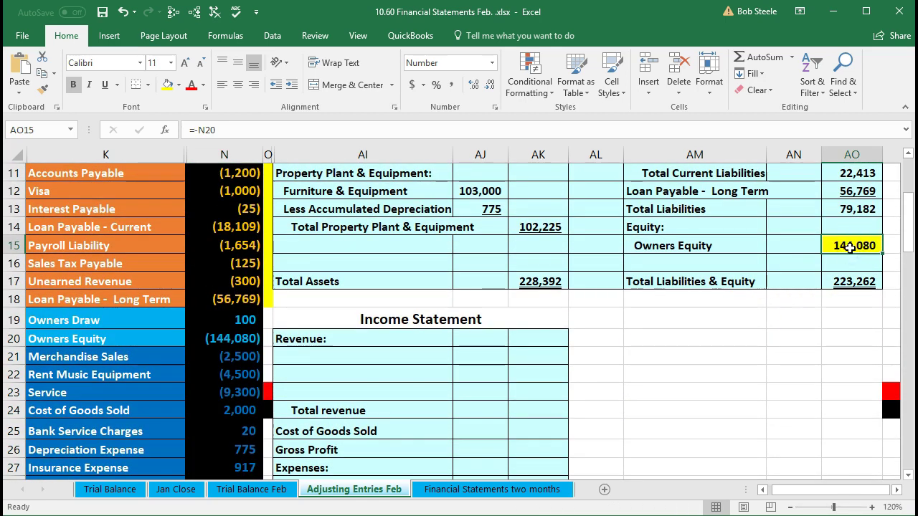
{"action": "key", "text": "Delete"}
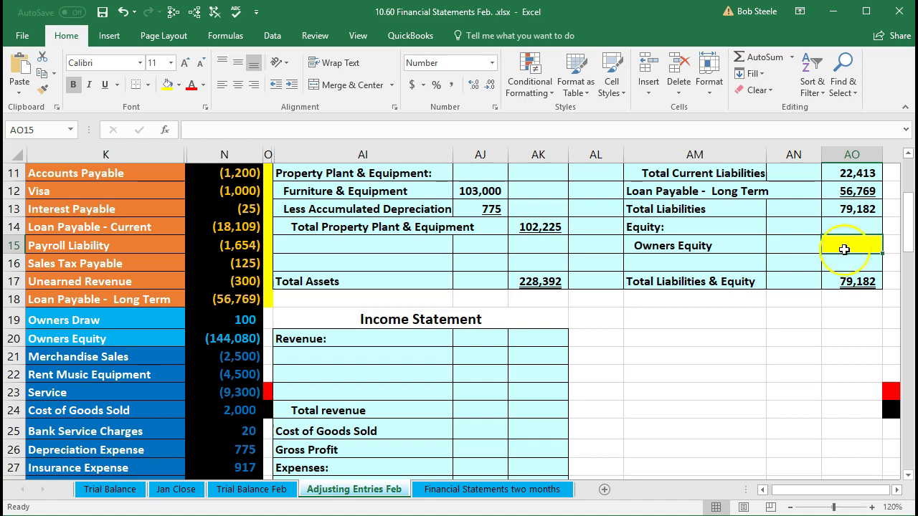
{"action": "left_click_drag", "start_coordinate": [214, 322], "coordinate": [220, 410]}
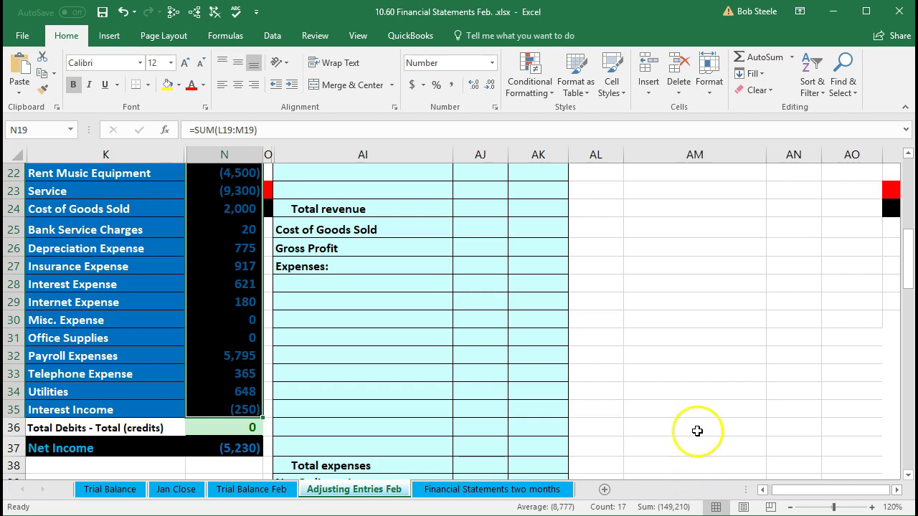
{"action": "scroll", "coordinate": [697, 430], "scroll_direction": "up", "scroll_amount": 3}
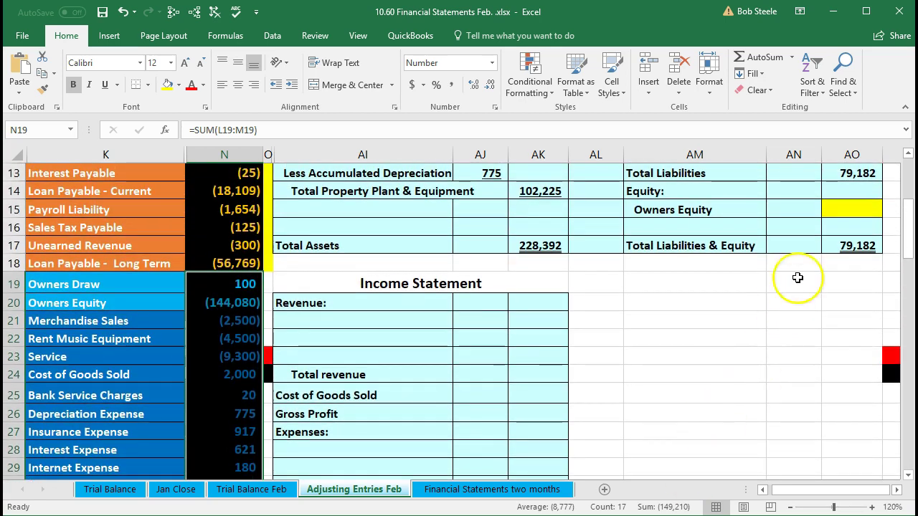
{"action": "left_click", "coordinate": [838, 210]}
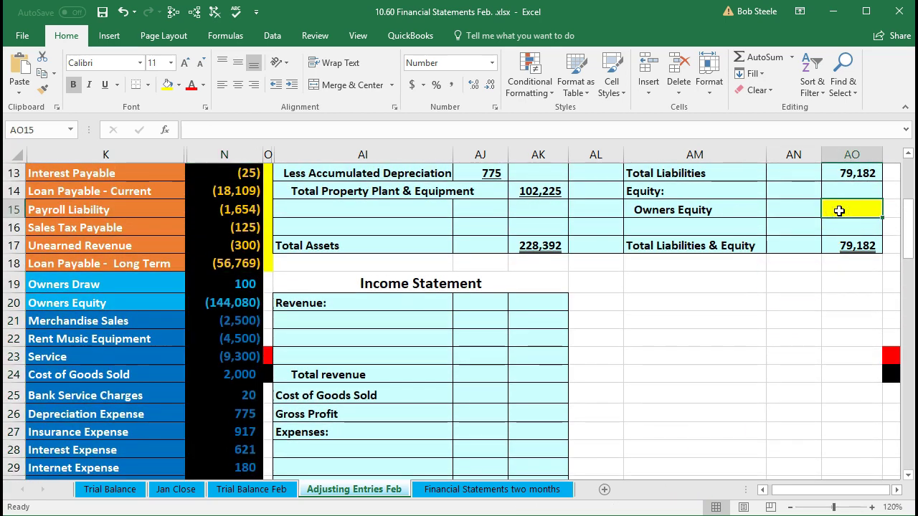
{"action": "type", "text": "-sum"}
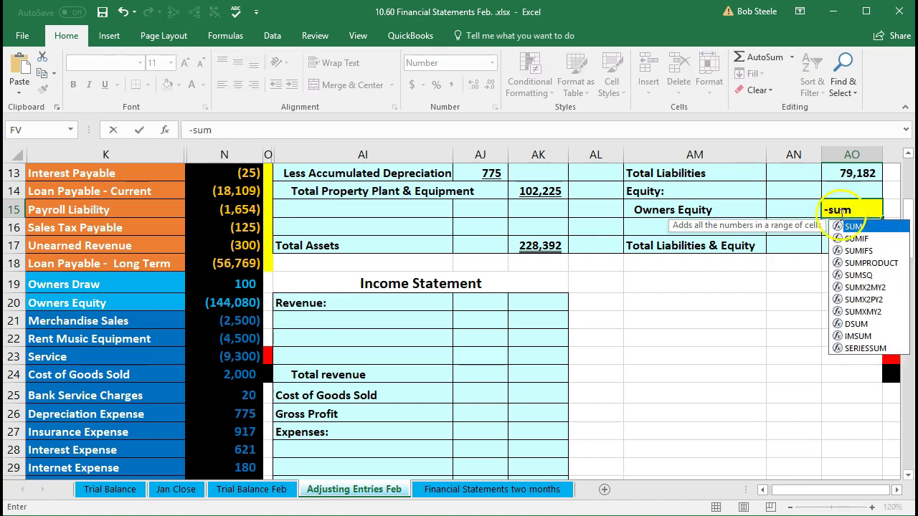
{"action": "double_click", "coordinate": [852, 228]}
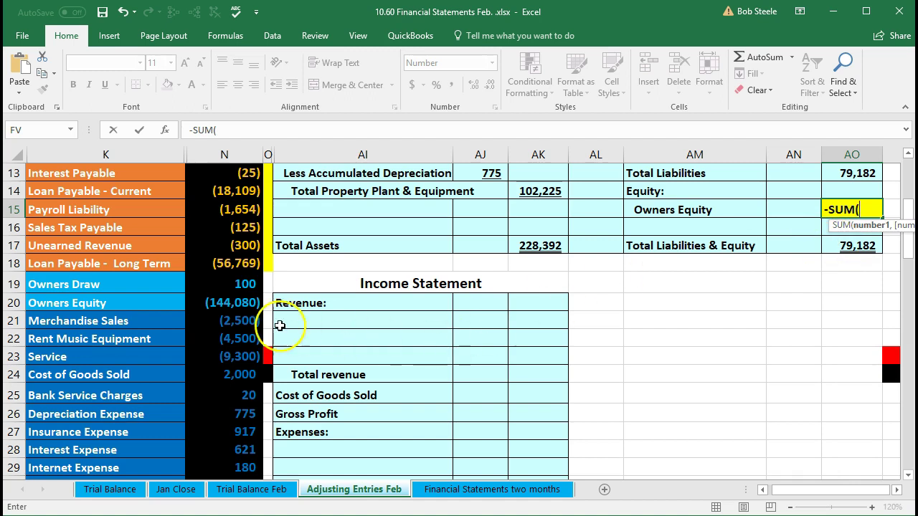
{"action": "left_click", "coordinate": [214, 285]}
{"action": "left_click_drag", "start_coordinate": [213, 285], "coordinate": [231, 407]}
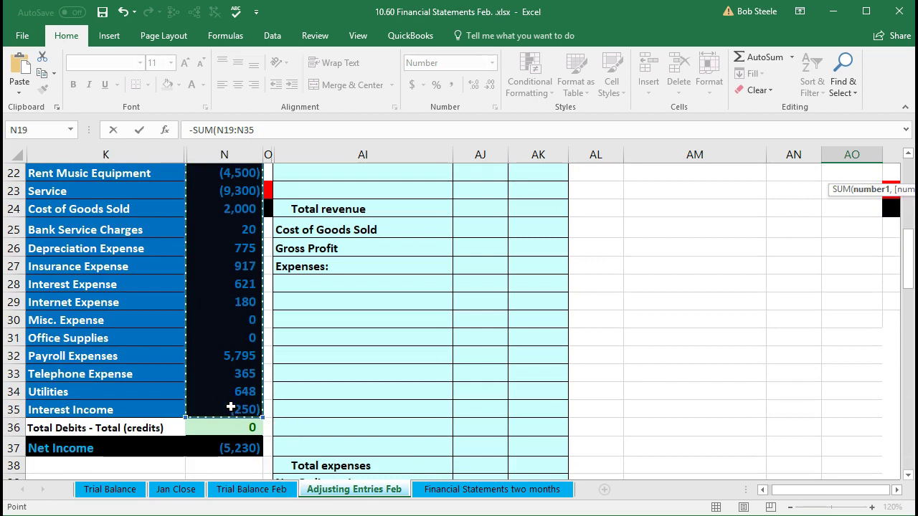
{"action": "key", "text": "Return"}
{"action": "scroll", "coordinate": [553, 346], "scroll_direction": "up", "scroll_amount": 2}
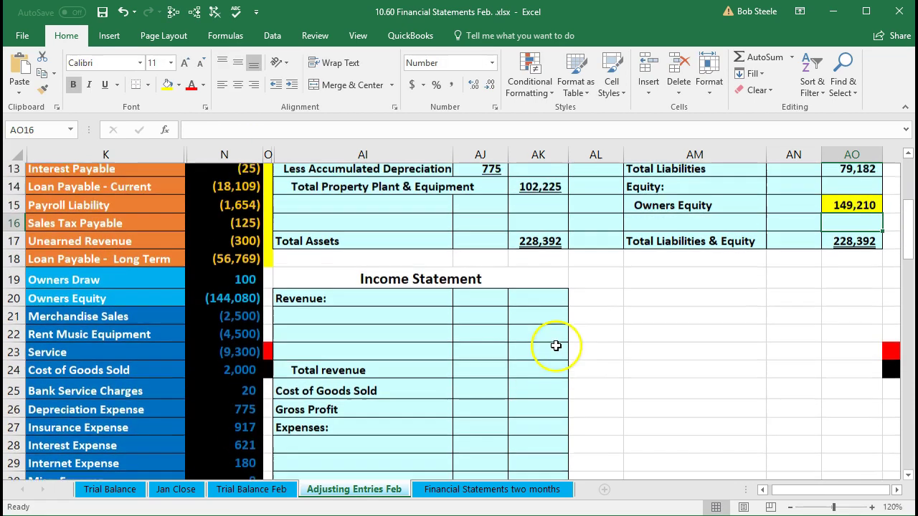
Step: Compare Total Assets in AK17 with Total Liabilities & Equity in AO17, and review the Owners Equity formula in AO15
{"action": "left_click", "coordinate": [835, 267]}
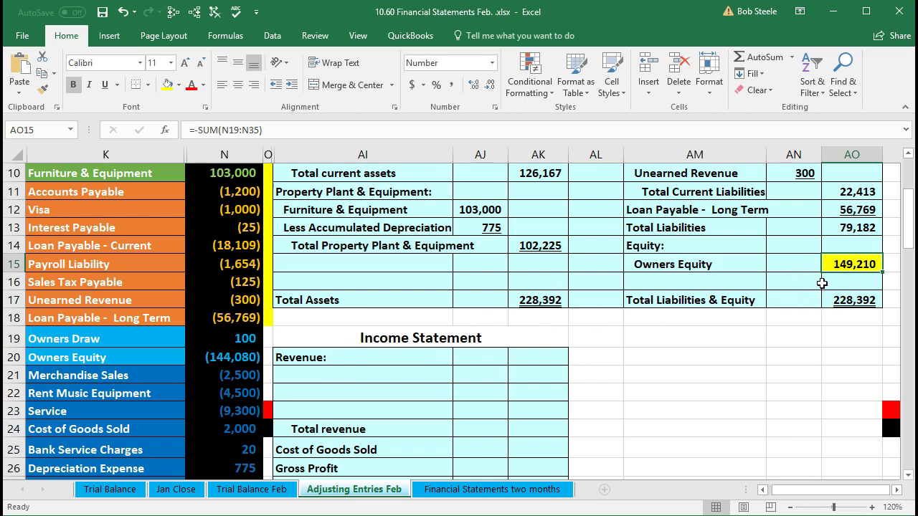
{"action": "left_click", "coordinate": [538, 300]}
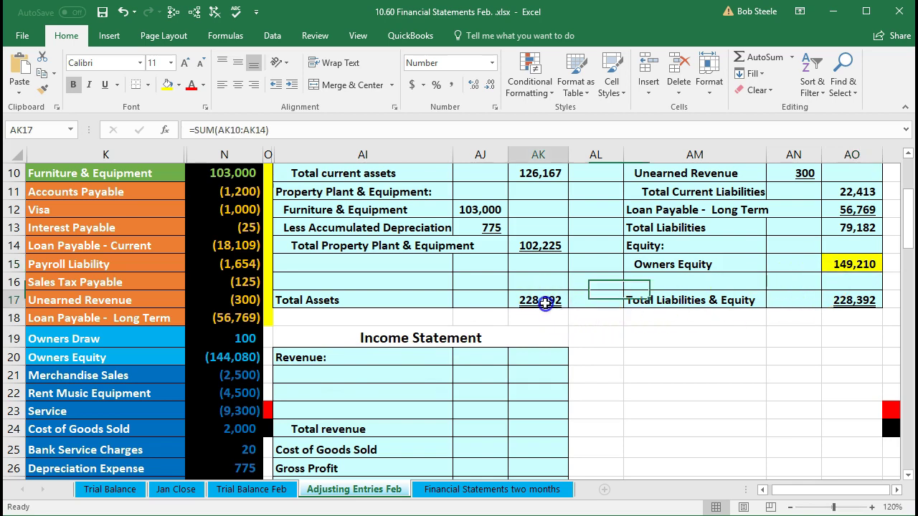
{"action": "double_click", "coordinate": [853, 299]}
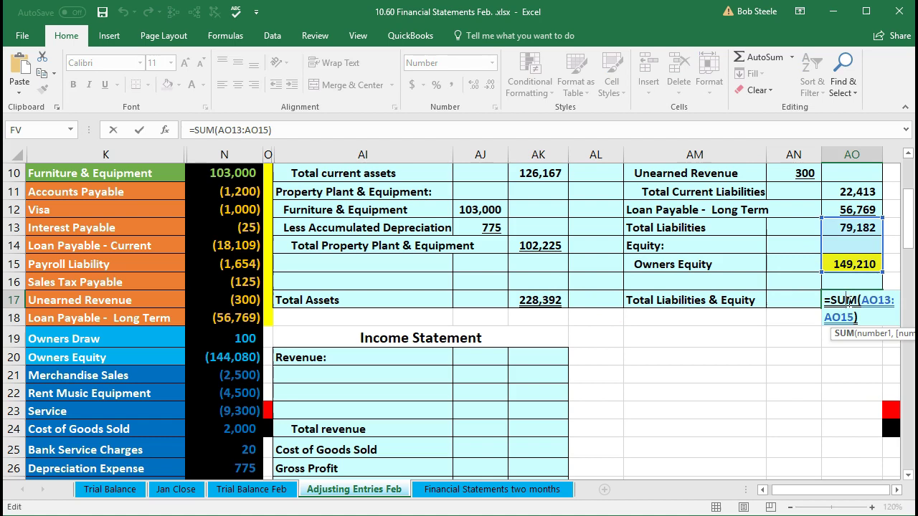
{"action": "key", "text": "Return"}
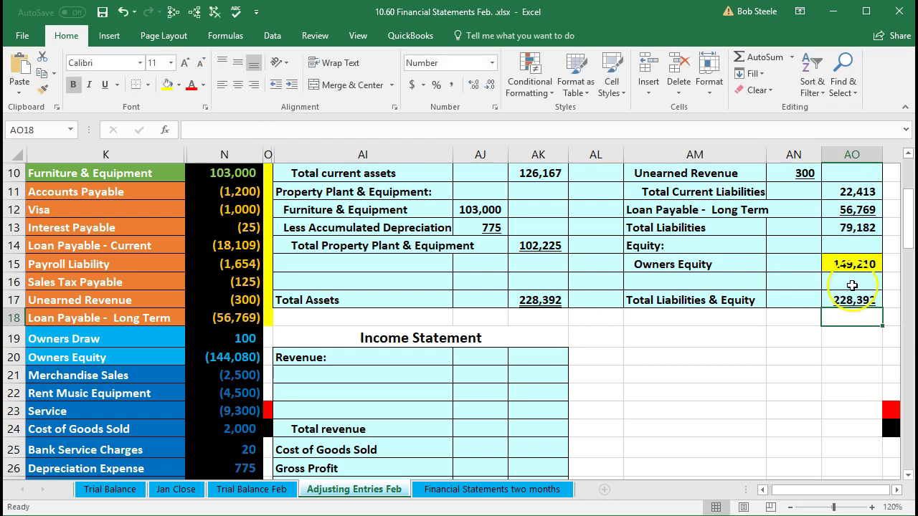
{"action": "left_click", "coordinate": [851, 265]}
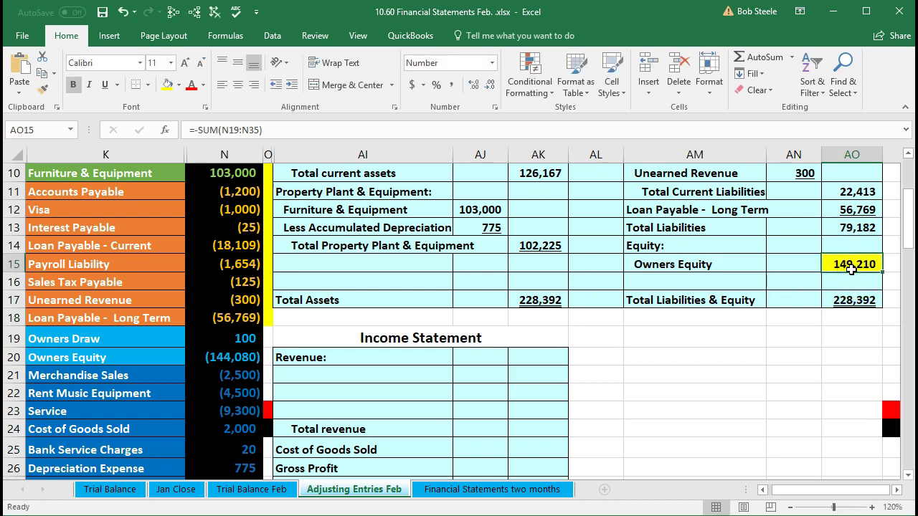
{"action": "left_click_drag", "start_coordinate": [266, 337], "coordinate": [268, 459]}
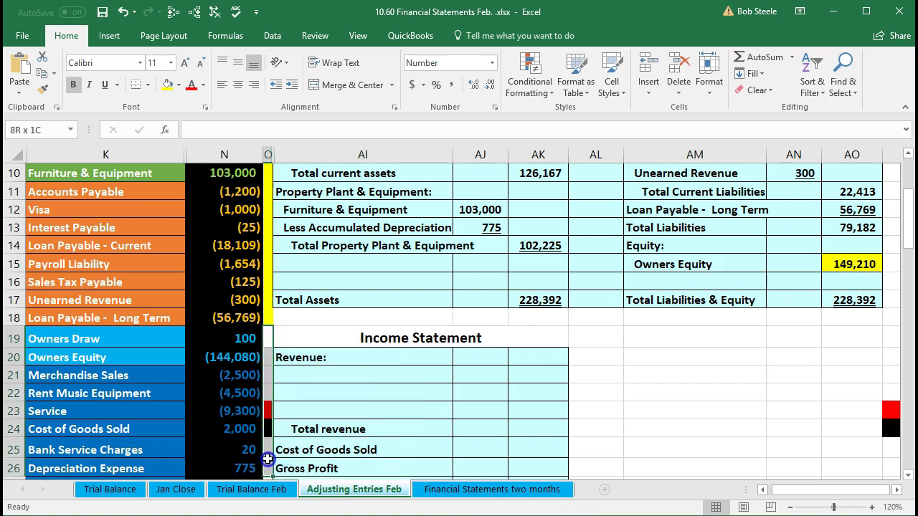
{"action": "left_click", "coordinate": [832, 272]}
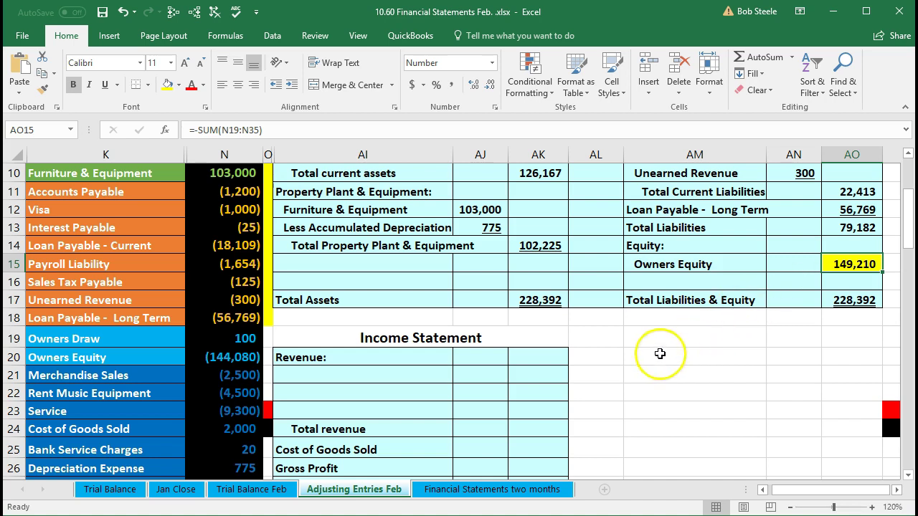
Step: Examine the balance sheet's Owners Equity formula in AO15 against the equity accounts and the blank income and owner's equity statements
{"action": "left_click", "coordinate": [566, 382]}
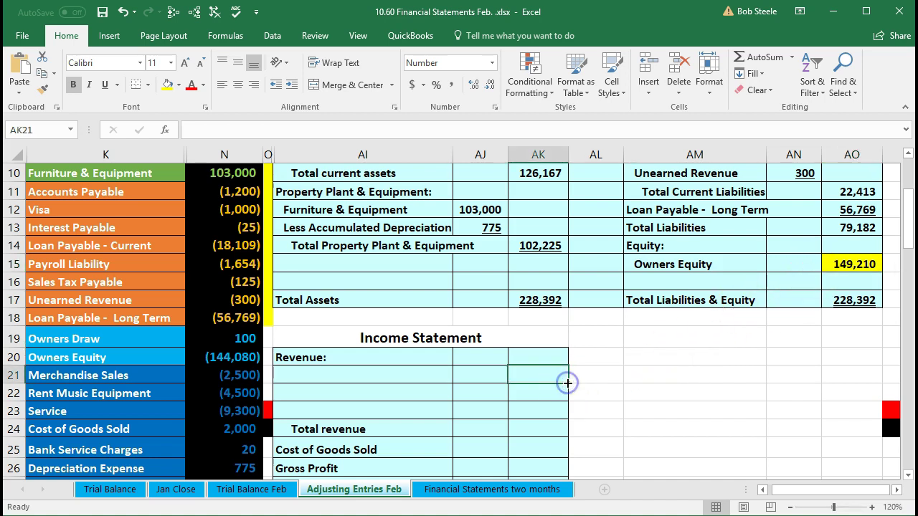
{"action": "left_click_drag", "start_coordinate": [264, 342], "coordinate": [267, 363]}
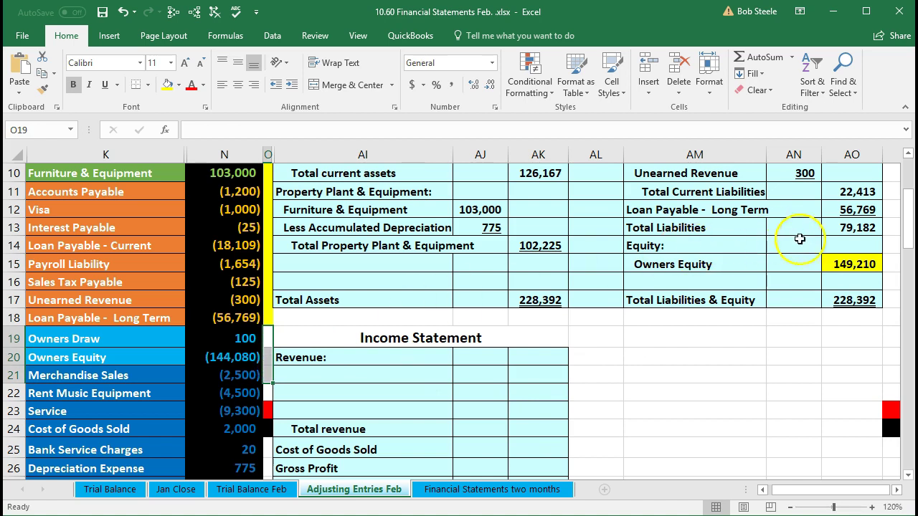
{"action": "left_click", "coordinate": [843, 263]}
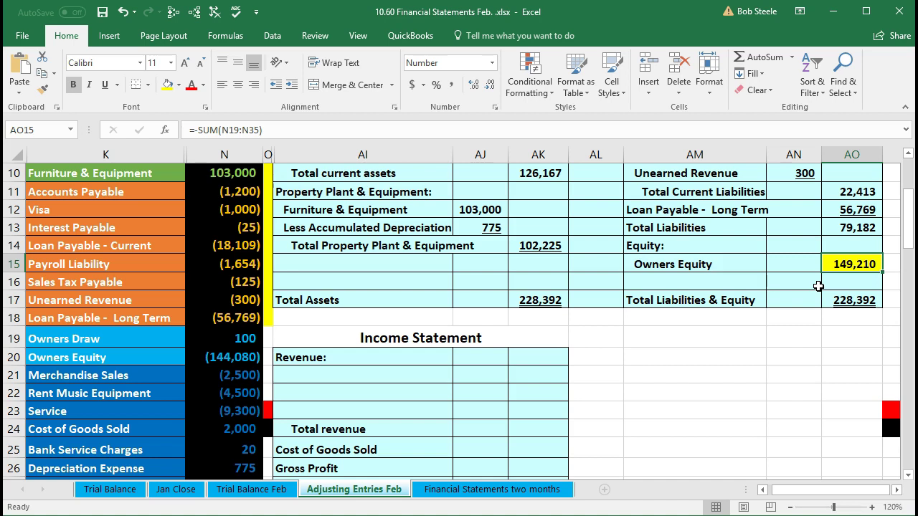
{"action": "left_click", "coordinate": [551, 410]}
{"action": "scroll", "coordinate": [549, 403], "scroll_direction": "down", "scroll_amount": 4}
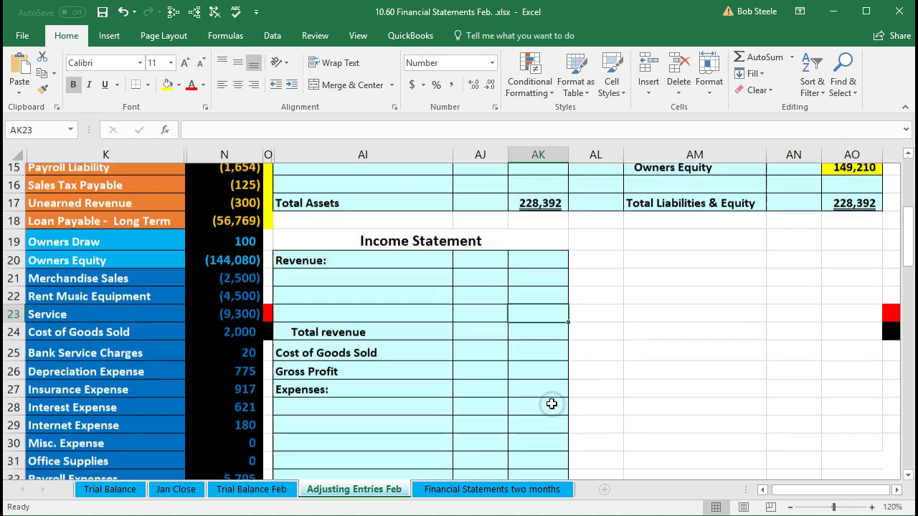
{"action": "scroll", "coordinate": [552, 403], "scroll_direction": "down", "scroll_amount": 4}
{"action": "scroll", "coordinate": [551, 404], "scroll_direction": "up", "scroll_amount": 5}
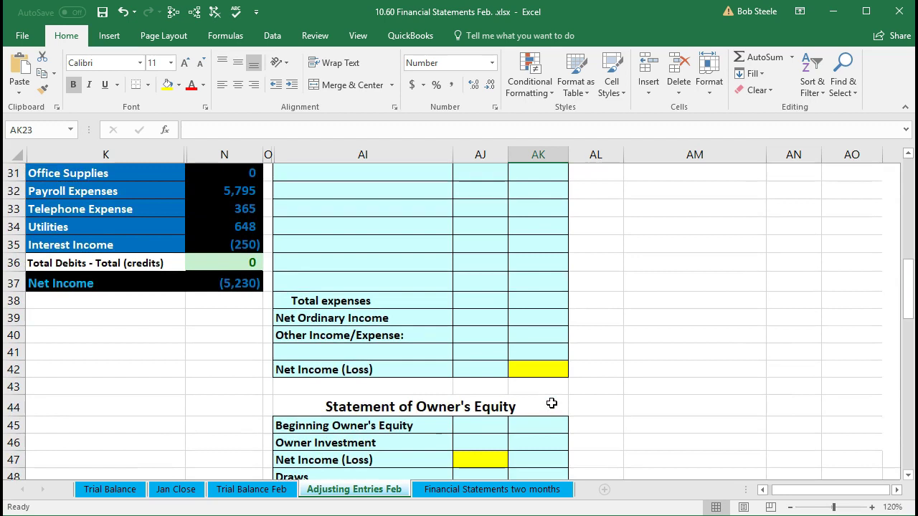
{"action": "scroll", "coordinate": [552, 404], "scroll_direction": "up", "scroll_amount": 3}
{"action": "left_click", "coordinate": [835, 321]}
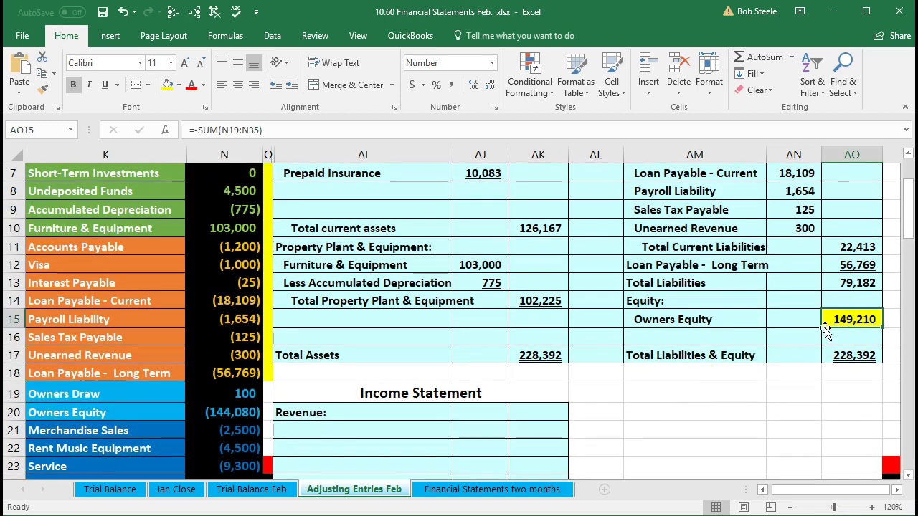
{"action": "left_click", "coordinate": [834, 318]}
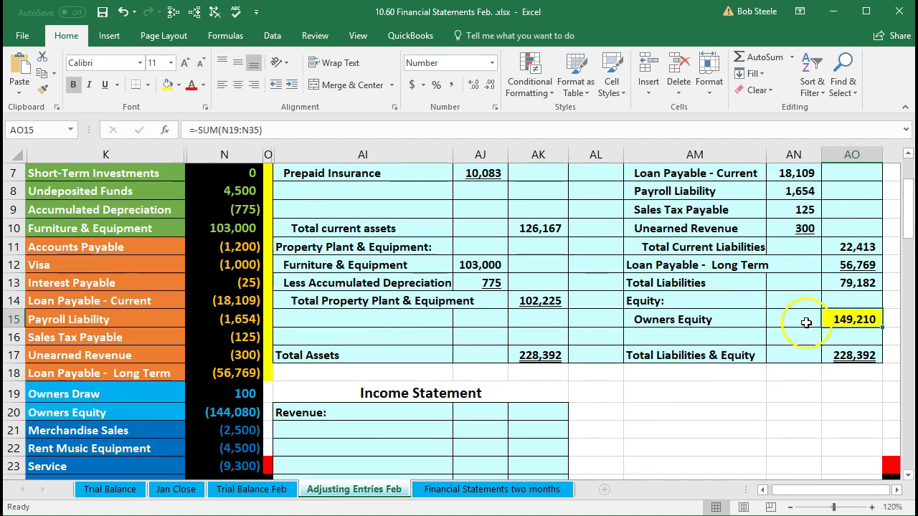
{"action": "scroll", "coordinate": [809, 322], "scroll_direction": "up", "scroll_amount": 2}
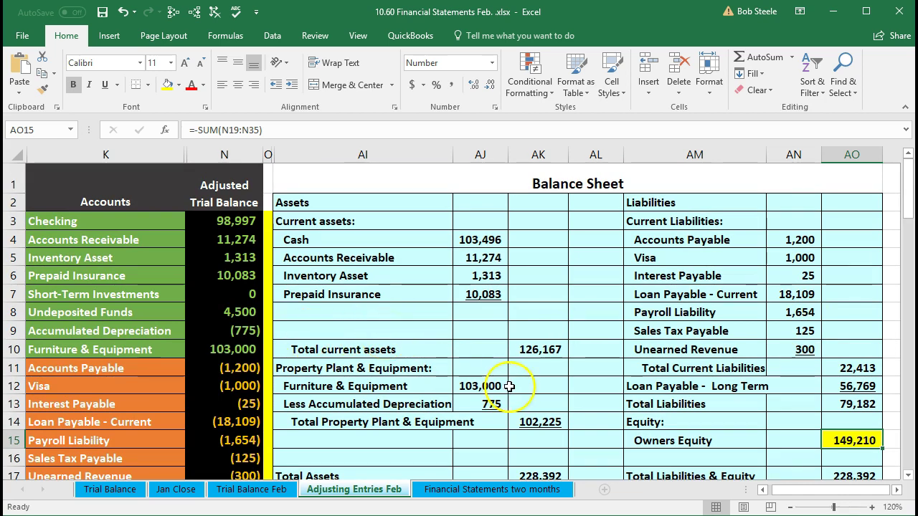
{"action": "scroll", "coordinate": [513, 391], "scroll_direction": "down", "scroll_amount": 1}
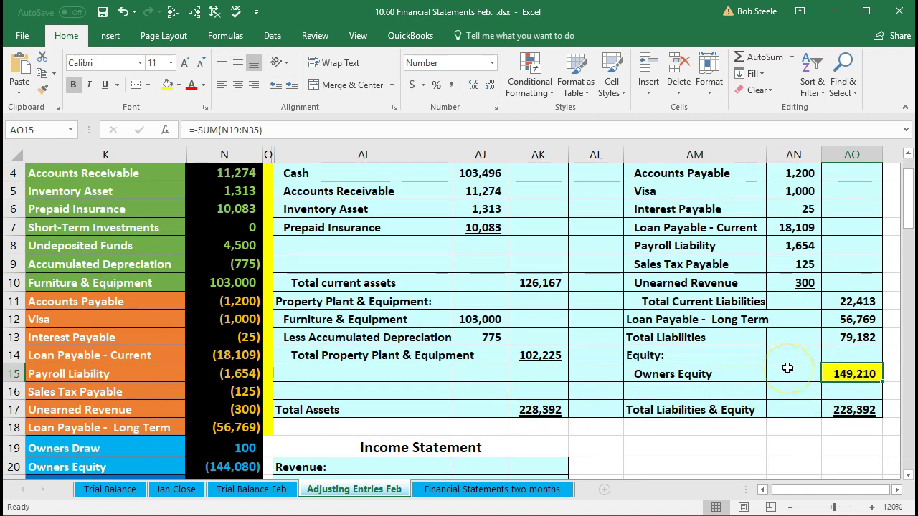
{"action": "scroll", "coordinate": [787, 368], "scroll_direction": "down", "scroll_amount": 1}
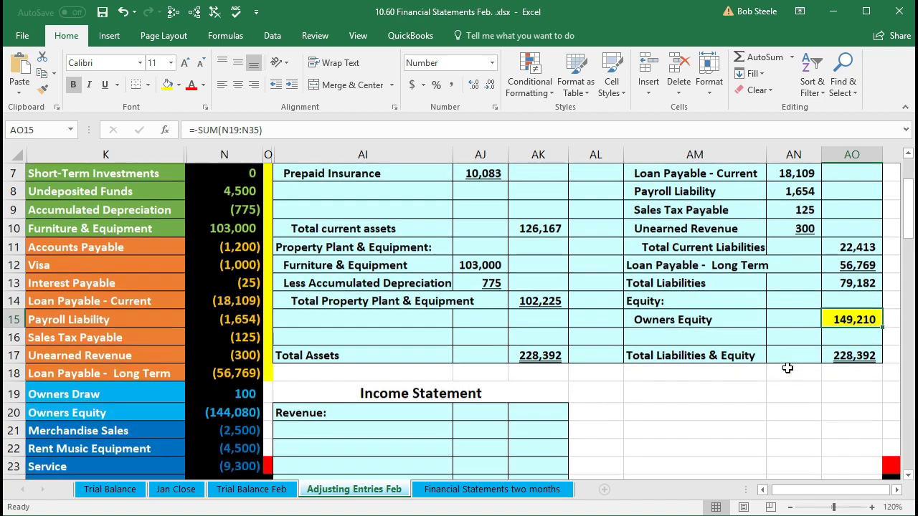
{"action": "scroll", "coordinate": [788, 368], "scroll_direction": "down", "scroll_amount": 1}
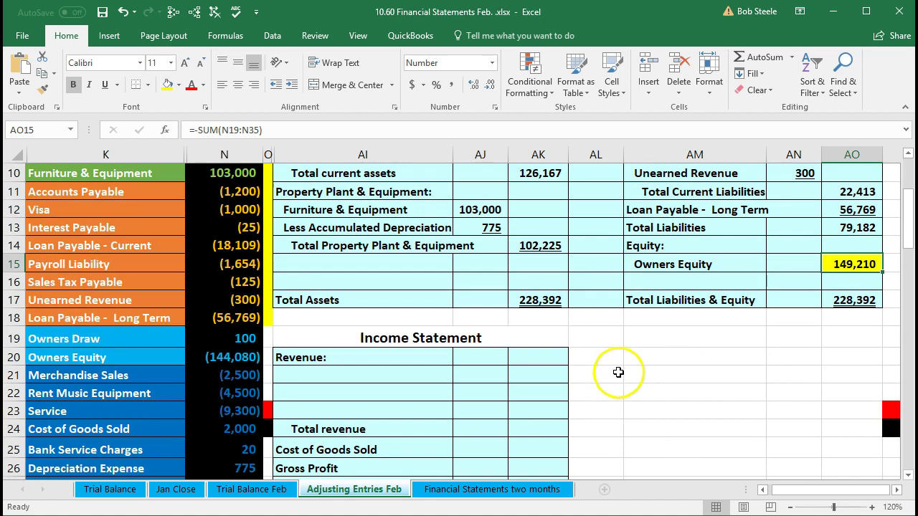
{"action": "scroll", "coordinate": [626, 320], "scroll_direction": "down", "scroll_amount": 1}
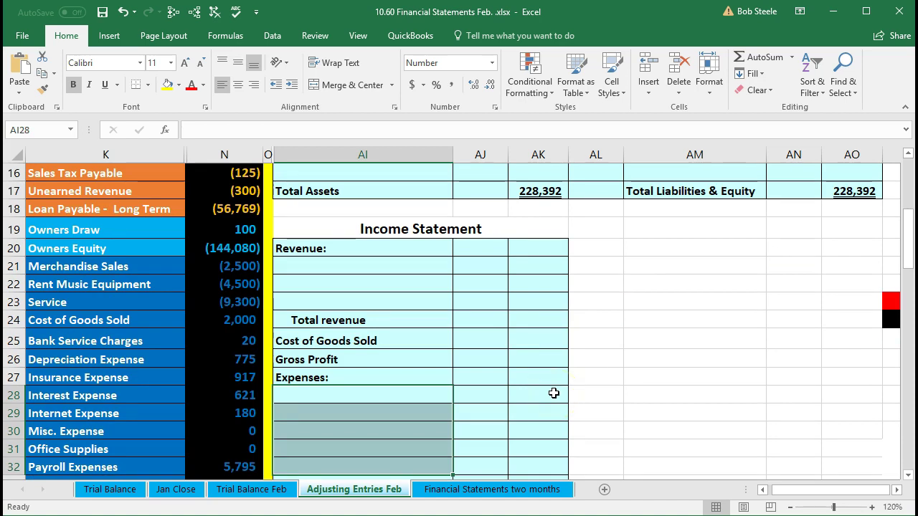
{"action": "left_click", "coordinate": [553, 393]}
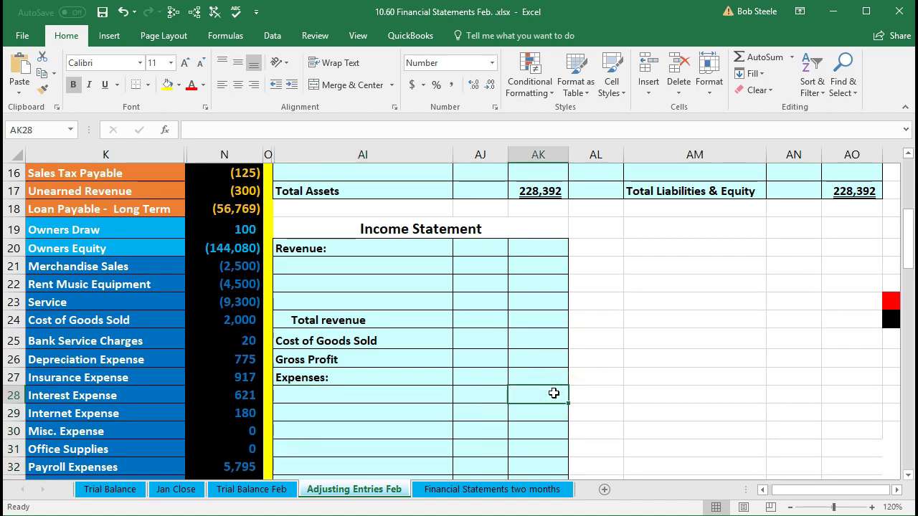
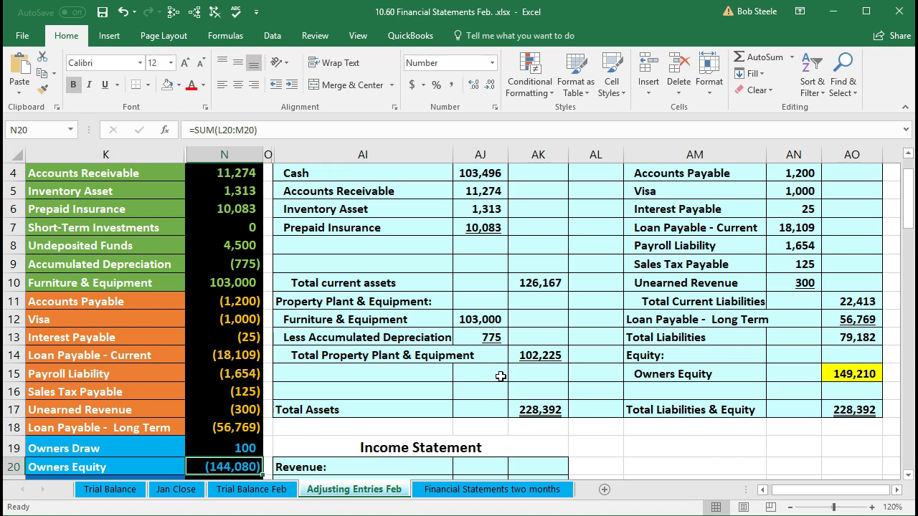
Step: Examine the balance sheet, income statement and adjusted trial balance links on the Financial Statements two months sheet
{"action": "left_click", "coordinate": [453, 495]}
{"action": "left_click", "coordinate": [473, 492]}
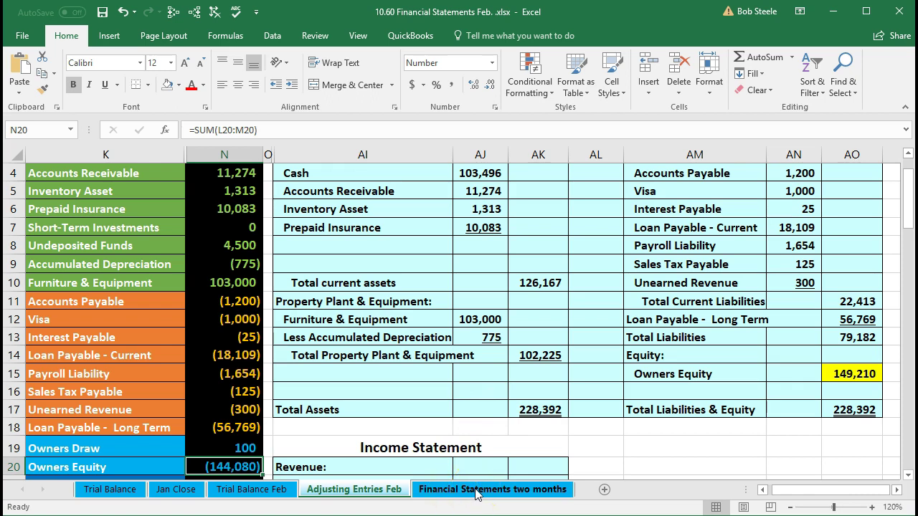
{"action": "left_click", "coordinate": [477, 495]}
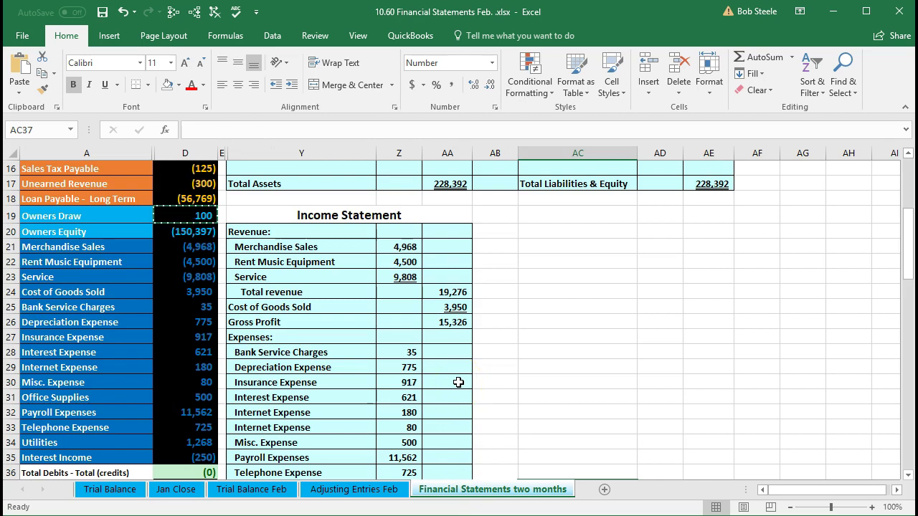
{"action": "scroll", "coordinate": [458, 382], "scroll_direction": "up", "scroll_amount": 5}
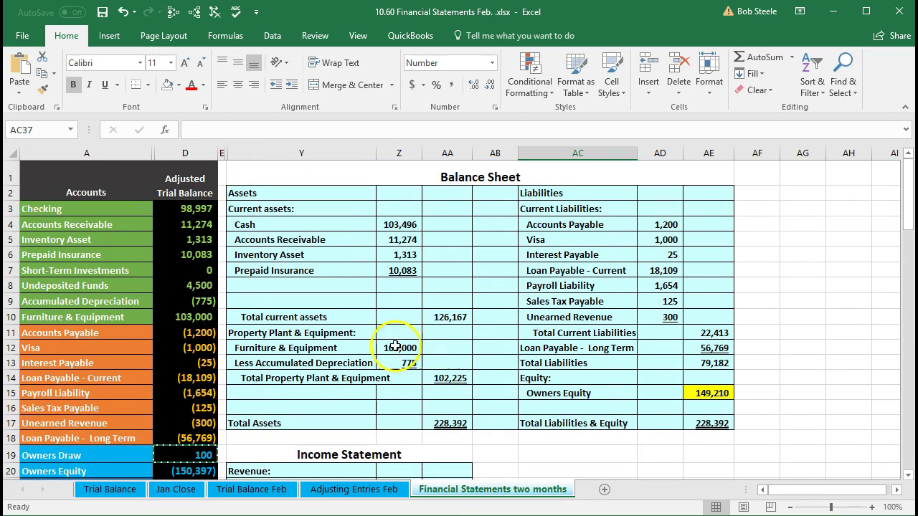
{"action": "left_click", "coordinate": [189, 210]}
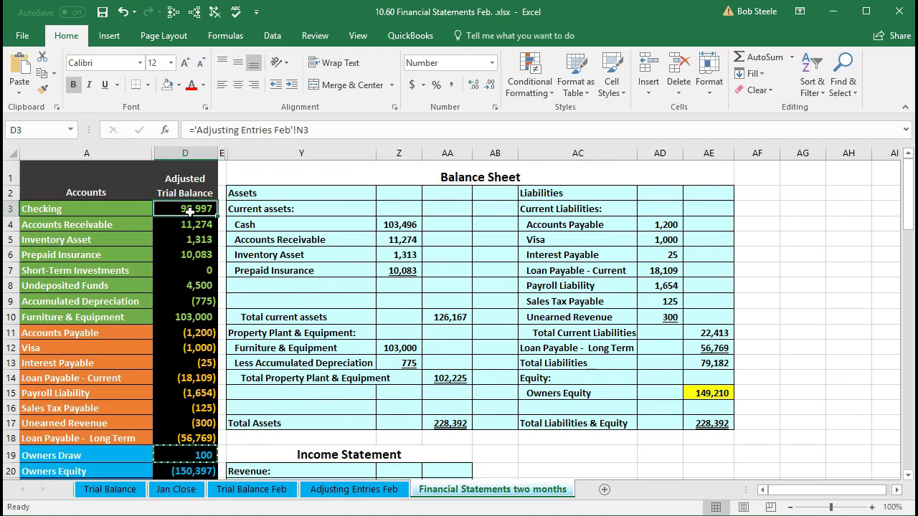
{"action": "scroll", "coordinate": [359, 291], "scroll_direction": "down", "scroll_amount": 3}
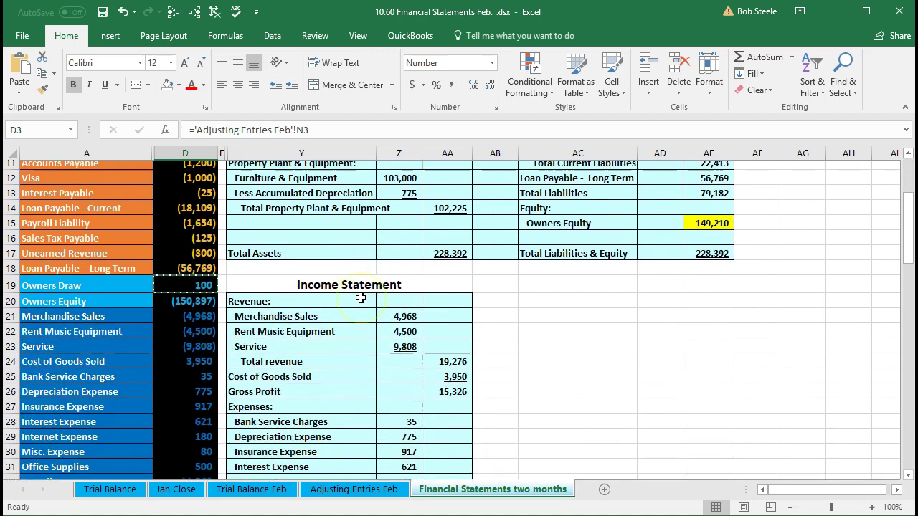
{"action": "scroll", "coordinate": [361, 298], "scroll_direction": "down", "scroll_amount": 1}
{"action": "scroll", "coordinate": [360, 298], "scroll_direction": "down", "scroll_amount": 1}
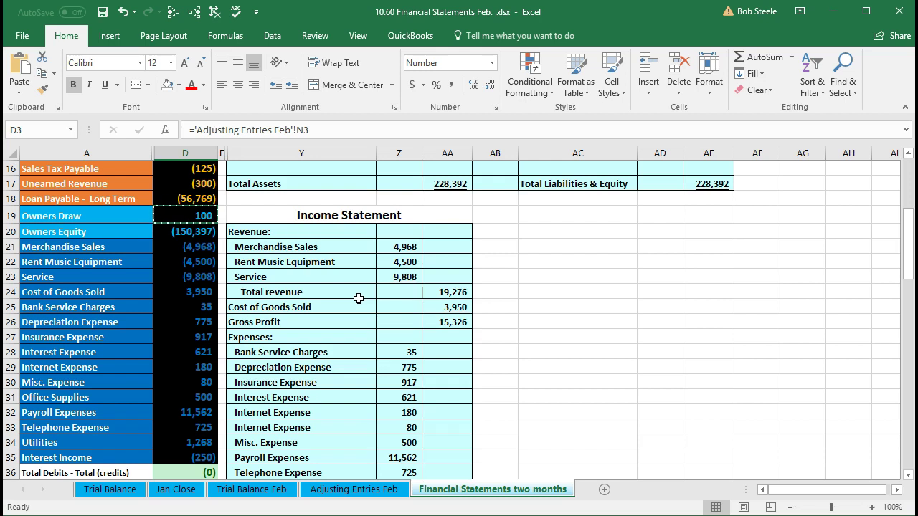
Step: Return to the Adjusting Entries Feb sheet and review the owner's equity, revenue and expense accounts beside the blank income statement
{"action": "left_click", "coordinate": [354, 489]}
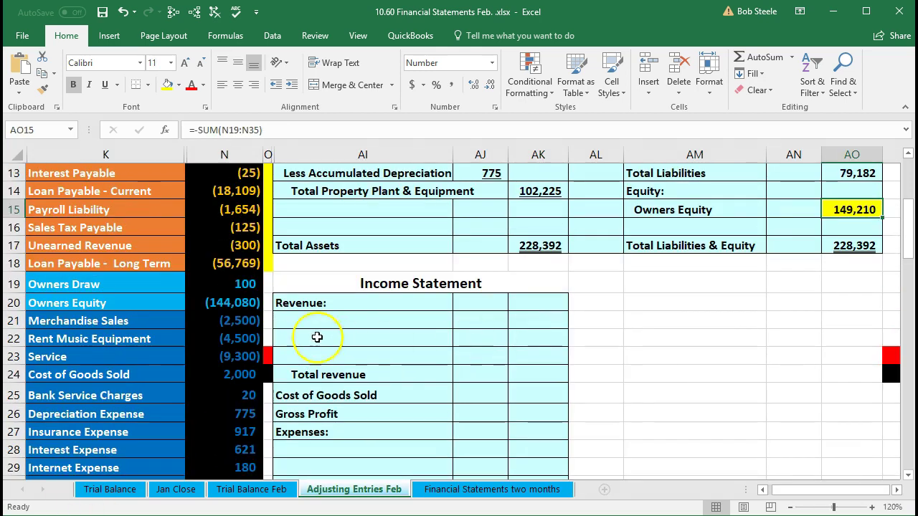
{"action": "left_click_drag", "start_coordinate": [264, 284], "coordinate": [265, 298]}
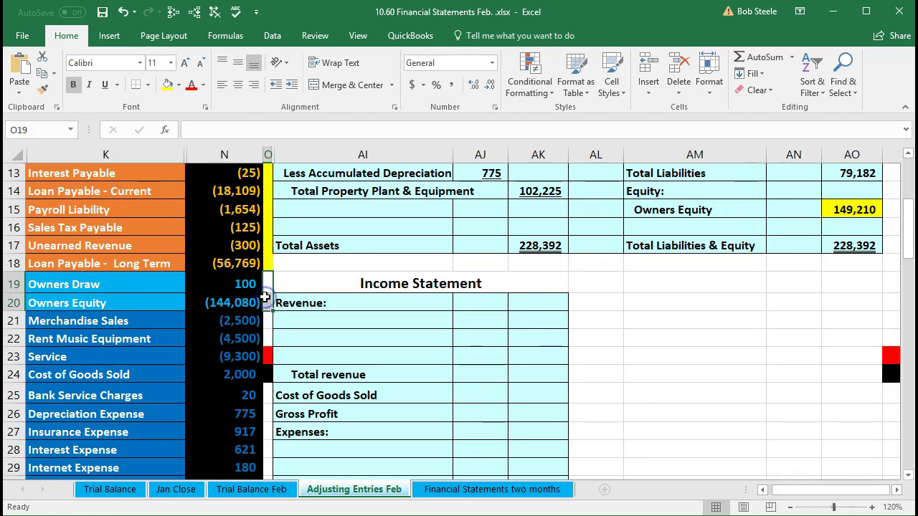
{"action": "scroll", "coordinate": [263, 287], "scroll_direction": "down", "scroll_amount": 1}
{"action": "left_click_drag", "start_coordinate": [134, 263], "coordinate": [260, 470]}
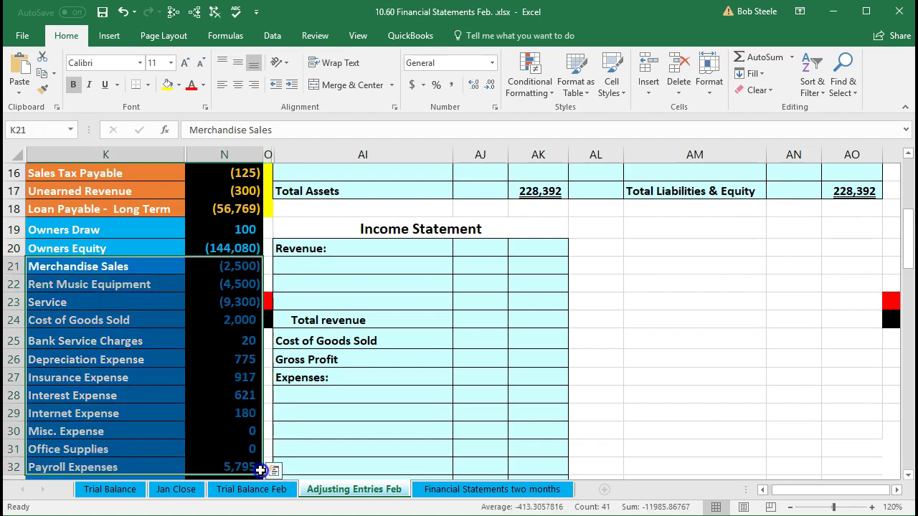
{"action": "left_click", "coordinate": [338, 250]}
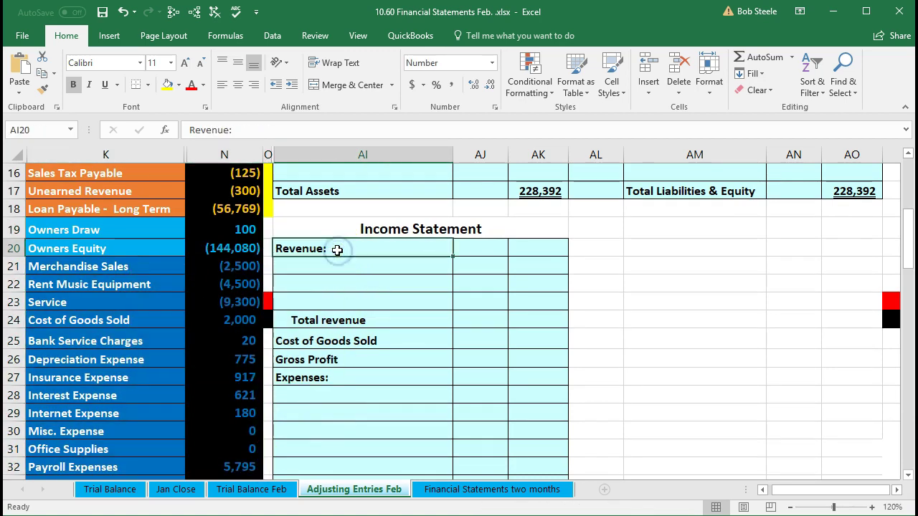
{"action": "left_click", "coordinate": [324, 266]}
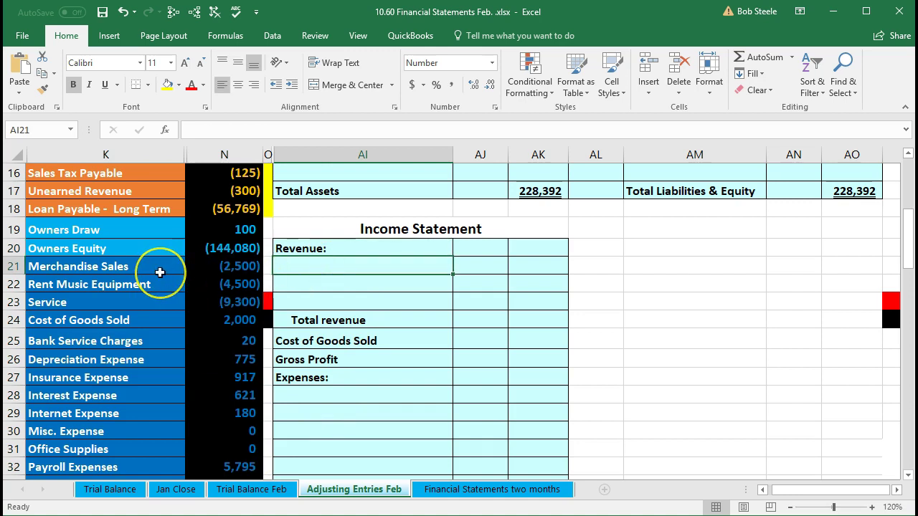
{"action": "left_click_drag", "start_coordinate": [157, 271], "coordinate": [213, 298]}
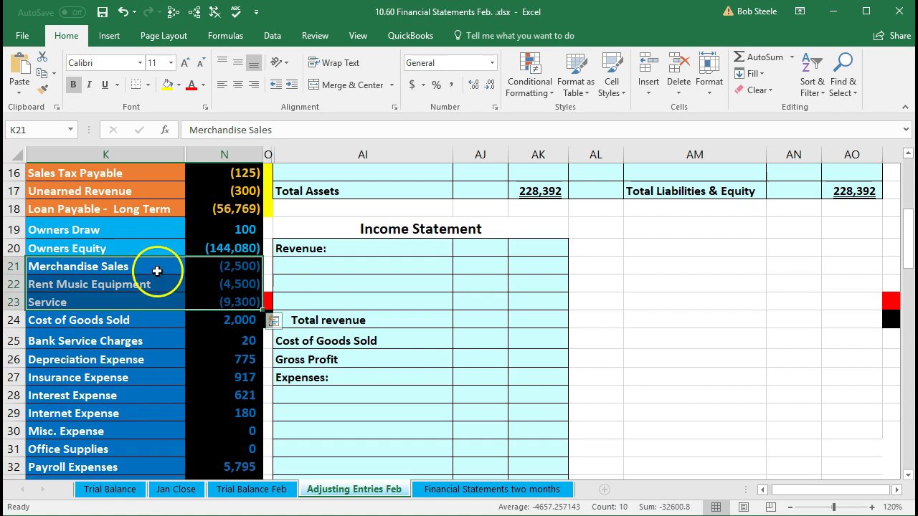
Step: Fill the first revenue line by linking AI21 to Merchandise Sales in K21 and AJ21 to its sign-reversed balance in N21
{"action": "left_click", "coordinate": [301, 262]}
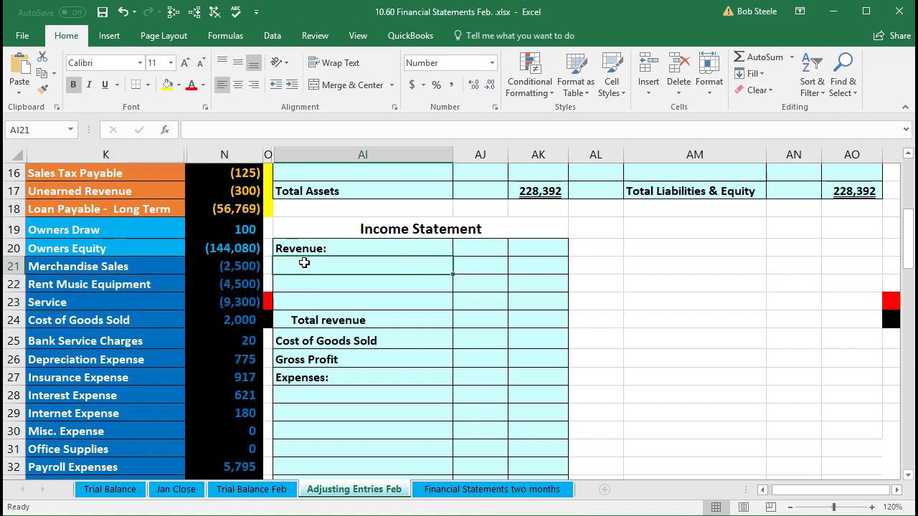
{"action": "type", "text": "="}
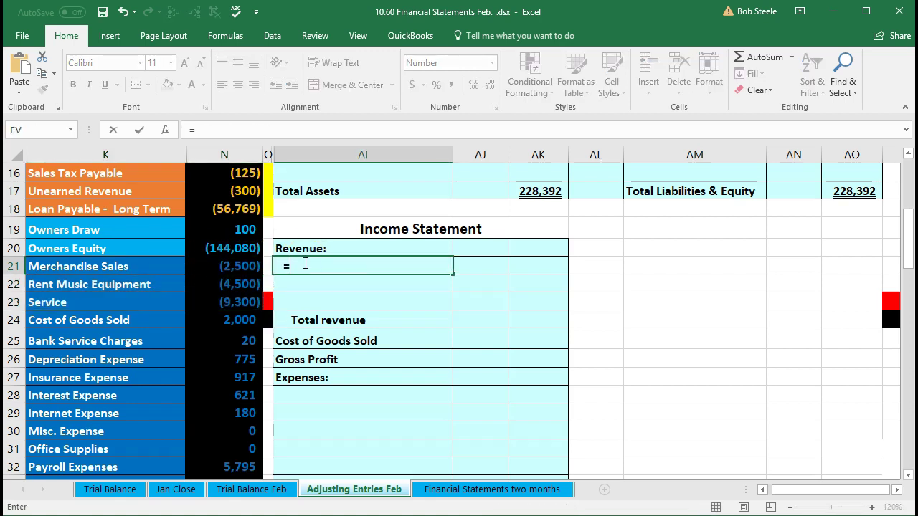
{"action": "left_click", "coordinate": [126, 266]}
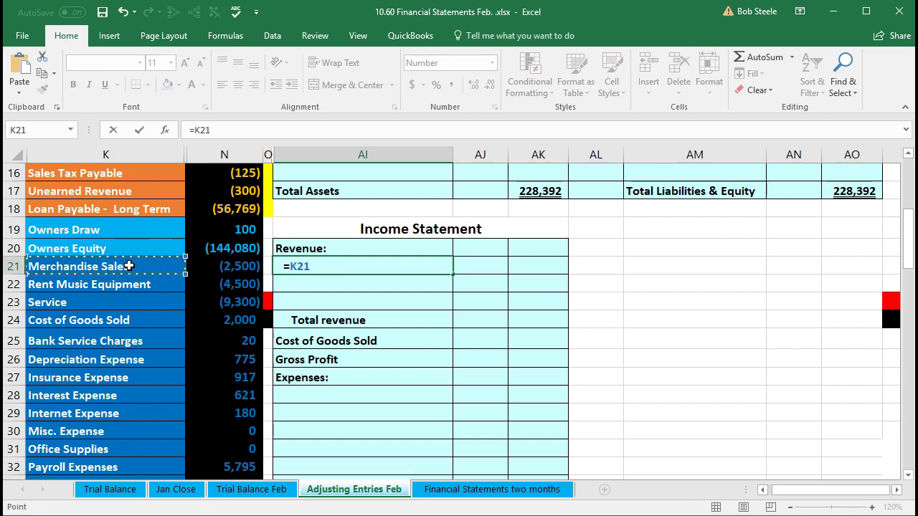
{"action": "key", "text": "Tab"}
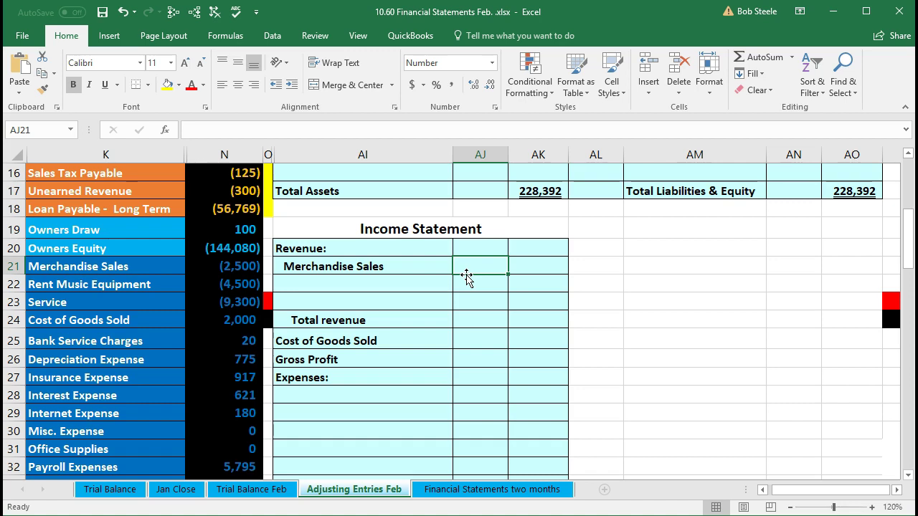
{"action": "type", "text": "-"}
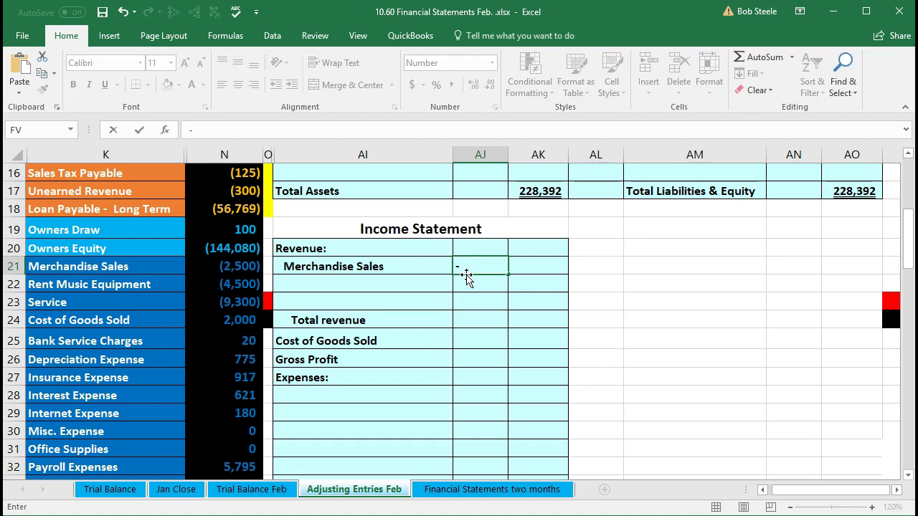
{"action": "left_click", "coordinate": [238, 267]}
Step: Fill the second revenue line by linking AI22 to Rent Music Equipment in K22 and AJ22 to its sign-reversed balance in N22
{"action": "left_click", "coordinate": [374, 285]}
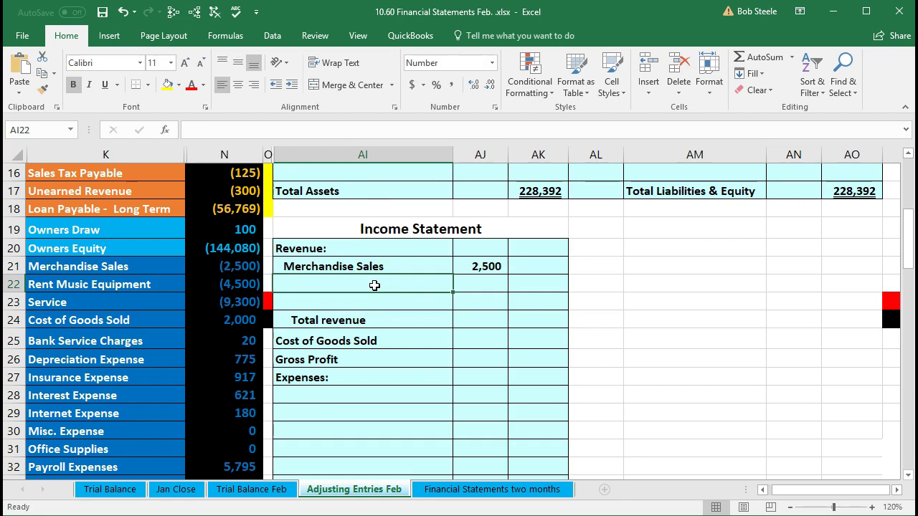
{"action": "type", "text": "="}
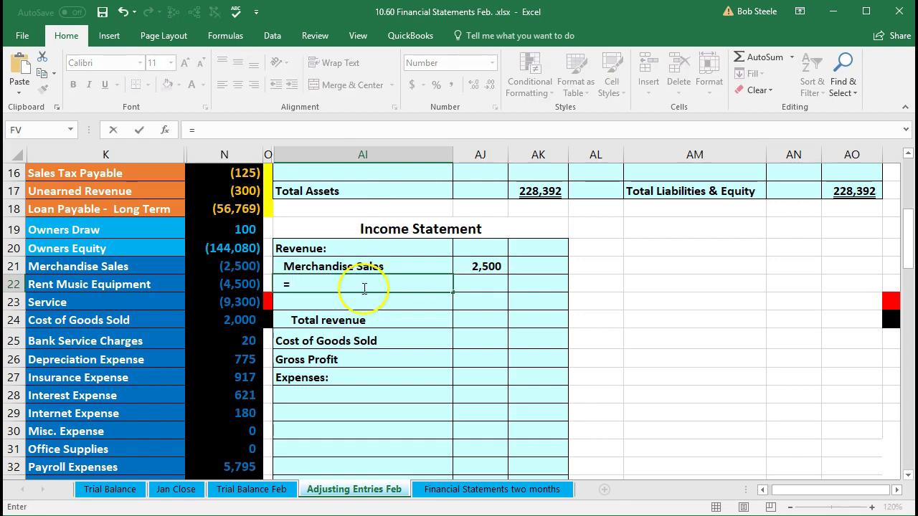
{"action": "left_click", "coordinate": [136, 285]}
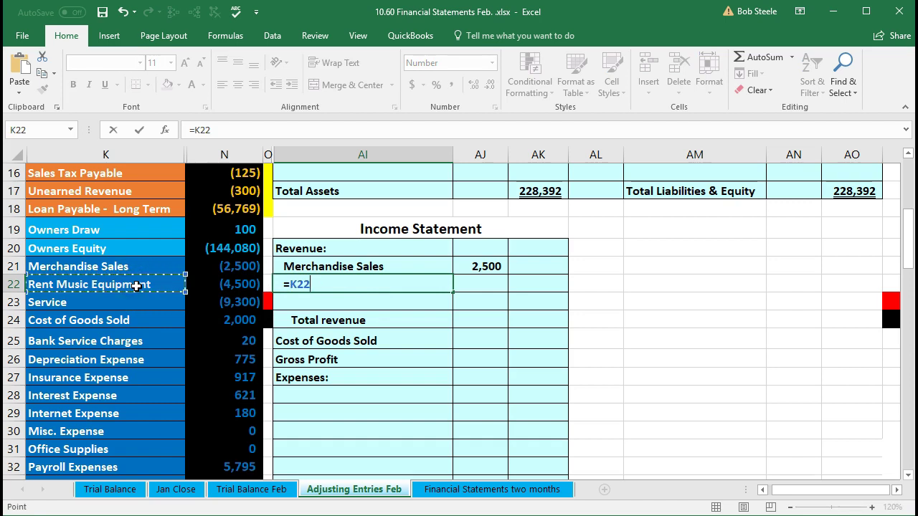
{"action": "key", "text": "Return"}
{"action": "left_click", "coordinate": [458, 286]}
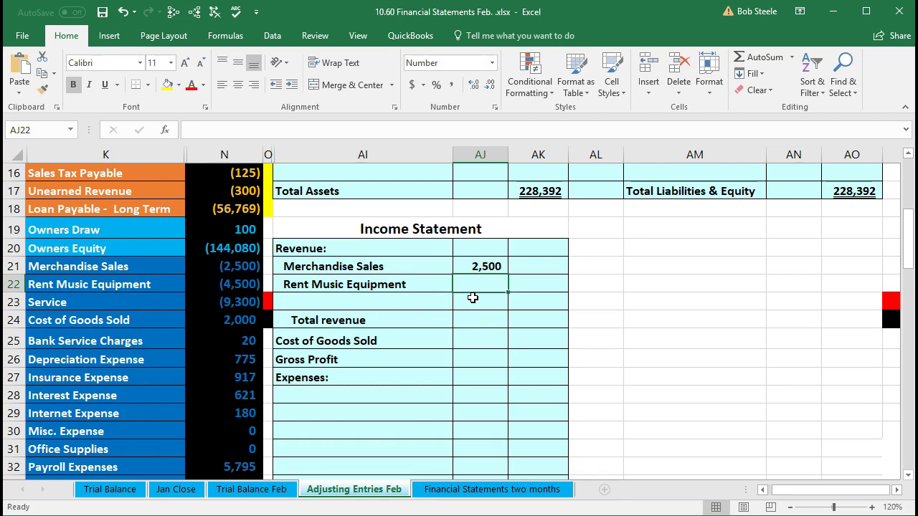
{"action": "type", "text": "-"}
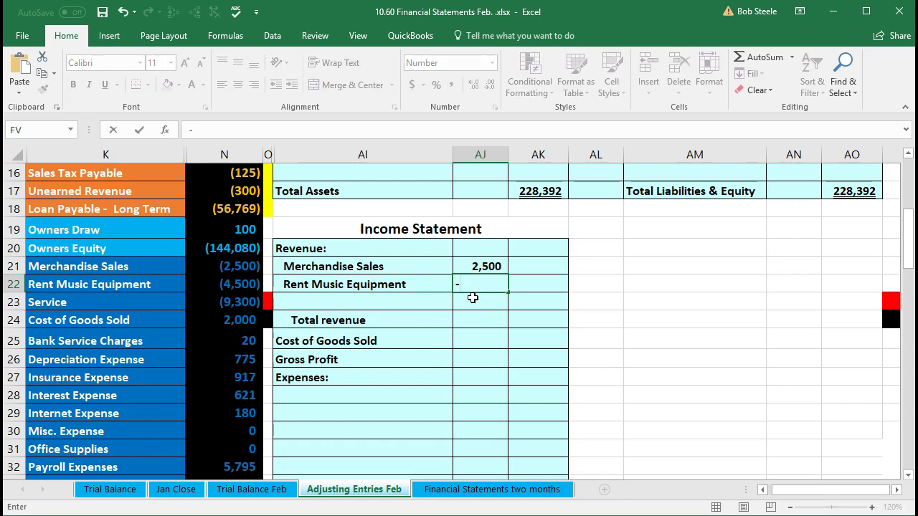
{"action": "left_click", "coordinate": [246, 283]}
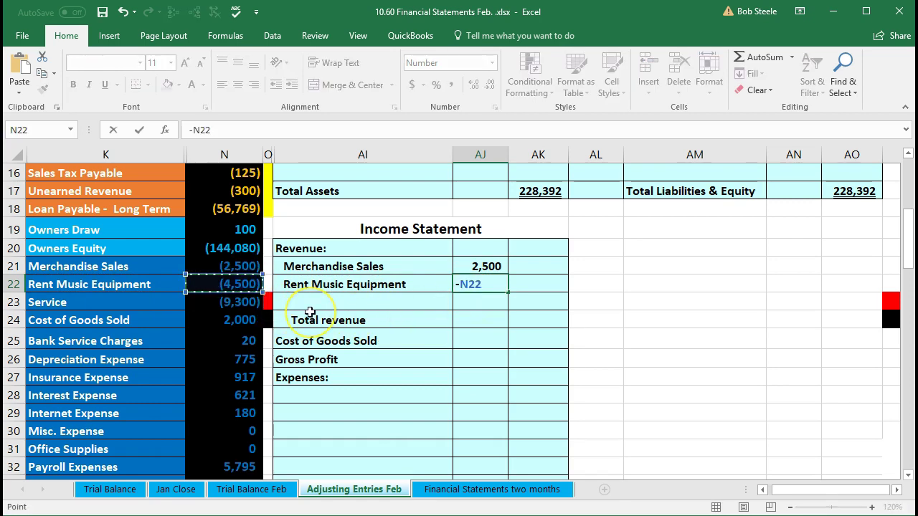
{"action": "key", "text": "Return"}
Step: Fill the third revenue line by linking AI23 to Service in K23 and AJ23 to its sign-reversed balance in N23
{"action": "left_click", "coordinate": [313, 303]}
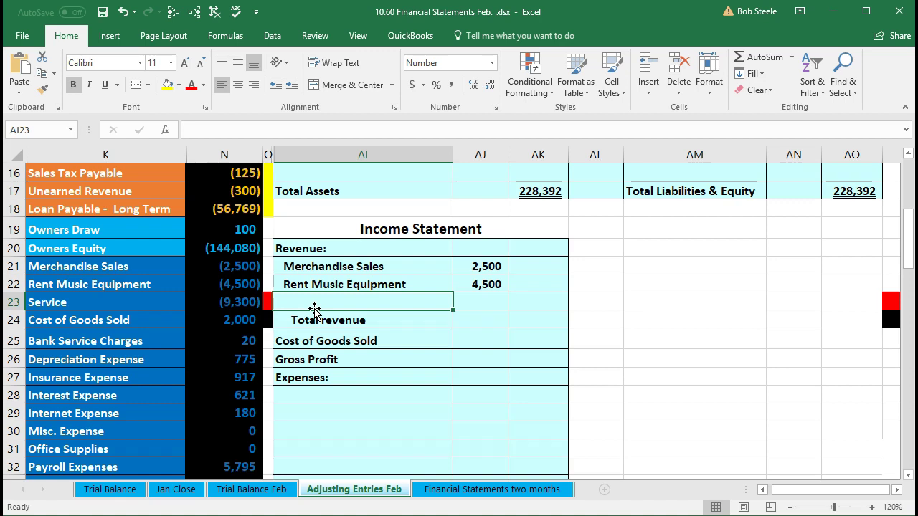
{"action": "type", "text": "="}
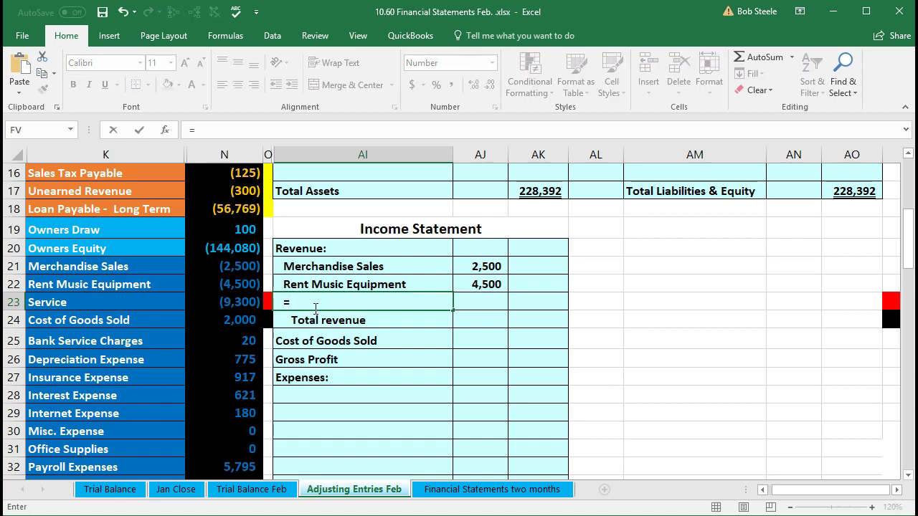
{"action": "left_click", "coordinate": [79, 302]}
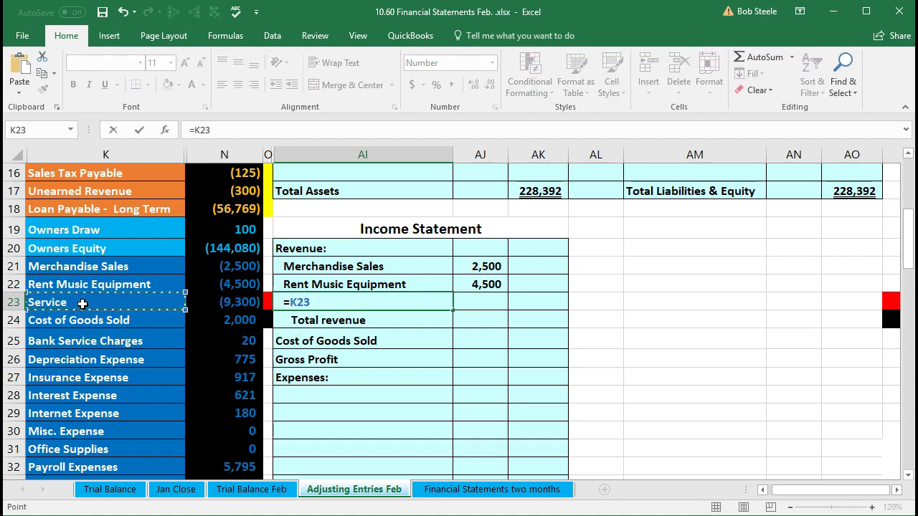
{"action": "key", "text": "Tab"}
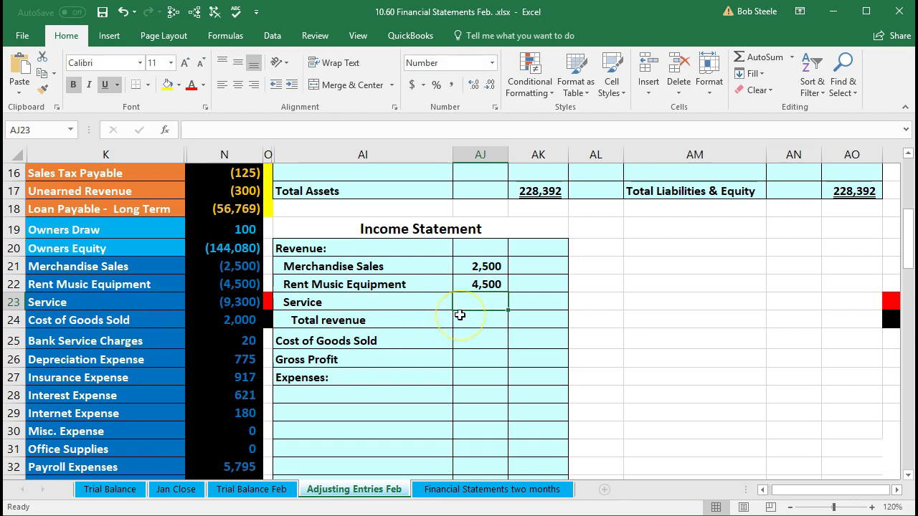
{"action": "type", "text": "-"}
{"action": "left_click", "coordinate": [246, 303]}
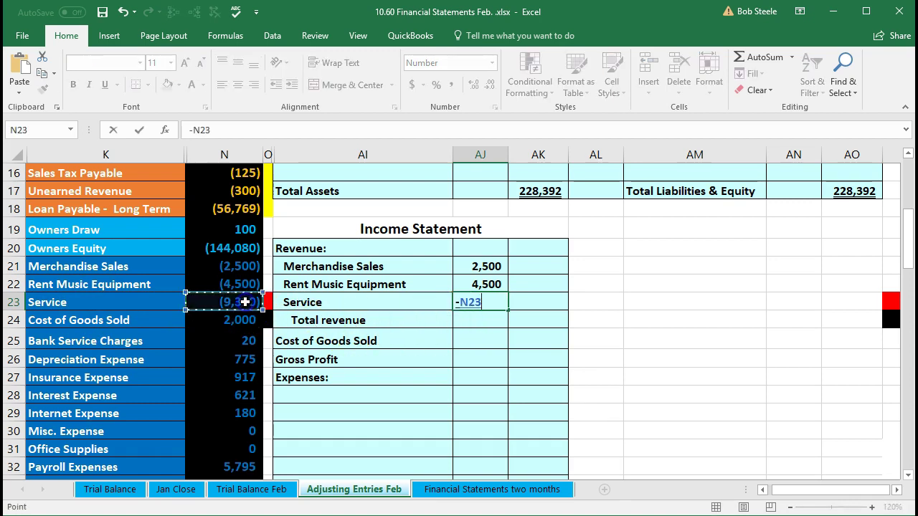
{"action": "key", "text": "Return"}
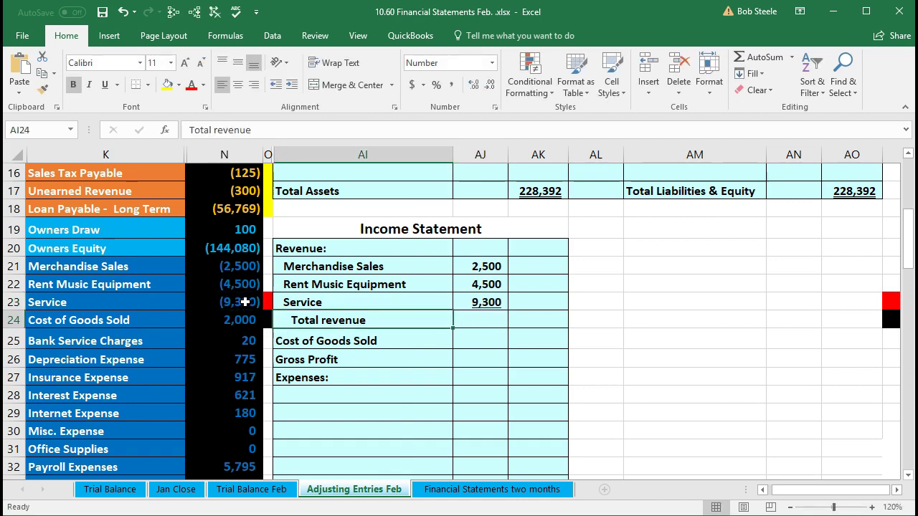
Step: Calculate Total revenue in AK24 as the SUM of the three revenue amounts in AJ21:AJ23 and check the formula
{"action": "left_click", "coordinate": [477, 273]}
{"action": "left_click_drag", "start_coordinate": [476, 279], "coordinate": [477, 299]}
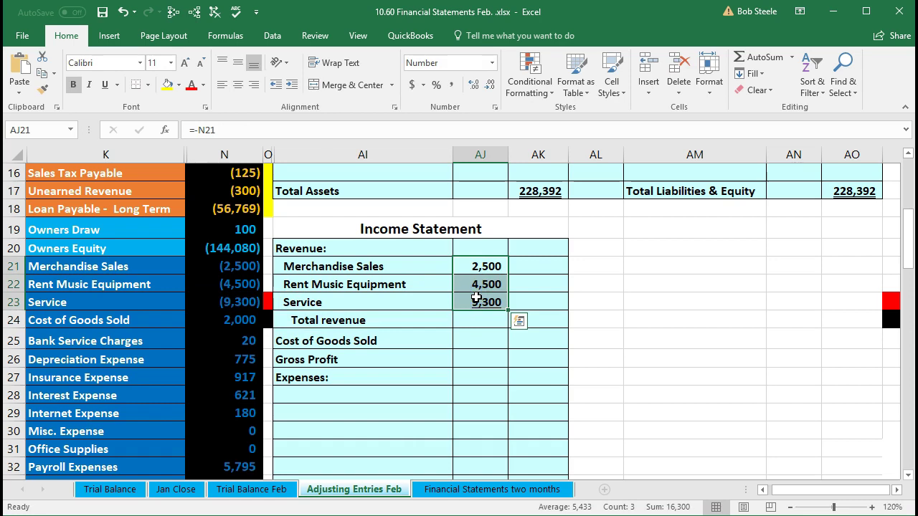
{"action": "left_click", "coordinate": [549, 319]}
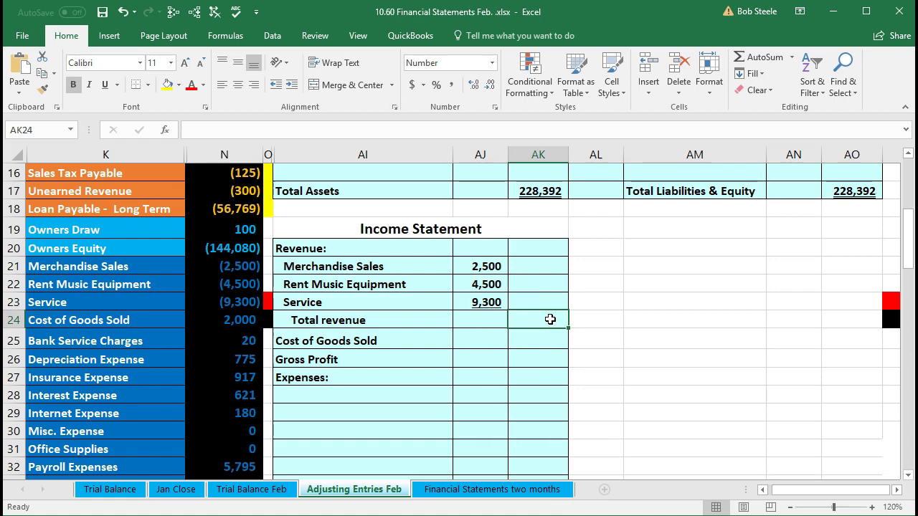
{"action": "type", "text": "="}
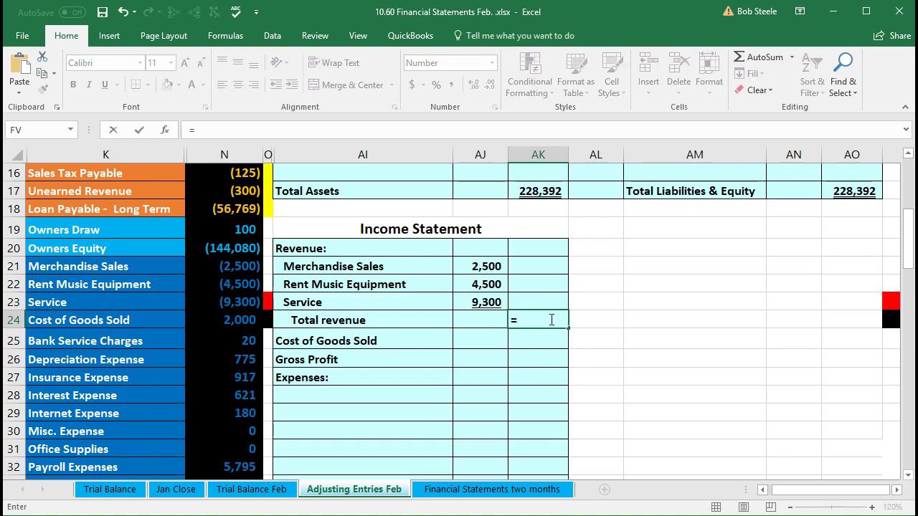
{"action": "type", "text": "sum"}
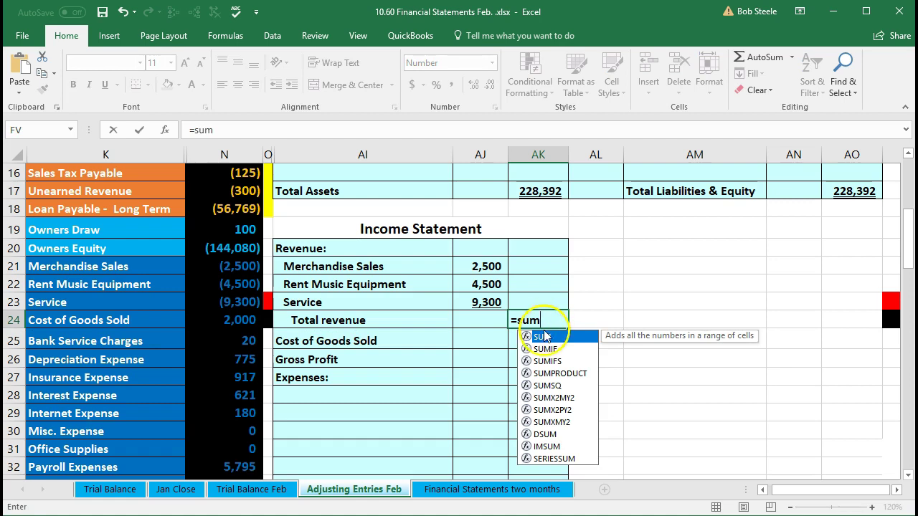
{"action": "double_click", "coordinate": [545, 335]}
{"action": "left_click", "coordinate": [461, 267]}
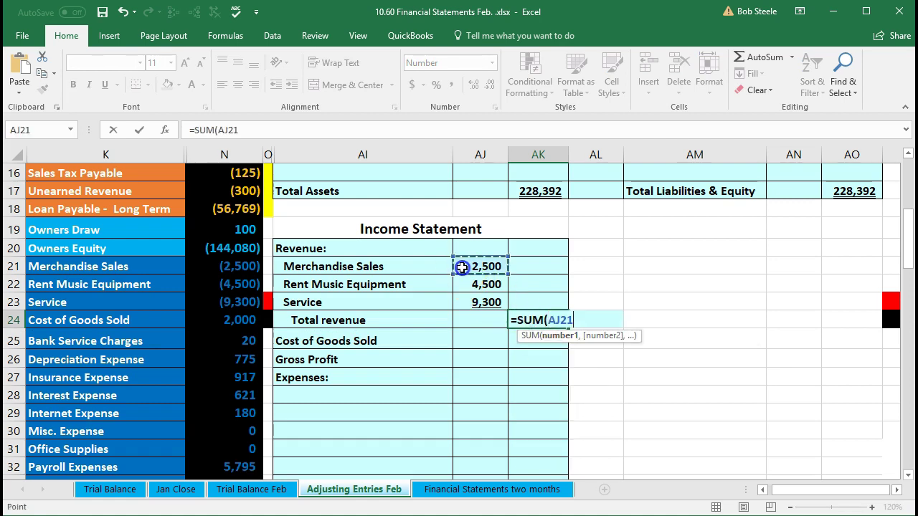
{"action": "left_click_drag", "start_coordinate": [462, 267], "coordinate": [455, 307]}
{"action": "key", "text": "Return"}
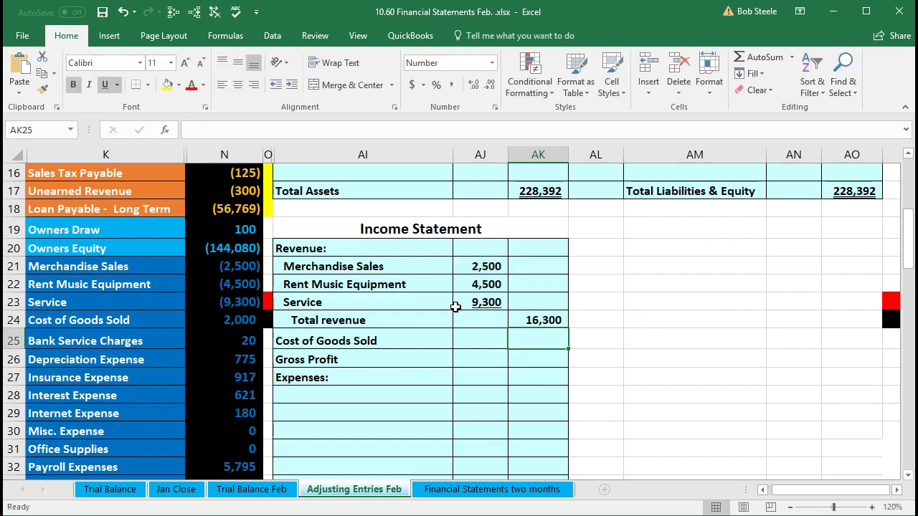
{"action": "left_click", "coordinate": [527, 317]}
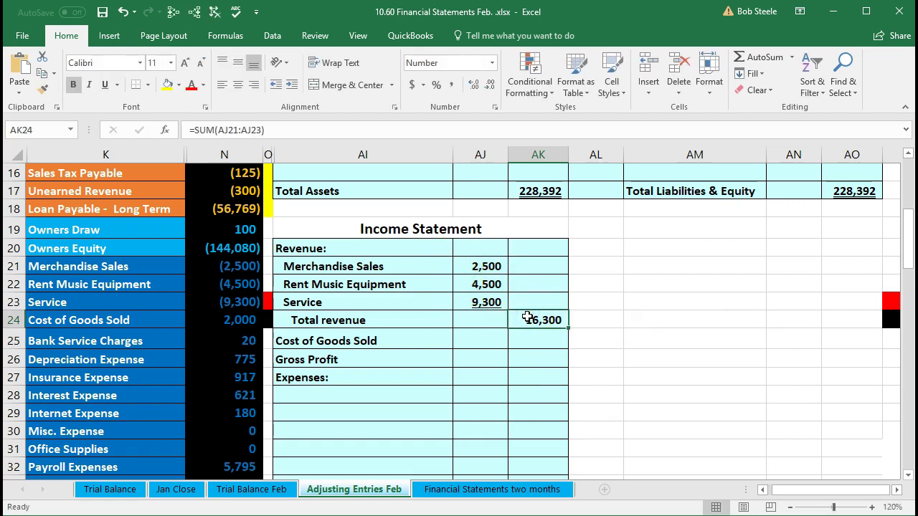
Step: Mark the three revenue accounts as used by filling O21:O23 yellow, and compare the N21:N23 sum with total revenue
{"action": "left_click_drag", "start_coordinate": [264, 268], "coordinate": [269, 299]}
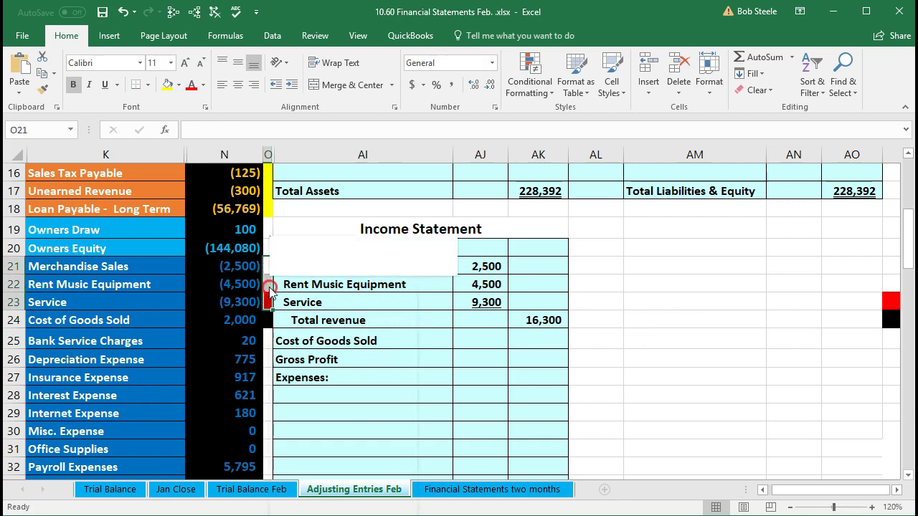
{"action": "right_click", "coordinate": [270, 292]}
{"action": "left_click", "coordinate": [329, 266]}
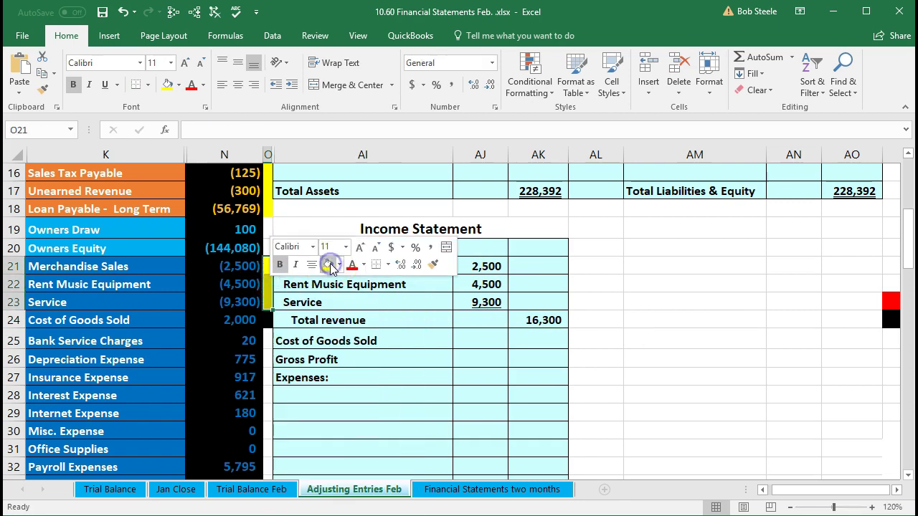
{"action": "left_click", "coordinate": [321, 339]}
{"action": "left_click_drag", "start_coordinate": [206, 269], "coordinate": [211, 297]}
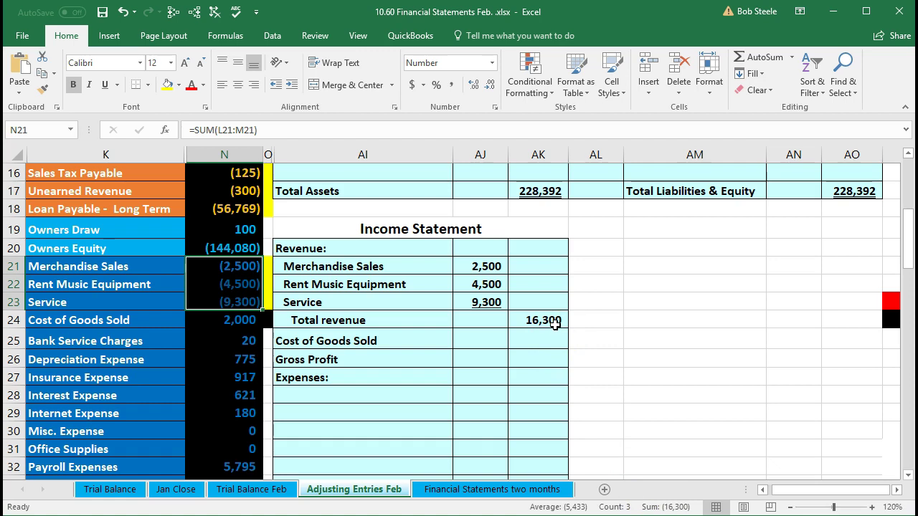
Step: Link the Cost of Goods Sold amount in AK25 to N24 and fill the marker cell O24 yellow
{"action": "left_click", "coordinate": [390, 340]}
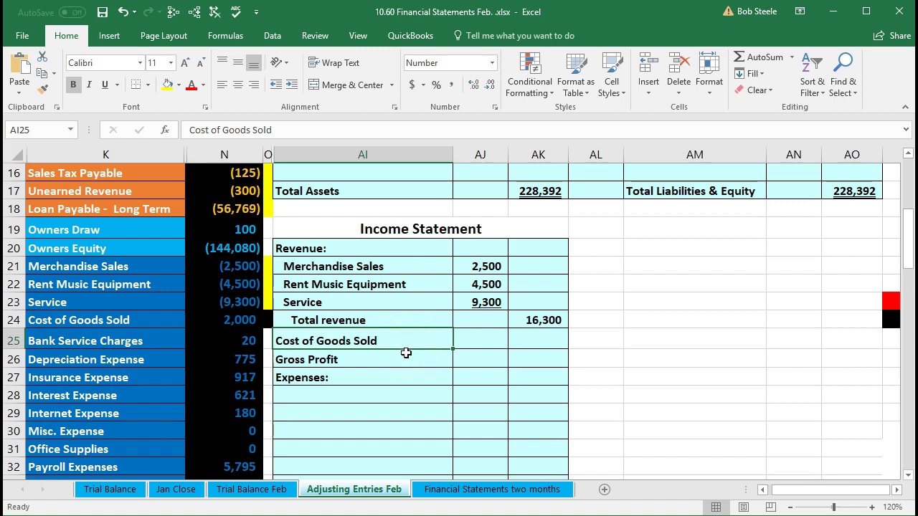
{"action": "key", "text": "Right"}
{"action": "key", "text": "Right"}
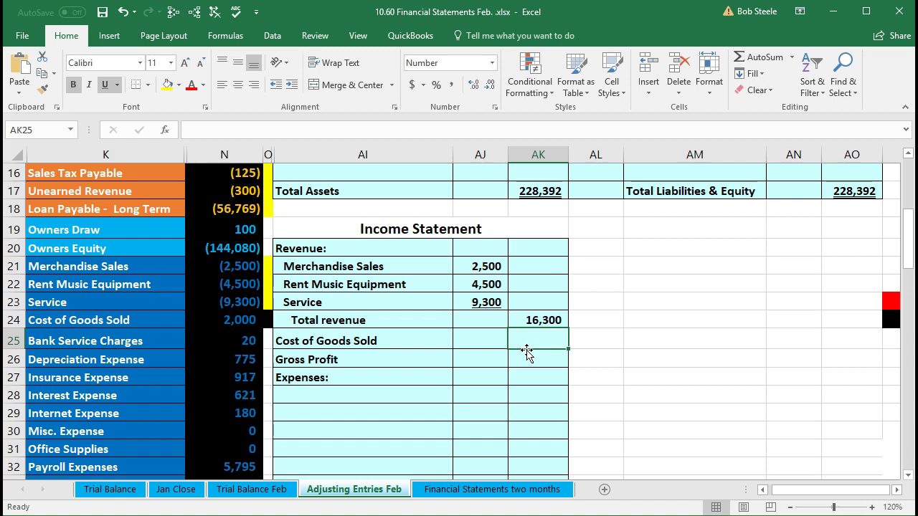
{"action": "type", "text": "="}
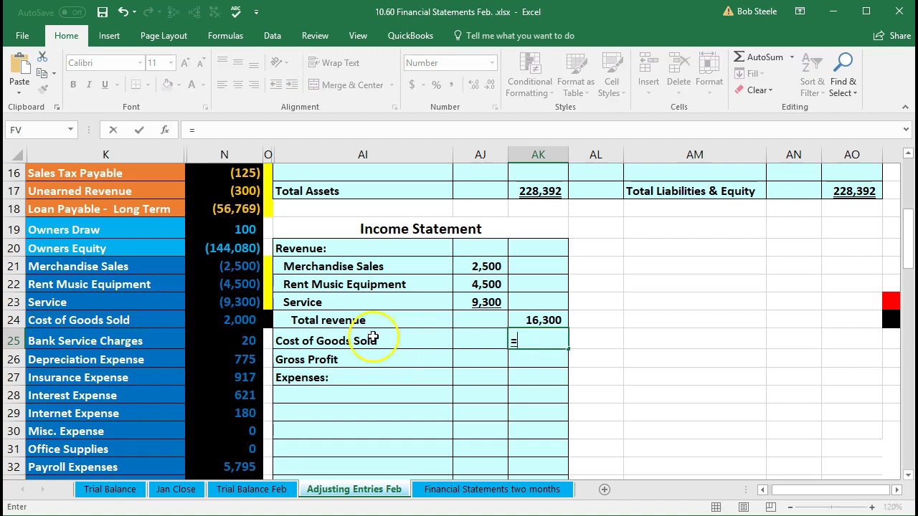
{"action": "left_click", "coordinate": [244, 320]}
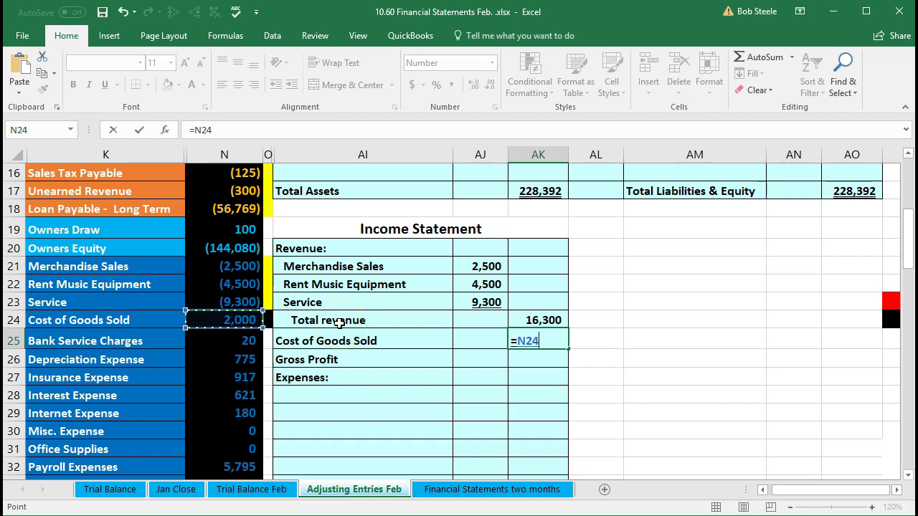
{"action": "key", "text": "Return"}
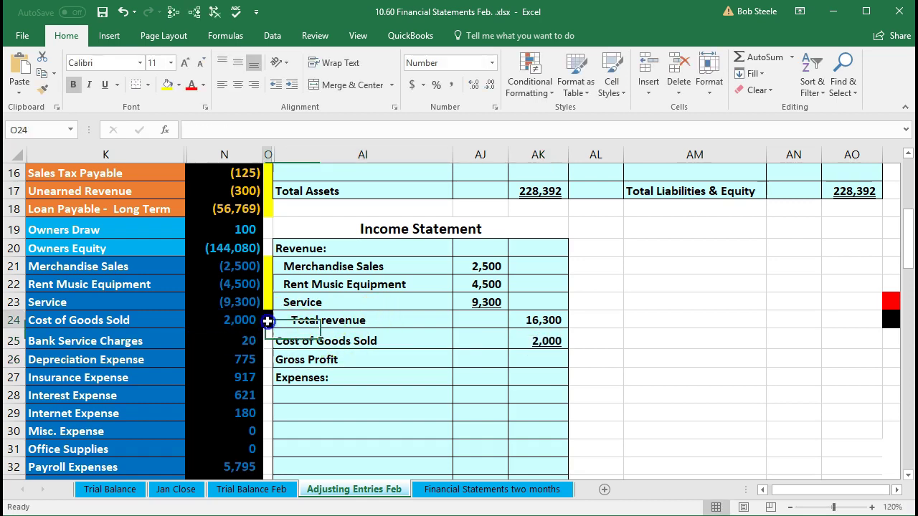
{"action": "right_click", "coordinate": [266, 320]}
{"action": "left_click", "coordinate": [327, 301]}
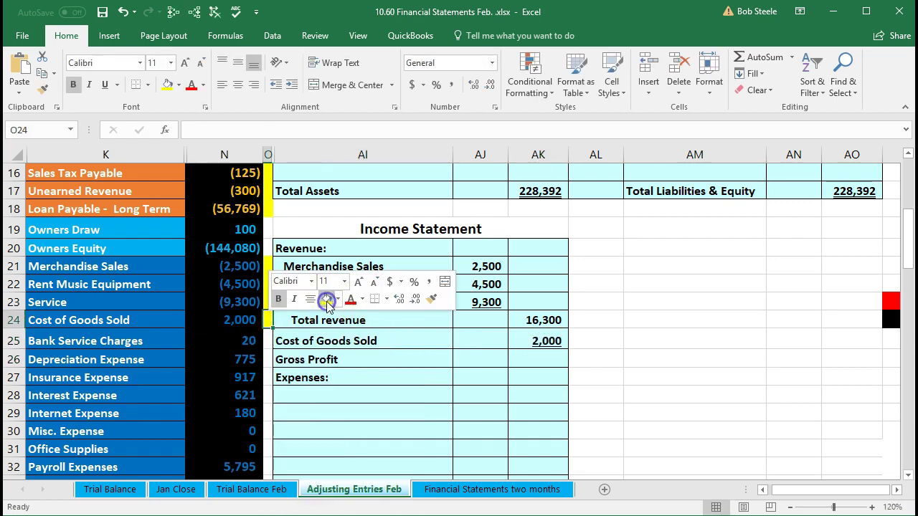
{"action": "left_click", "coordinate": [358, 372]}
Step: Calculate Gross Profit in AK26 as total revenue minus cost of goods sold with =AK24-AK25
{"action": "left_click", "coordinate": [358, 361]}
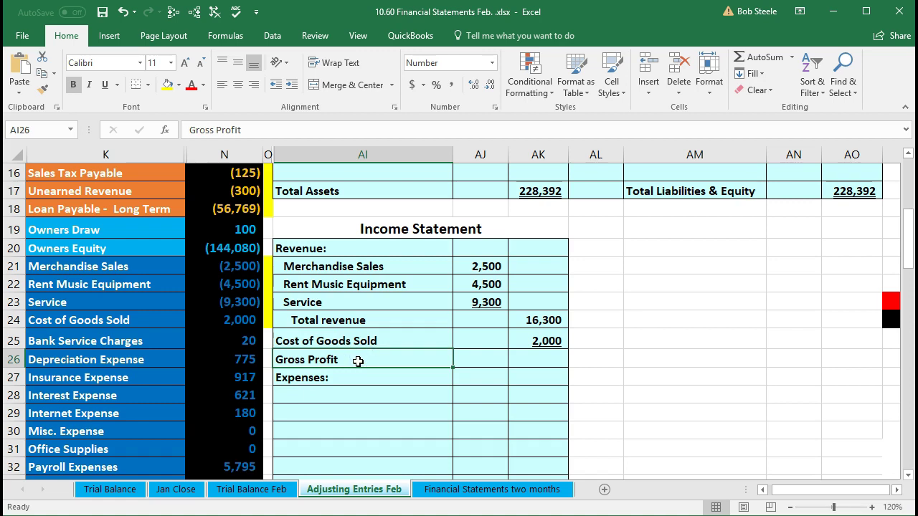
{"action": "key", "text": "Right"}
{"action": "key", "text": "Right"}
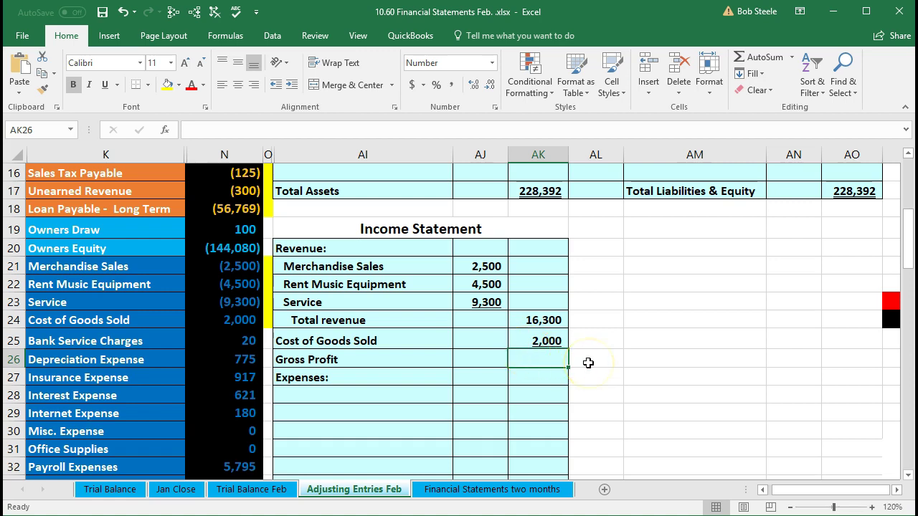
{"action": "type", "text": "="}
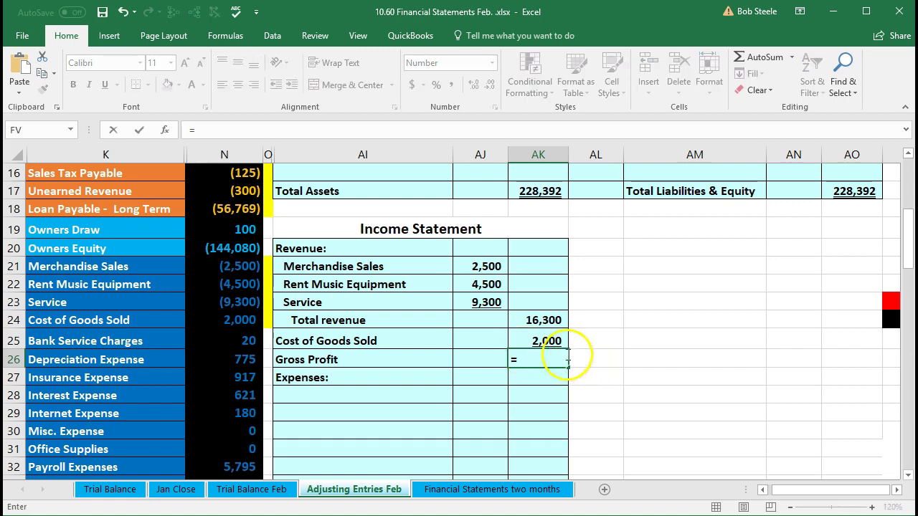
{"action": "left_click", "coordinate": [515, 320]}
{"action": "type", "text": "-"}
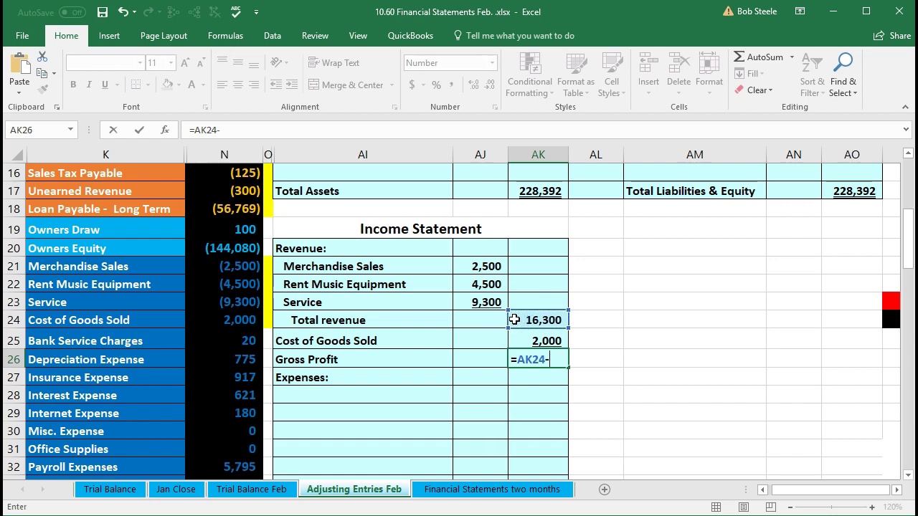
{"action": "left_click", "coordinate": [517, 341]}
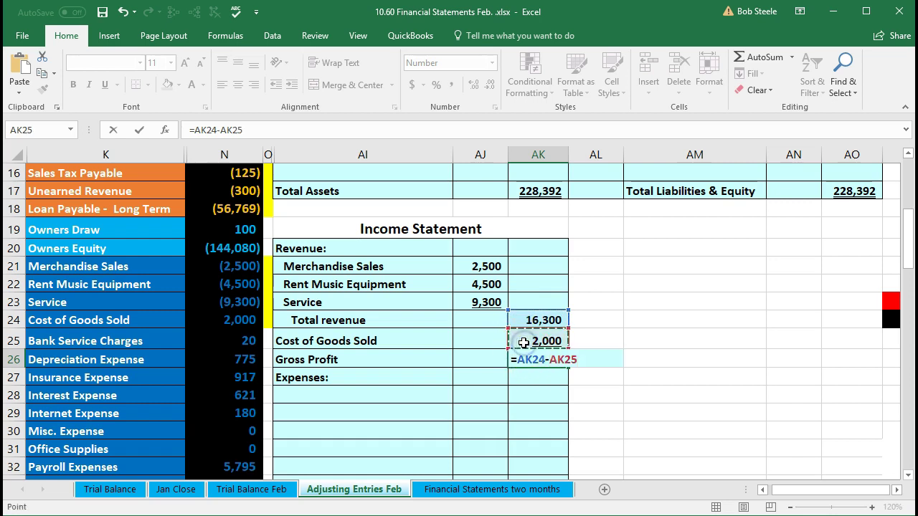
{"action": "key", "text": "Return"}
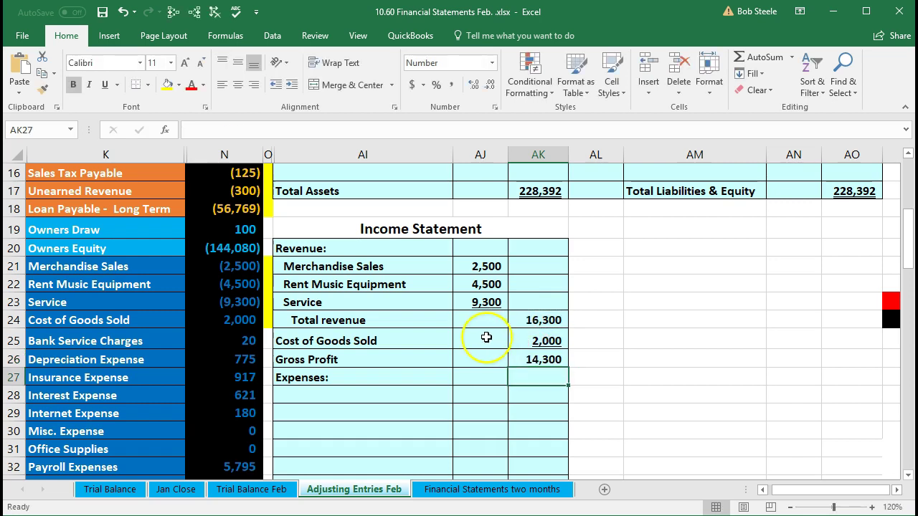
Step: Review the accounts in K25:K35 for the expense section, checking the Misc. Expense, Office Supplies and Interest Income balances
{"action": "scroll", "coordinate": [333, 342], "scroll_direction": "down", "scroll_amount": 1}
{"action": "left_click_drag", "start_coordinate": [129, 287], "coordinate": [117, 454]}
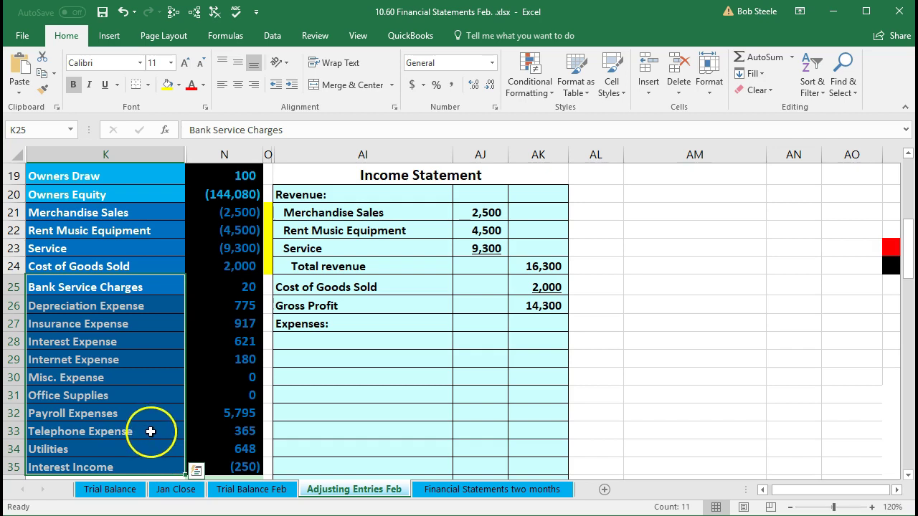
{"action": "left_click_drag", "start_coordinate": [160, 377], "coordinate": [215, 387]}
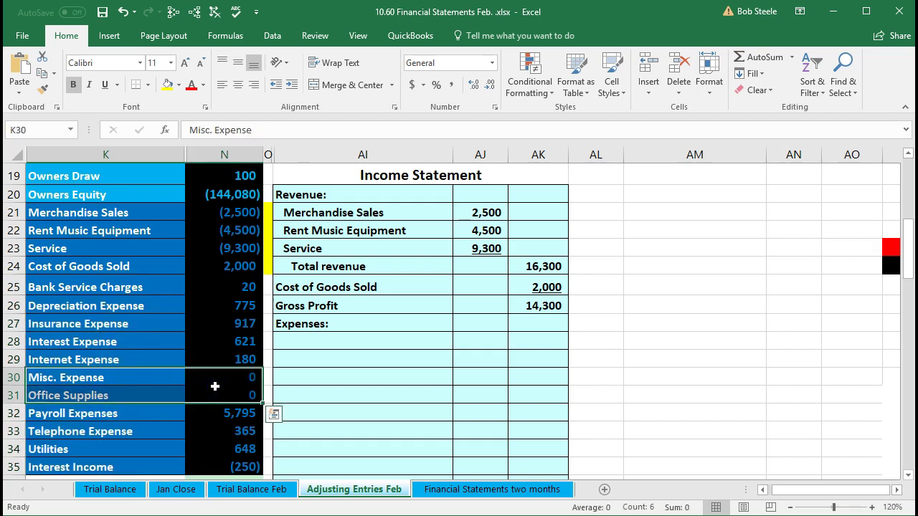
{"action": "left_click_drag", "start_coordinate": [168, 464], "coordinate": [199, 462]}
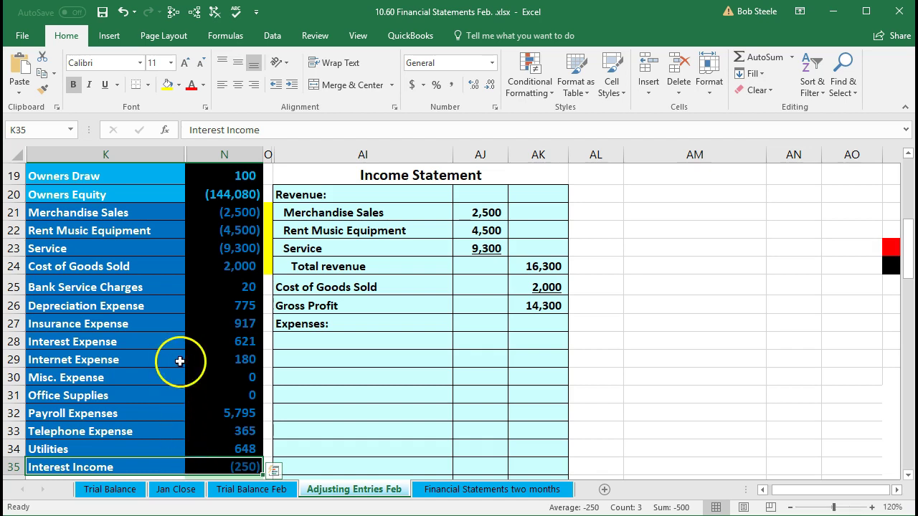
{"action": "left_click", "coordinate": [206, 381]}
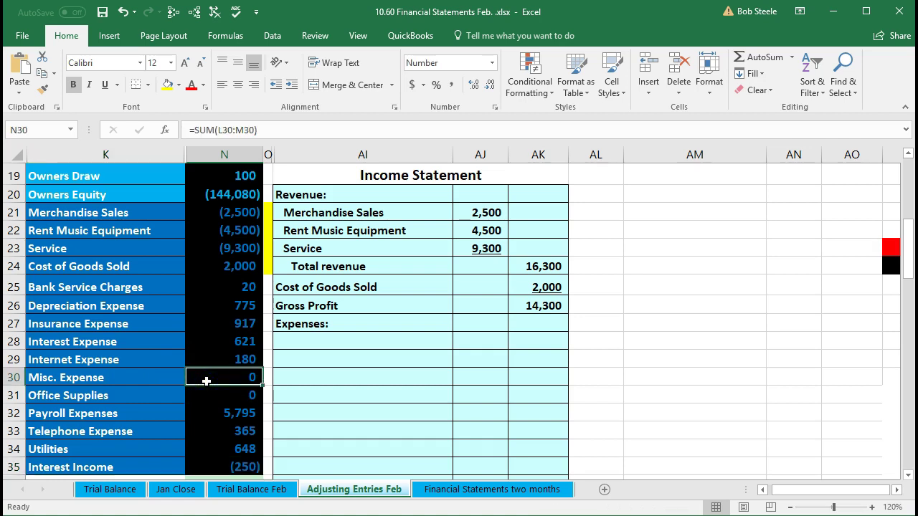
{"action": "left_click", "coordinate": [112, 287]}
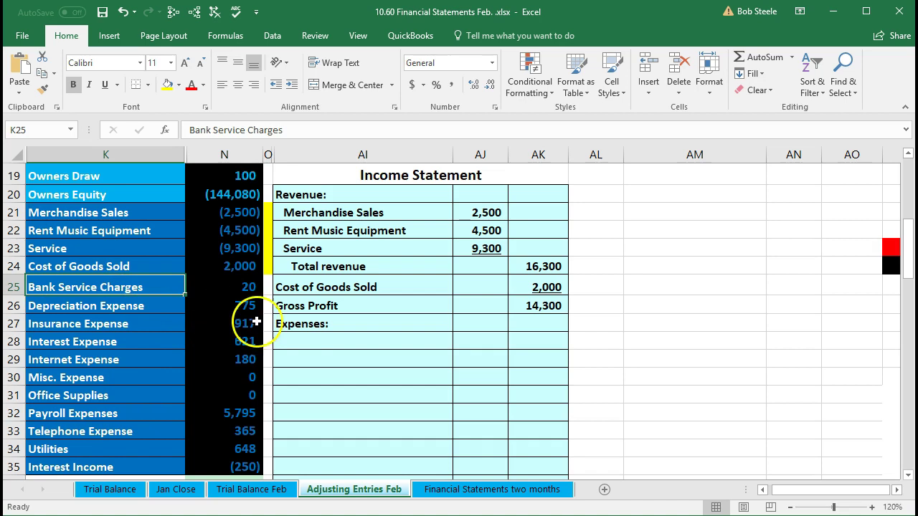
Step: Add the Bank Service Charges line under Expenses by linking AI28 to K25 and AJ28 to N25
{"action": "left_click", "coordinate": [301, 341]}
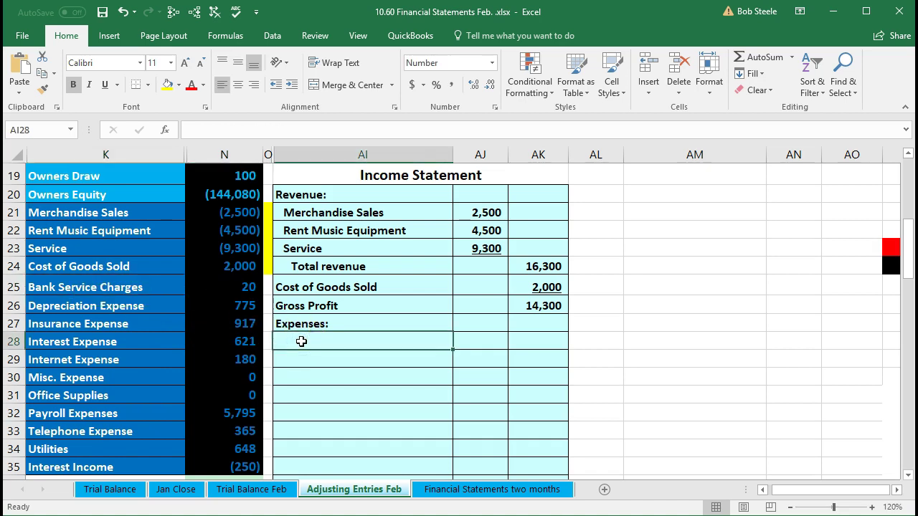
{"action": "type", "text": "="}
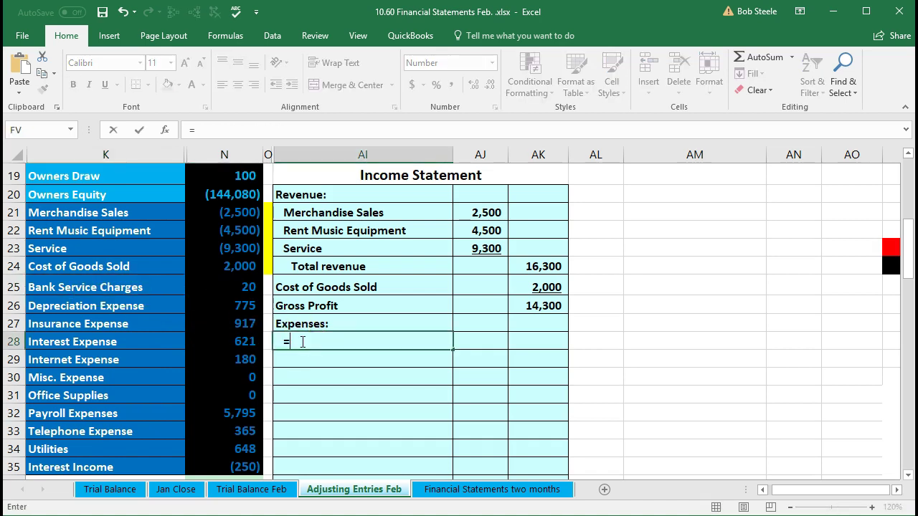
{"action": "left_click", "coordinate": [143, 288]}
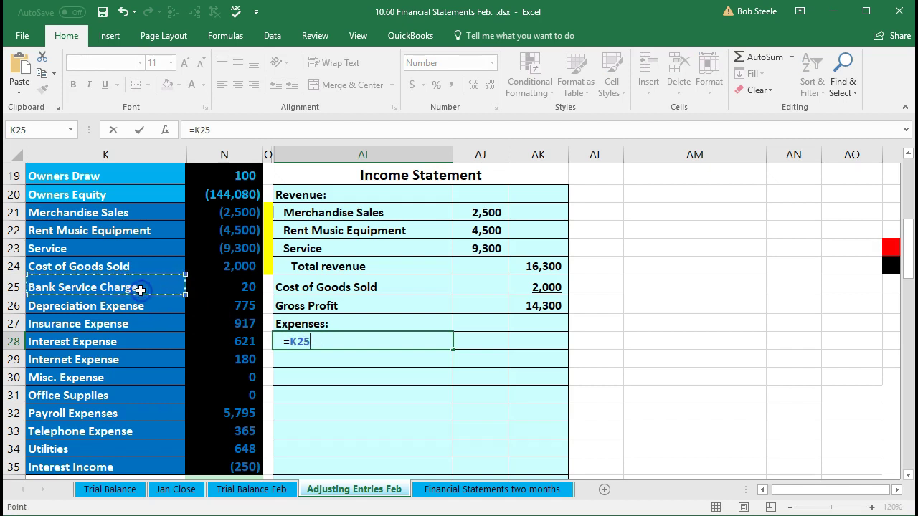
{"action": "key", "text": "Tab"}
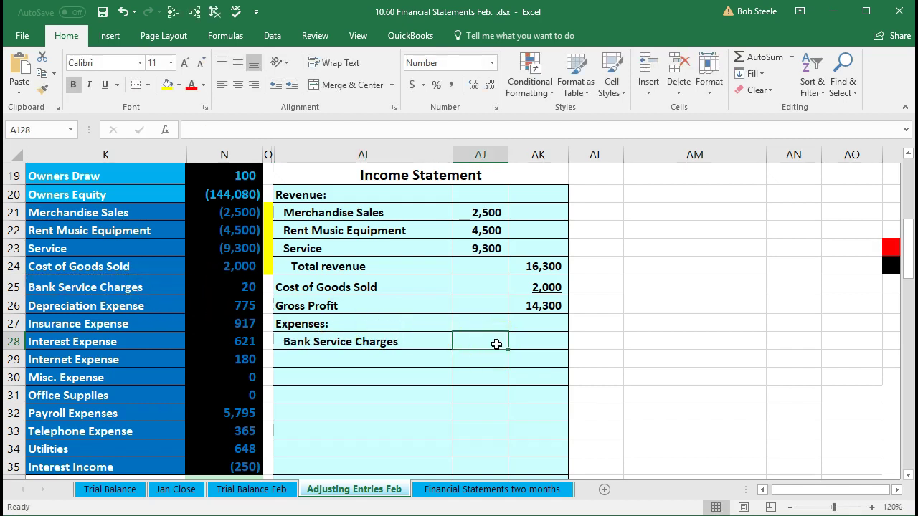
{"action": "type", "text": "="}
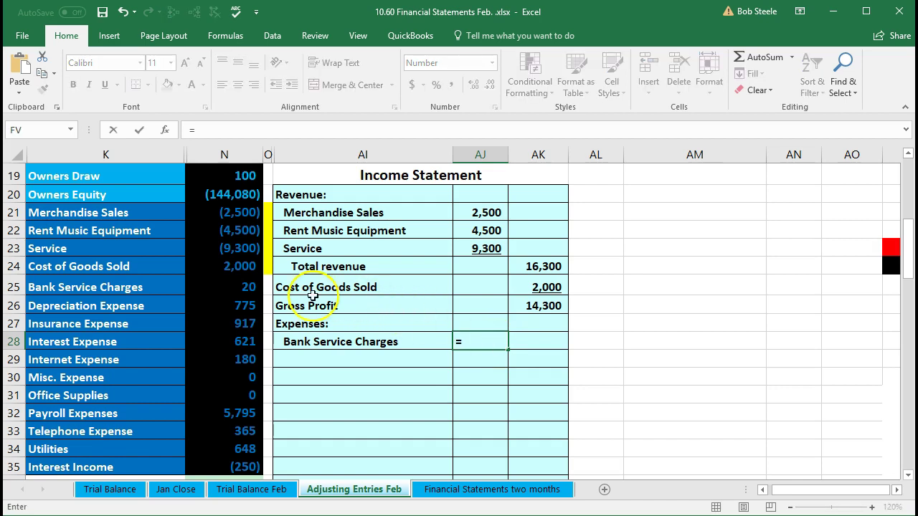
{"action": "left_click", "coordinate": [251, 288]}
{"action": "key", "text": "Return"}
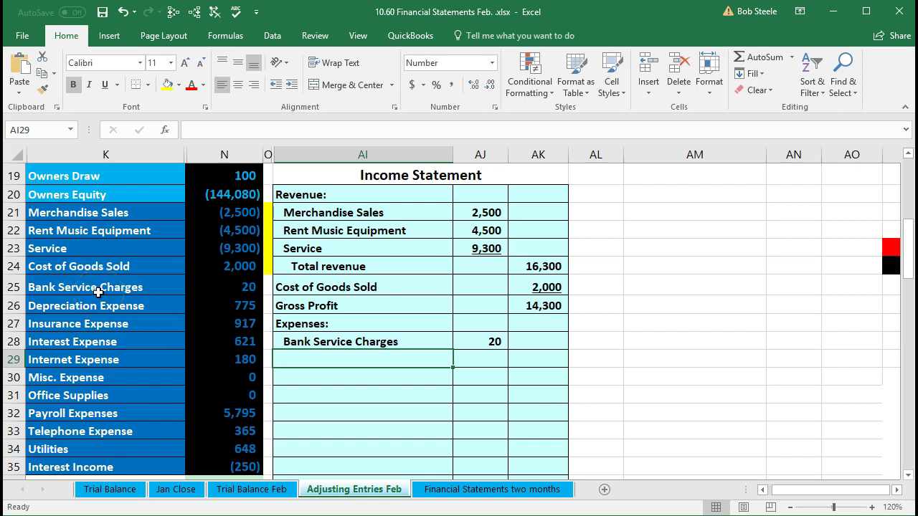
Step: Add the Depreciation Expense line by linking its name in AI29 to K26 and its amount in AJ29 to N26
{"action": "left_click_drag", "start_coordinate": [99, 292], "coordinate": [94, 428]}
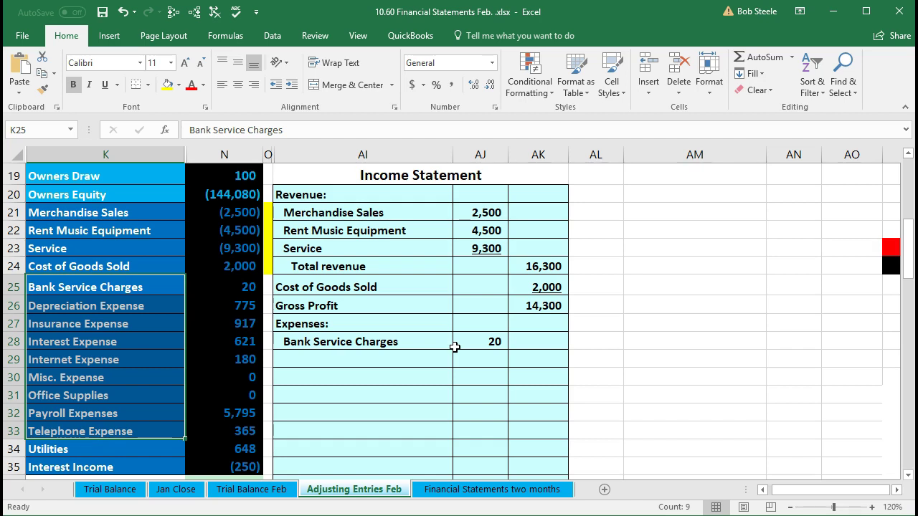
{"action": "left_click", "coordinate": [379, 358]}
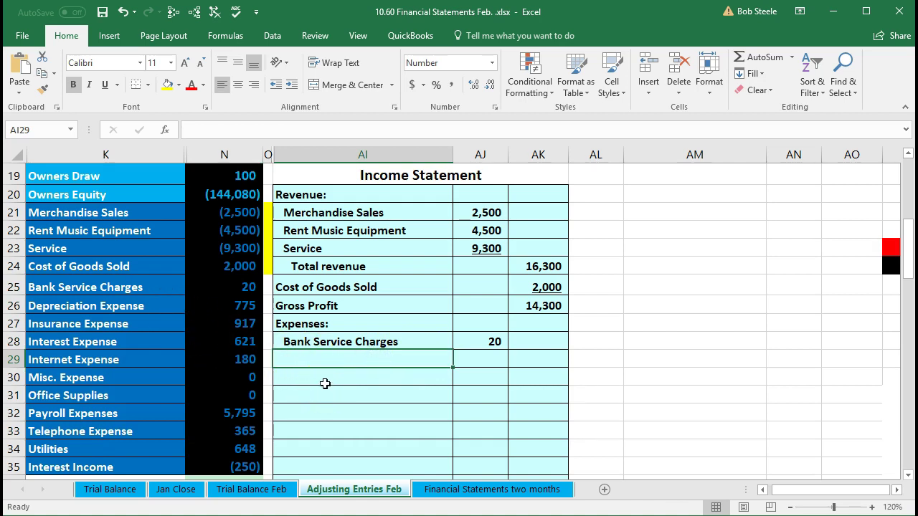
{"action": "type", "text": "="}
{"action": "left_click", "coordinate": [135, 306]}
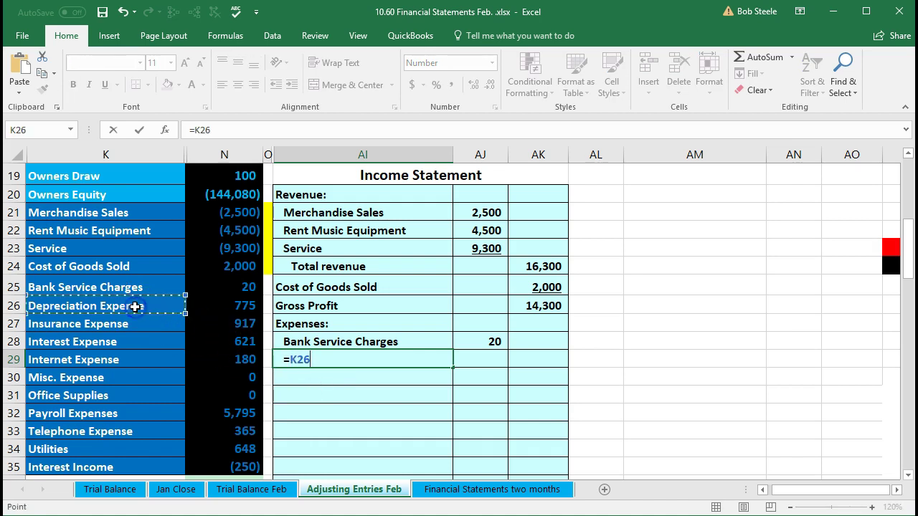
{"action": "key", "text": "Tab"}
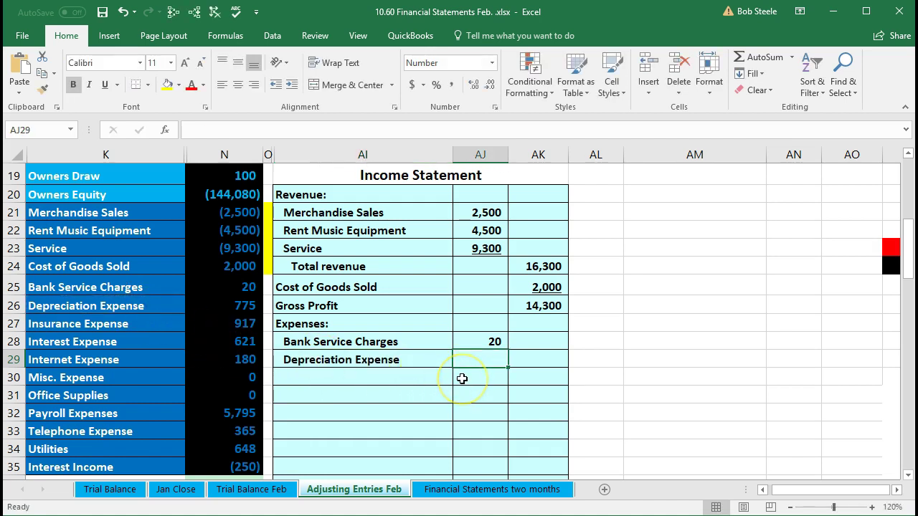
{"action": "type", "text": "="}
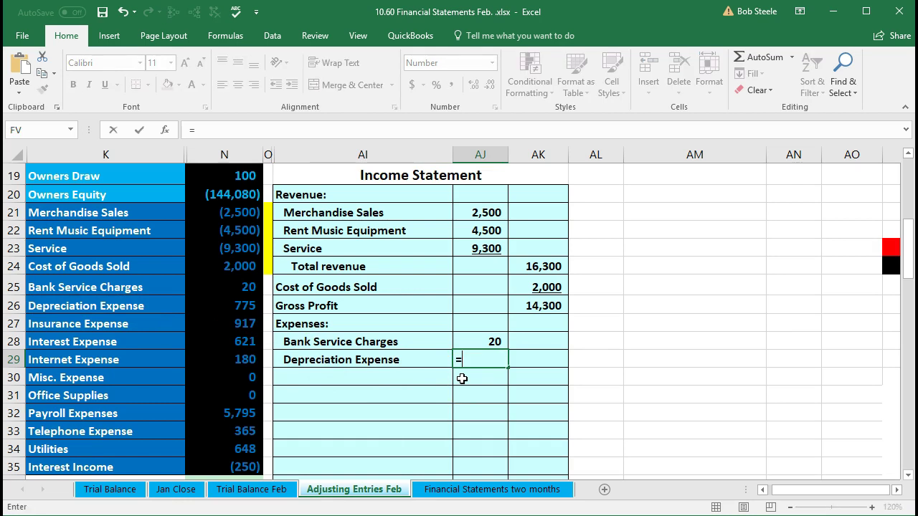
{"action": "left_click", "coordinate": [253, 310]}
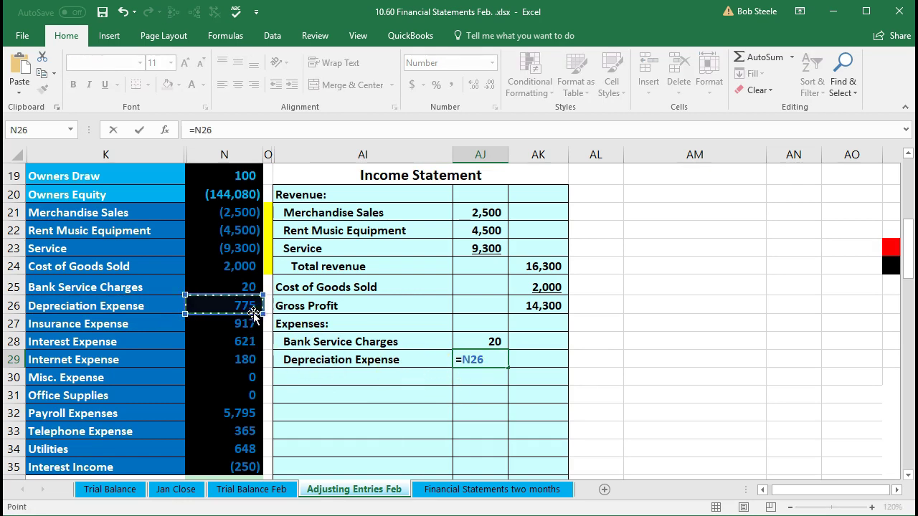
{"action": "key", "text": "Return"}
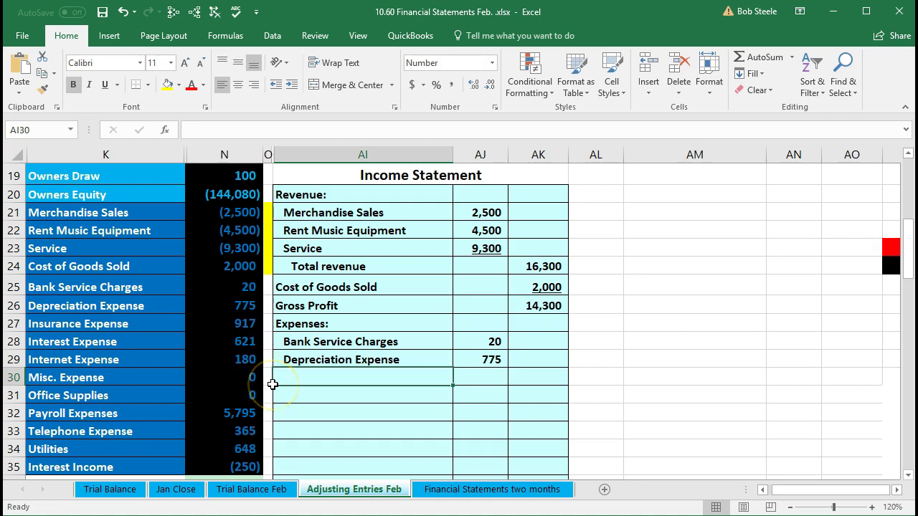
Step: Add the Insurance Expense line by linking its name in AI30 to K27 and its amount in AJ30 to N27
{"action": "type", "text": "="}
{"action": "left_click", "coordinate": [121, 326]}
{"action": "key", "text": "Tab"}
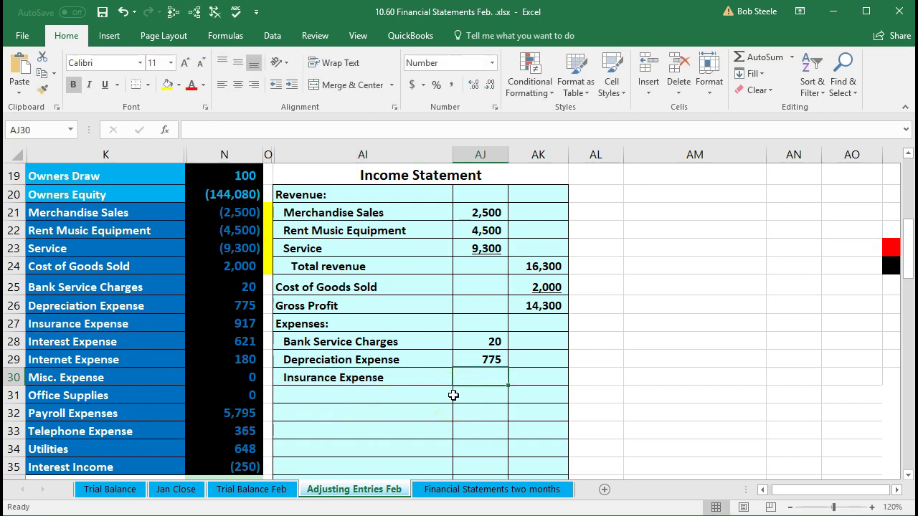
{"action": "type", "text": "="}
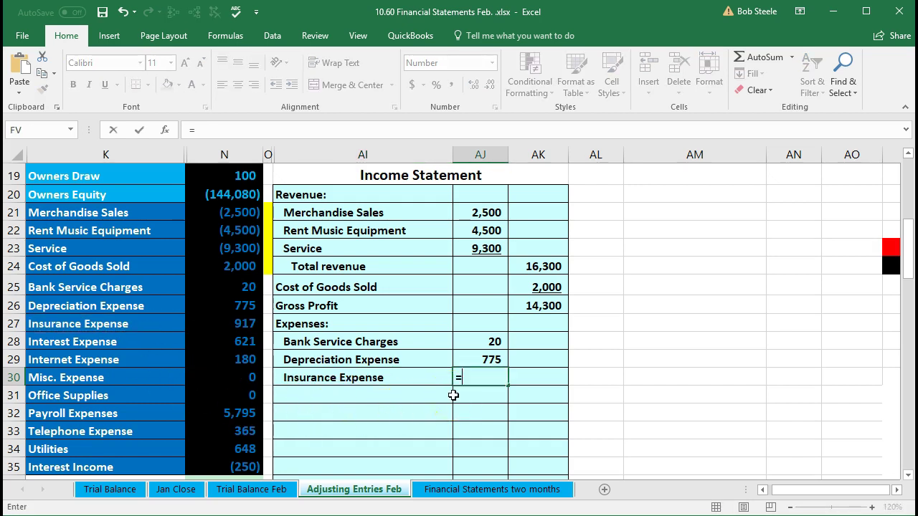
{"action": "left_click", "coordinate": [240, 323]}
{"action": "key", "text": "Return"}
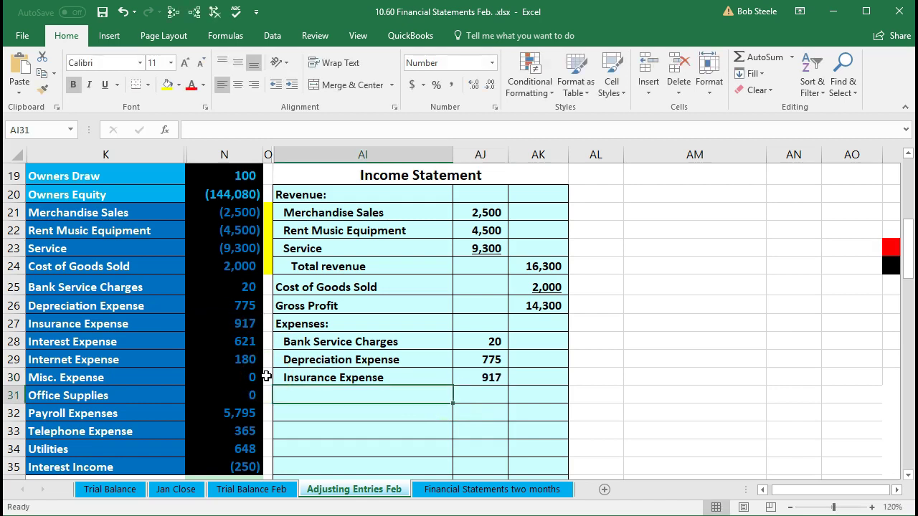
Step: Add the Interest Expense line by linking its name in AI31 to K28 and its amount in AJ31 to N28
{"action": "left_click", "coordinate": [316, 400]}
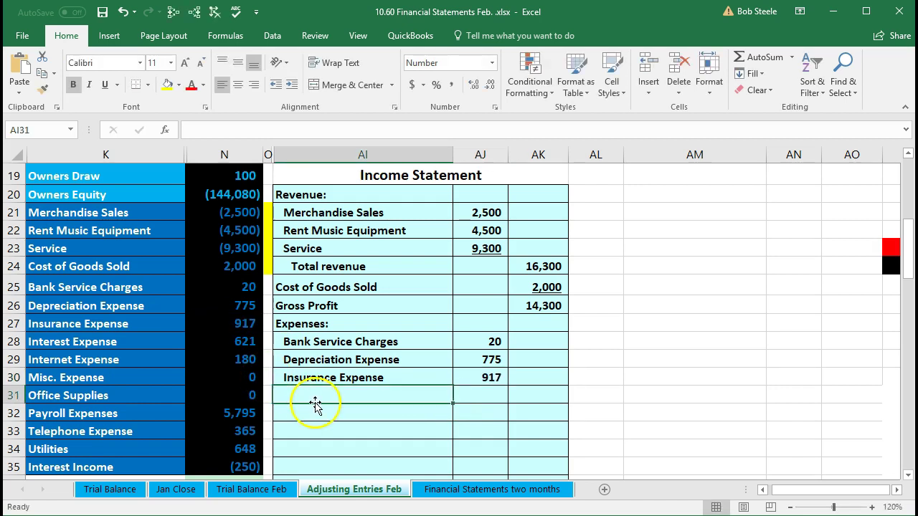
{"action": "type", "text": "="}
{"action": "left_click", "coordinate": [129, 342]}
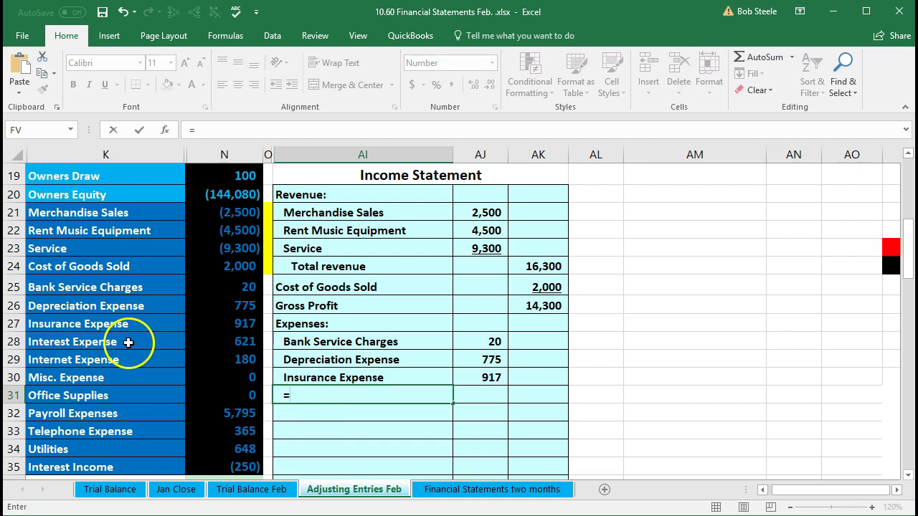
{"action": "key", "text": "Tab"}
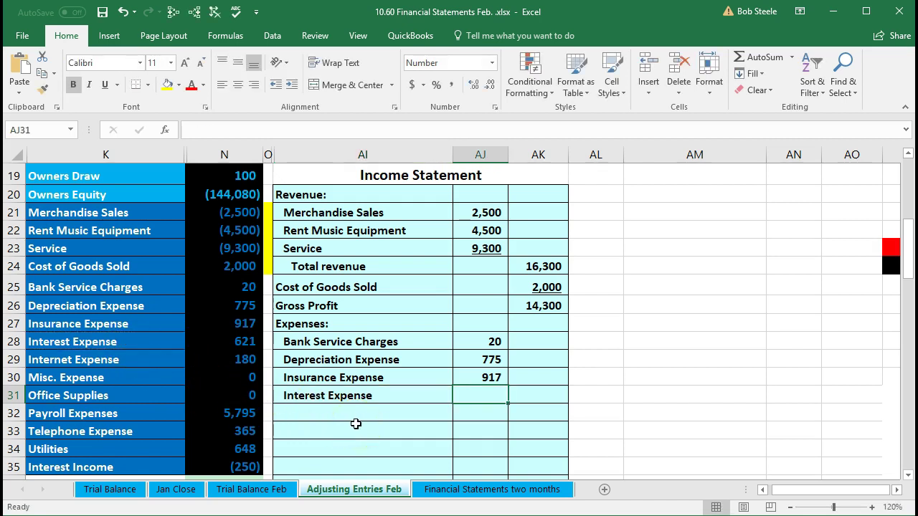
{"action": "type", "text": "="}
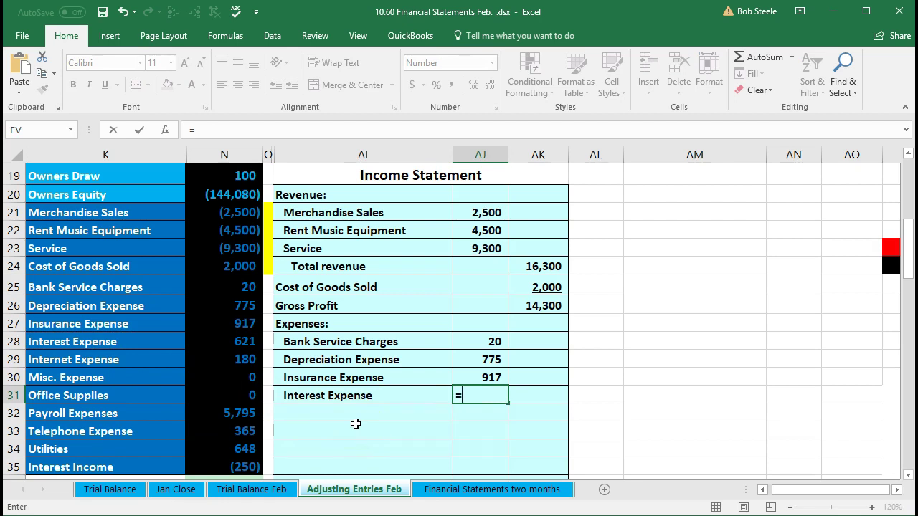
{"action": "left_click", "coordinate": [244, 344]}
{"action": "key", "text": "Return"}
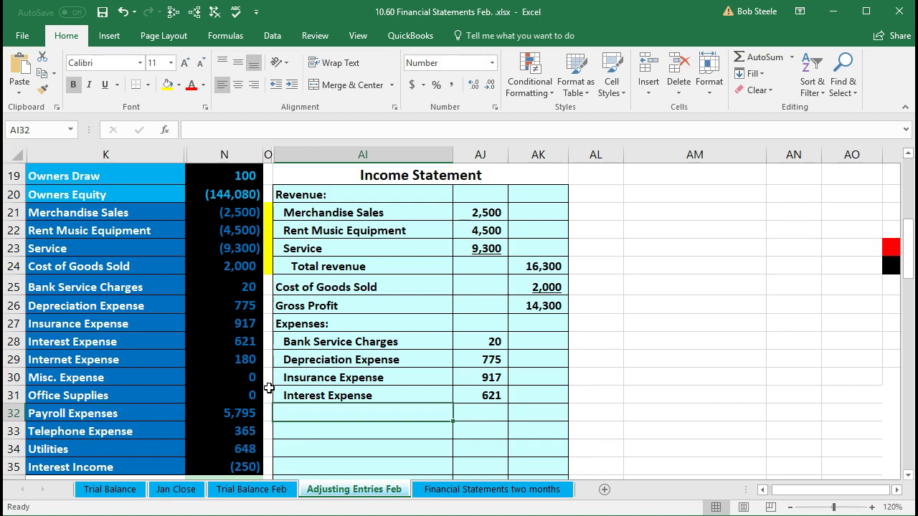
Step: Add the Internet Expense line by linking its name in AI32 to K29 and its amount in AJ32 to N29
{"action": "type", "text": "="}
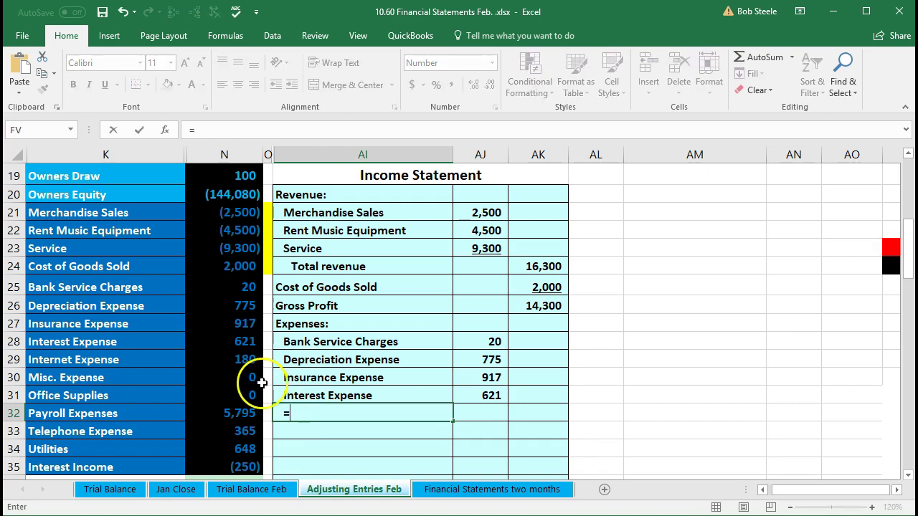
{"action": "left_click", "coordinate": [133, 362]}
{"action": "key", "text": "Return"}
{"action": "left_click", "coordinate": [471, 420]}
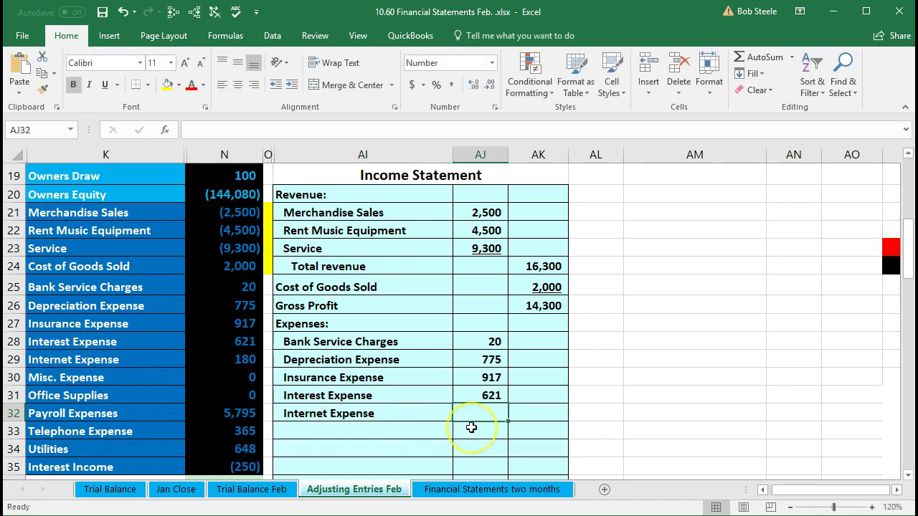
{"action": "type", "text": "="}
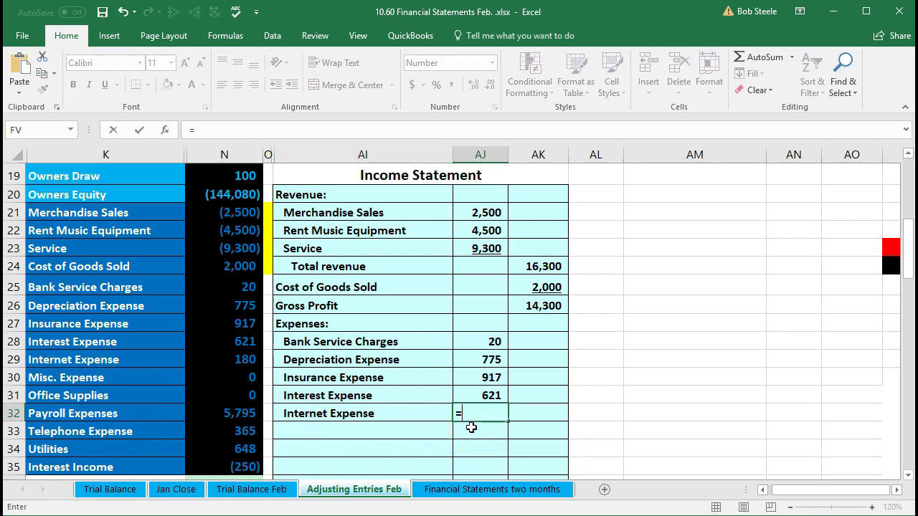
{"action": "left_click", "coordinate": [244, 359]}
{"action": "key", "text": "Return"}
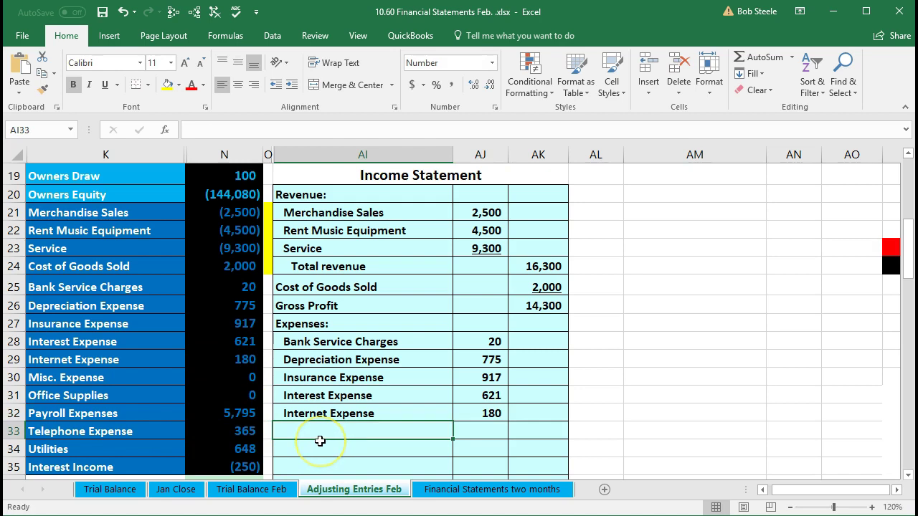
Step: Add the Payroll Expenses line by linking its name in AI33 to K32 and its amount in AJ33 to N32
{"action": "type", "text": "="}
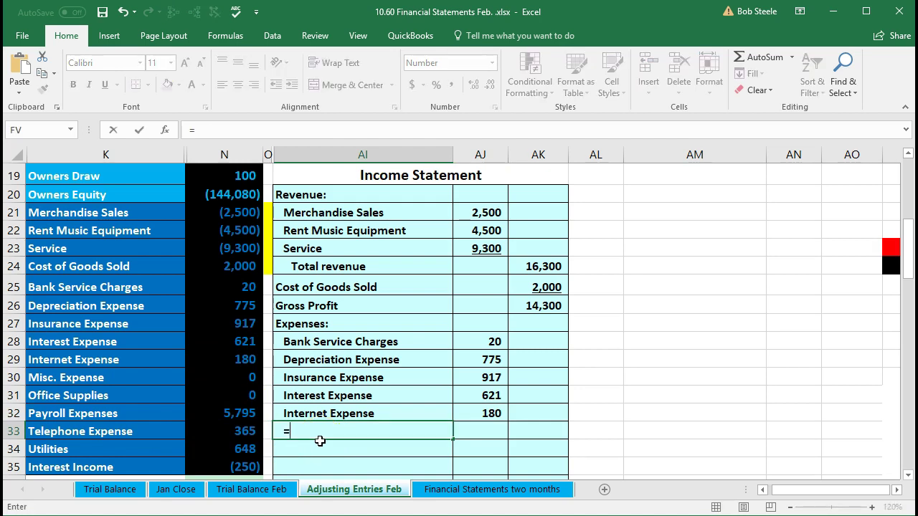
{"action": "left_click", "coordinate": [148, 413]}
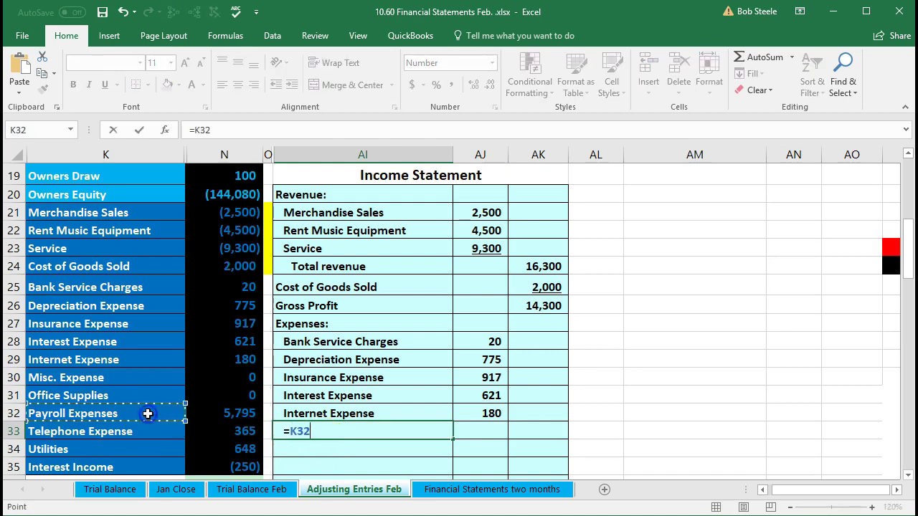
{"action": "key", "text": "Tab"}
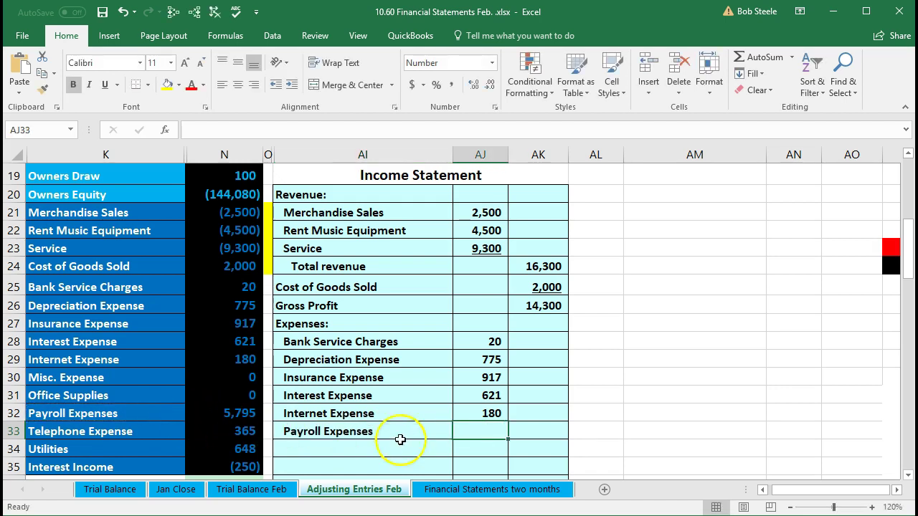
{"action": "scroll", "coordinate": [440, 460], "scroll_direction": "down", "scroll_amount": 1}
{"action": "scroll", "coordinate": [440, 460], "scroll_direction": "down", "scroll_amount": 1}
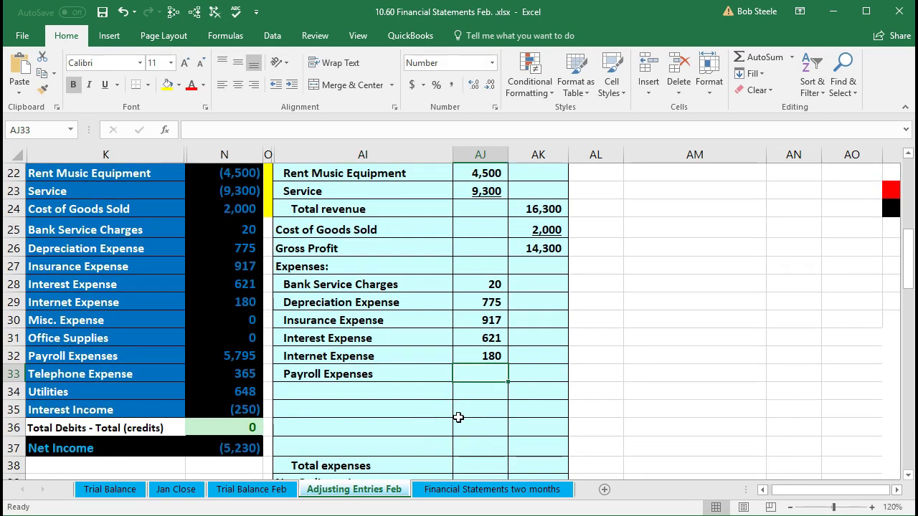
{"action": "type", "text": "="}
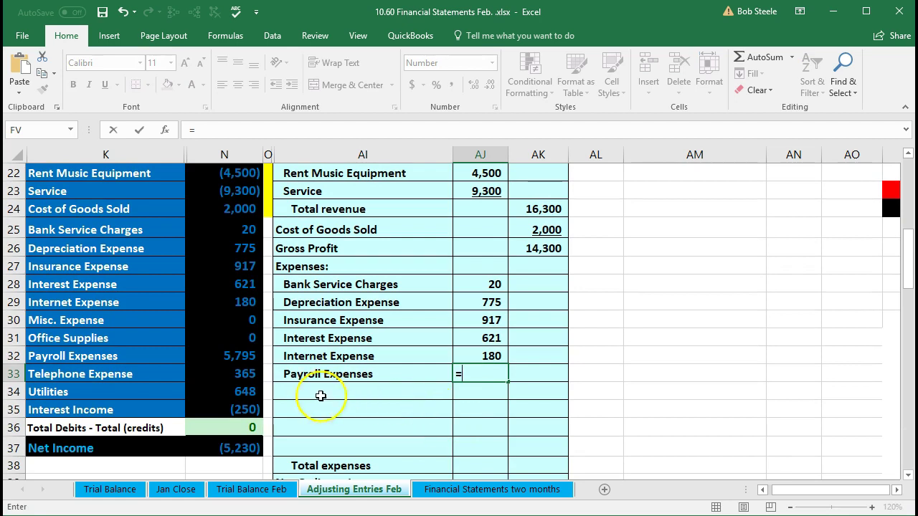
{"action": "left_click", "coordinate": [239, 355]}
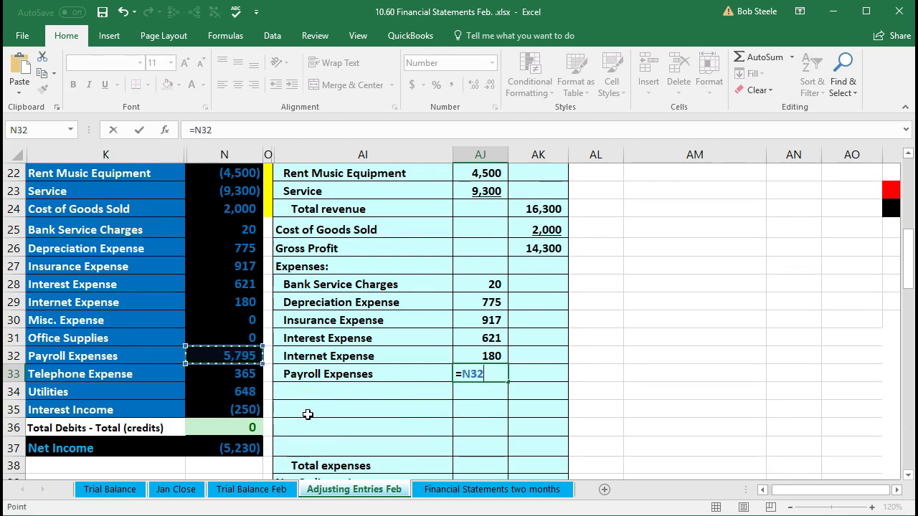
{"action": "left_click", "coordinate": [316, 395]}
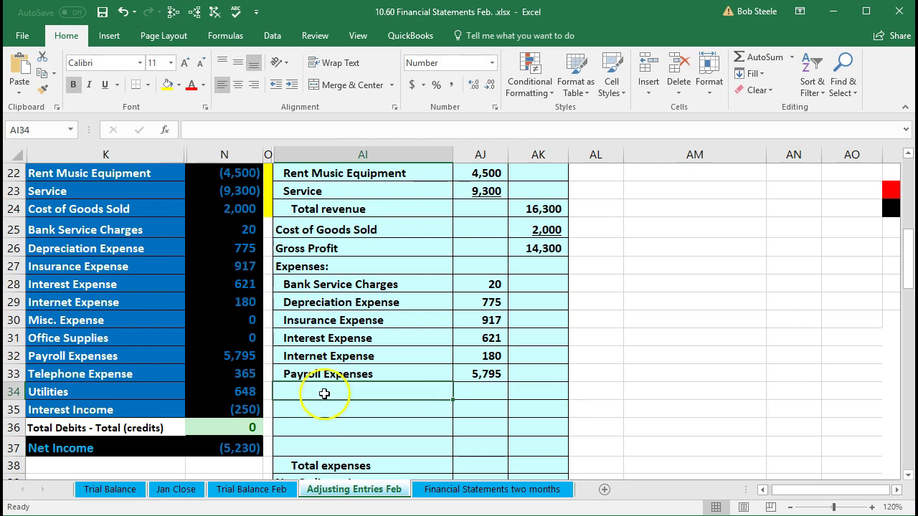
Step: Add the Telephone Expense line by linking its name in AI34 to K33 and its amount in AJ34 to N33
{"action": "type", "text": "="}
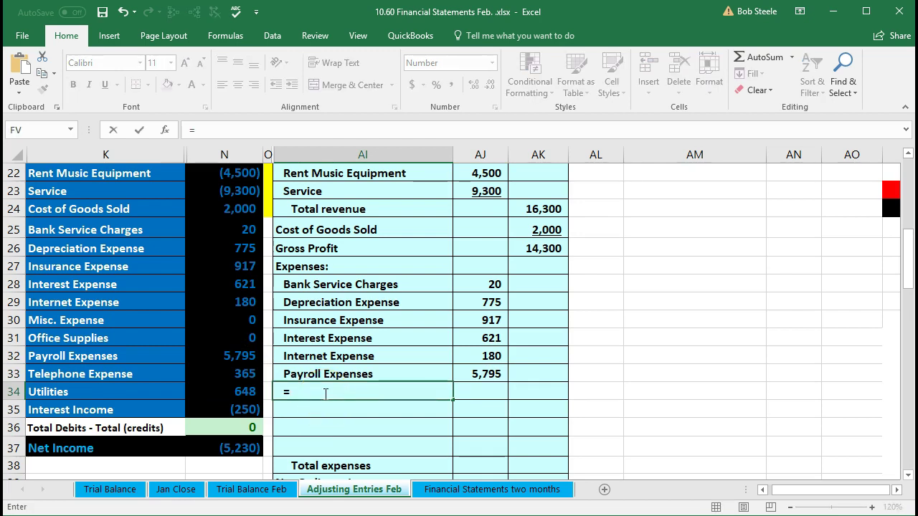
{"action": "left_click", "coordinate": [143, 374]}
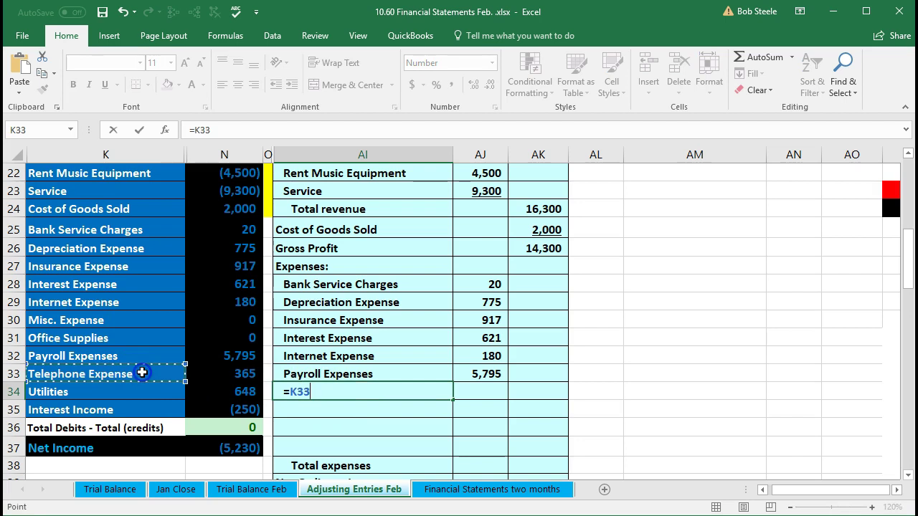
{"action": "key", "text": "Tab"}
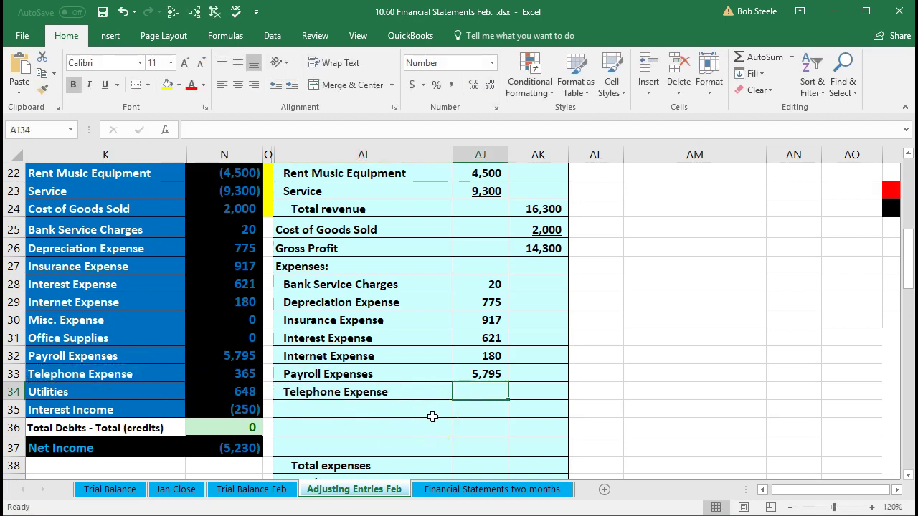
{"action": "type", "text": "="}
{"action": "left_click", "coordinate": [246, 375]}
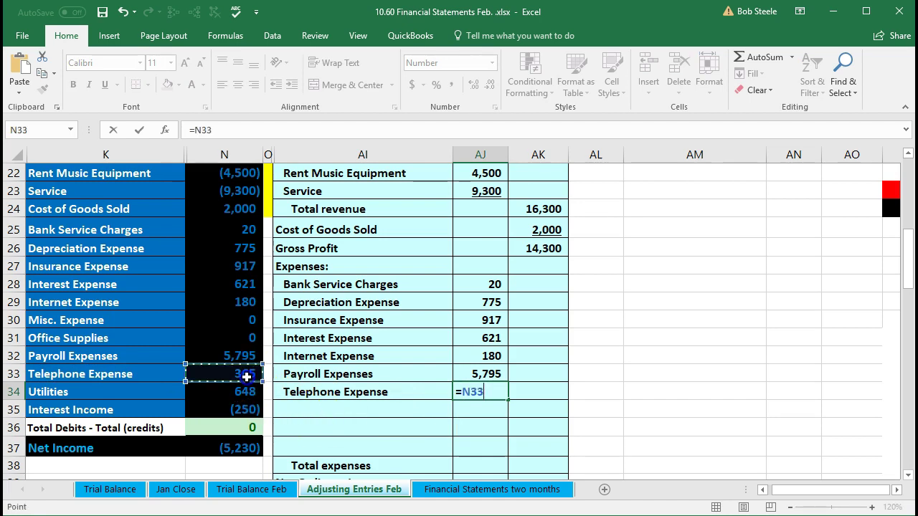
{"action": "key", "text": "Return"}
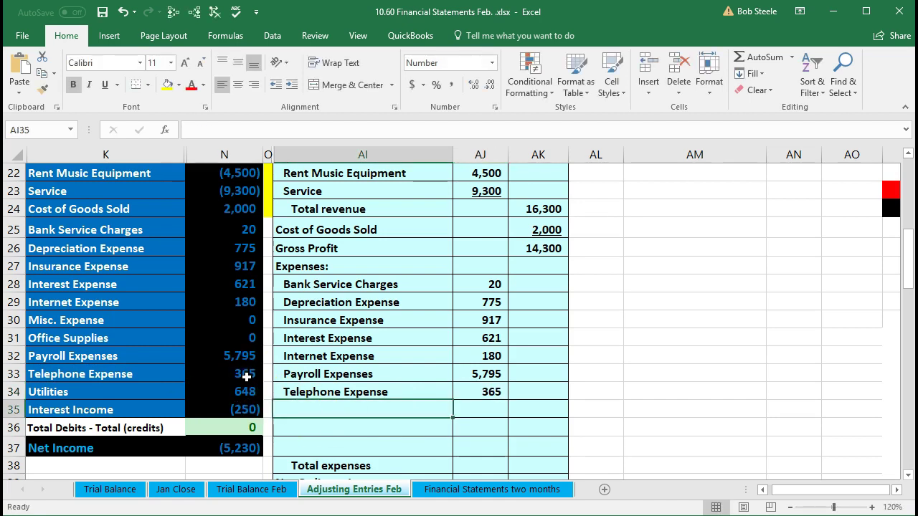
Step: Add the Utilities line by linking its name in AI35 to K34 and its amount in AJ35 to N34
{"action": "type", "text": "="}
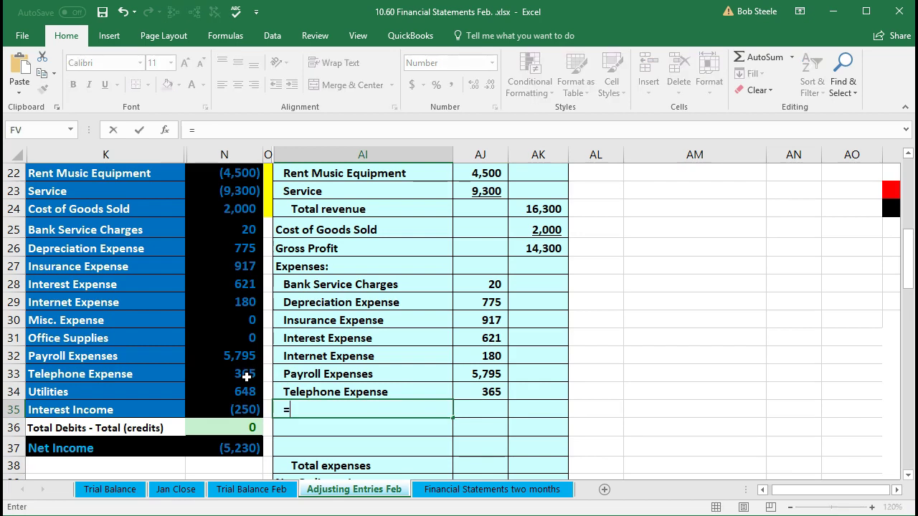
{"action": "left_click", "coordinate": [114, 392]}
{"action": "key", "text": "Tab"}
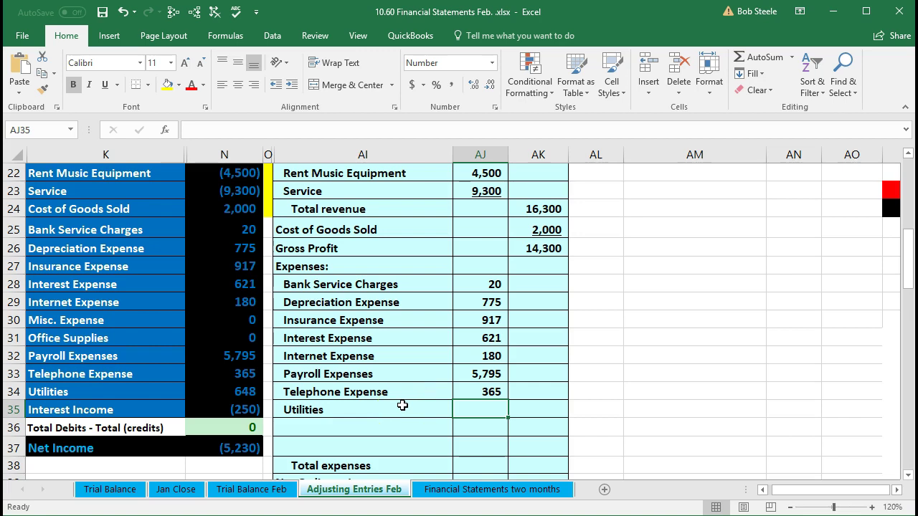
{"action": "type", "text": "="}
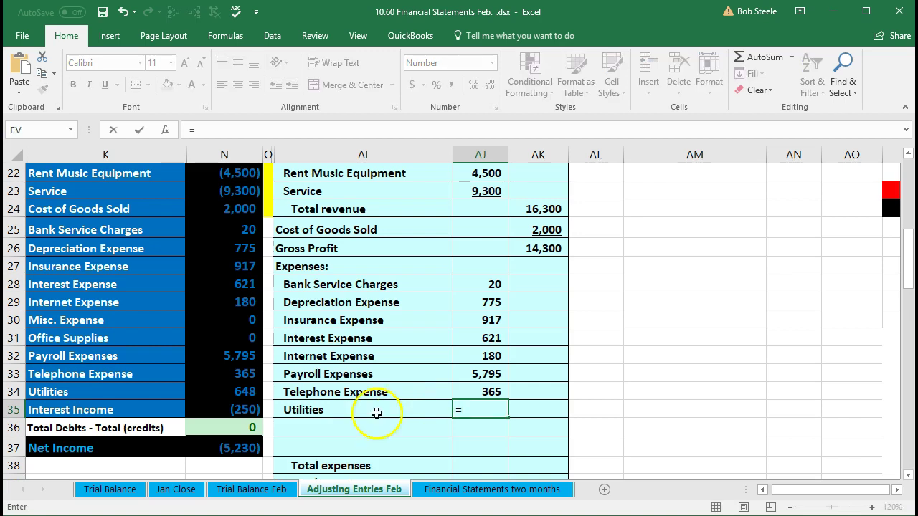
{"action": "left_click", "coordinate": [244, 397]}
{"action": "key", "text": "Return"}
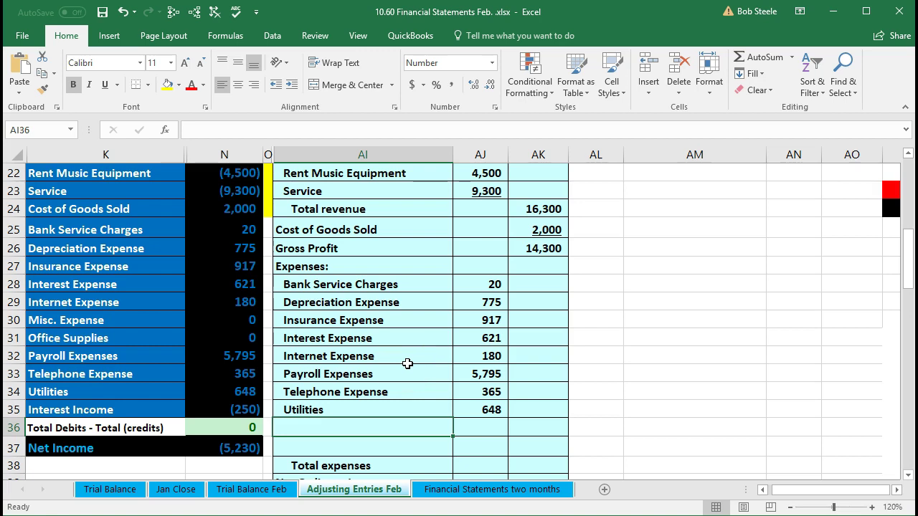
Step: Underline the Utilities amount in AJ35 as the last figure of the expense list
{"action": "left_click", "coordinate": [450, 286]}
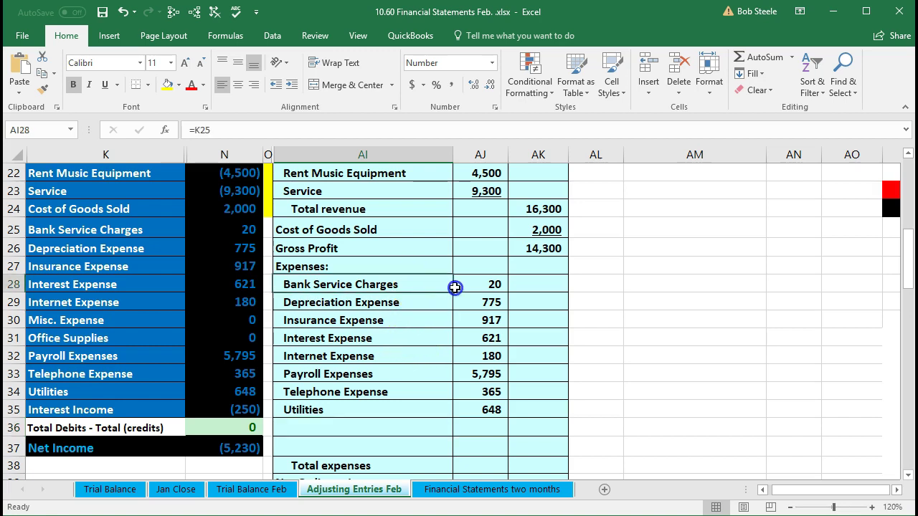
{"action": "left_click_drag", "start_coordinate": [454, 287], "coordinate": [470, 286]}
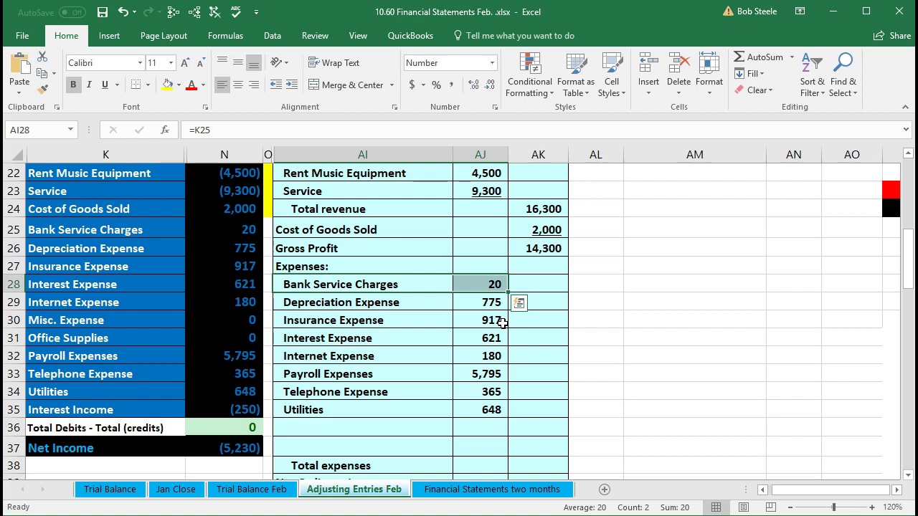
{"action": "left_click", "coordinate": [487, 409]}
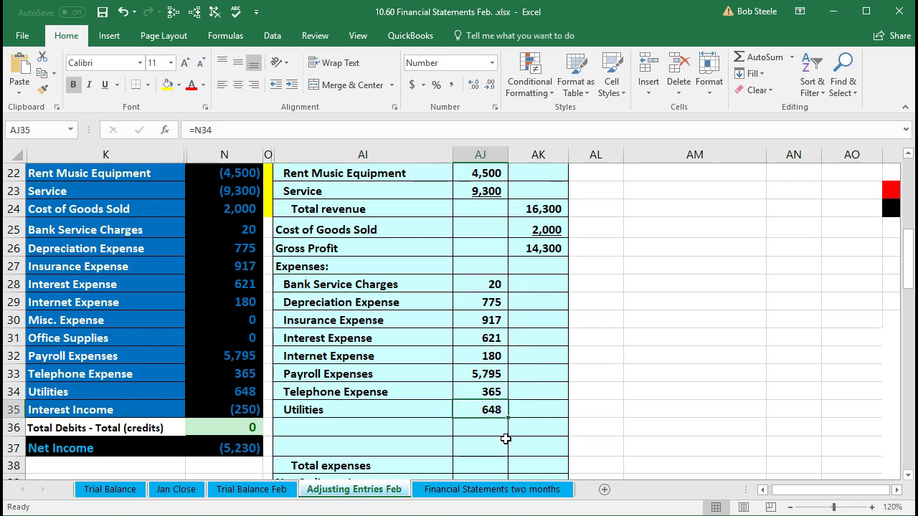
{"action": "left_click", "coordinate": [104, 84]}
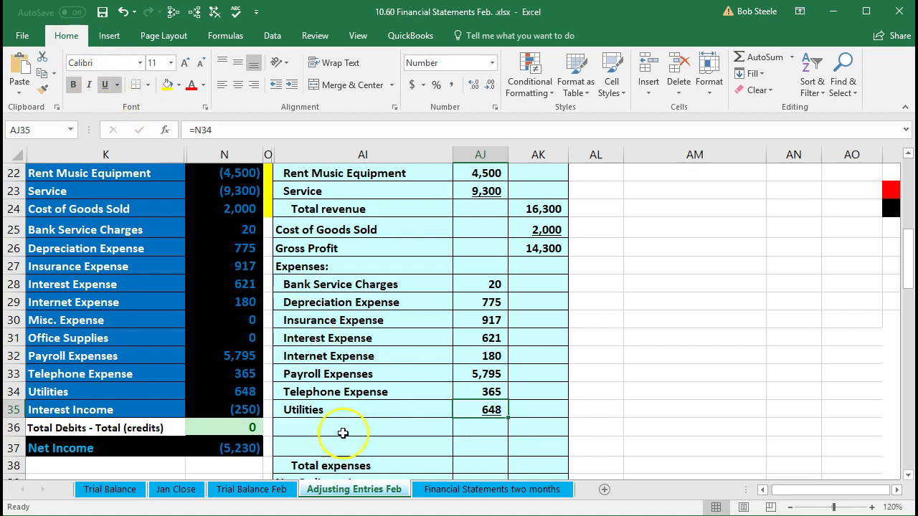
Step: Calculate Total expenses in AK38 with a SUM of the expense amounts in AJ28:AJ37
{"action": "left_click", "coordinate": [527, 460]}
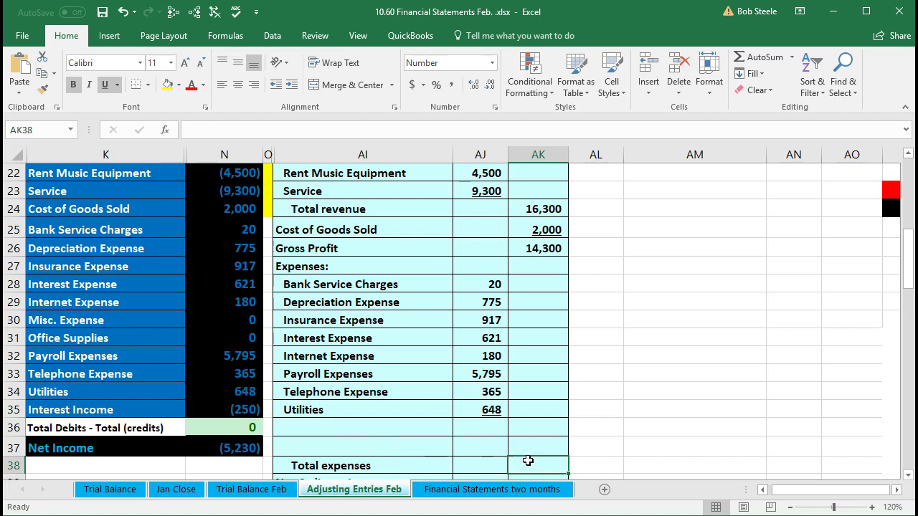
{"action": "scroll", "coordinate": [528, 461], "scroll_direction": "down", "scroll_amount": 1}
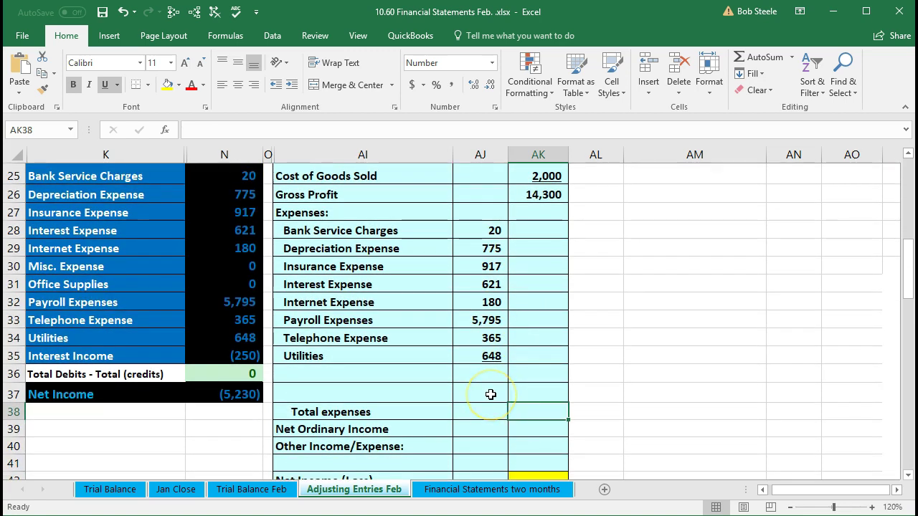
{"action": "left_click", "coordinate": [522, 407]}
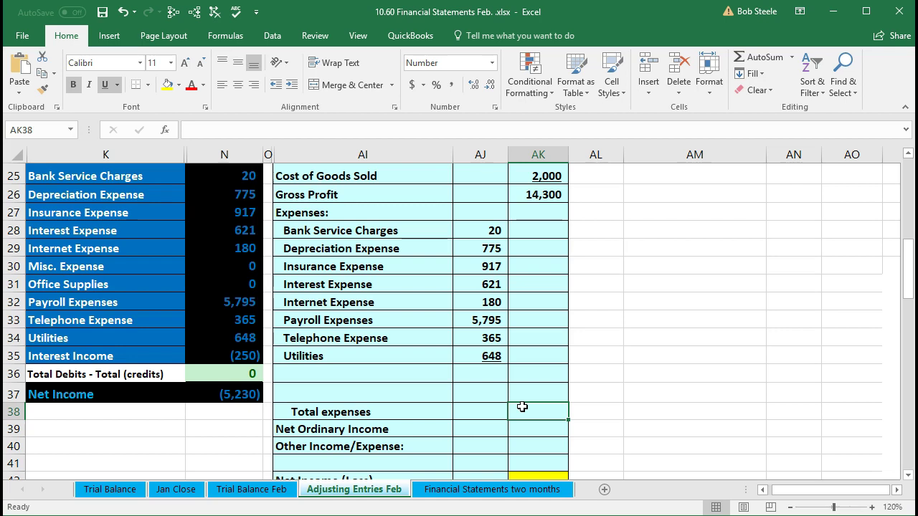
{"action": "type", "text": "=sum"}
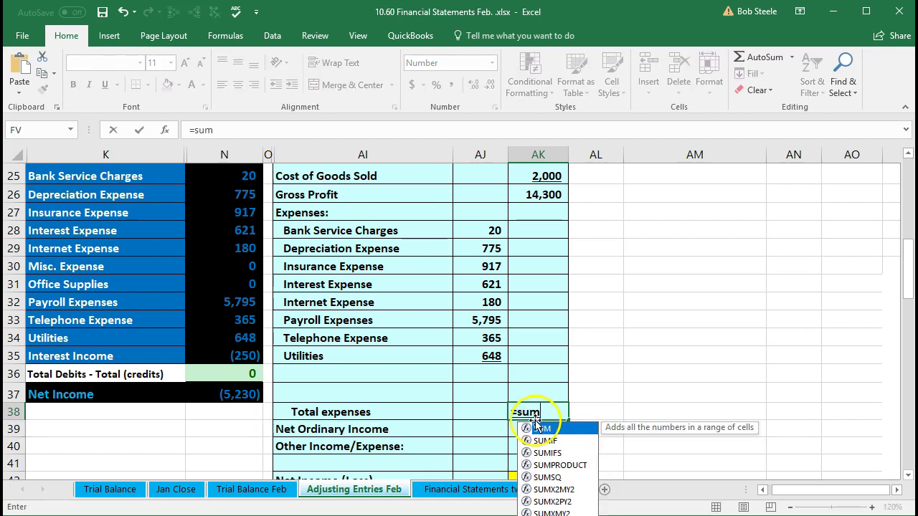
{"action": "double_click", "coordinate": [540, 428]}
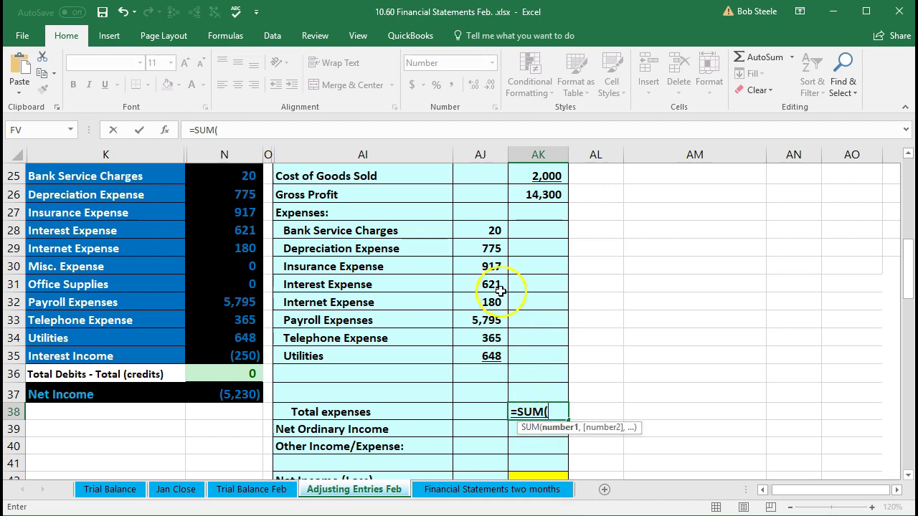
{"action": "left_click", "coordinate": [468, 230]}
{"action": "left_click_drag", "start_coordinate": [468, 229], "coordinate": [483, 392]}
{"action": "key", "text": "Return"}
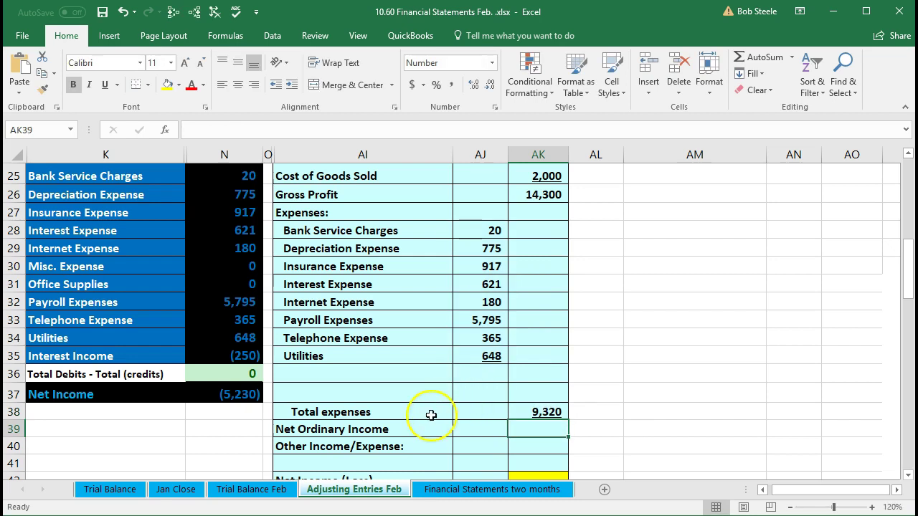
Step: Check the sum of the trial balance expense accounts in N25:N34 against Total expenses
{"action": "scroll", "coordinate": [399, 431], "scroll_direction": "up", "scroll_amount": 1}
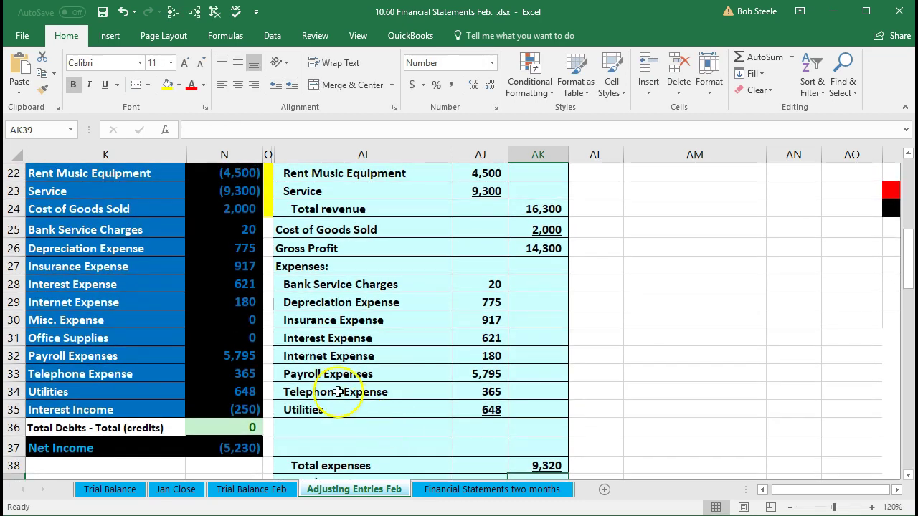
{"action": "left_click_drag", "start_coordinate": [216, 212], "coordinate": [211, 388]}
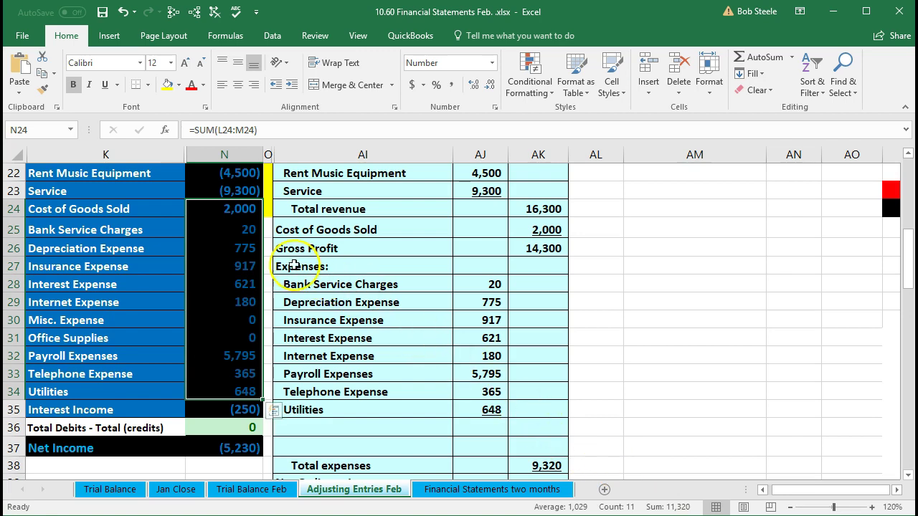
{"action": "left_click", "coordinate": [215, 226]}
{"action": "left_click_drag", "start_coordinate": [214, 226], "coordinate": [225, 385]}
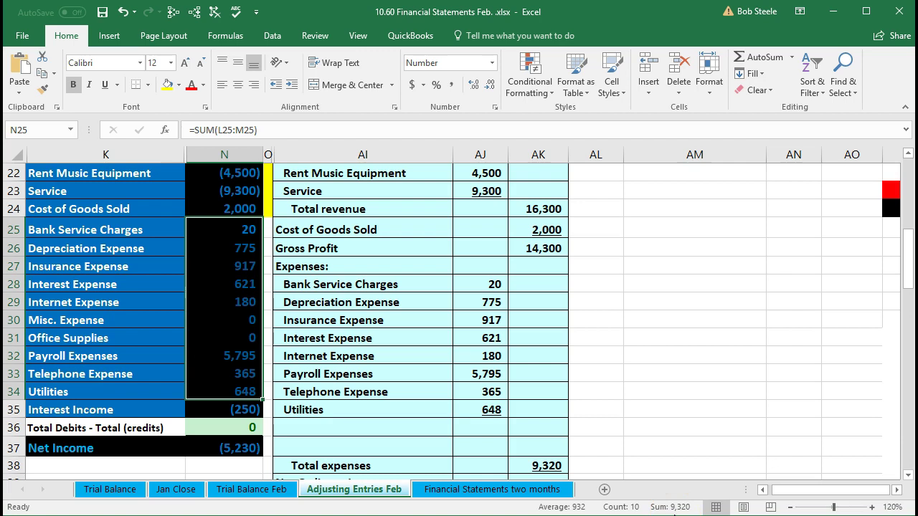
Step: Fill marker cells O25:O34 beside the trial balance expense accounts with yellow
{"action": "left_click", "coordinate": [245, 228]}
{"action": "left_click", "coordinate": [245, 253]}
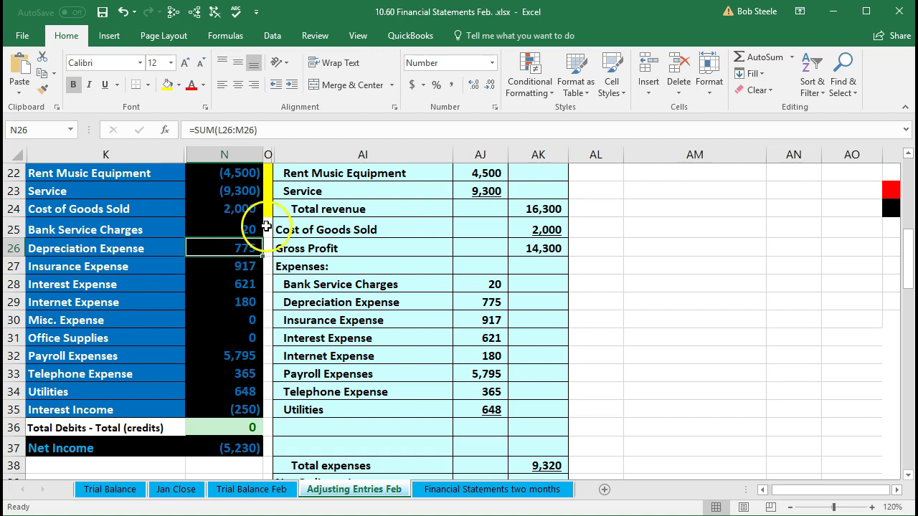
{"action": "left_click", "coordinate": [267, 236]}
{"action": "left_click_drag", "start_coordinate": [266, 236], "coordinate": [269, 391]}
{"action": "right_click", "coordinate": [268, 391]}
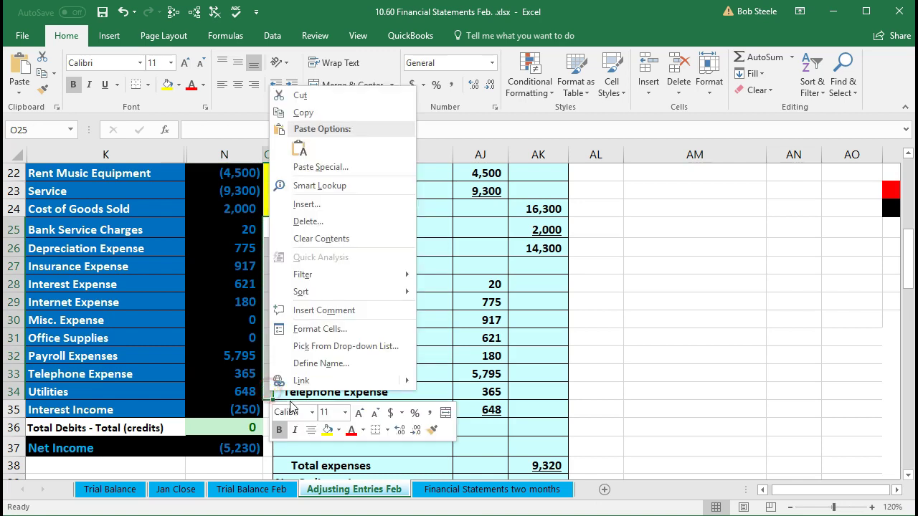
{"action": "left_click", "coordinate": [327, 429]}
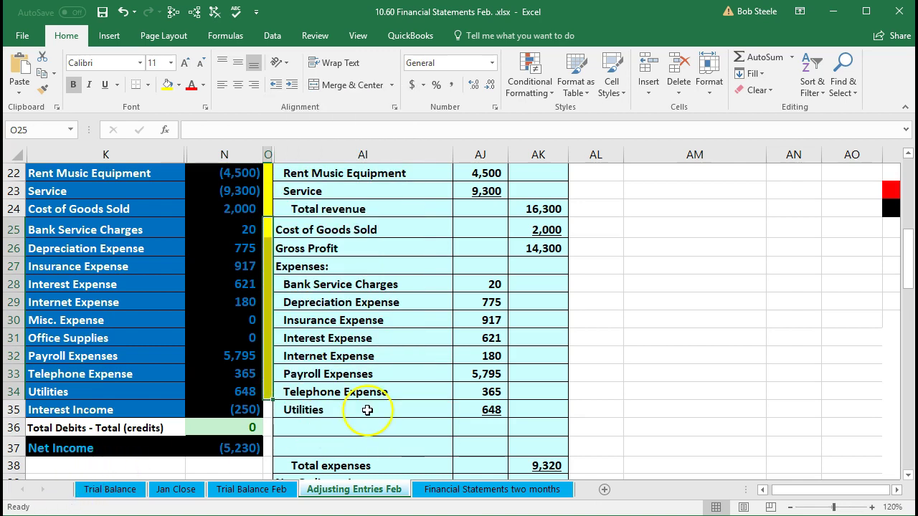
{"action": "left_click", "coordinate": [365, 409]}
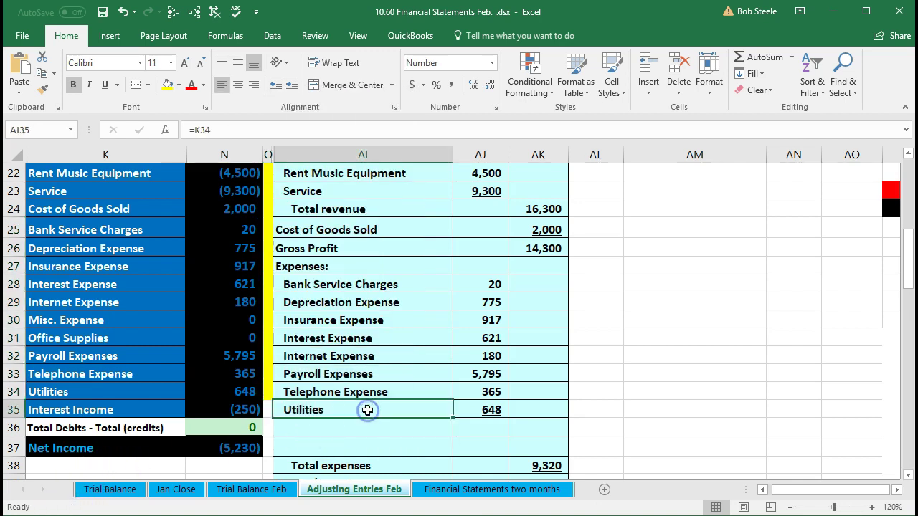
Step: Review the unmarked cells in column O beside Interest Income, Owners Draw and Owners Equity
{"action": "left_click", "coordinate": [267, 410]}
{"action": "scroll", "coordinate": [307, 415], "scroll_direction": "up", "scroll_amount": 3}
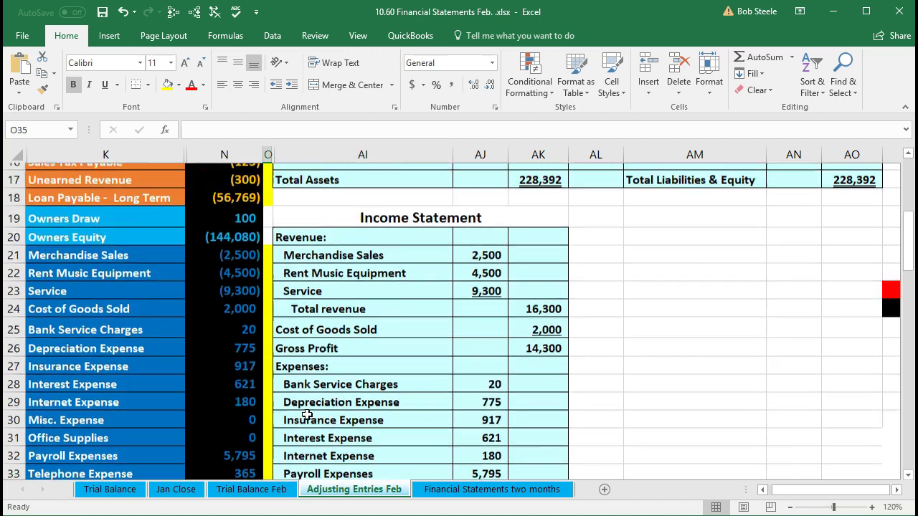
{"action": "left_click_drag", "start_coordinate": [266, 284], "coordinate": [266, 302]}
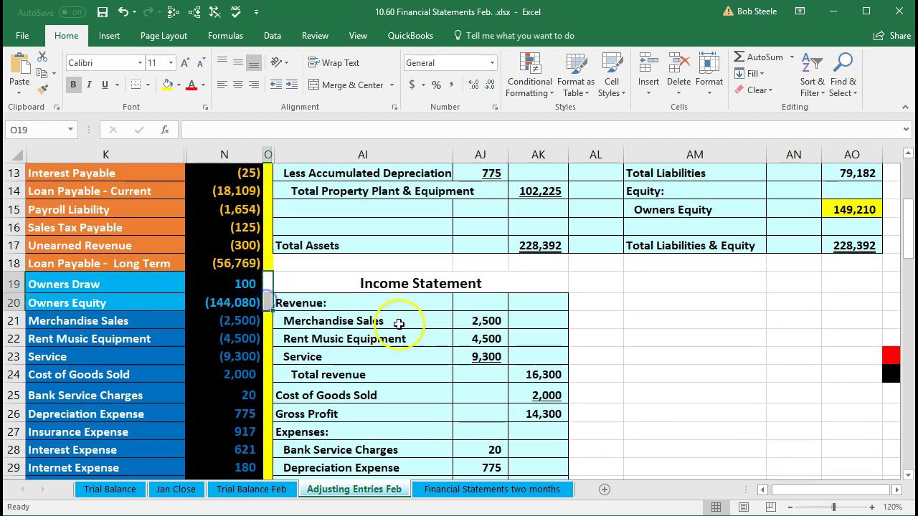
Step: Calculate Net Ordinary Income in AK39 as Gross Profit AK26 minus Total expenses AK38
{"action": "scroll", "coordinate": [414, 353], "scroll_direction": "down", "scroll_amount": 3}
{"action": "scroll", "coordinate": [414, 359], "scroll_direction": "down", "scroll_amount": 2}
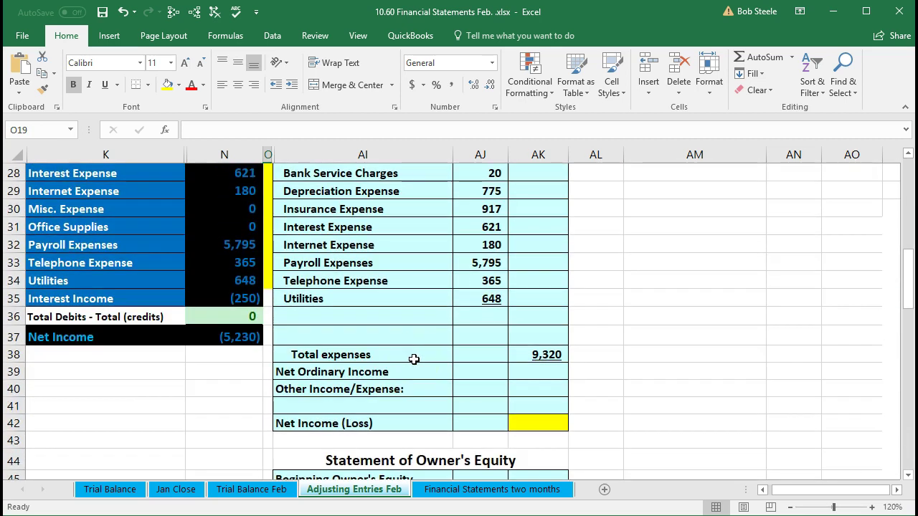
{"action": "left_click", "coordinate": [531, 375]}
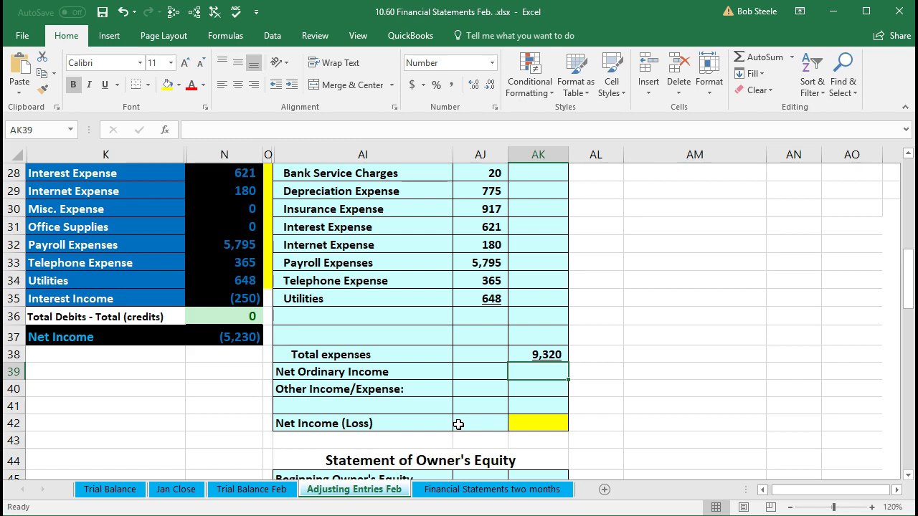
{"action": "scroll", "coordinate": [458, 424], "scroll_direction": "up", "scroll_amount": 1}
{"action": "type", "text": "="}
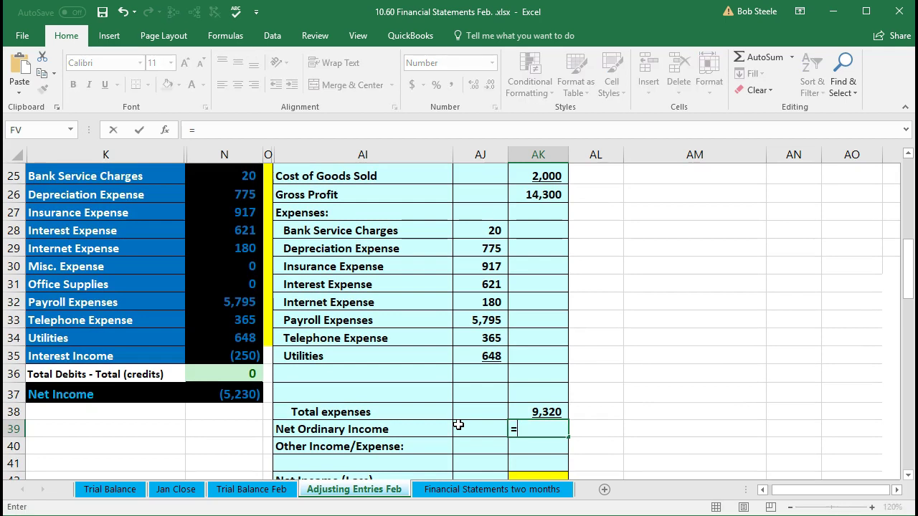
{"action": "left_click", "coordinate": [539, 194]}
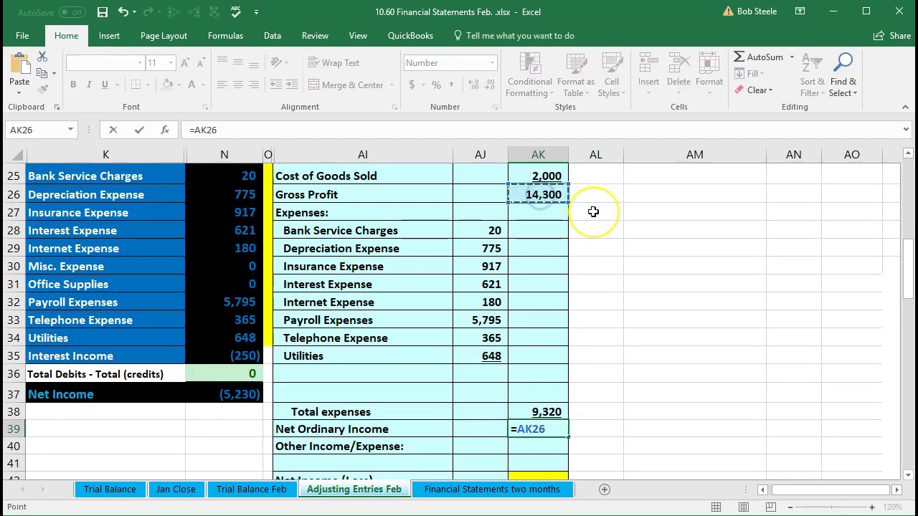
{"action": "type", "text": "-"}
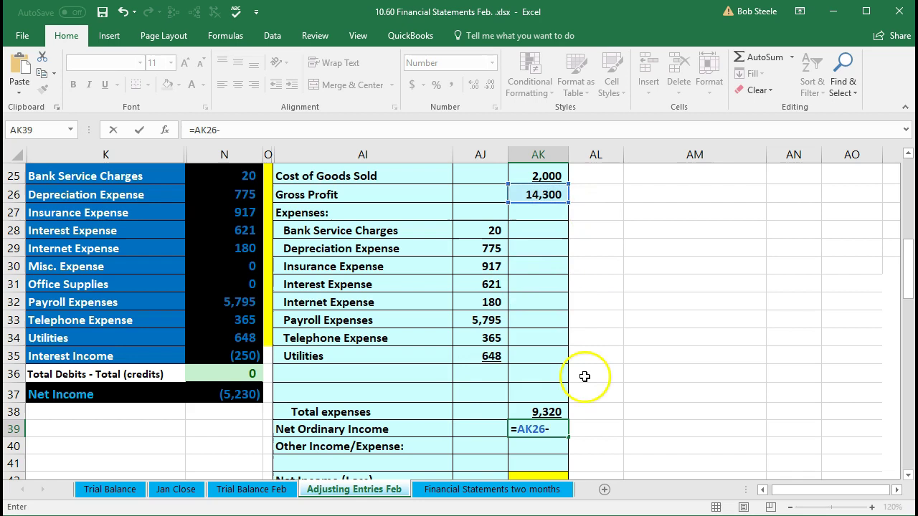
{"action": "left_click", "coordinate": [547, 411]}
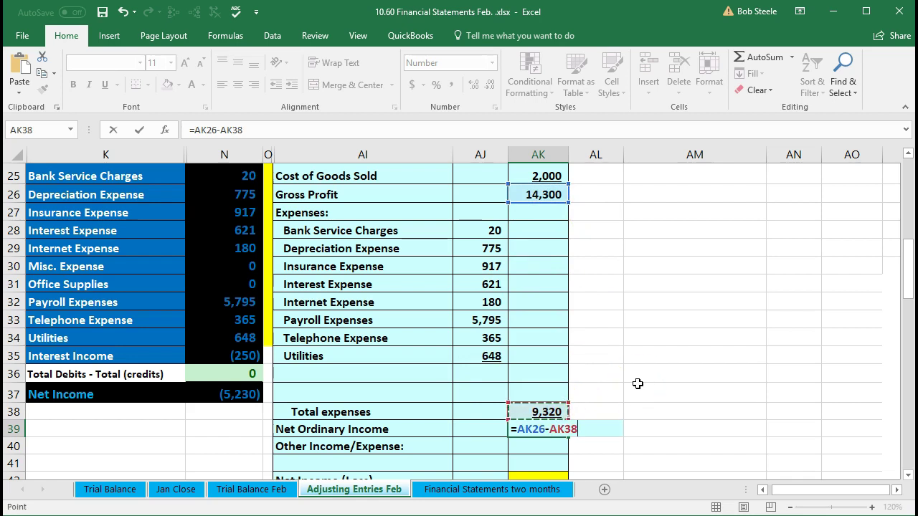
{"action": "key", "text": "Return"}
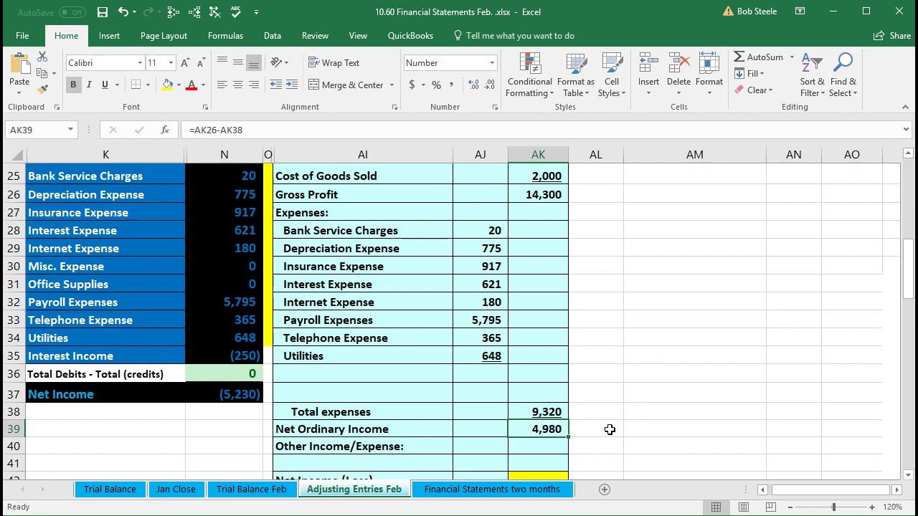
Step: Put parentheses around Expense in the AI40 heading so it reads "Other Income/(Expense):"
{"action": "left_click", "coordinate": [413, 447]}
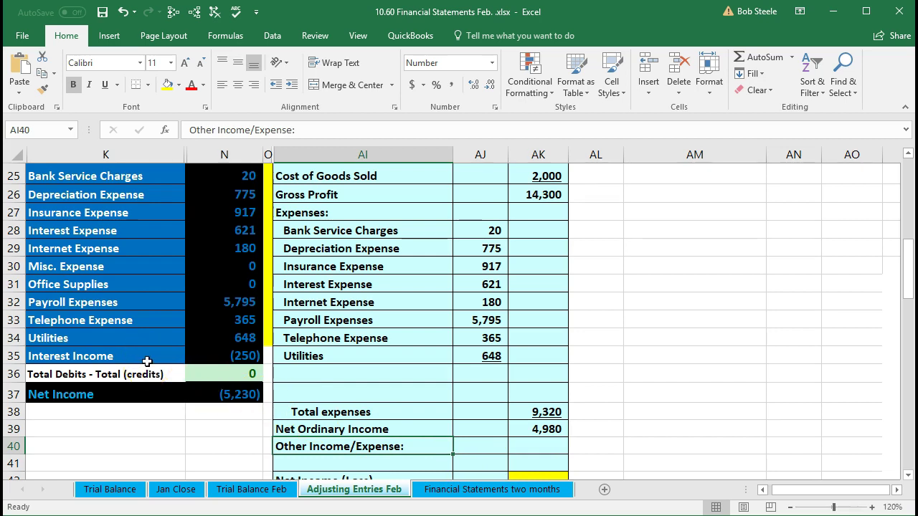
{"action": "scroll", "coordinate": [146, 361], "scroll_direction": "down", "scroll_amount": 1}
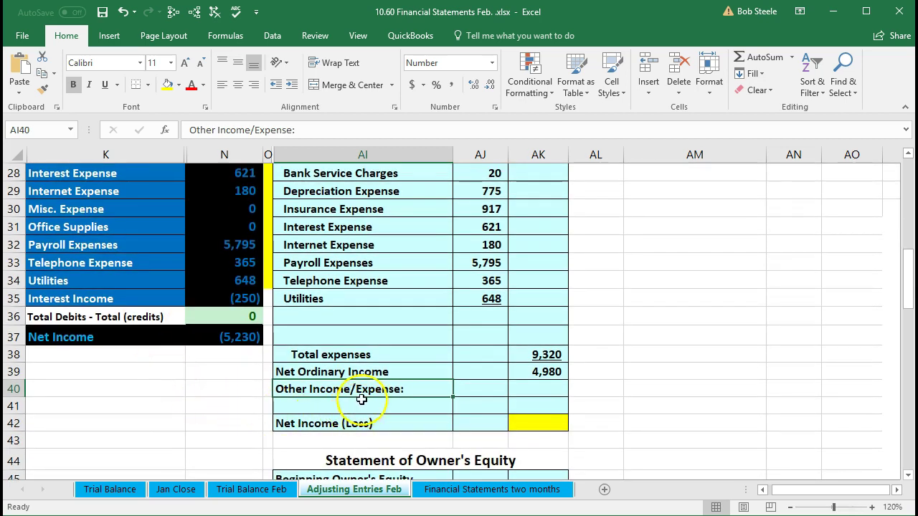
{"action": "double_click", "coordinate": [356, 387]}
{"action": "type", "text": "("}
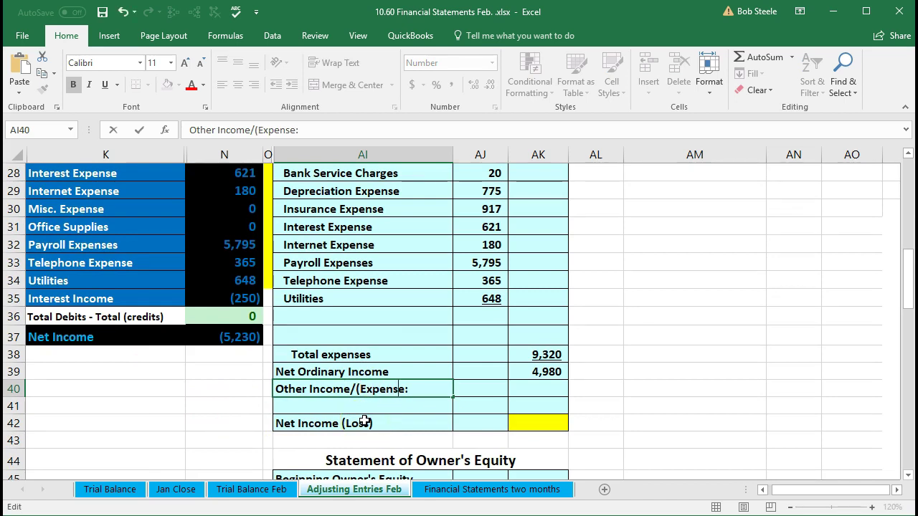
{"action": "key", "text": "Return"}
Step: Review the Gross Profit and Total expenses cells that feed Net Ordinary Income
{"action": "left_click", "coordinate": [423, 408]}
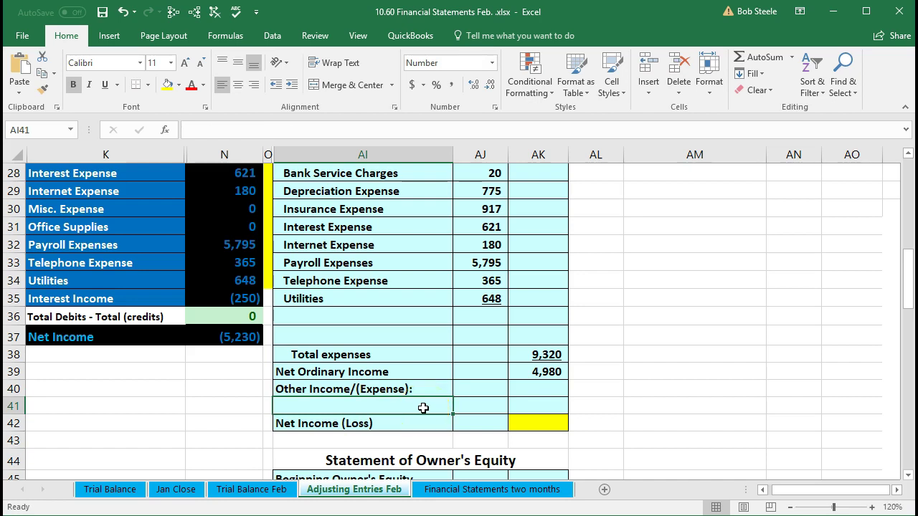
{"action": "scroll", "coordinate": [424, 408], "scroll_direction": "up", "scroll_amount": 1}
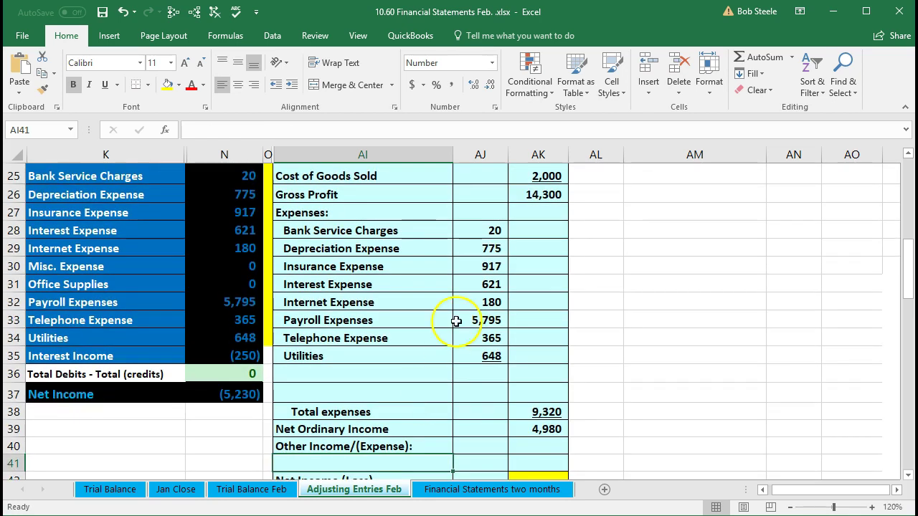
{"action": "left_click", "coordinate": [528, 196]}
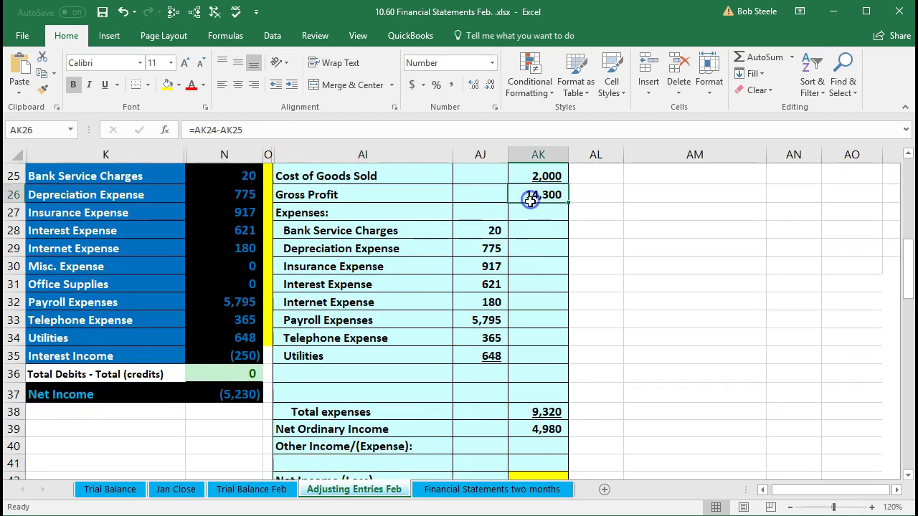
{"action": "left_click", "coordinate": [549, 407]}
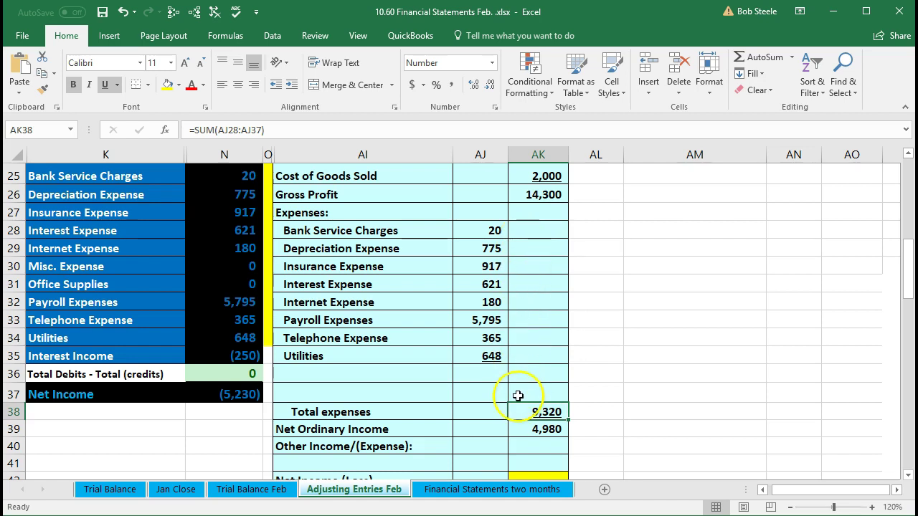
{"action": "left_click", "coordinate": [427, 446]}
{"action": "scroll", "coordinate": [430, 448], "scroll_direction": "down", "scroll_amount": 1}
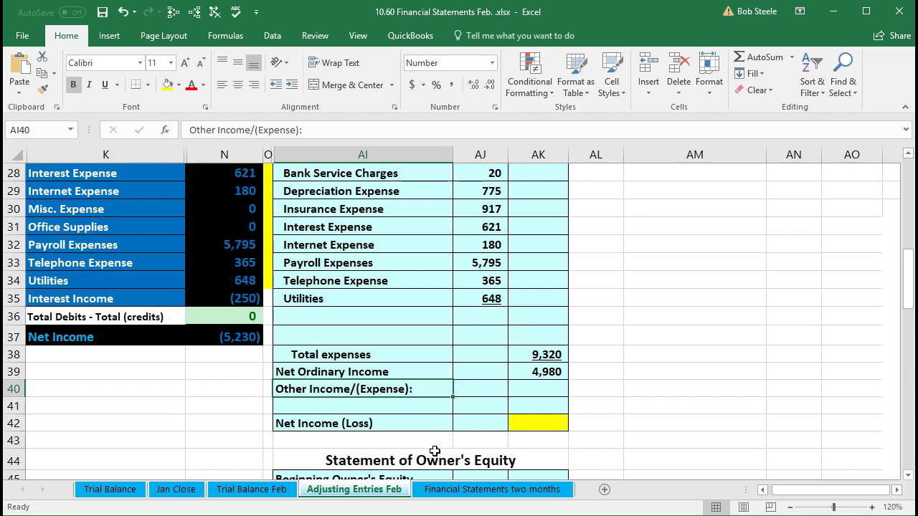
Step: Add the Interest Income label in AI41 under Other Income/(Expense) by linking it to K35
{"action": "left_click", "coordinate": [384, 407]}
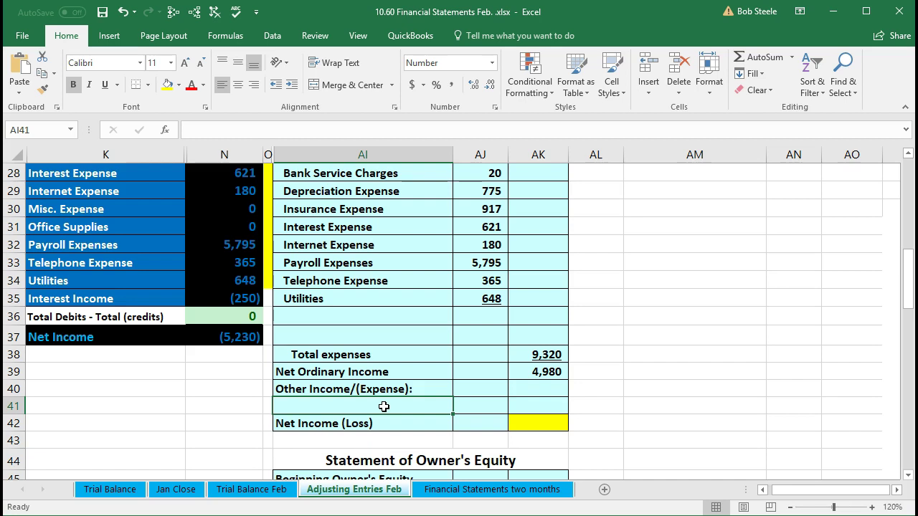
{"action": "left_click", "coordinate": [137, 297]}
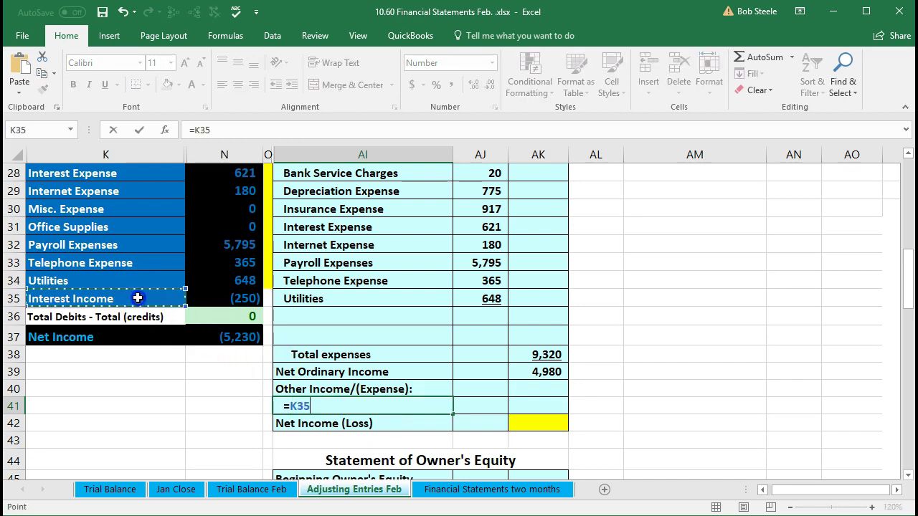
{"action": "key", "text": "Tab"}
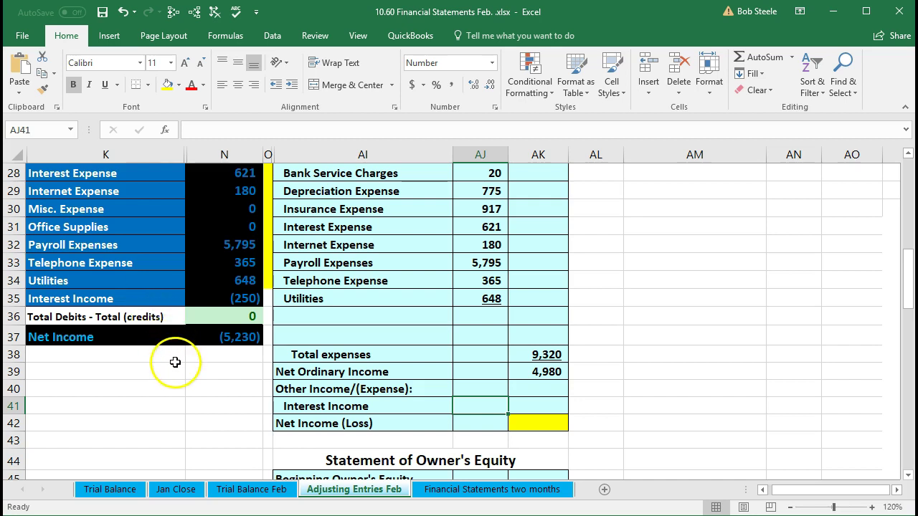
Step: Examine which trial balance accounts the Net Income formula in N37 adds up
{"action": "left_click", "coordinate": [541, 408]}
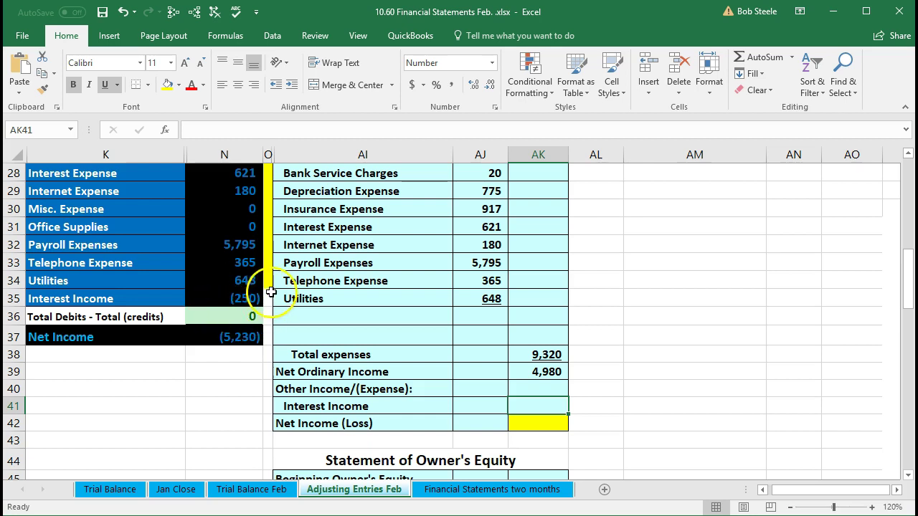
{"action": "double_click", "coordinate": [231, 336]}
{"action": "scroll", "coordinate": [225, 373], "scroll_direction": "up", "scroll_amount": 3}
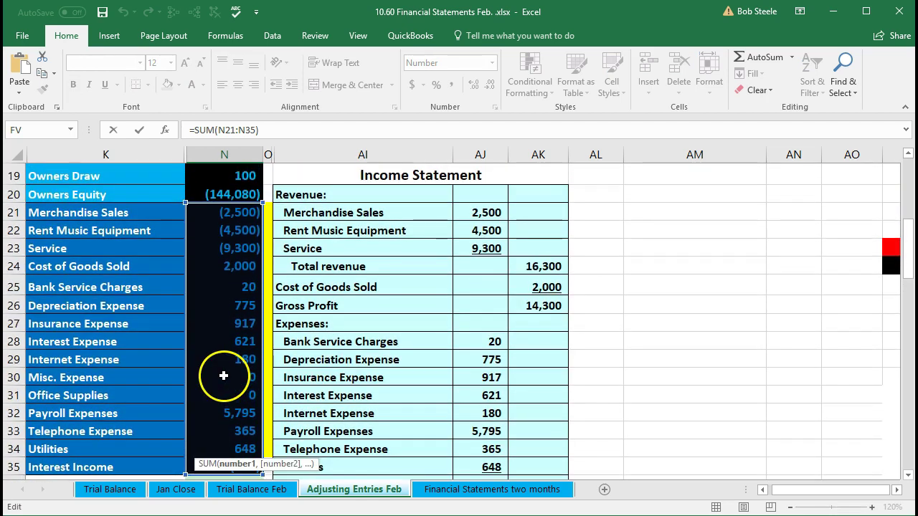
{"action": "scroll", "coordinate": [205, 277], "scroll_direction": "down", "scroll_amount": 2}
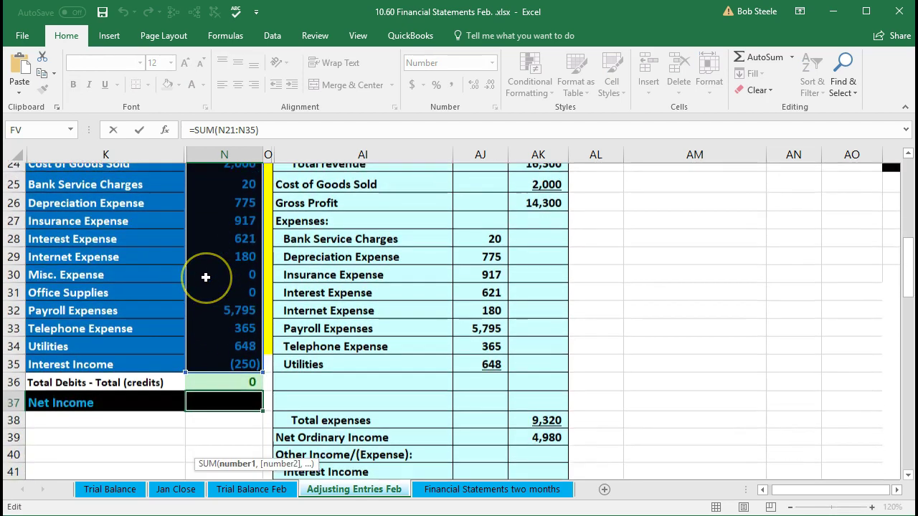
{"action": "key", "text": "Return"}
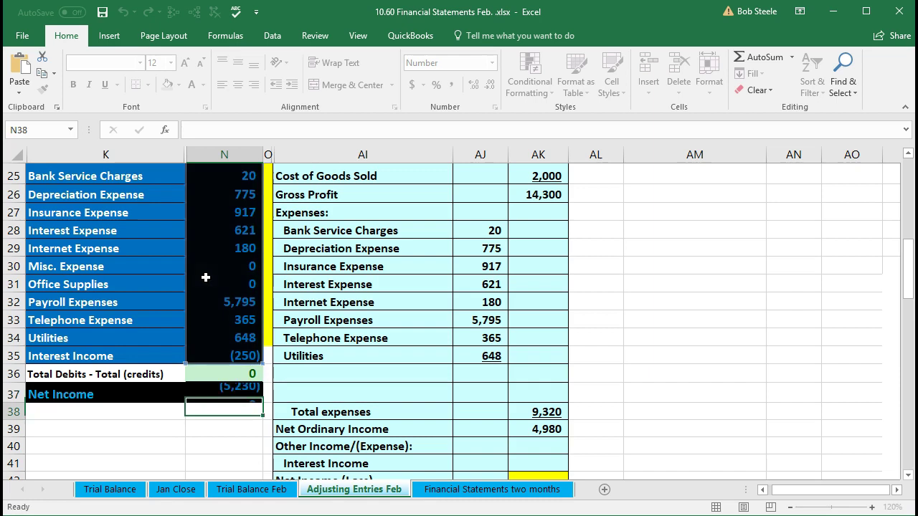
{"action": "left_click", "coordinate": [220, 398]}
{"action": "left_click", "coordinate": [220, 393]}
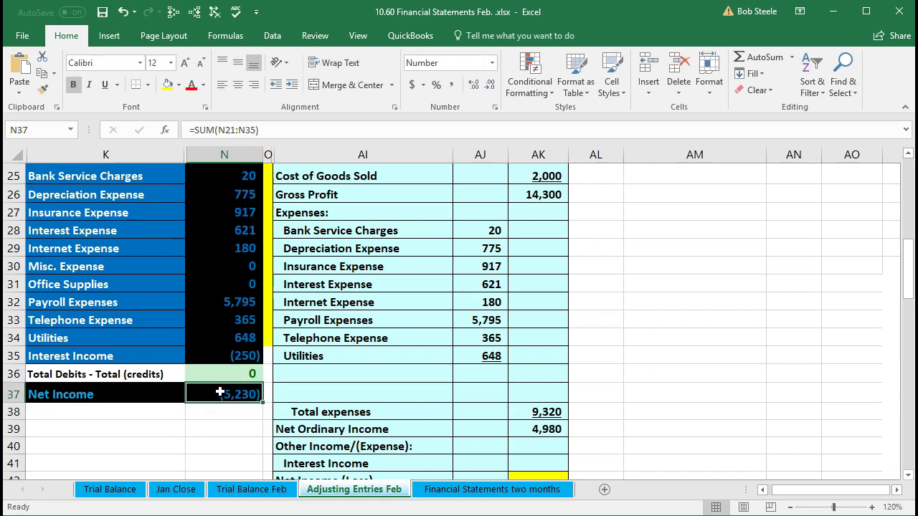
{"action": "scroll", "coordinate": [373, 420], "scroll_direction": "down", "scroll_amount": 1}
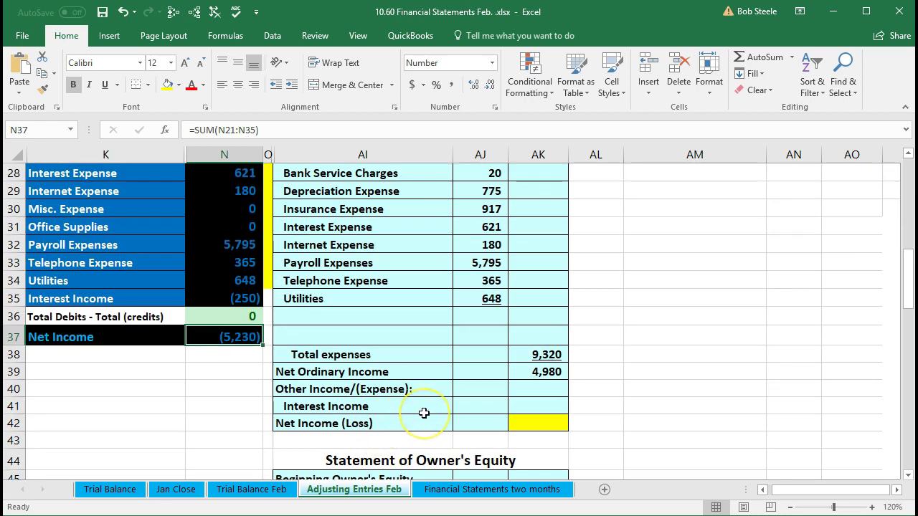
Step: Bring the Interest Income amount into AK41 with the sign reversed, using -N35
{"action": "left_click", "coordinate": [517, 405]}
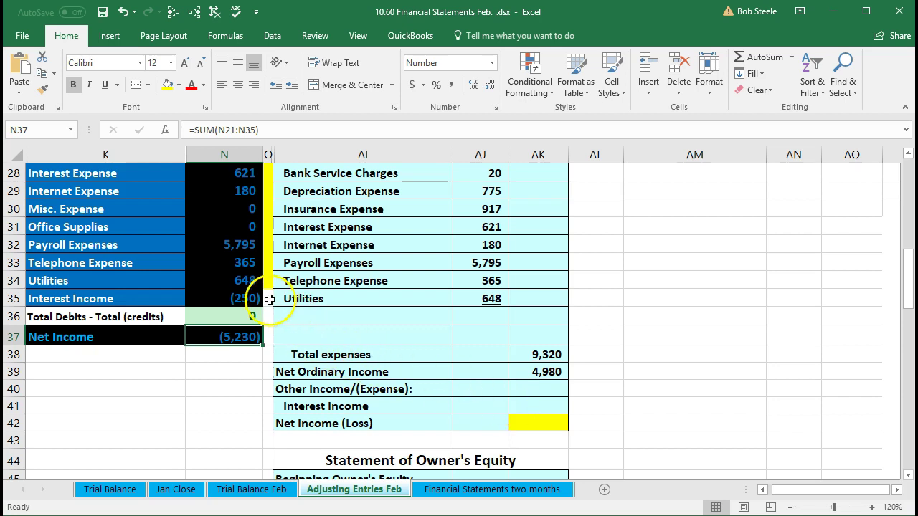
{"action": "left_click", "coordinate": [540, 403]}
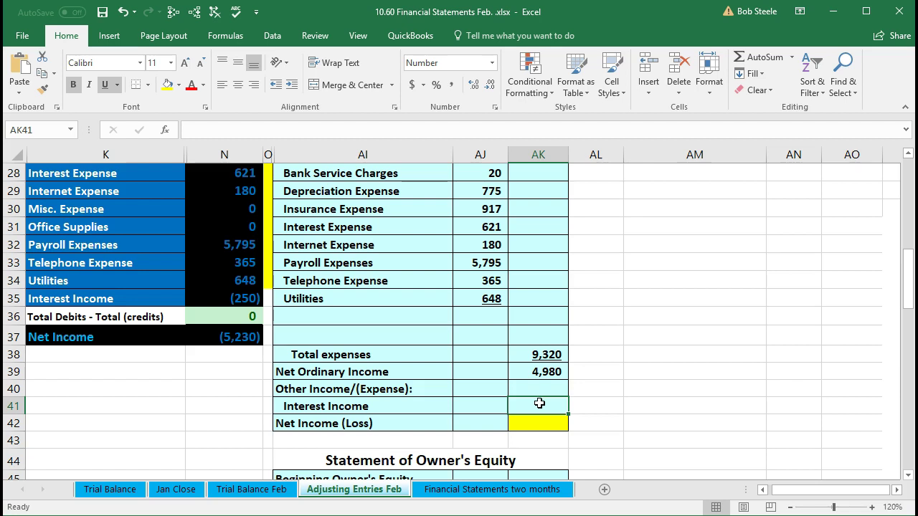
{"action": "type", "text": "-"}
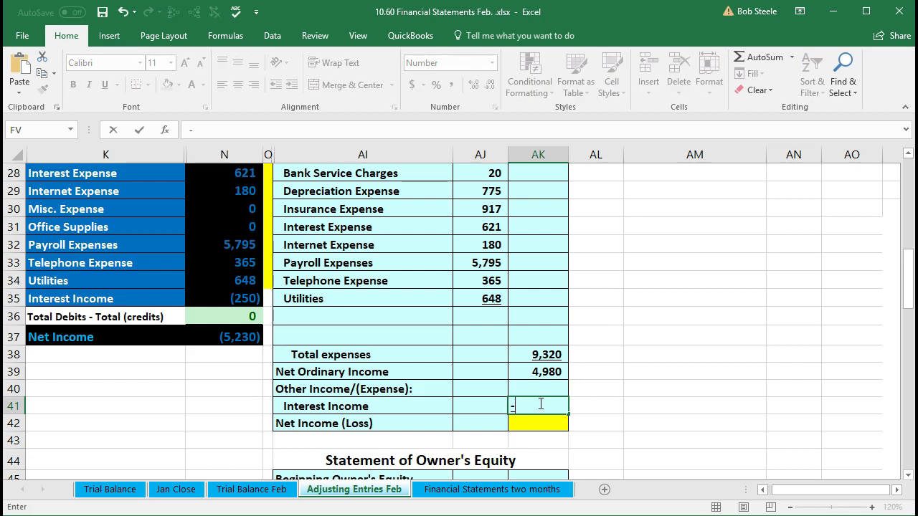
{"action": "left_click", "coordinate": [216, 296]}
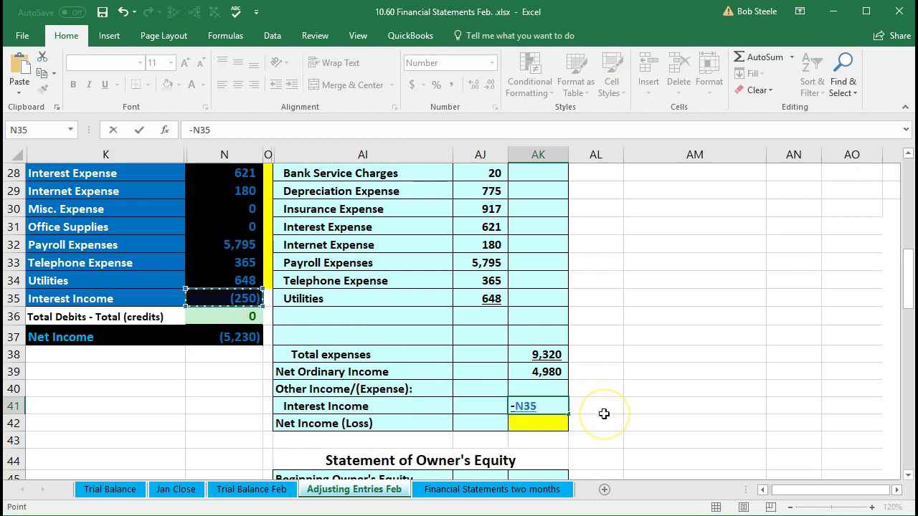
{"action": "key", "text": "Return"}
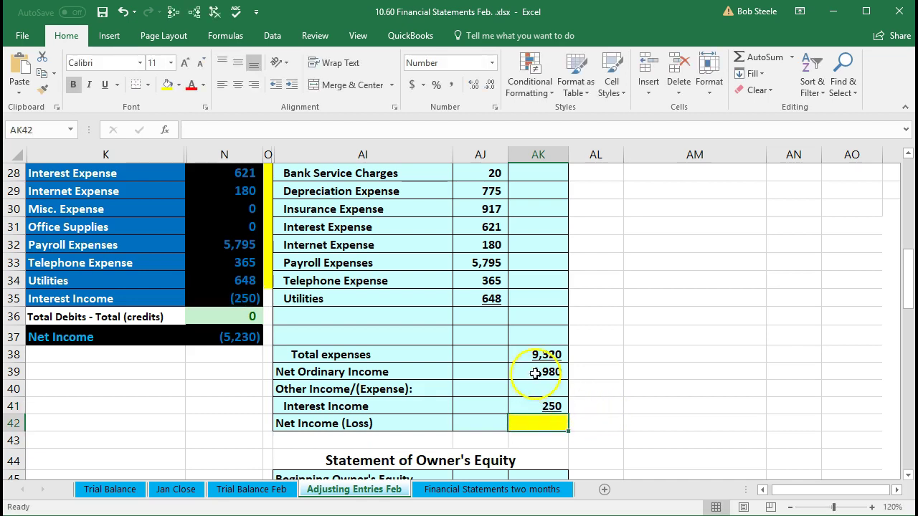
Step: Check the sum of trial balance cells N21:N34, without Interest Income, against Net Ordinary Income
{"action": "left_click", "coordinate": [535, 374]}
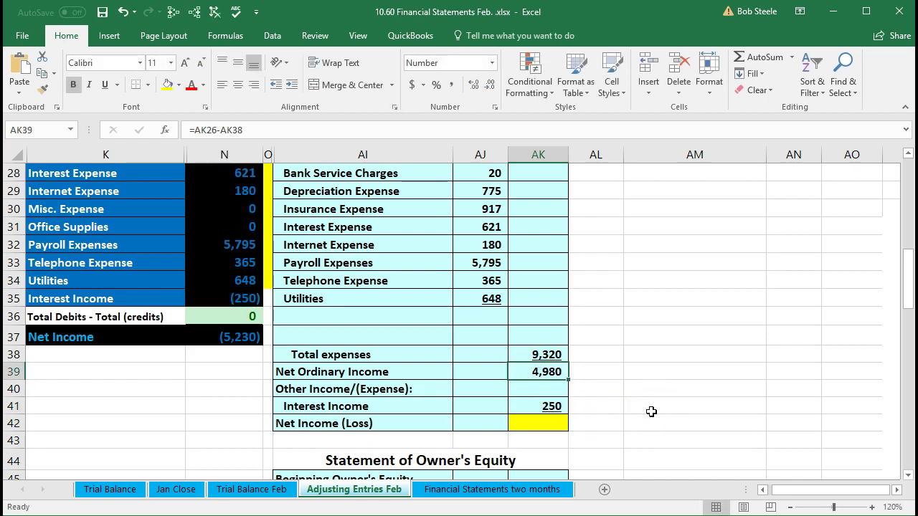
{"action": "left_click", "coordinate": [552, 406]}
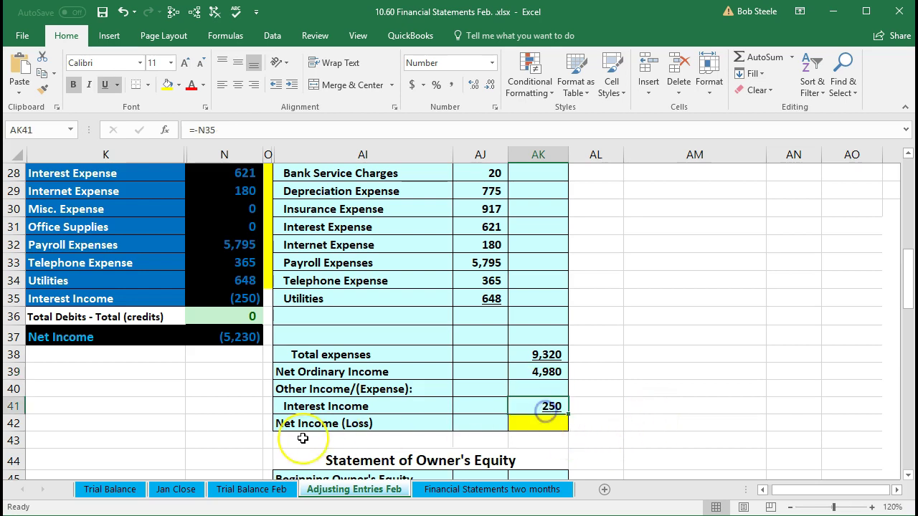
{"action": "scroll", "coordinate": [303, 439], "scroll_direction": "up", "scroll_amount": 1}
{"action": "scroll", "coordinate": [302, 439], "scroll_direction": "up", "scroll_amount": 2}
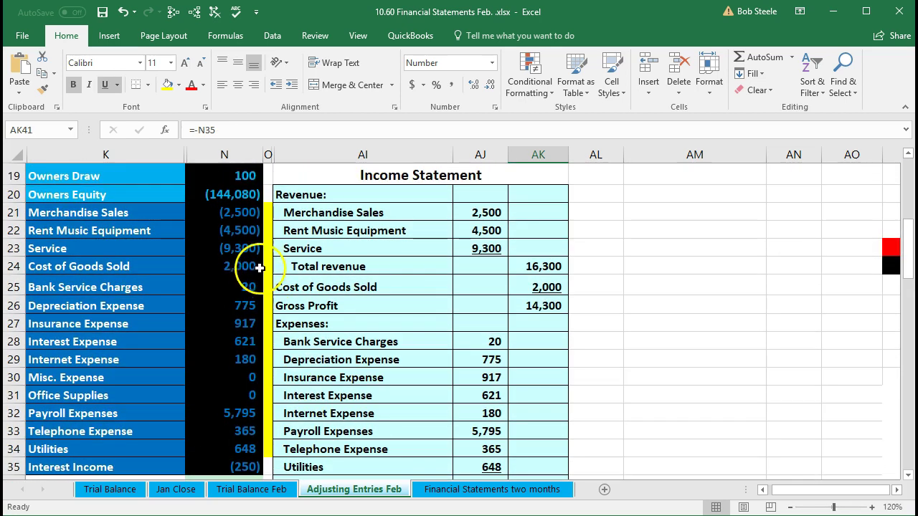
{"action": "left_click", "coordinate": [212, 213]}
{"action": "left_click_drag", "start_coordinate": [212, 213], "coordinate": [224, 385]}
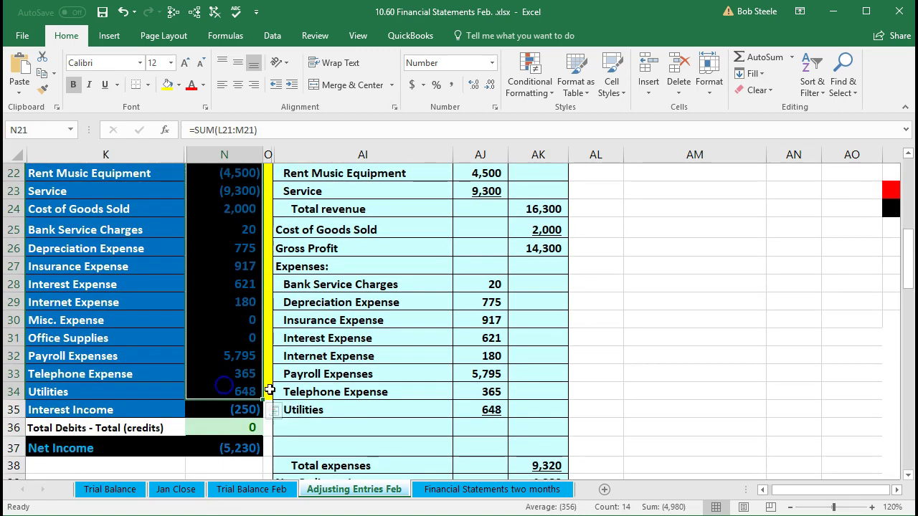
{"action": "scroll", "coordinate": [563, 400], "scroll_direction": "down", "scroll_amount": 1}
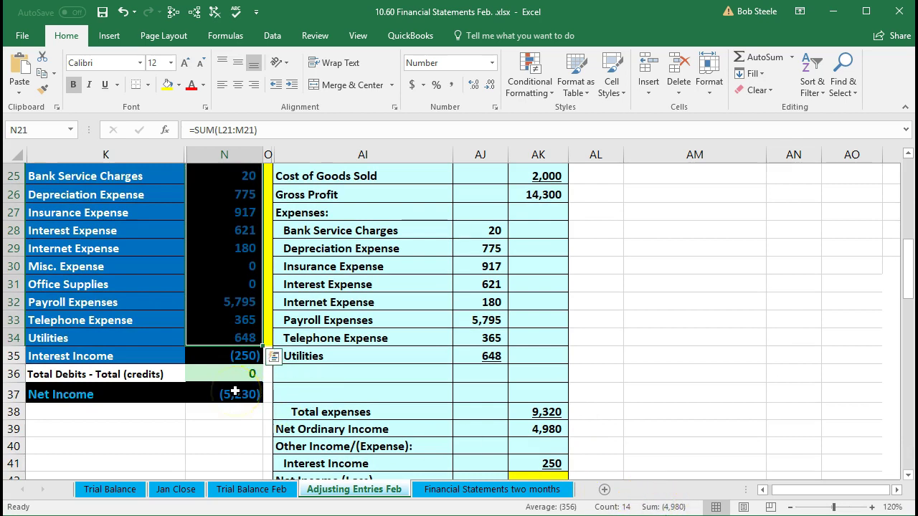
Step: Check the sum of trial balance cells N21:N35, including Interest Income, against Net Income in N37
{"action": "scroll", "coordinate": [226, 337], "scroll_direction": "up", "scroll_amount": 2}
{"action": "left_click_drag", "start_coordinate": [198, 211], "coordinate": [215, 467]}
{"action": "scroll", "coordinate": [246, 358], "scroll_direction": "down", "scroll_amount": 2}
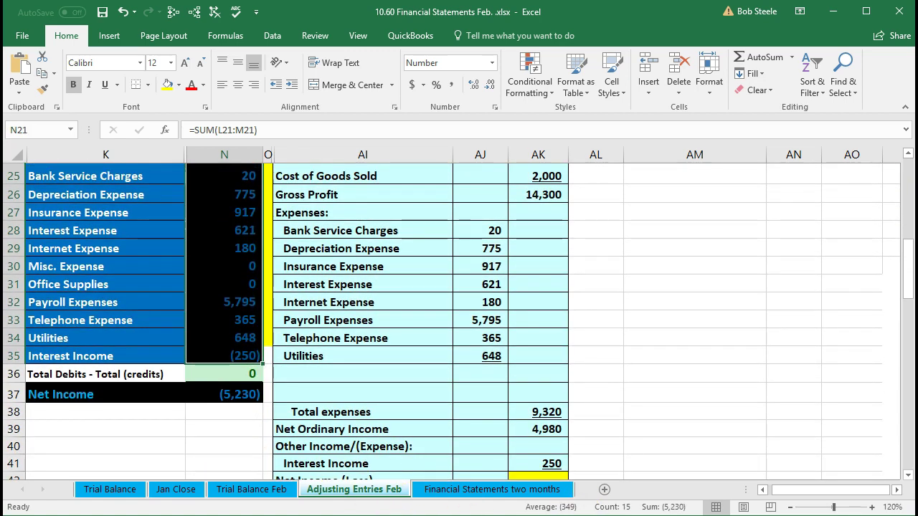
Step: Calculate Net Income (Loss) in AK42 by summing Net Ordinary Income through Interest Income with =SUM(AK39:AK41)
{"action": "left_click", "coordinate": [242, 395]}
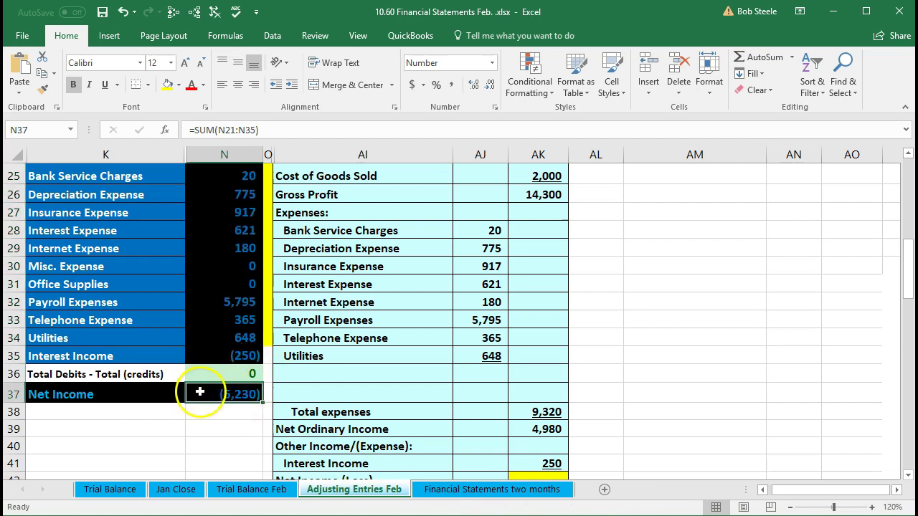
{"action": "scroll", "coordinate": [200, 392], "scroll_direction": "down", "scroll_amount": 1}
{"action": "left_click", "coordinate": [535, 424]}
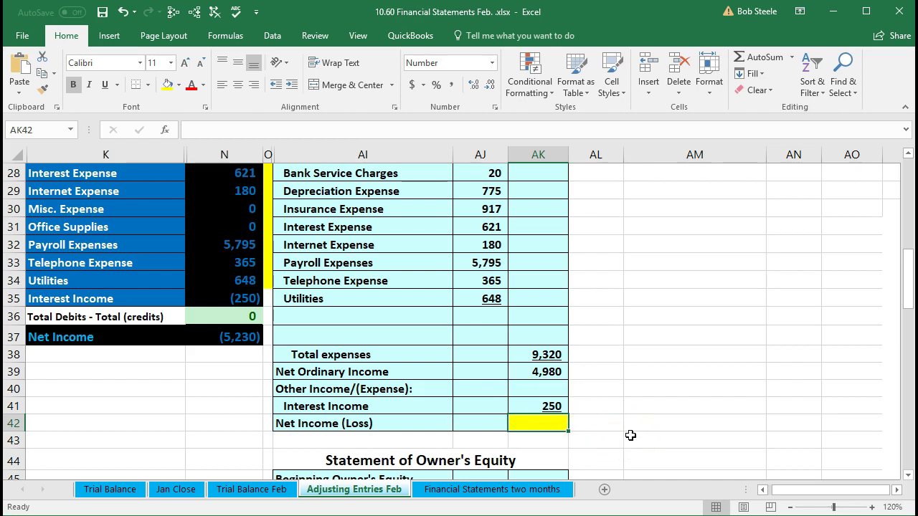
{"action": "type", "text": "=sum"}
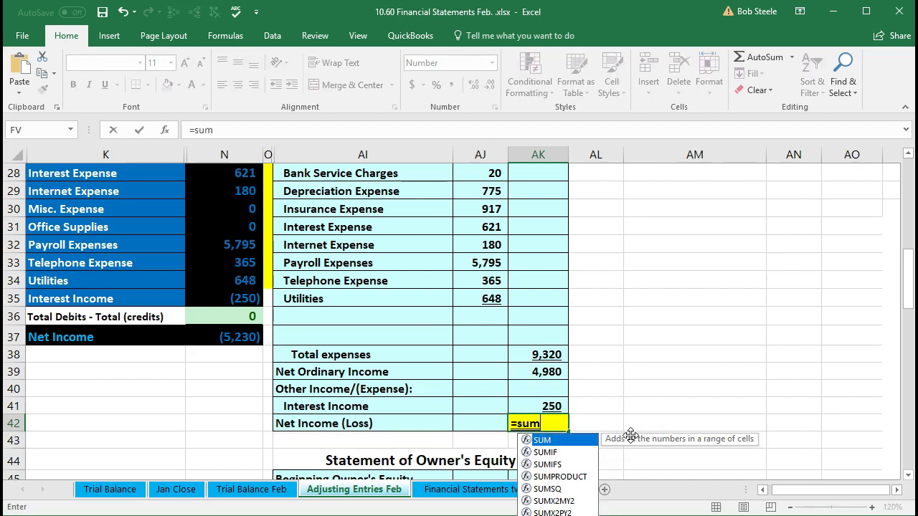
{"action": "double_click", "coordinate": [542, 440]}
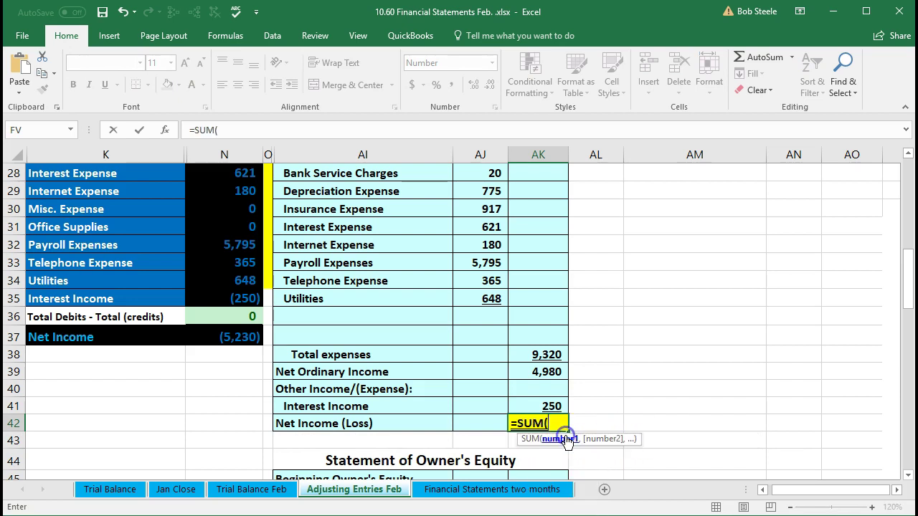
{"action": "left_click", "coordinate": [518, 370]}
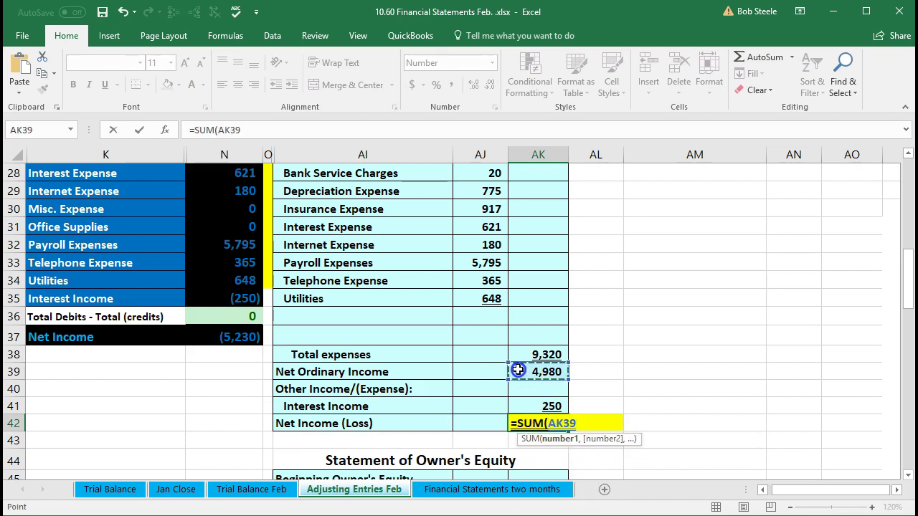
{"action": "left_click_drag", "start_coordinate": [518, 374], "coordinate": [517, 406]}
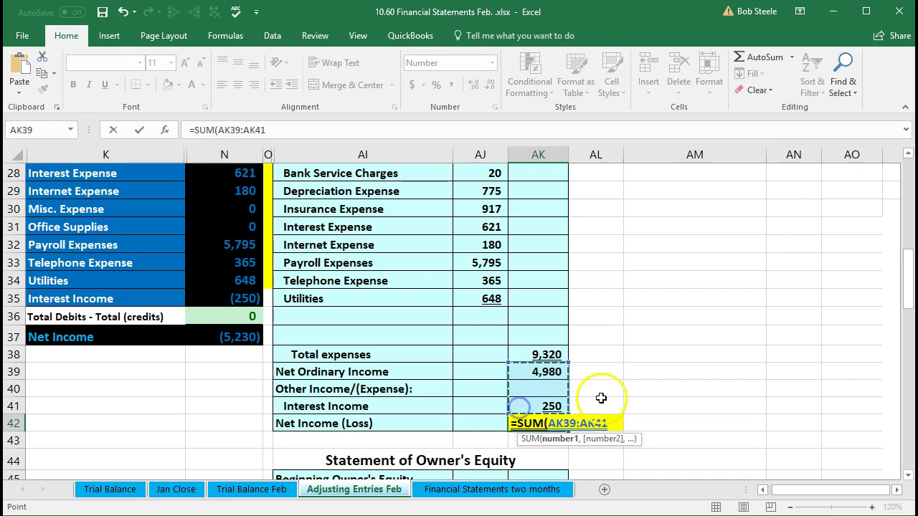
{"action": "key", "text": "Return"}
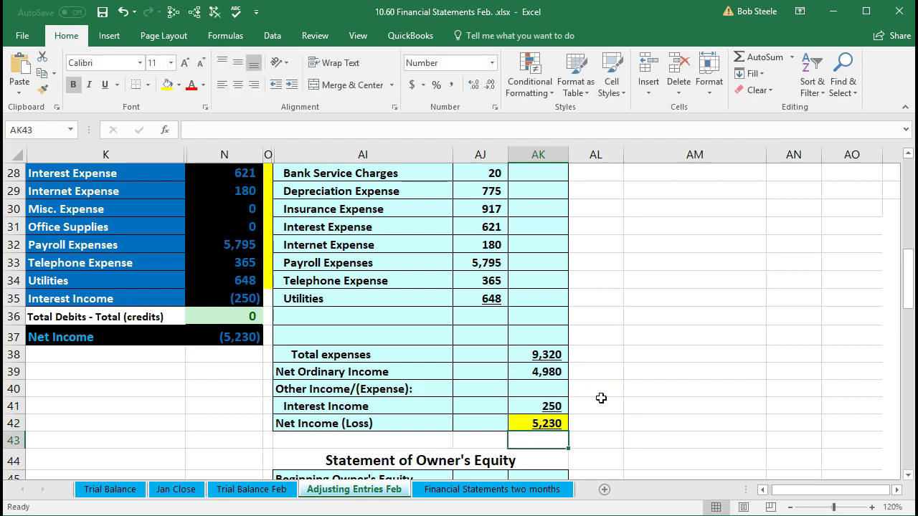
{"action": "left_click", "coordinate": [560, 420]}
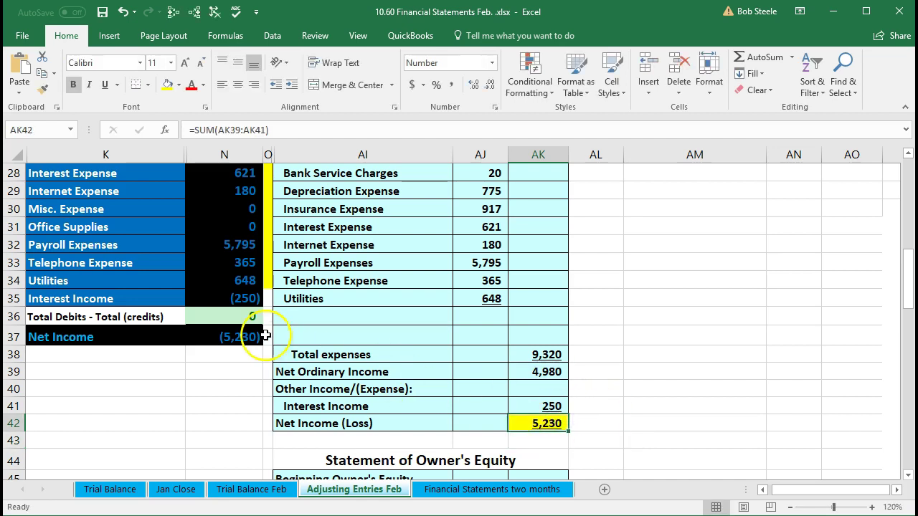
Step: Mark the Interest Income account as used by filling cell O35 yellow
{"action": "left_click", "coordinate": [268, 297]}
{"action": "right_click", "coordinate": [267, 297]}
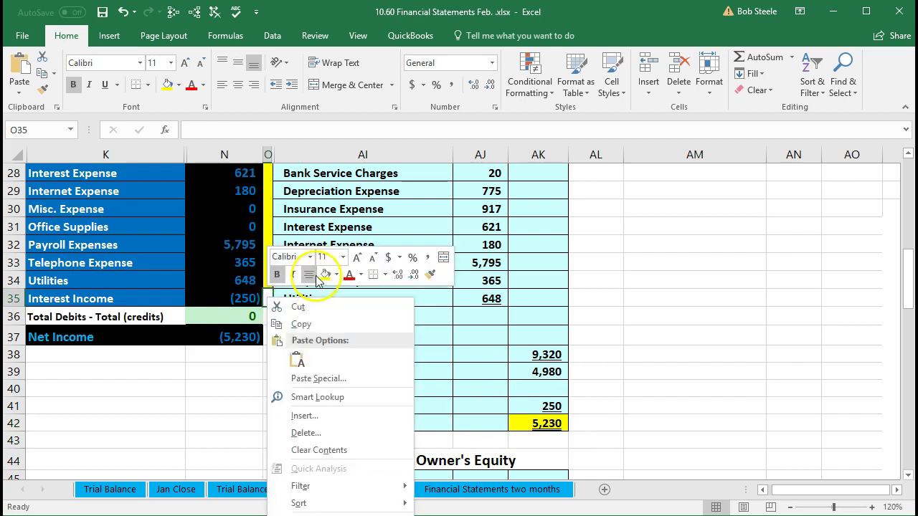
{"action": "key", "text": "Escape"}
{"action": "left_click", "coordinate": [229, 407]}
Step: Check the sum of trial balance cells N21:N35 against the income statement's Net Income (Loss) in AK42
{"action": "scroll", "coordinate": [230, 408], "scroll_direction": "up", "scroll_amount": 2}
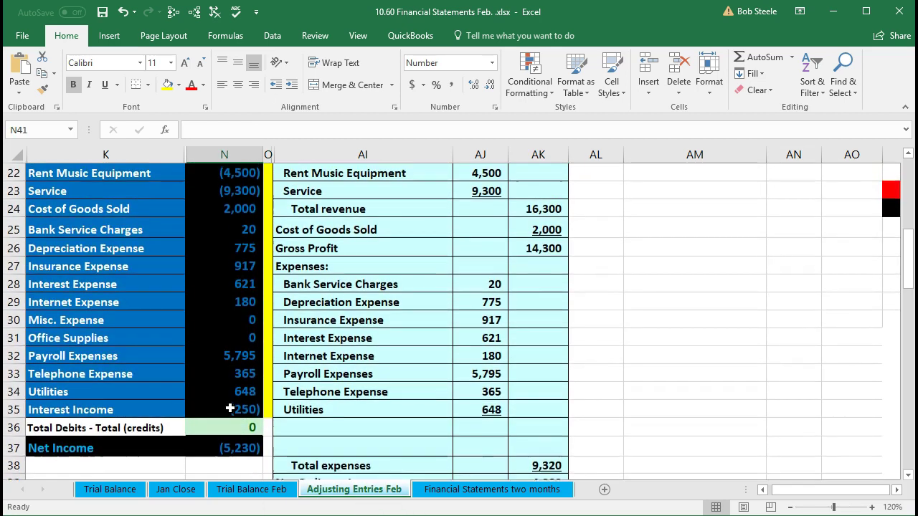
{"action": "scroll", "coordinate": [236, 373], "scroll_direction": "up", "scroll_amount": 1}
{"action": "left_click_drag", "start_coordinate": [230, 212], "coordinate": [231, 408]}
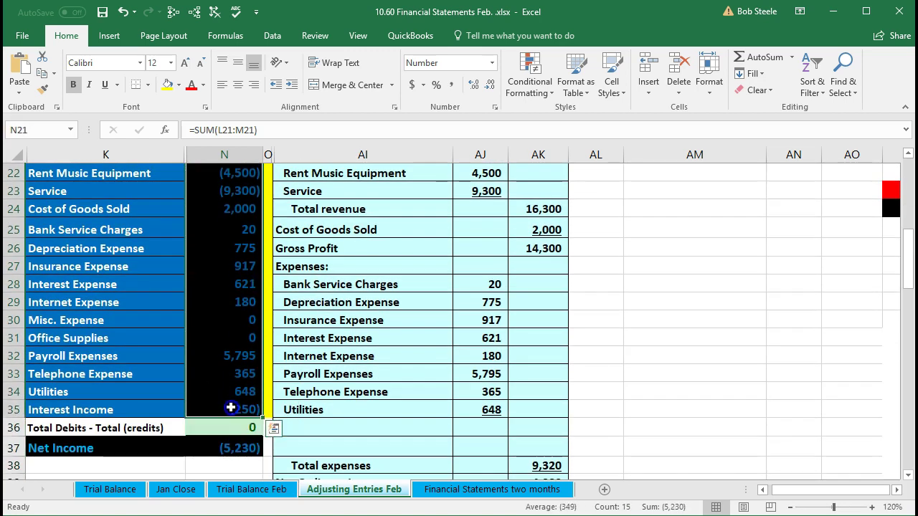
{"action": "left_click", "coordinate": [648, 428]}
{"action": "scroll", "coordinate": [648, 426], "scroll_direction": "down", "scroll_amount": 2}
{"action": "left_click", "coordinate": [546, 424]}
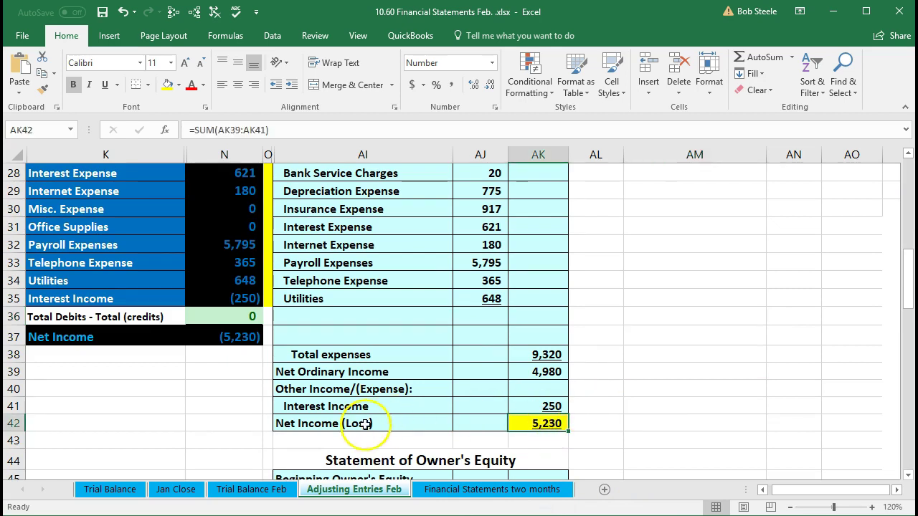
Step: Examine which trial balance accounts the balance sheet's Owners Equity formula in AO15 adds up
{"action": "scroll", "coordinate": [349, 426], "scroll_direction": "up", "scroll_amount": 4}
{"action": "left_click_drag", "start_coordinate": [150, 230], "coordinate": [251, 259]}
{"action": "scroll", "coordinate": [606, 311], "scroll_direction": "up", "scroll_amount": 1}
{"action": "left_click", "coordinate": [853, 208]}
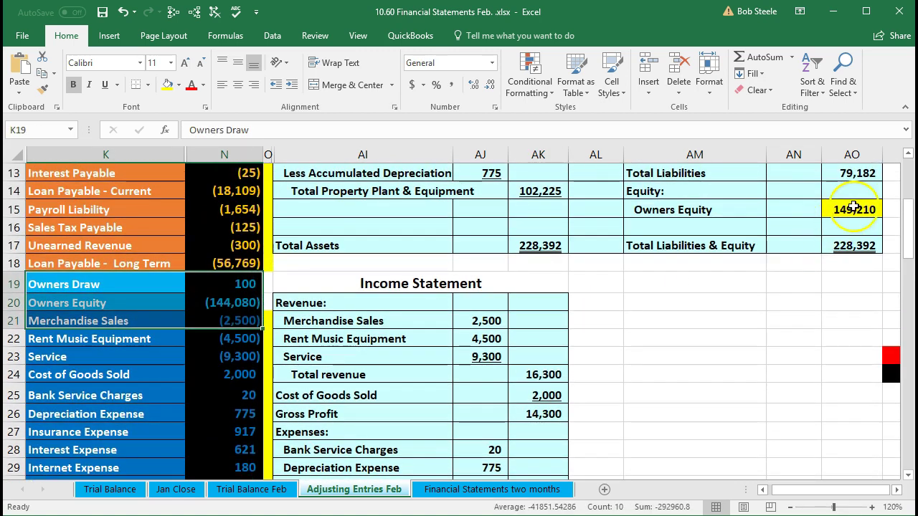
{"action": "type", "text": "=-SUM(N19:N35)"}
{"action": "scroll", "coordinate": [727, 309], "scroll_direction": "down", "scroll_amount": 3}
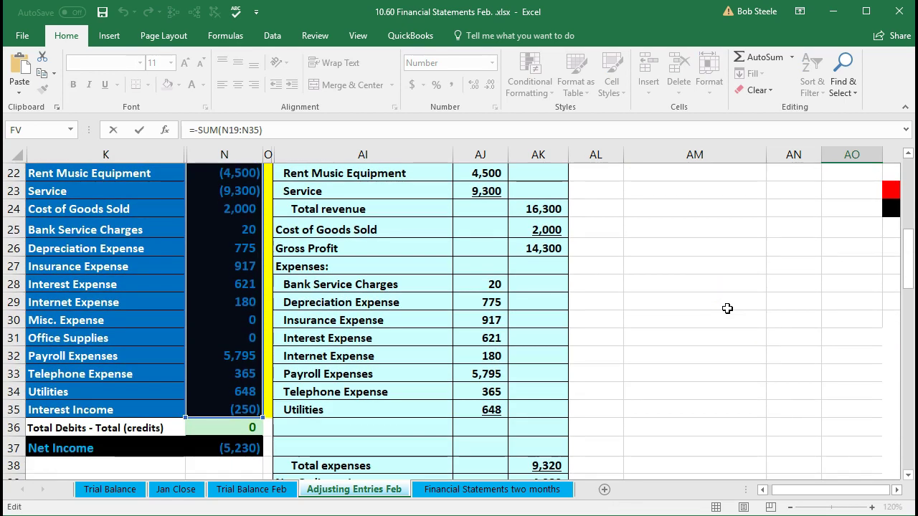
{"action": "key", "text": "Return"}
Step: Check the sum of income accounts N21:N35 and the sum of equity accounts N19:N20 separately
{"action": "left_click_drag", "start_coordinate": [225, 266], "coordinate": [225, 424]}
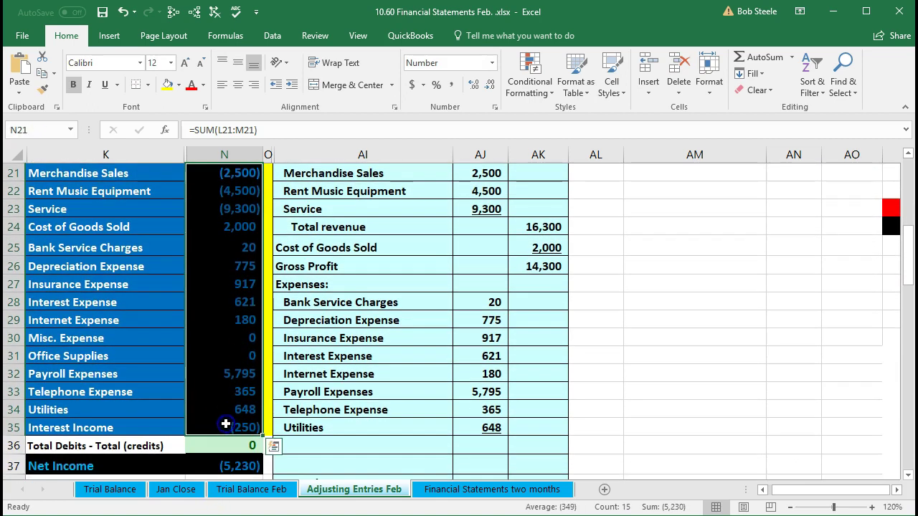
{"action": "scroll", "coordinate": [225, 424], "scroll_direction": "up", "scroll_amount": 4}
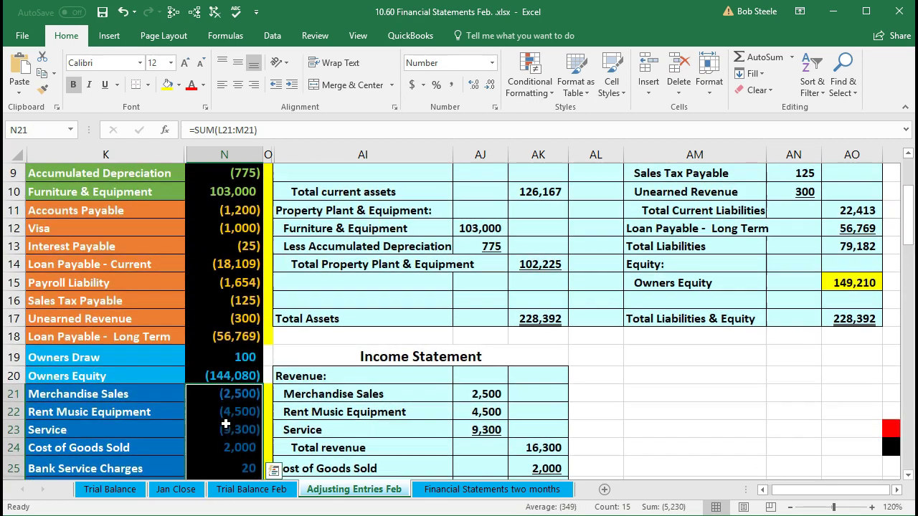
{"action": "left_click_drag", "start_coordinate": [249, 358], "coordinate": [244, 376]}
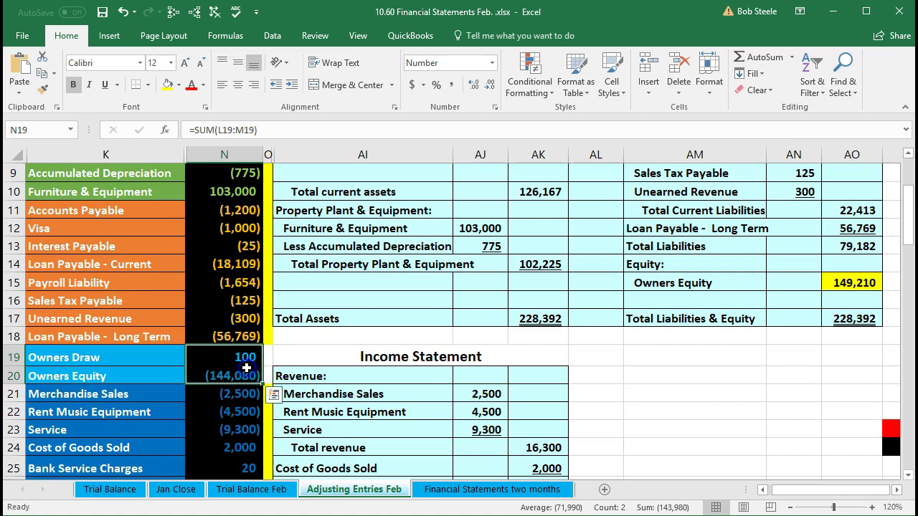
{"action": "left_click", "coordinate": [366, 395]}
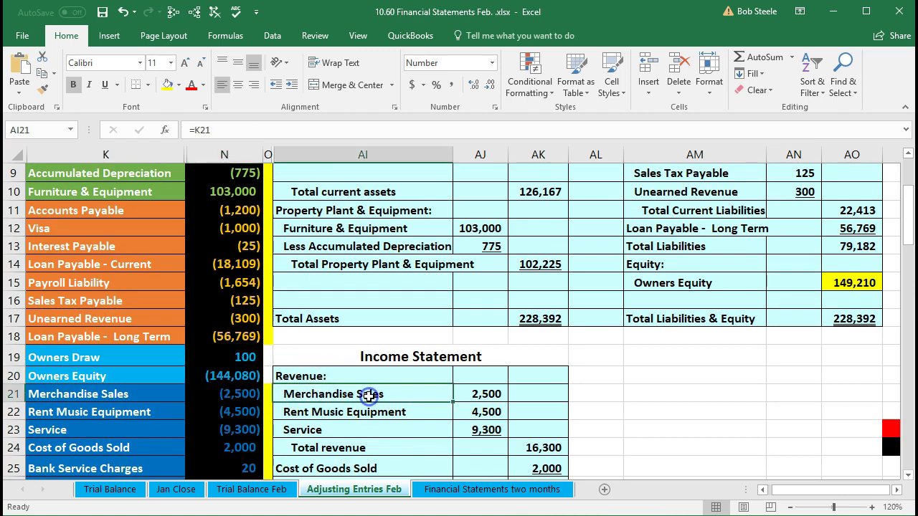
Step: Compare the balance sheet's Owners Equity in AO15 with the lines of the Statement of Owner's Equity
{"action": "scroll", "coordinate": [367, 397], "scroll_direction": "down", "scroll_amount": 3}
{"action": "scroll", "coordinate": [368, 396], "scroll_direction": "down", "scroll_amount": 6}
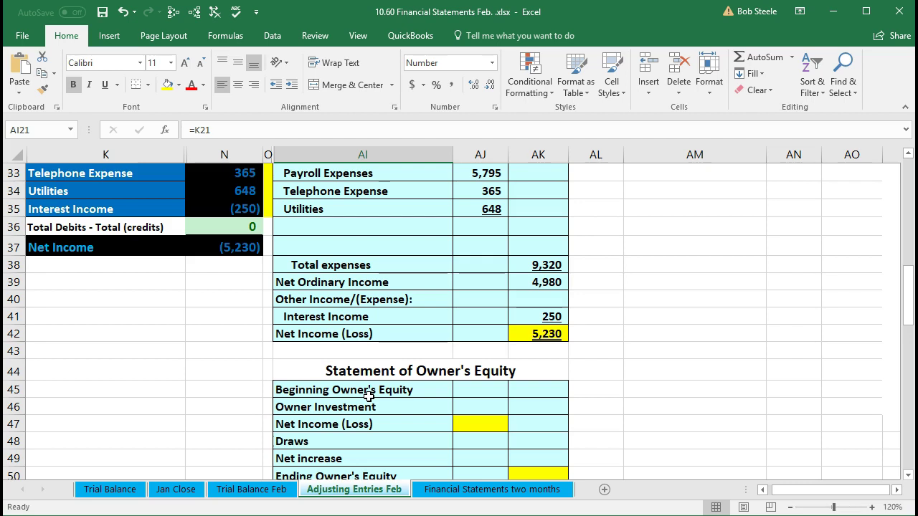
{"action": "scroll", "coordinate": [794, 350], "scroll_direction": "up", "scroll_amount": 8}
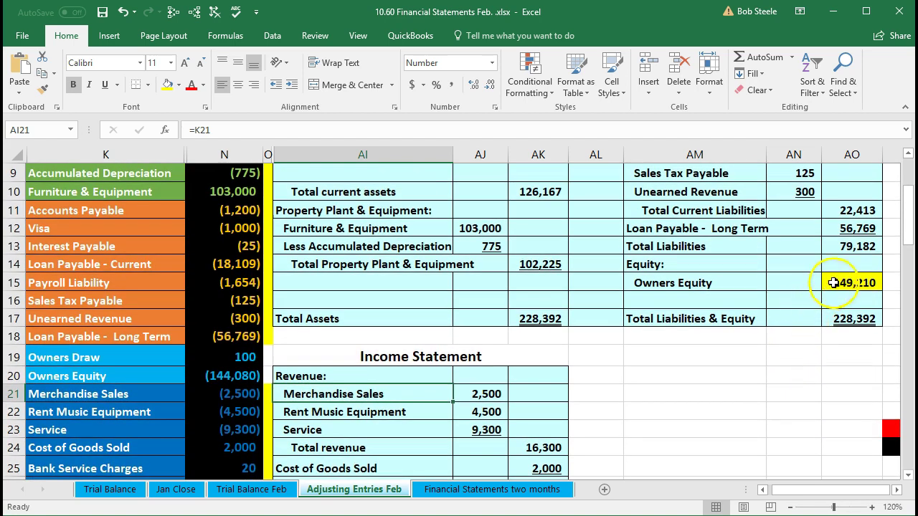
{"action": "left_click", "coordinate": [834, 283]}
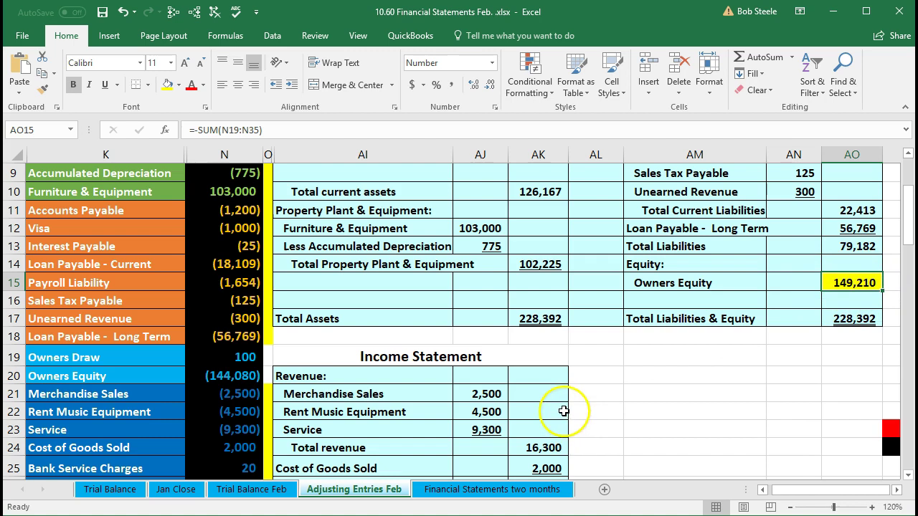
{"action": "scroll", "coordinate": [574, 434], "scroll_direction": "down", "scroll_amount": 6}
{"action": "scroll", "coordinate": [564, 405], "scroll_direction": "down", "scroll_amount": 2}
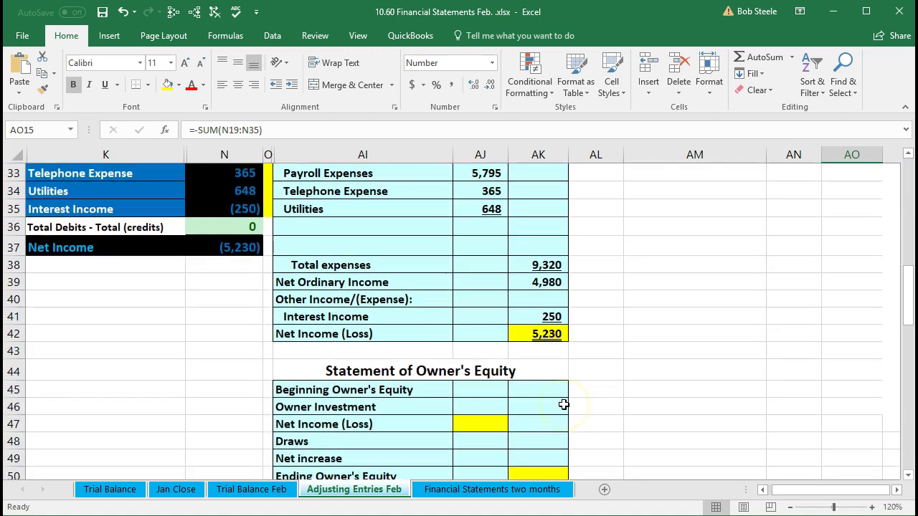
Step: Bring the trial balance Owners Equity into Beginning Owner's Equity in AK45 with the sign reversed, using -N20
{"action": "left_click", "coordinate": [434, 388]}
{"action": "scroll", "coordinate": [442, 405], "scroll_direction": "down", "scroll_amount": 1}
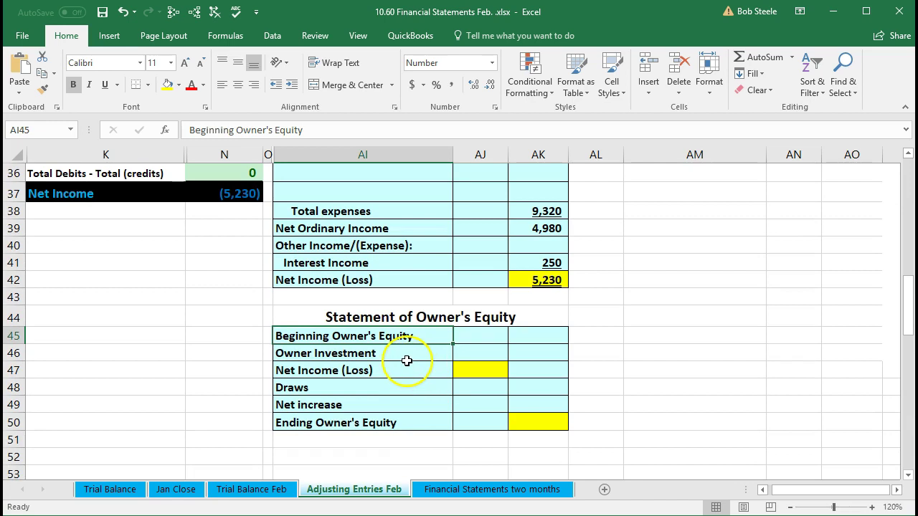
{"action": "left_click", "coordinate": [534, 339]}
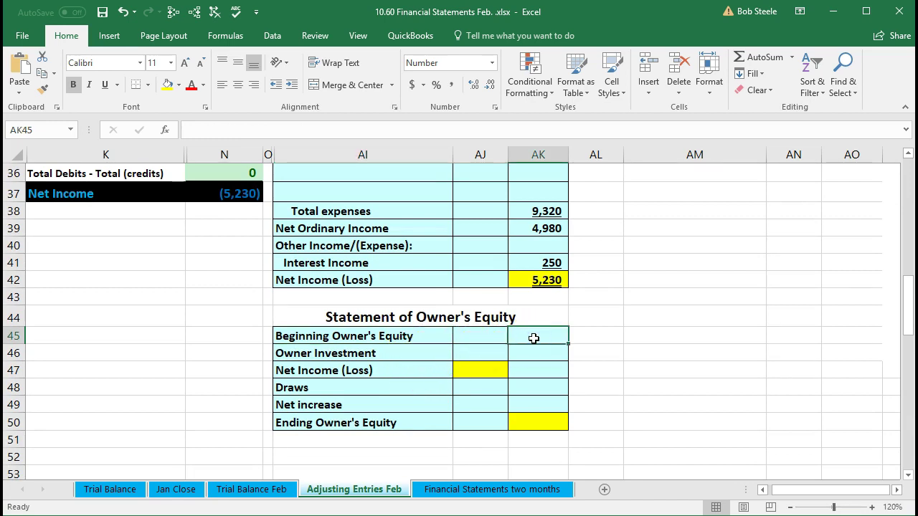
{"action": "type", "text": "="}
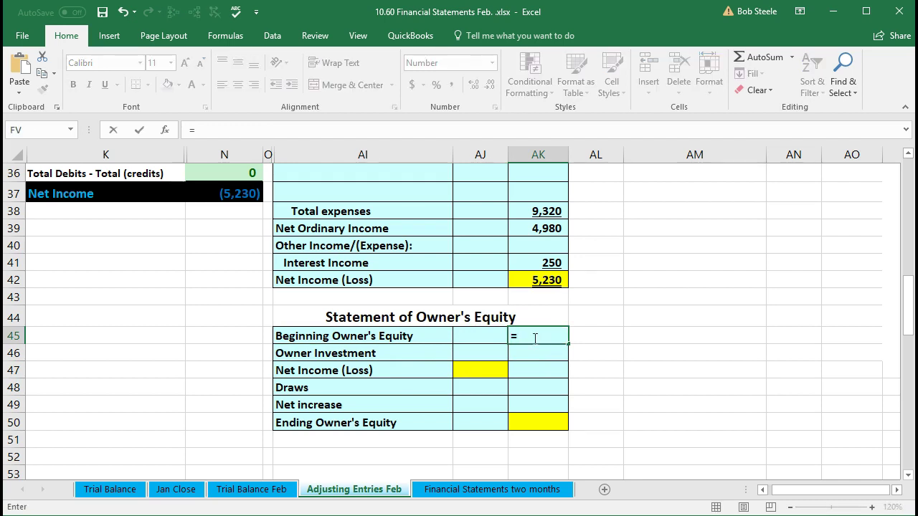
{"action": "key", "text": "BackSpace"}
{"action": "type", "text": "-"}
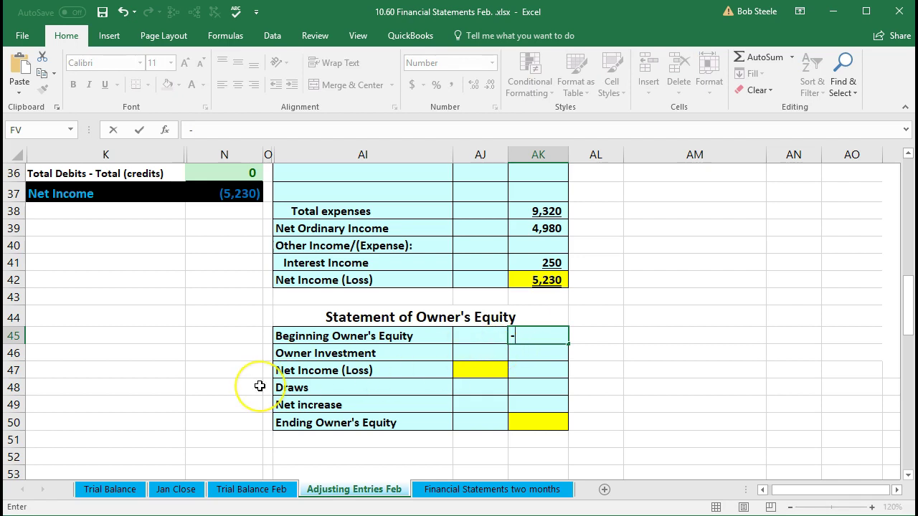
{"action": "scroll", "coordinate": [261, 383], "scroll_direction": "up", "scroll_amount": 4}
{"action": "scroll", "coordinate": [260, 384], "scroll_direction": "up", "scroll_amount": 3}
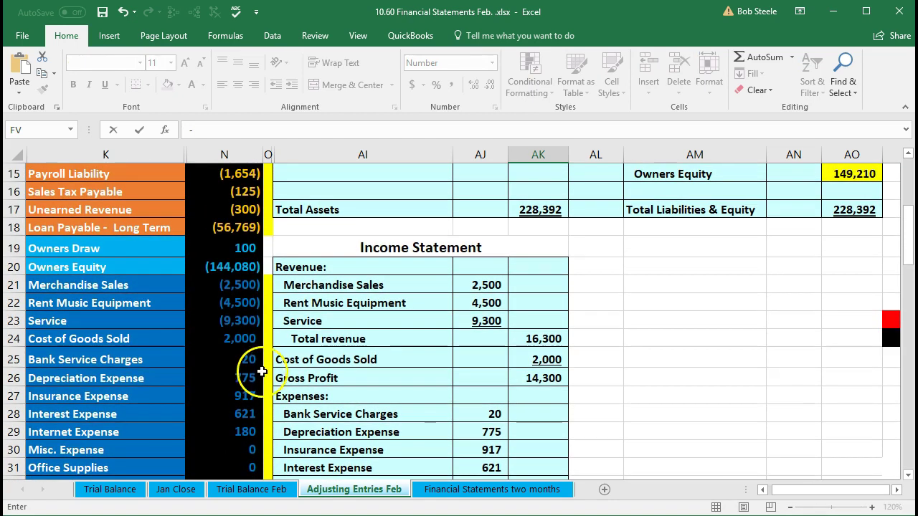
{"action": "left_click", "coordinate": [229, 270]}
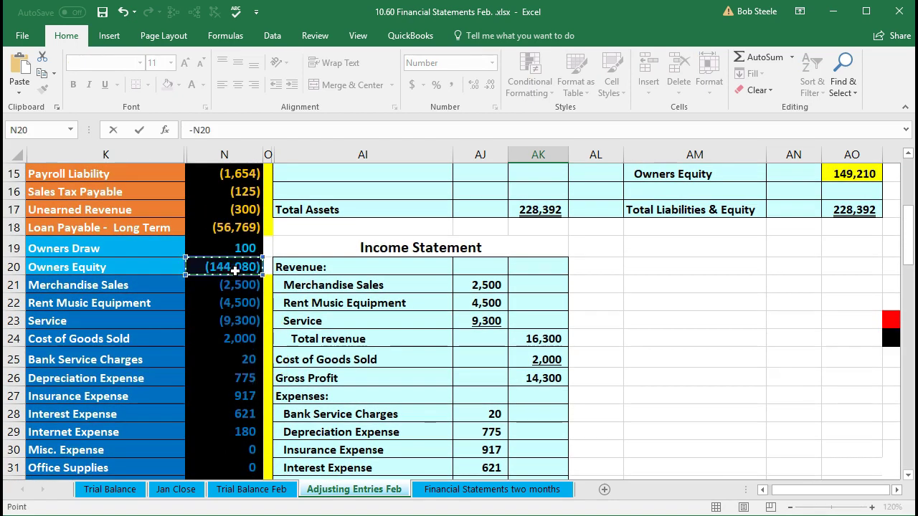
{"action": "key", "text": "Return"}
{"action": "scroll", "coordinate": [431, 358], "scroll_direction": "down", "scroll_amount": 1}
{"action": "left_click", "coordinate": [521, 390]}
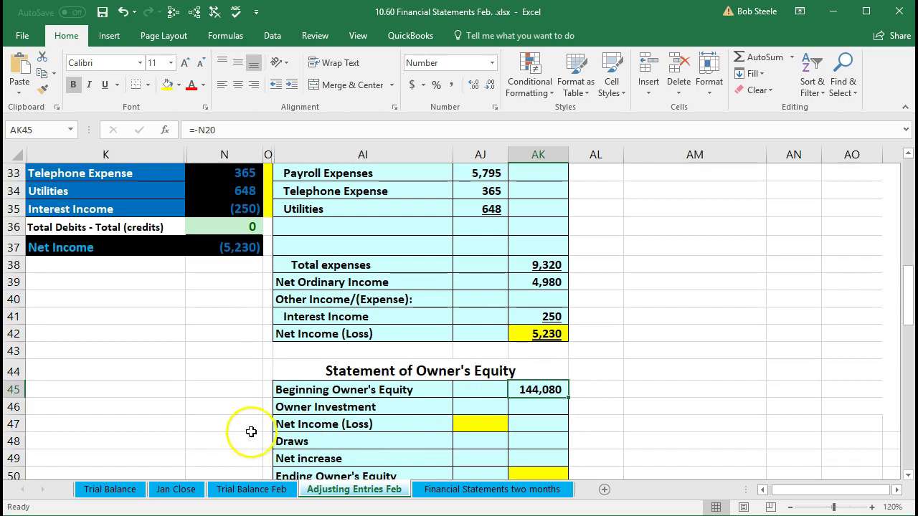
Step: Review the Owners Equity account in row 20 alongside the asset and liability accounts above it in the trial balance
{"action": "scroll", "coordinate": [248, 432], "scroll_direction": "up", "scroll_amount": 4}
{"action": "scroll", "coordinate": [248, 423], "scroll_direction": "up", "scroll_amount": 3}
{"action": "left_click_drag", "start_coordinate": [156, 321], "coordinate": [213, 317]}
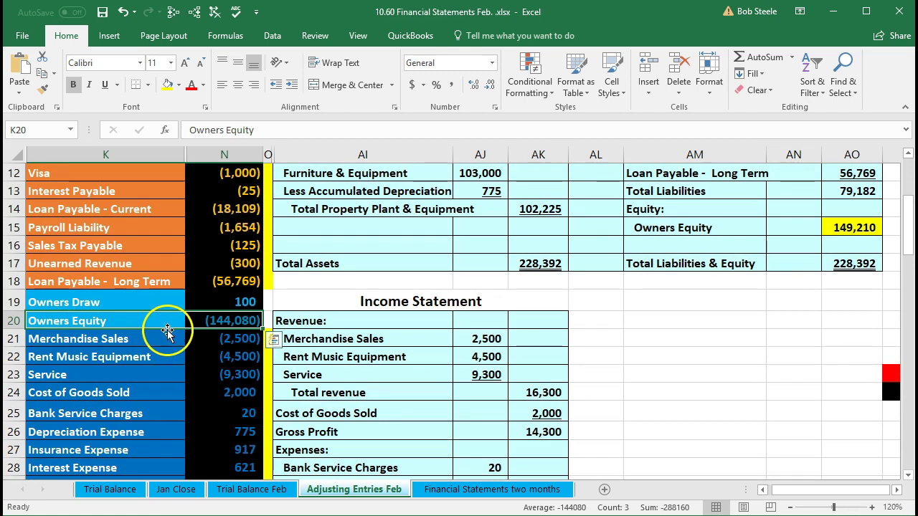
{"action": "scroll", "coordinate": [179, 344], "scroll_direction": "up", "scroll_amount": 3}
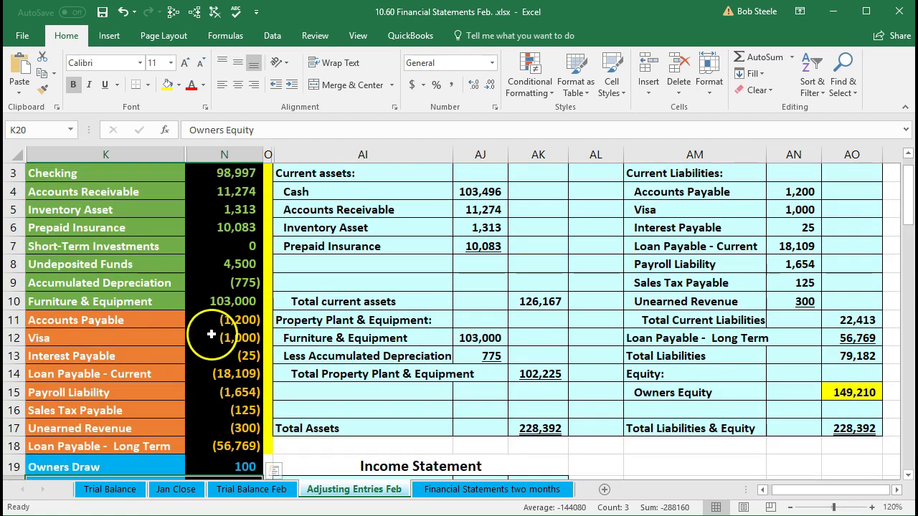
{"action": "left_click", "coordinate": [212, 338]}
{"action": "left_click", "coordinate": [221, 296]}
{"action": "left_click", "coordinate": [230, 228]}
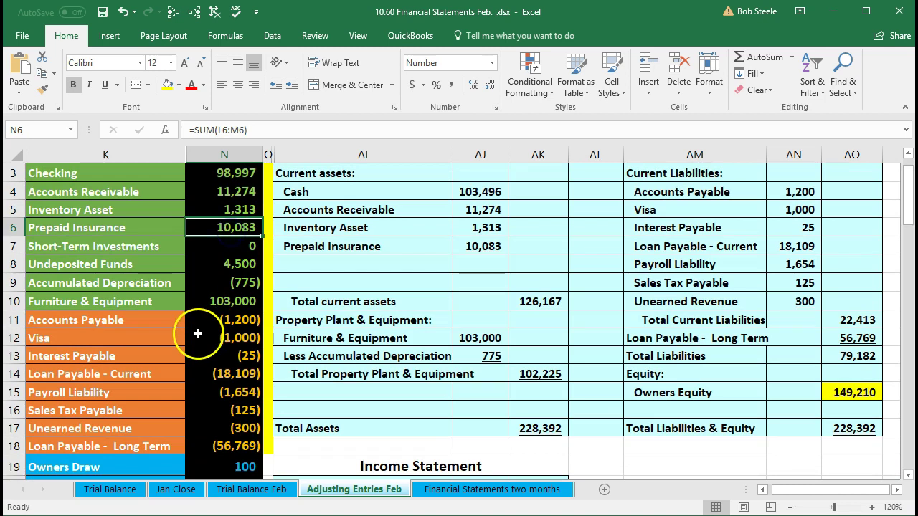
{"action": "scroll", "coordinate": [191, 357], "scroll_direction": "up", "scroll_amount": 1}
{"action": "scroll", "coordinate": [191, 358], "scroll_direction": "up", "scroll_amount": 1}
{"action": "scroll", "coordinate": [191, 358], "scroll_direction": "down", "scroll_amount": 4}
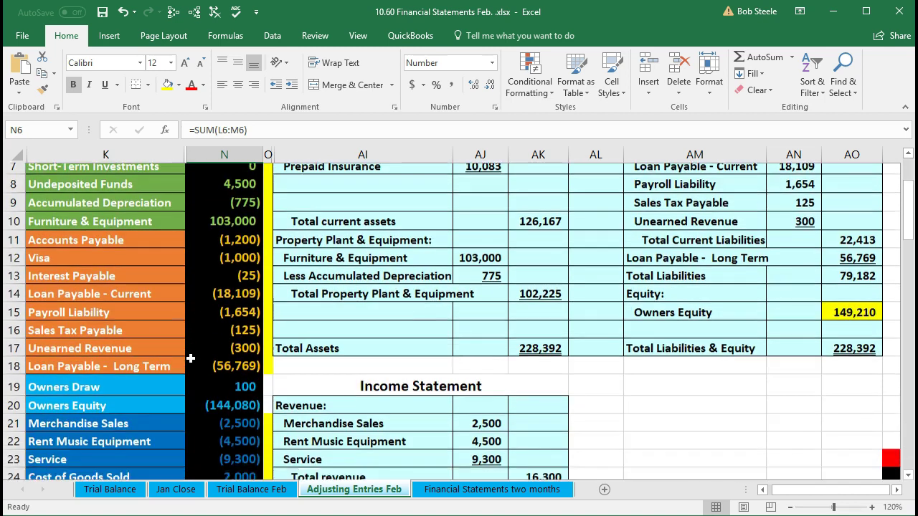
Step: Check the sum of trial balance cells N20:N35, from Owners Equity through Interest Income
{"action": "left_click", "coordinate": [209, 304]}
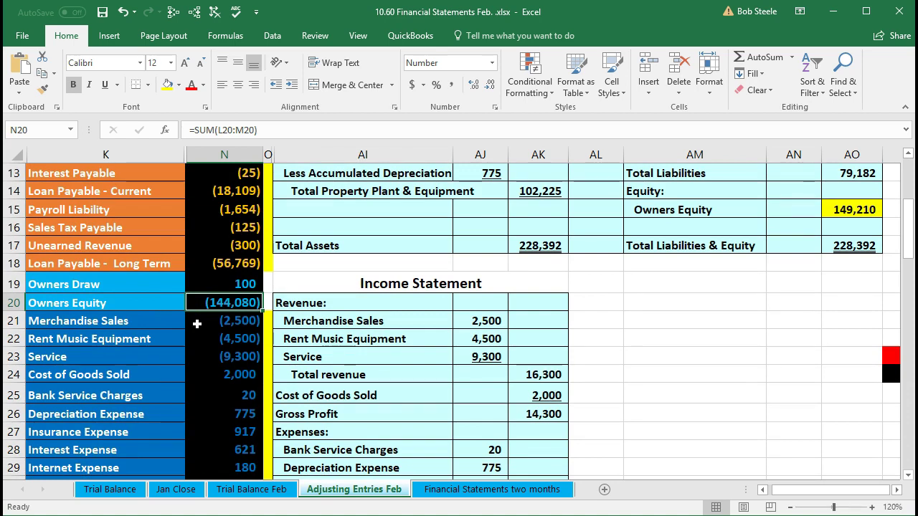
{"action": "left_click_drag", "start_coordinate": [206, 304], "coordinate": [223, 434]}
{"action": "scroll", "coordinate": [236, 427], "scroll_direction": "up", "scroll_amount": 3}
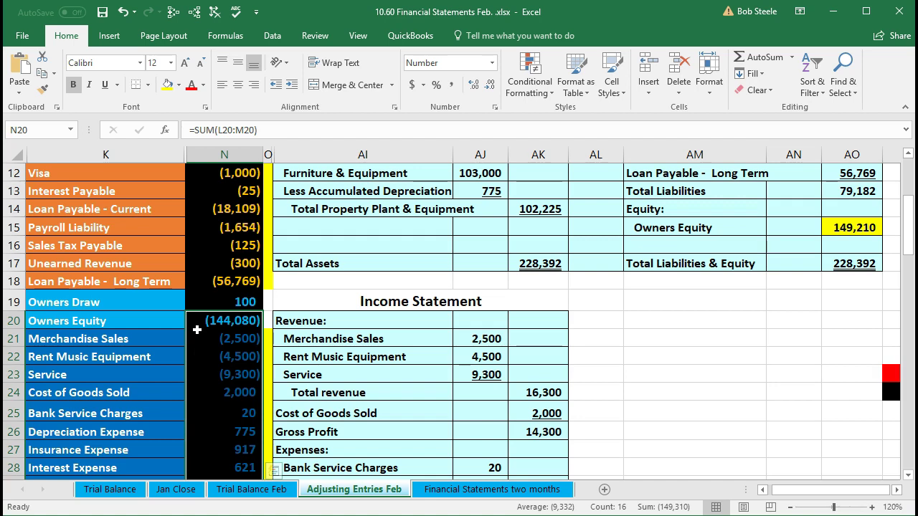
Step: Find the Owners Equity account in the general ledger on the Trial Balance Feb sheet
{"action": "left_click", "coordinate": [200, 322]}
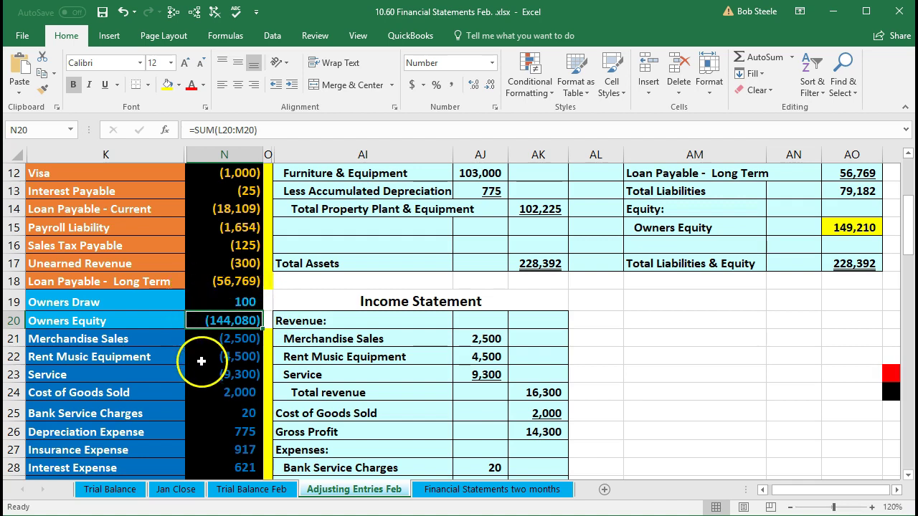
{"action": "left_click", "coordinate": [242, 495]}
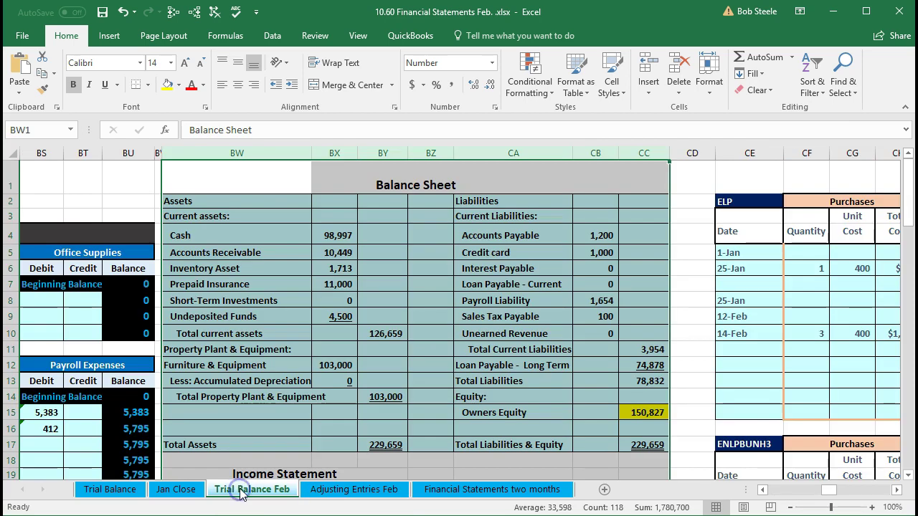
{"action": "left_click", "coordinate": [288, 438]}
{"action": "key", "text": "Left"}
{"action": "key", "text": "Left"}
{"action": "key", "text": "Left"}
{"action": "key", "text": "Left"}
{"action": "key", "text": "Left"}
{"action": "key", "text": "Left"}
{"action": "key", "text": "Left"}
{"action": "key", "text": "Left"}
{"action": "key", "text": "Left"}
{"action": "key", "text": "Left"}
{"action": "key", "text": "Left"}
{"action": "key", "text": "Left"}
{"action": "key", "text": "Left"}
{"action": "key", "text": "Left"}
{"action": "key", "text": "Left"}
{"action": "key", "text": "Left"}
{"action": "key", "text": "Left"}
{"action": "key", "text": "Left"}
{"action": "key", "text": "Left"}
{"action": "key", "text": "Left"}
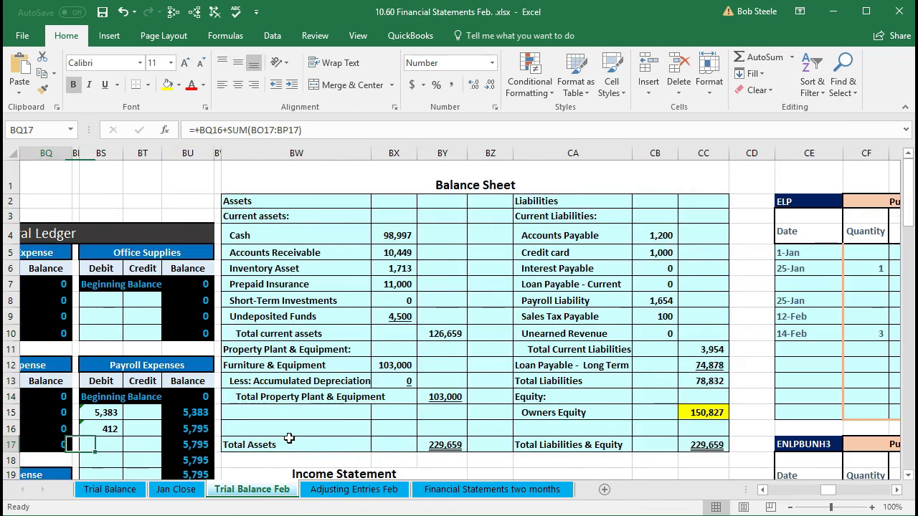
{"action": "key", "text": "Left"}
{"action": "key", "text": "Left"}
{"action": "key", "text": "Left"}
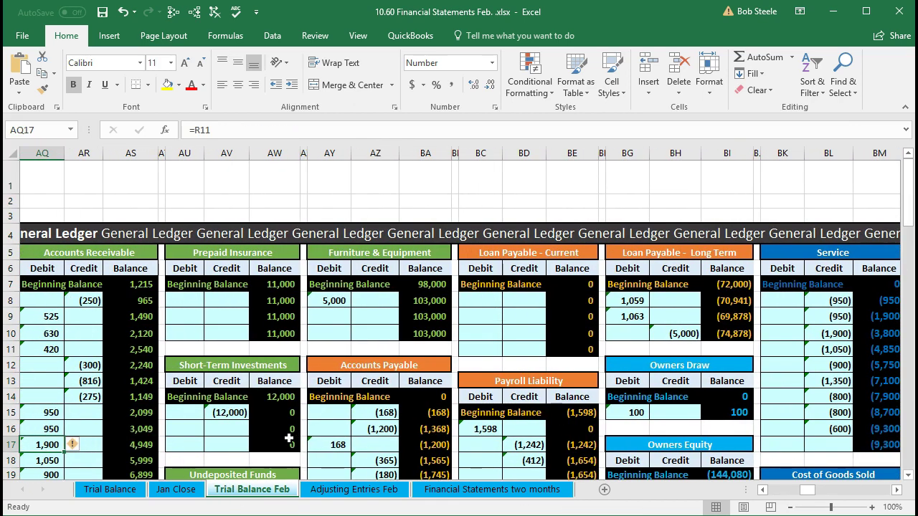
{"action": "scroll", "coordinate": [596, 406], "scroll_direction": "down", "scroll_amount": 2}
{"action": "scroll", "coordinate": [596, 406], "scroll_direction": "down", "scroll_amount": 1}
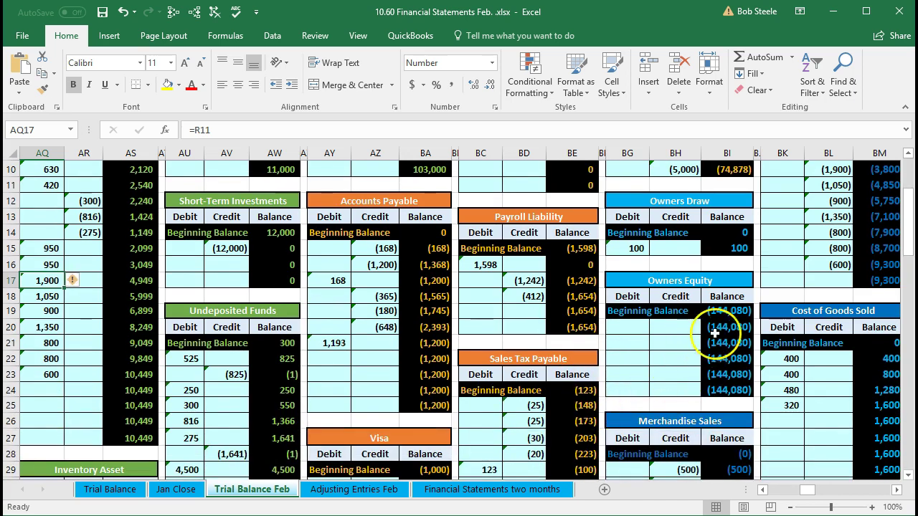
Step: Check the Owners Equity ledger account for February debits or credits and inspect its beginning balance formula in BI19
{"action": "left_click", "coordinate": [726, 311]}
{"action": "key", "text": "Down"}
{"action": "key", "text": "Left"}
{"action": "key", "text": "Left"}
{"action": "key", "text": "Down"}
{"action": "key", "text": "Down"}
{"action": "key", "text": "Right"}
{"action": "key", "text": "Down"}
{"action": "key", "text": "Down"}
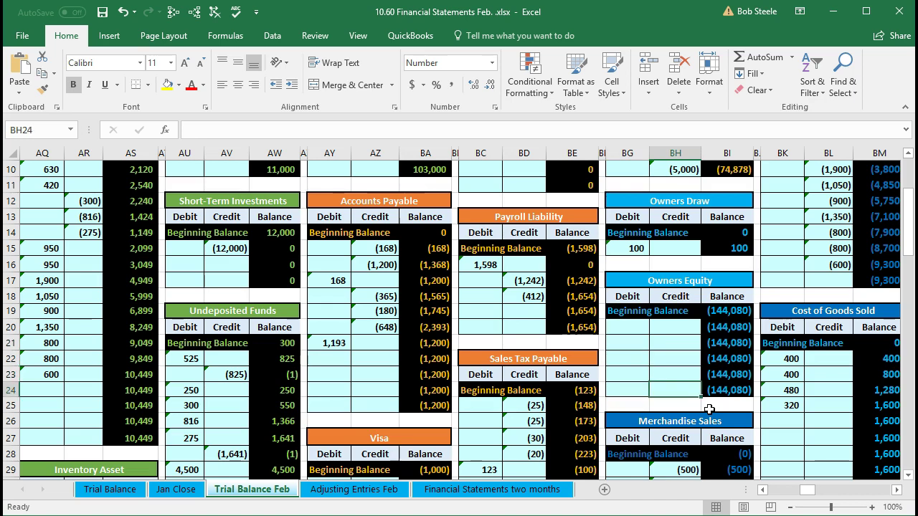
{"action": "left_click", "coordinate": [724, 325]}
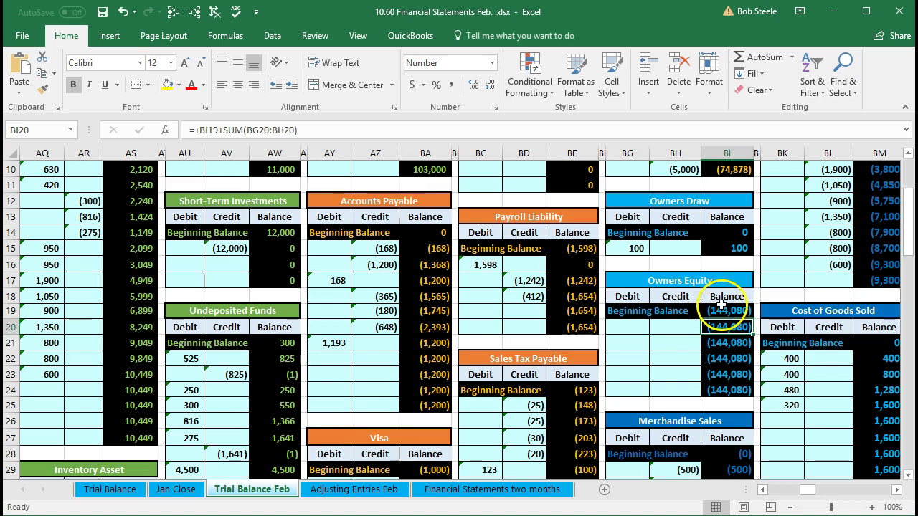
{"action": "left_click", "coordinate": [726, 310]}
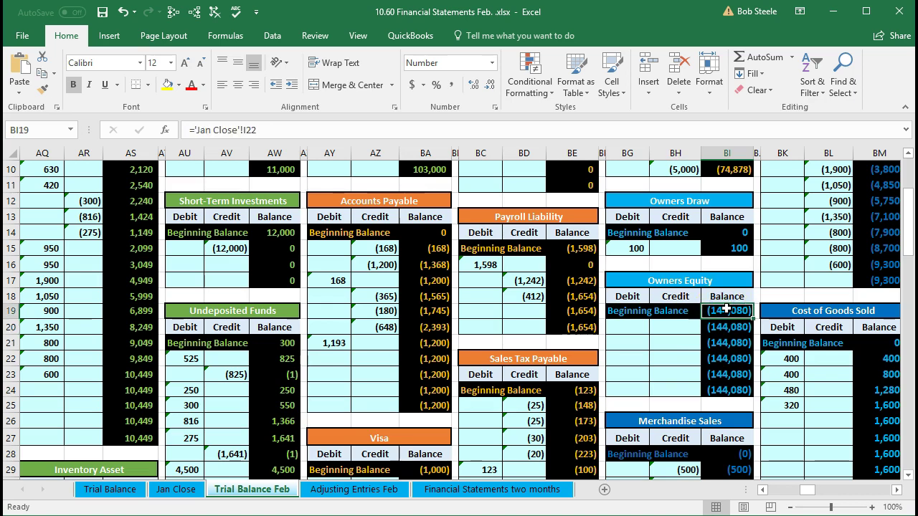
Step: Return to the Adjusting Entries Feb sheet and review the Beginning Owner's Equity formula in AK45
{"action": "left_click", "coordinate": [351, 491]}
{"action": "scroll", "coordinate": [461, 456], "scroll_direction": "down", "scroll_amount": 7}
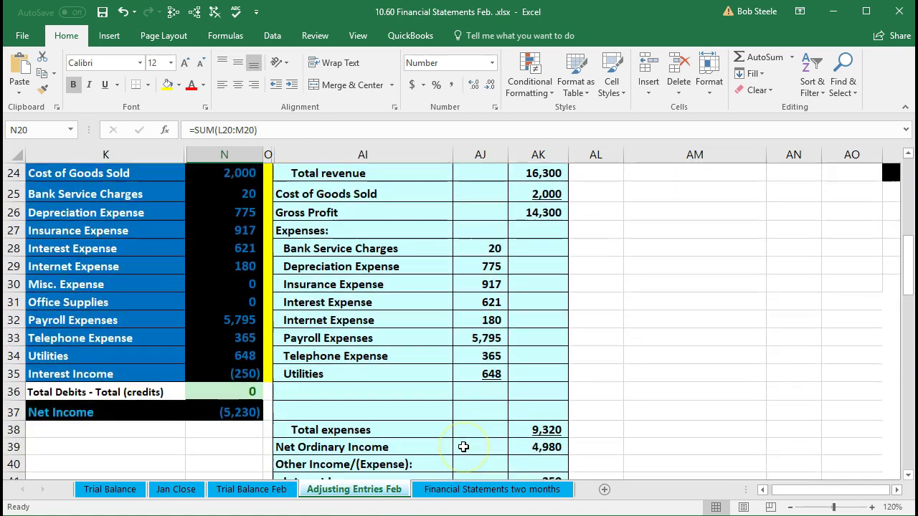
{"action": "left_click", "coordinate": [534, 389]}
{"action": "scroll", "coordinate": [529, 395], "scroll_direction": "down", "scroll_amount": 1}
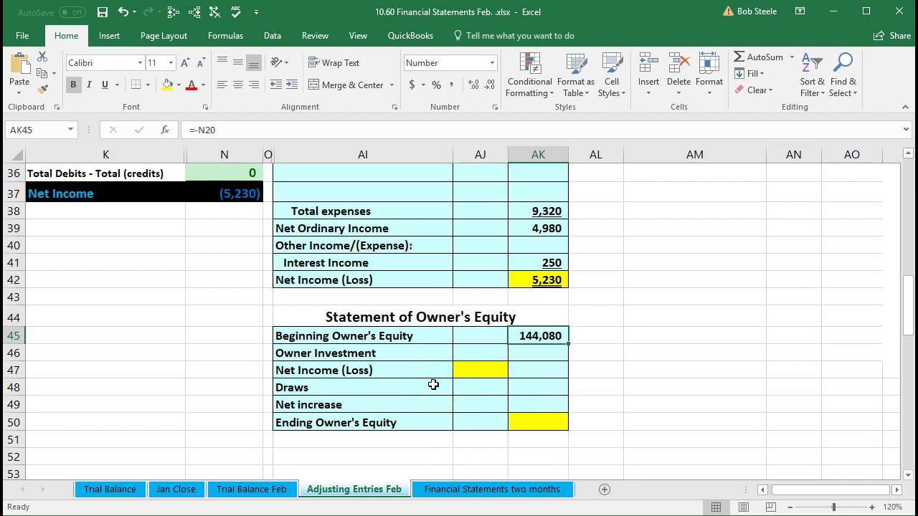
Step: Compare the sum of trial balance cells N21:N35 with the income statement's Net Income (Loss) in AK42
{"action": "scroll", "coordinate": [430, 391], "scroll_direction": "up", "scroll_amount": 6}
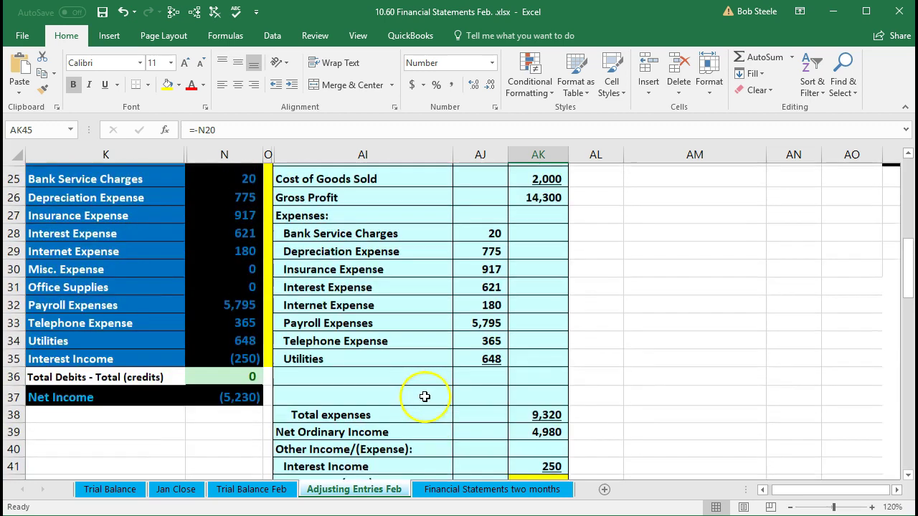
{"action": "left_click_drag", "start_coordinate": [232, 239], "coordinate": [228, 427]}
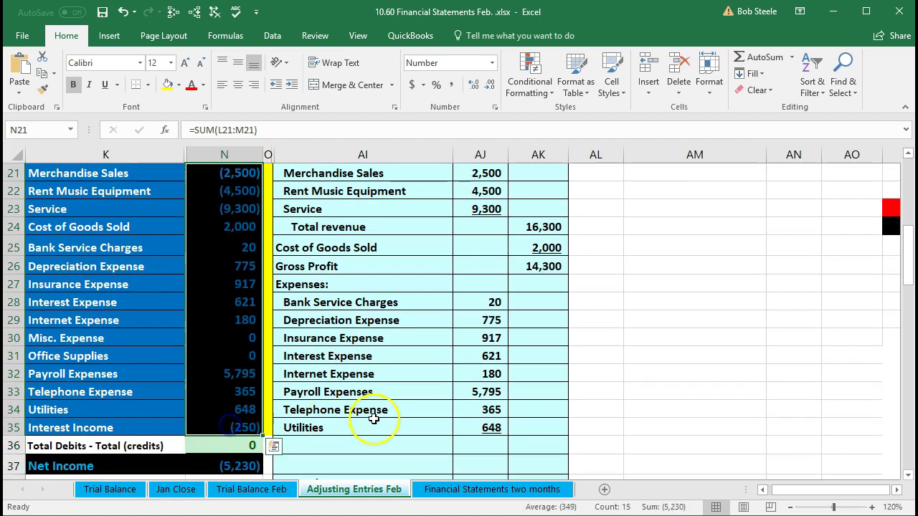
{"action": "scroll", "coordinate": [375, 419], "scroll_direction": "down", "scroll_amount": 3}
{"action": "left_click", "coordinate": [518, 386]}
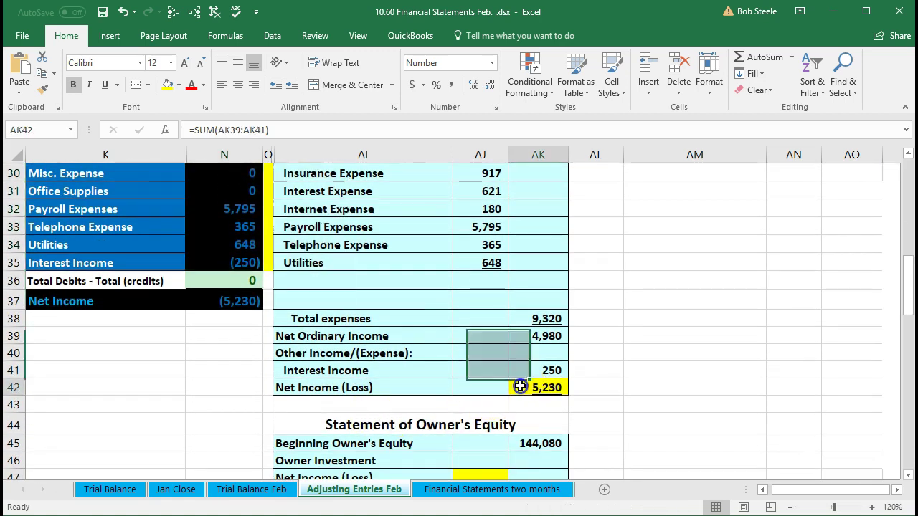
Step: Bring Net Income (Loss) into AJ47 of the Statement of Owner's Equity by linking it to AK42
{"action": "scroll", "coordinate": [520, 388], "scroll_direction": "down", "scroll_amount": 3}
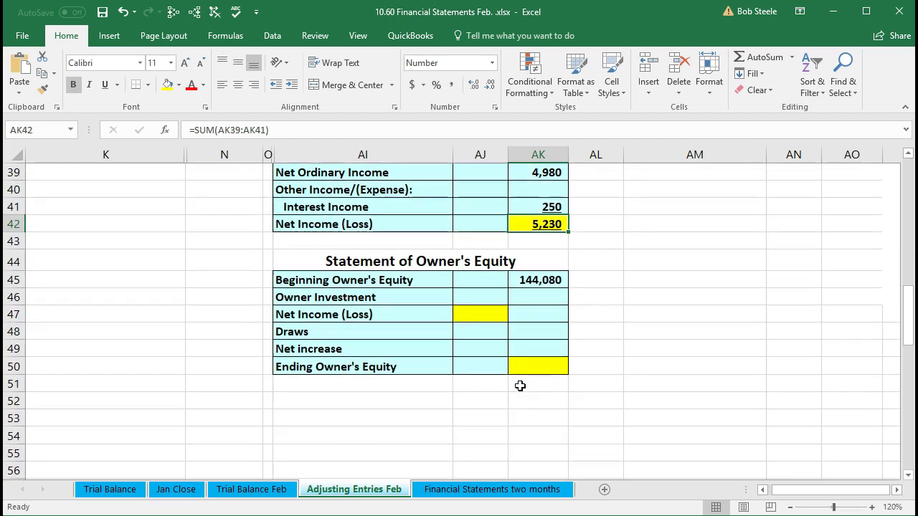
{"action": "left_click", "coordinate": [483, 316]}
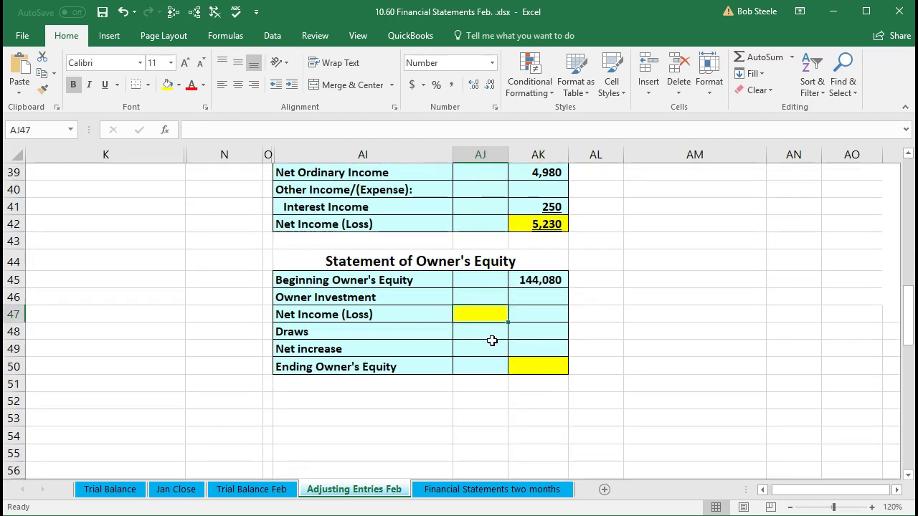
{"action": "type", "text": "="}
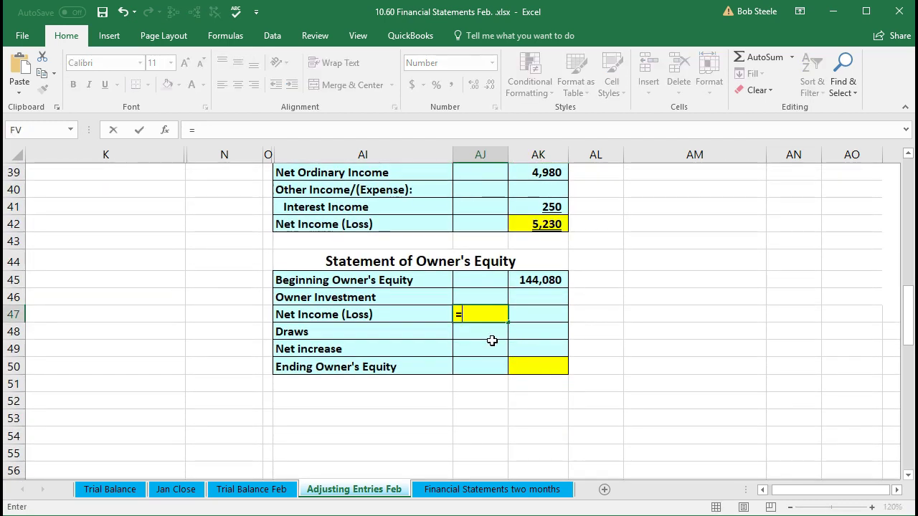
{"action": "left_click", "coordinate": [533, 226]}
{"action": "key", "text": "Return"}
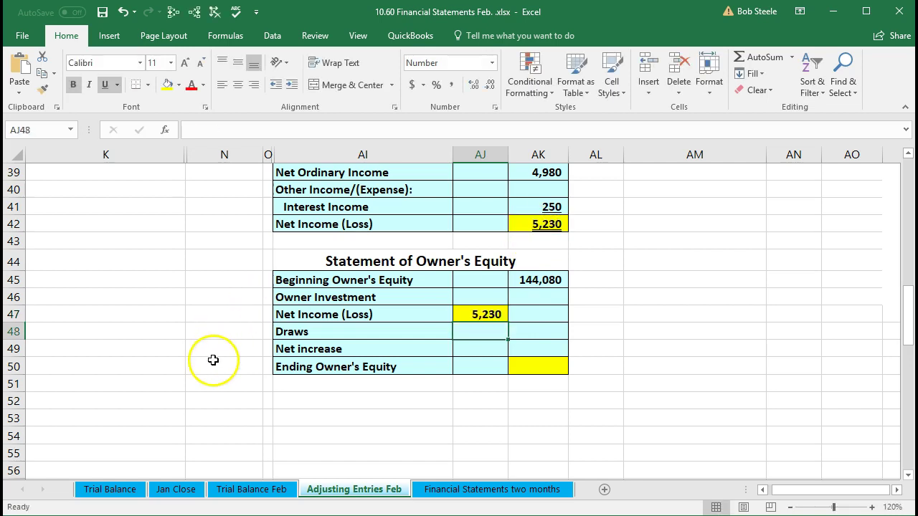
Step: Examine the Owners Draw balance in N19 of the trial balance alongside the expense accounts below it
{"action": "scroll", "coordinate": [213, 360], "scroll_direction": "up", "scroll_amount": 8}
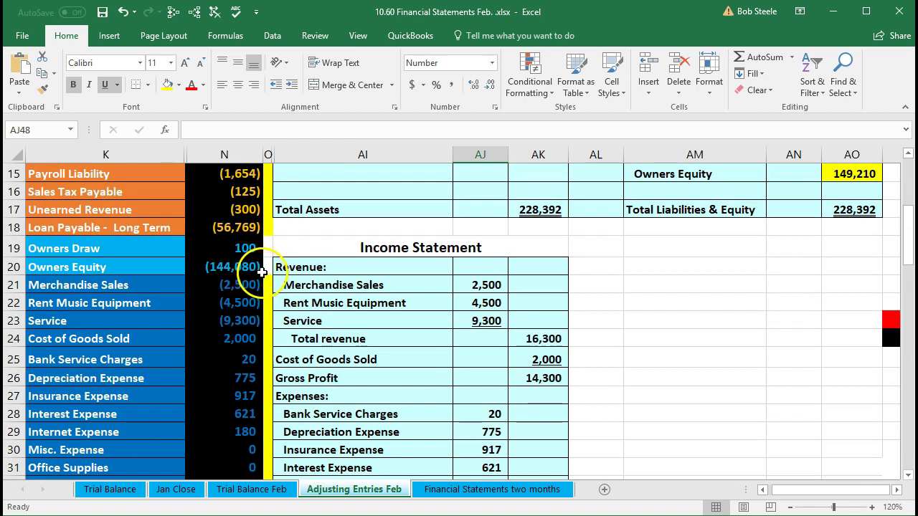
{"action": "left_click", "coordinate": [262, 271]}
{"action": "right_click", "coordinate": [262, 271]}
{"action": "key", "text": "Escape"}
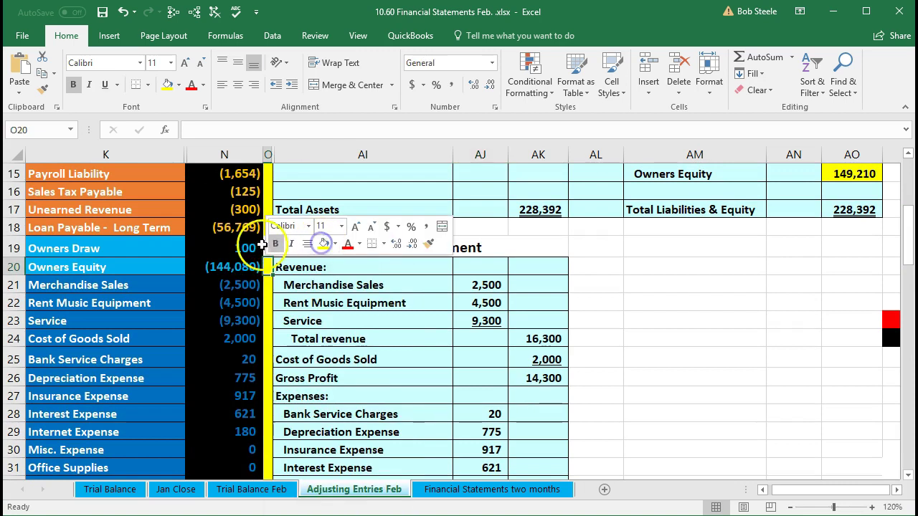
{"action": "left_click", "coordinate": [232, 248]}
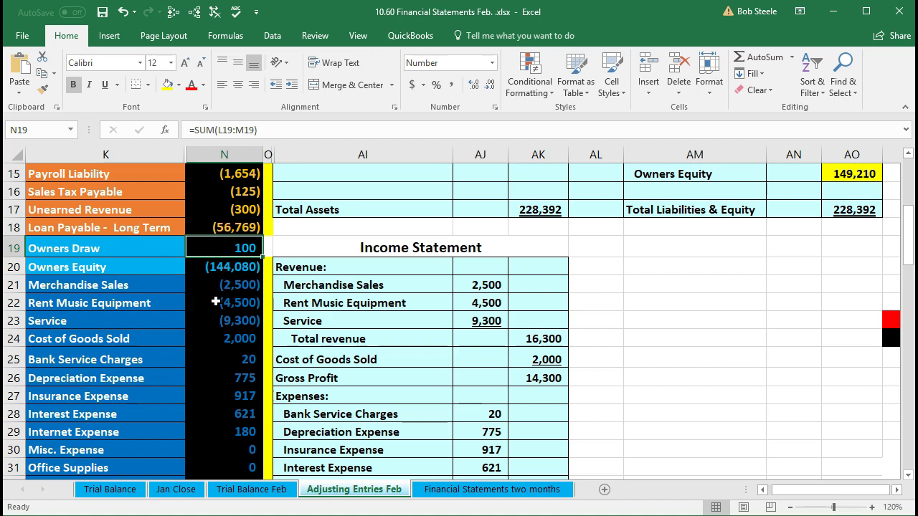
{"action": "left_click", "coordinate": [213, 393]}
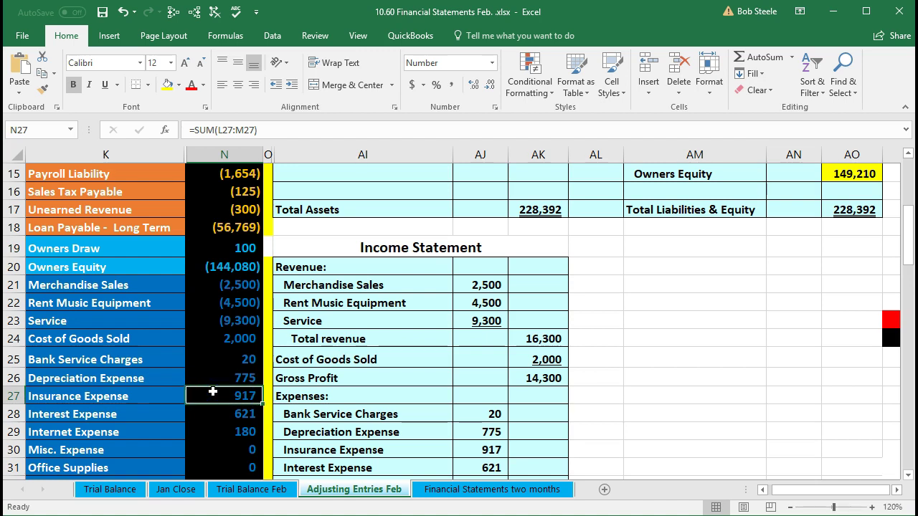
{"action": "left_click", "coordinate": [229, 250]}
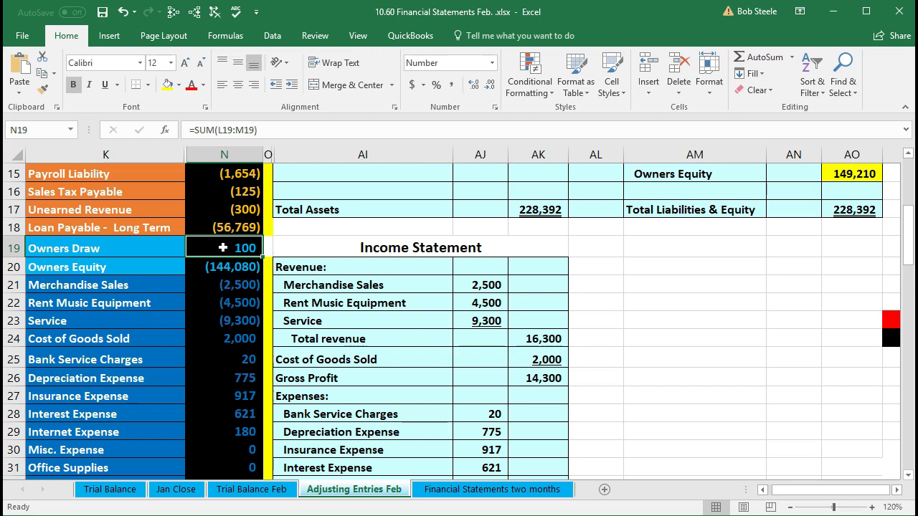
Step: Bring the trial balance Owners Draw into Draws in AJ48 of the Statement of Owner's Equity, using =N19
{"action": "scroll", "coordinate": [407, 357], "scroll_direction": "down", "scroll_amount": 6}
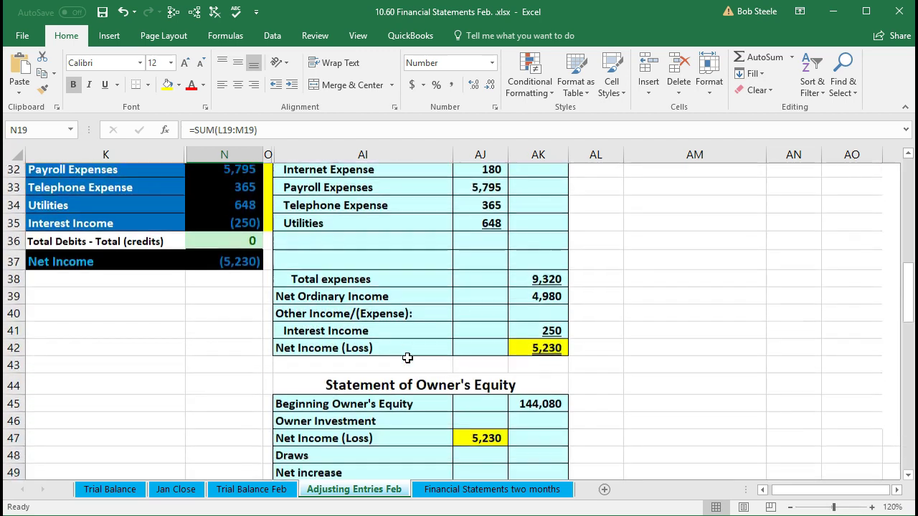
{"action": "scroll", "coordinate": [407, 357], "scroll_direction": "down", "scroll_amount": 2}
{"action": "left_click", "coordinate": [476, 330]}
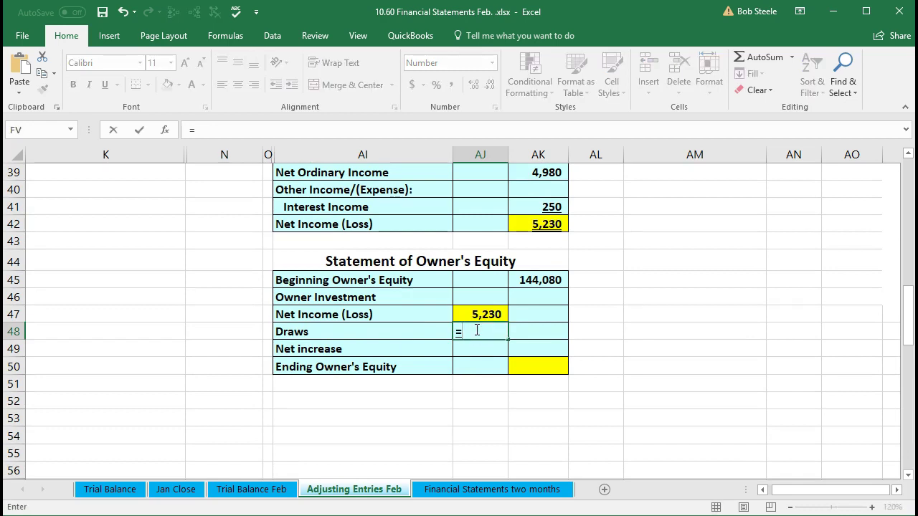
{"action": "scroll", "coordinate": [476, 319], "scroll_direction": "up", "scroll_amount": 6}
{"action": "scroll", "coordinate": [432, 380], "scroll_direction": "up", "scroll_amount": 1}
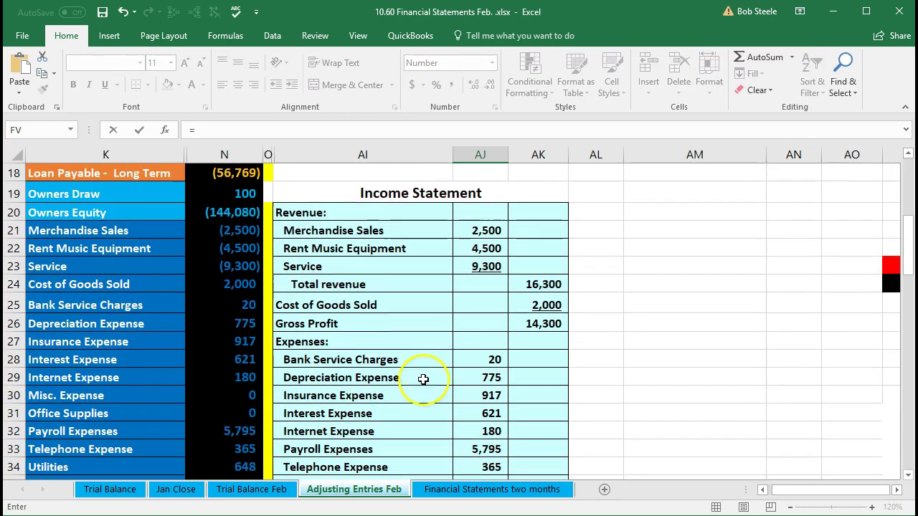
{"action": "left_click", "coordinate": [244, 193]}
{"action": "key", "text": "Return"}
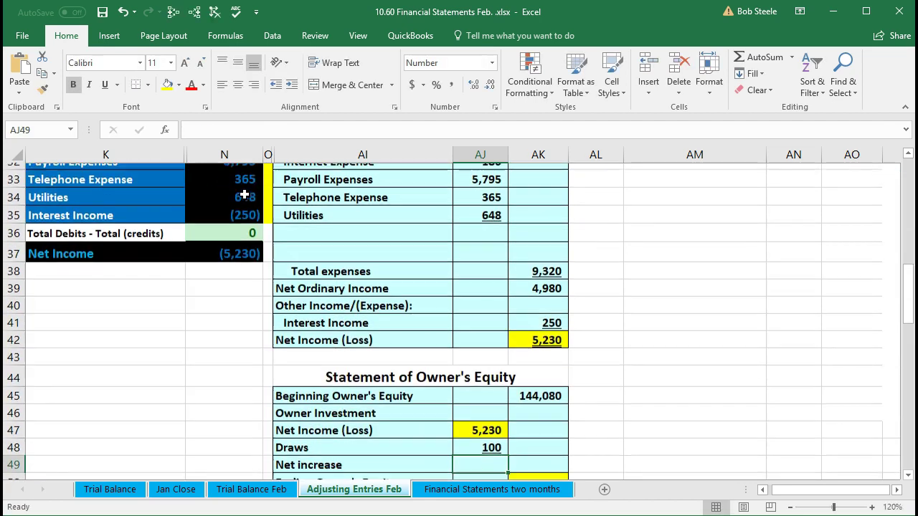
Step: Rename the Draws label in AI48 as "Less Draws"
{"action": "left_click", "coordinate": [313, 447]}
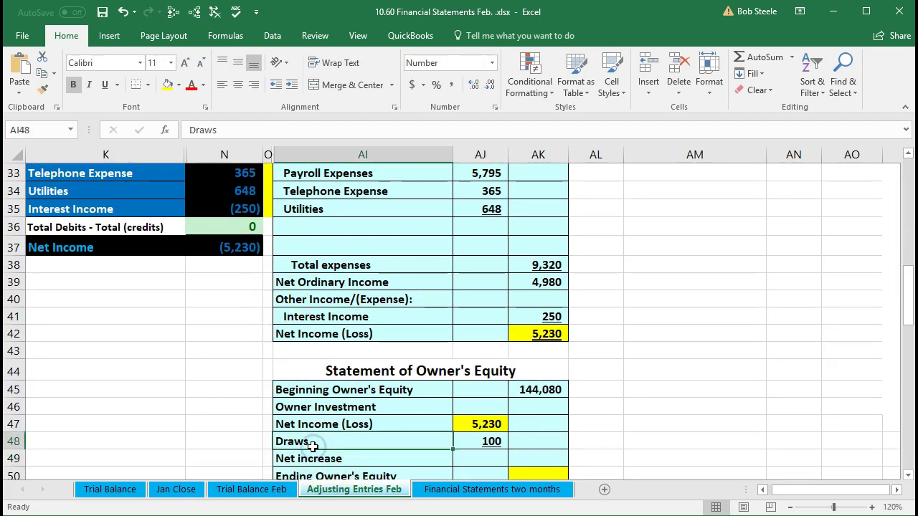
{"action": "double_click", "coordinate": [275, 439]}
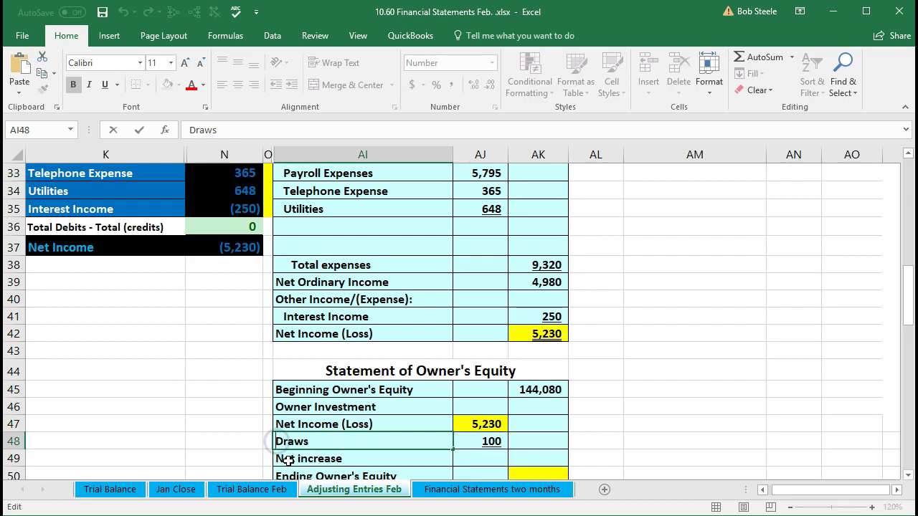
{"action": "type", "text": "Less"}
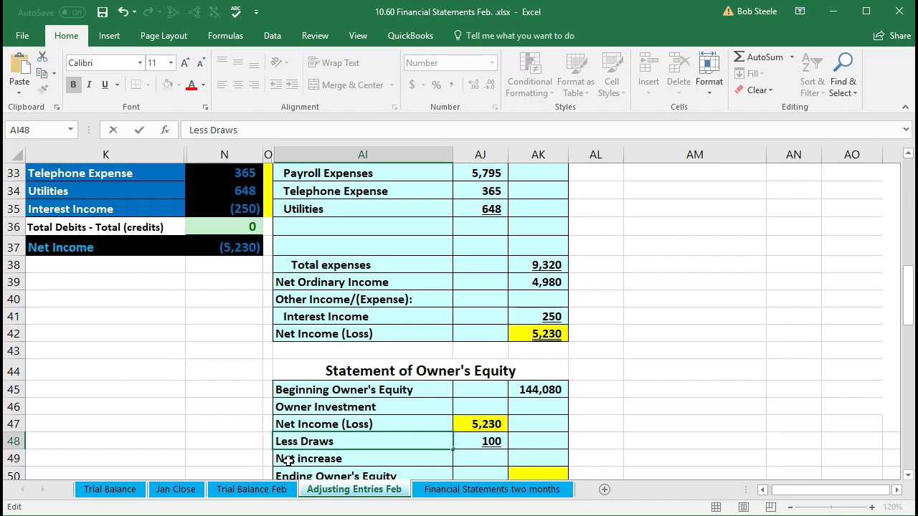
{"action": "key", "text": "Return"}
Step: Calculate Net increase in AK49 as net income minus draws, using =AJ47-AJ48
{"action": "scroll", "coordinate": [287, 460], "scroll_direction": "down", "scroll_amount": 1}
{"action": "left_click", "coordinate": [545, 399]}
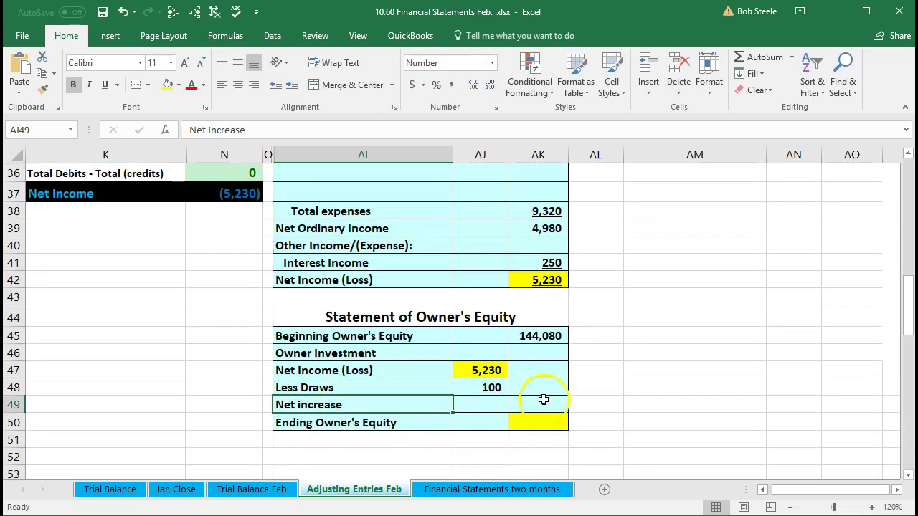
{"action": "left_click", "coordinate": [454, 371]}
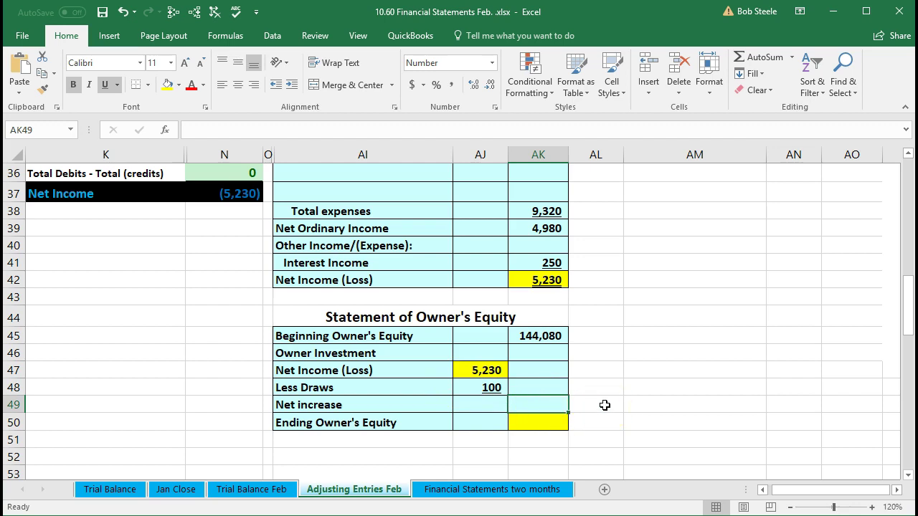
{"action": "type", "text": "="}
{"action": "left_click", "coordinate": [477, 372]}
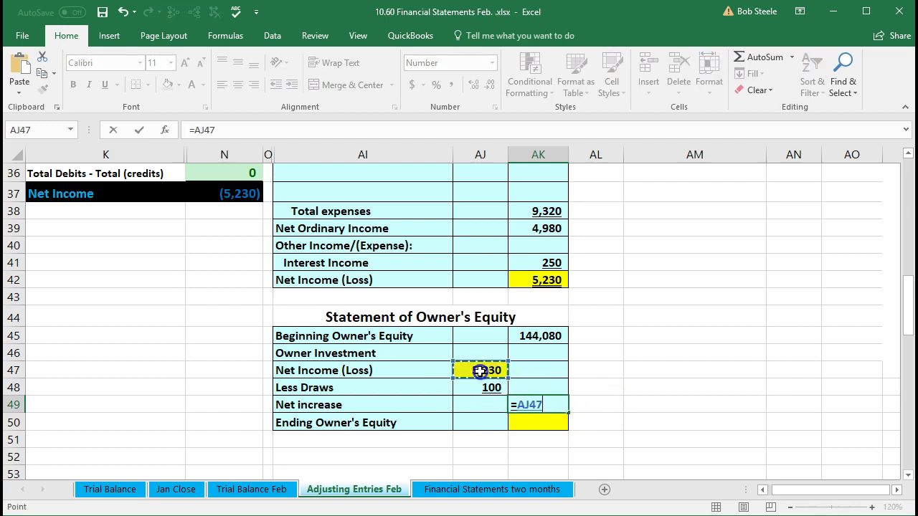
{"action": "type", "text": "-"}
{"action": "left_click", "coordinate": [461, 387]}
{"action": "key", "text": "Return"}
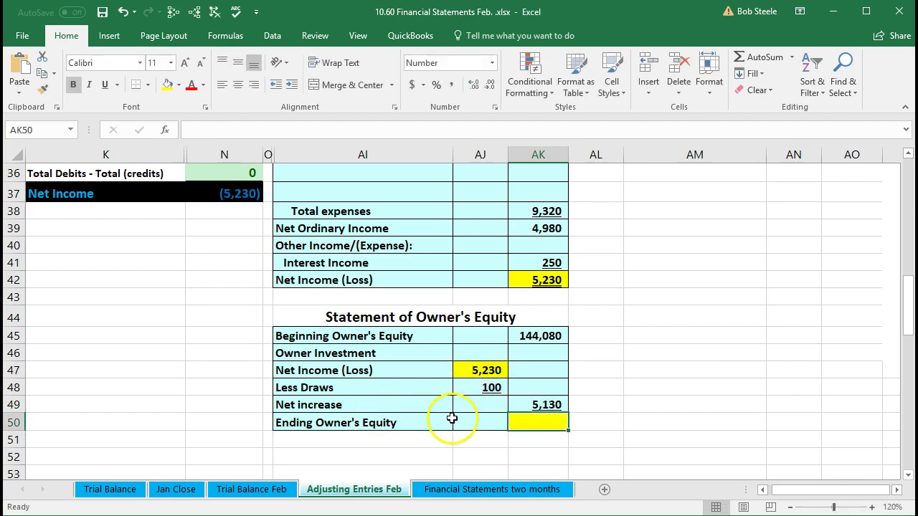
Step: Calculate Ending Owner's Equity in AK50 as beginning equity plus net increase, using =AK45+AK49
{"action": "left_click", "coordinate": [543, 337]}
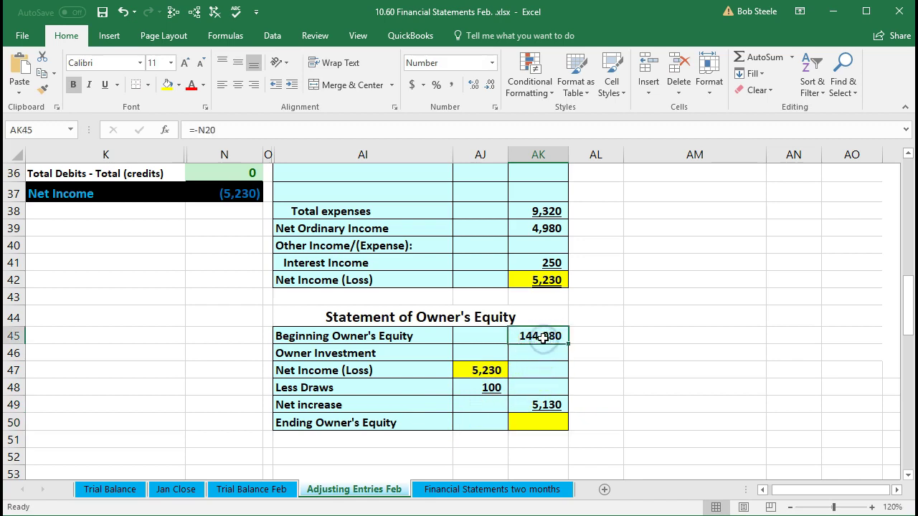
{"action": "left_click", "coordinate": [537, 405]}
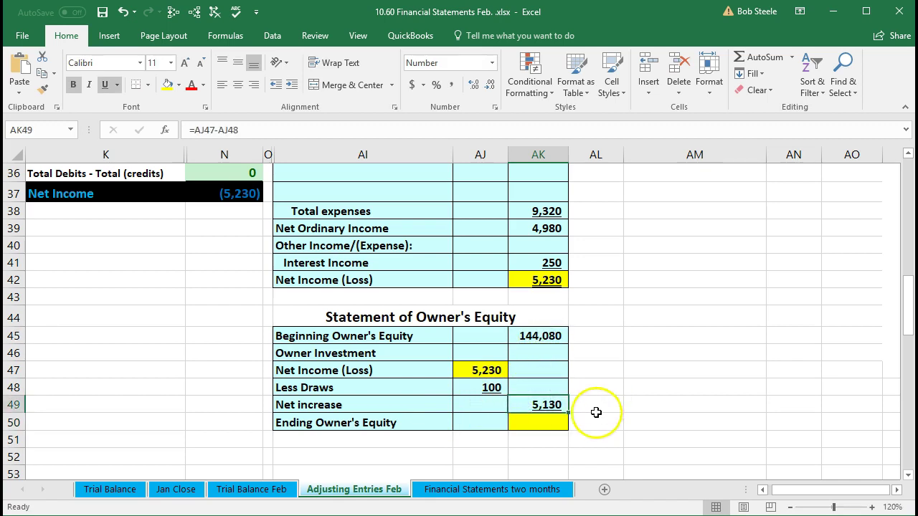
{"action": "left_click", "coordinate": [563, 424]}
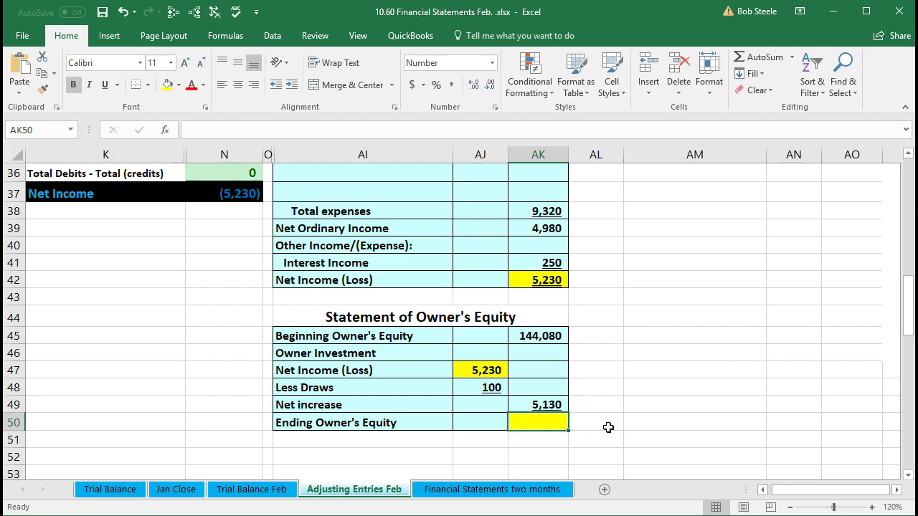
{"action": "type", "text": "="}
{"action": "left_click", "coordinate": [547, 336]}
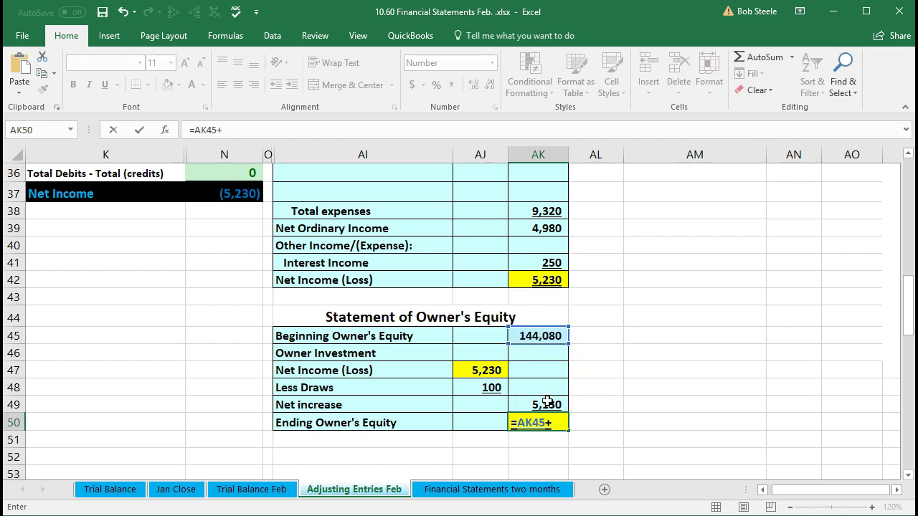
{"action": "left_click", "coordinate": [547, 402]}
{"action": "key", "text": "Return"}
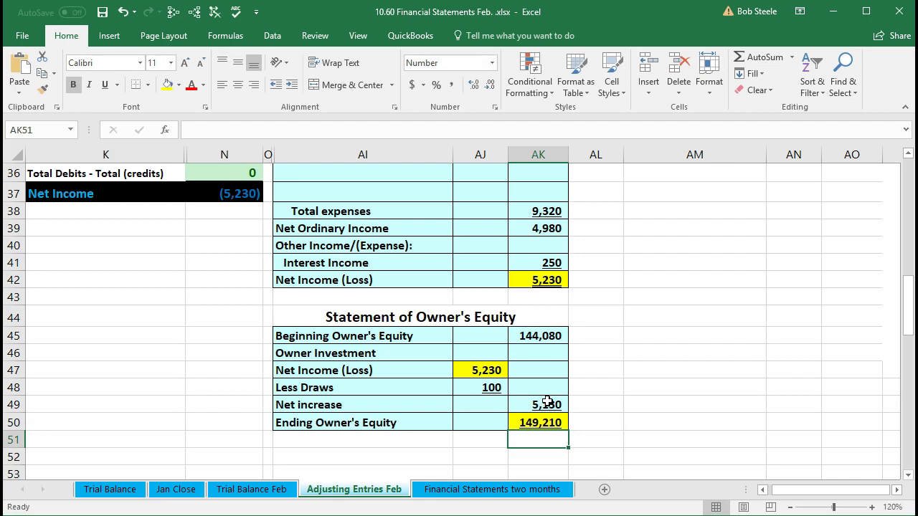
Step: Review the Net Income, Less Draws, Net increase and Ending Owner's Equity cells in the Statement of Owner's Equity
{"action": "left_click", "coordinate": [472, 369]}
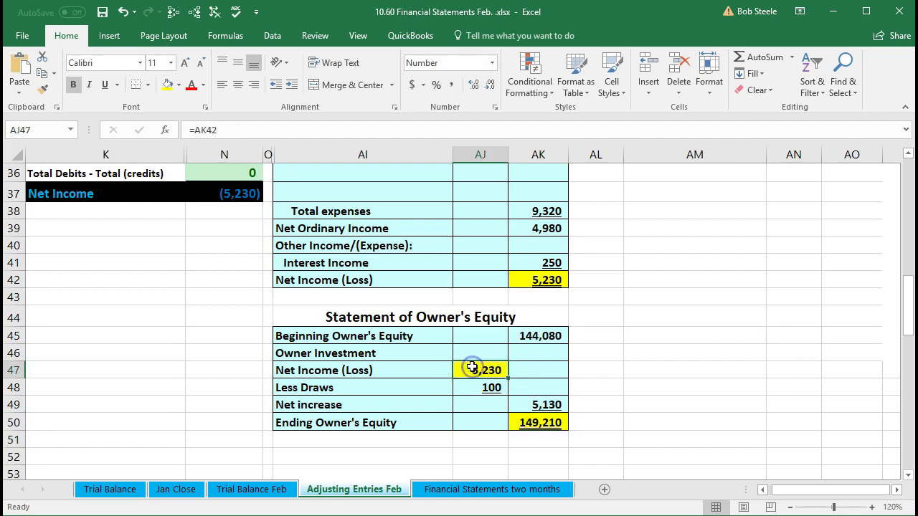
{"action": "left_click", "coordinate": [472, 386]}
{"action": "left_click", "coordinate": [529, 403]}
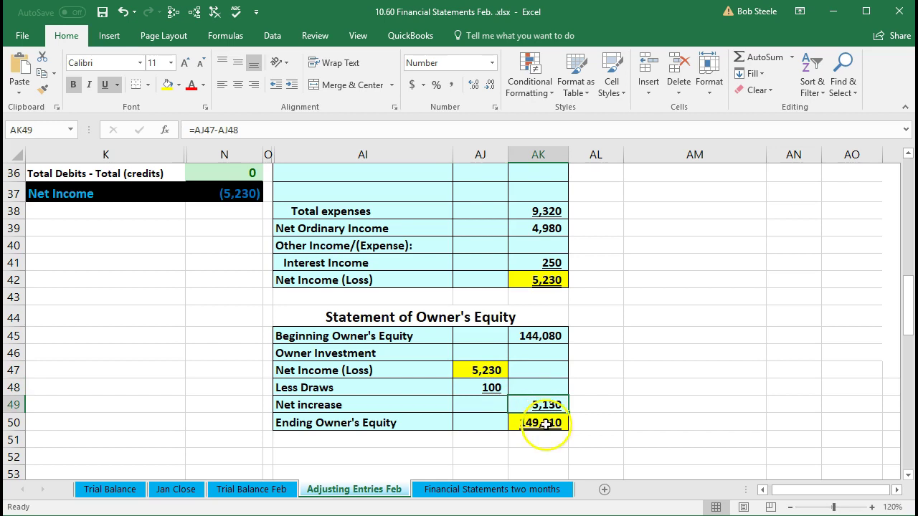
{"action": "left_click", "coordinate": [525, 423]}
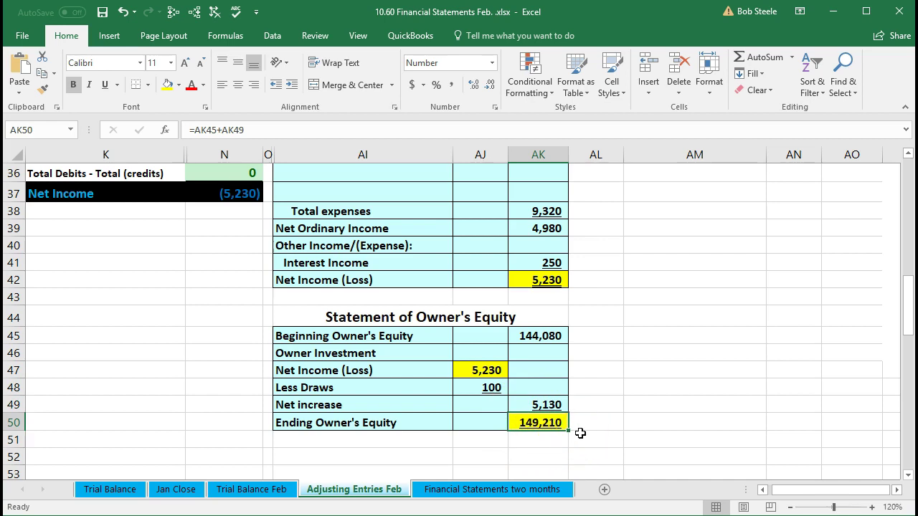
Step: Check the sum of trial balance cells N19:N35, Owners Draw through Interest Income, against Ending Owner's Equity
{"action": "scroll", "coordinate": [182, 406], "scroll_direction": "up", "scroll_amount": 5}
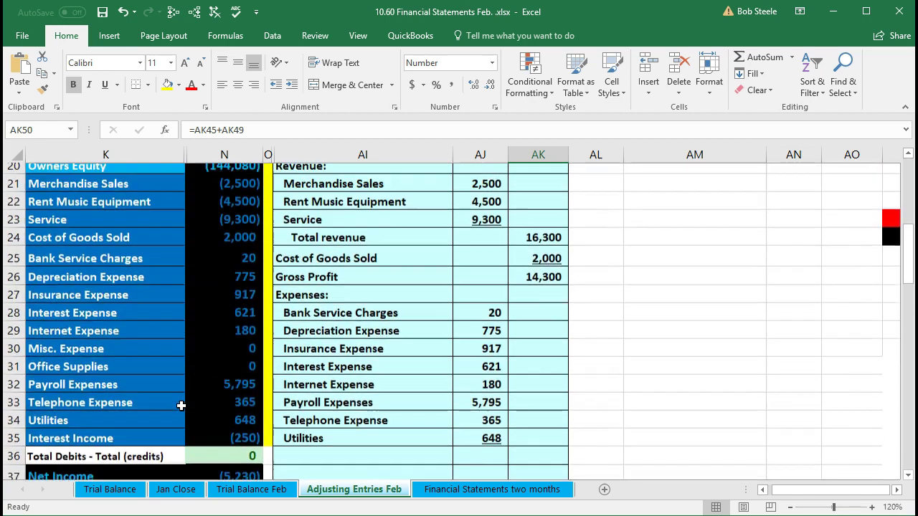
{"action": "scroll", "coordinate": [181, 406], "scroll_direction": "up", "scroll_amount": 3}
{"action": "left_click", "coordinate": [223, 300]}
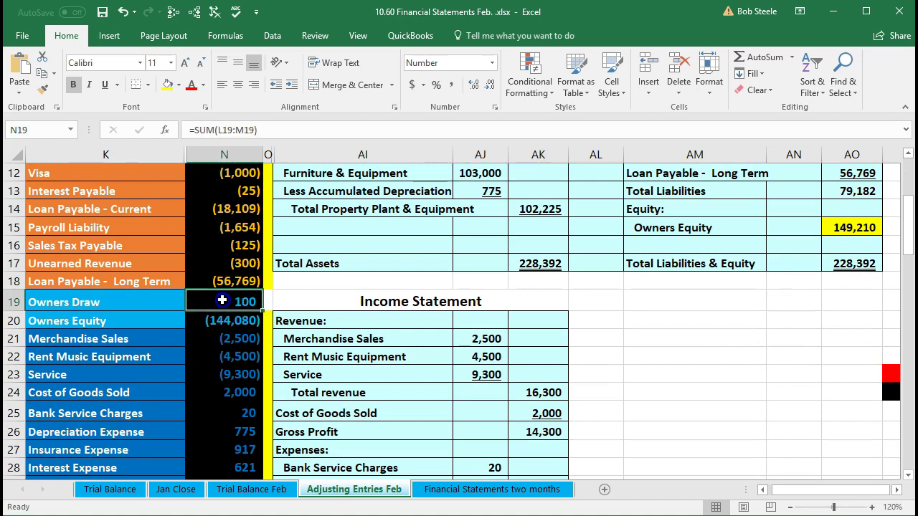
{"action": "left_click_drag", "start_coordinate": [222, 300], "coordinate": [221, 416]}
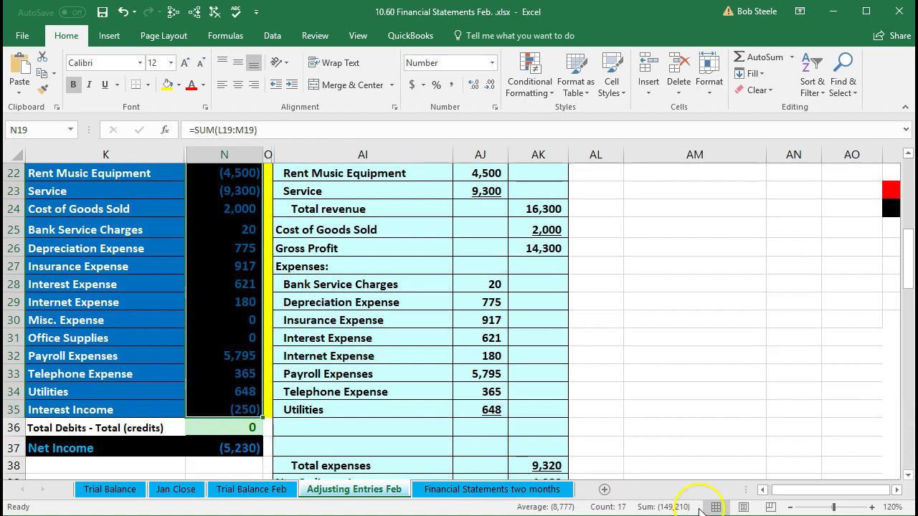
{"action": "left_click", "coordinate": [639, 441]}
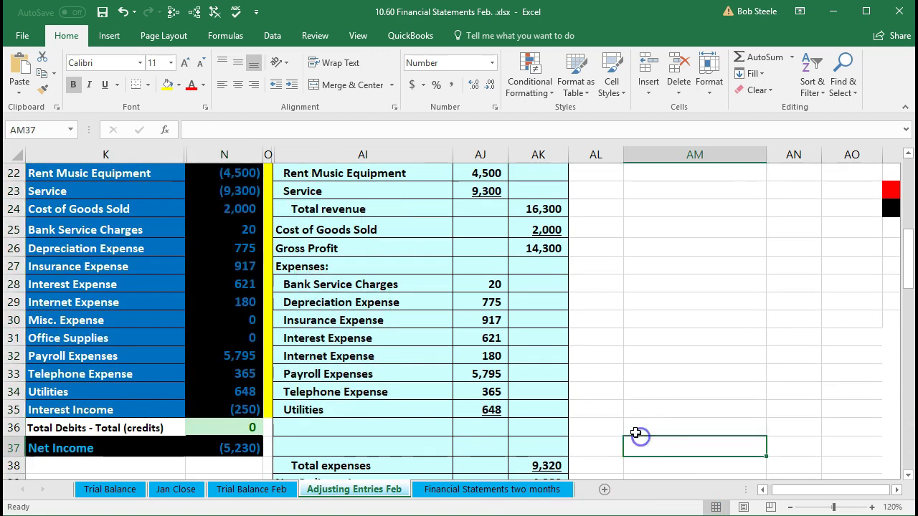
Step: Compare Ending Owner's Equity in AK50 with the balance sheet, and check Total Assets in AK17 against Total Liabilities & Equity in AO17
{"action": "scroll", "coordinate": [636, 434], "scroll_direction": "down", "scroll_amount": 5}
{"action": "left_click", "coordinate": [558, 405]}
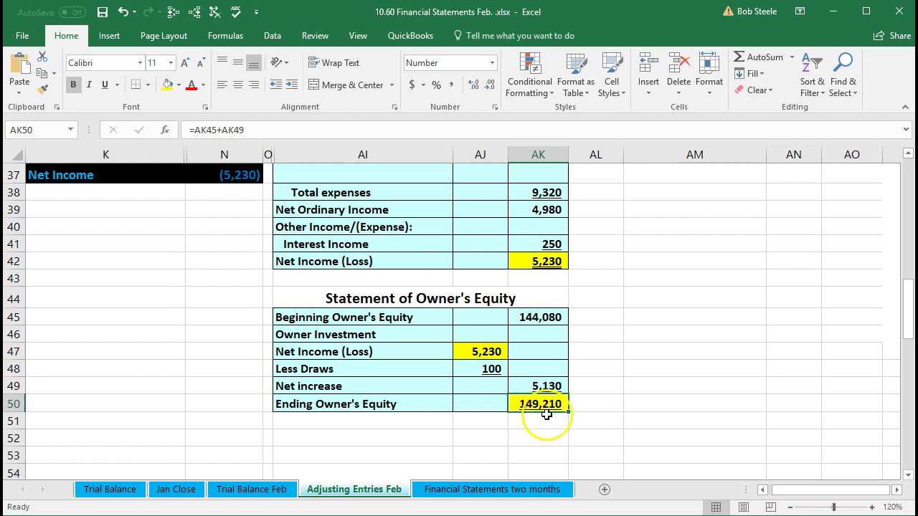
{"action": "scroll", "coordinate": [547, 414], "scroll_direction": "up", "scroll_amount": 6}
{"action": "scroll", "coordinate": [547, 414], "scroll_direction": "up", "scroll_amount": 5}
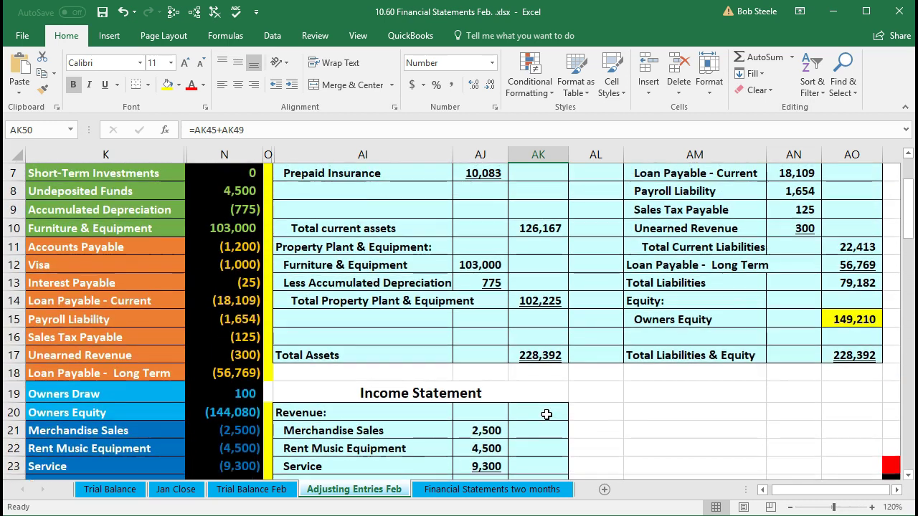
{"action": "left_click", "coordinate": [547, 413]}
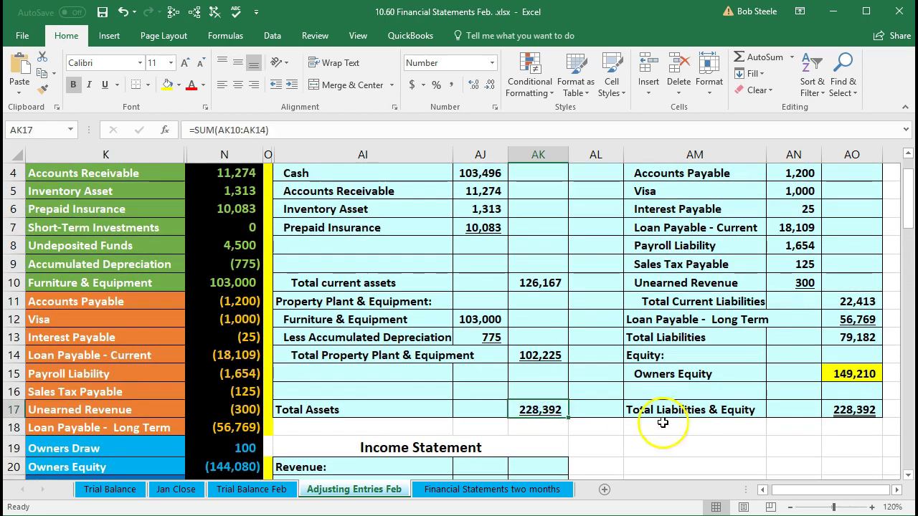
{"action": "left_click", "coordinate": [841, 409]}
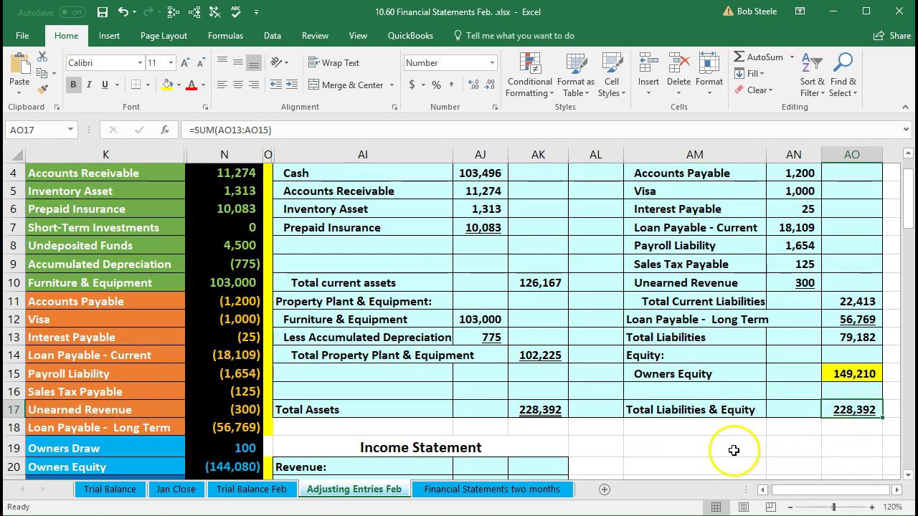
Step: Trace Net Income from AK42 of the Income Statement through AJ47 to Ending Owner's Equity in AK50
{"action": "scroll", "coordinate": [737, 423], "scroll_direction": "down", "scroll_amount": 6}
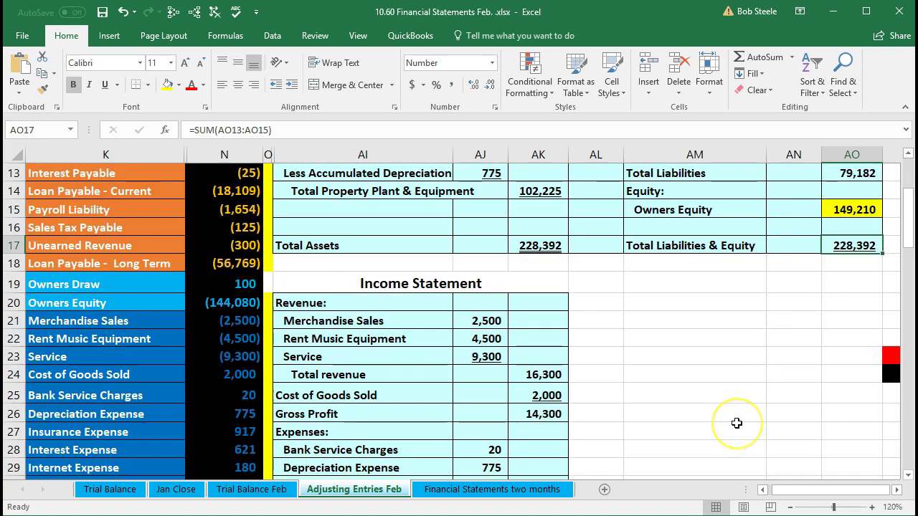
{"action": "scroll", "coordinate": [736, 423], "scroll_direction": "down", "scroll_amount": 2}
{"action": "left_click", "coordinate": [547, 424]}
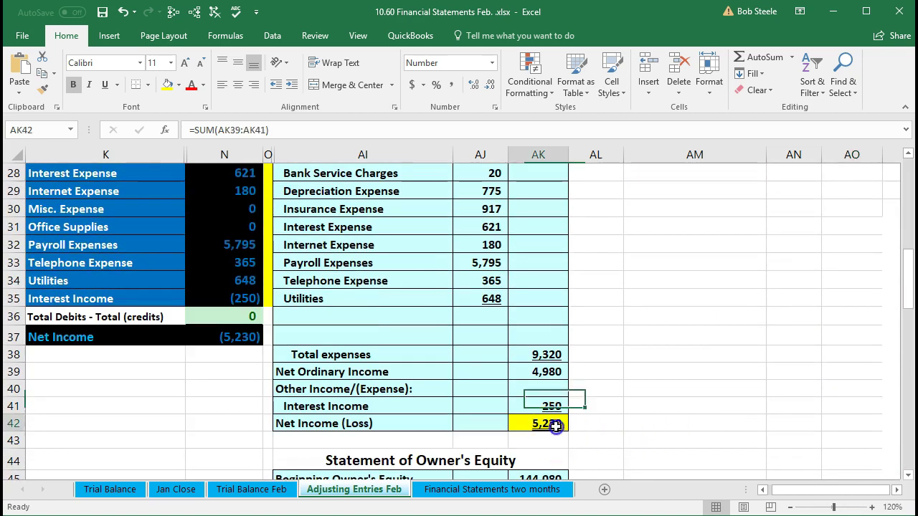
{"action": "scroll", "coordinate": [629, 420], "scroll_direction": "down", "scroll_amount": 3}
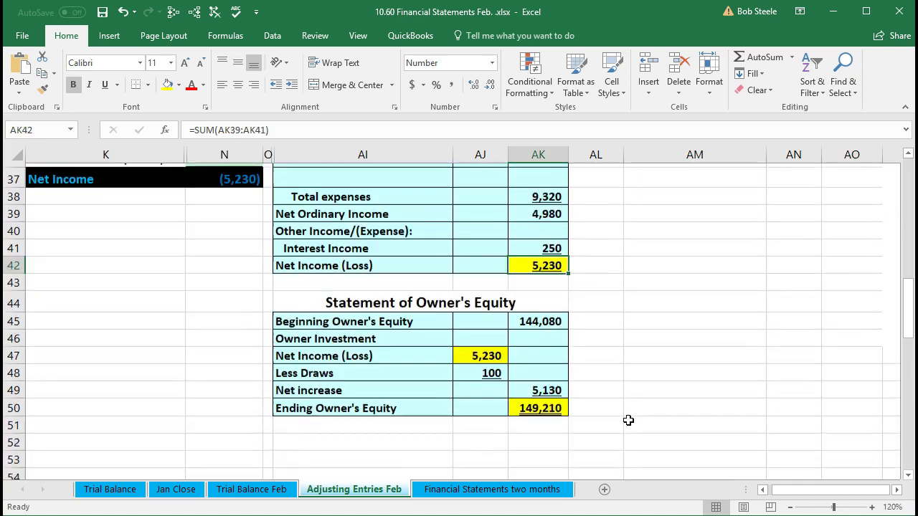
{"action": "left_click", "coordinate": [479, 351]}
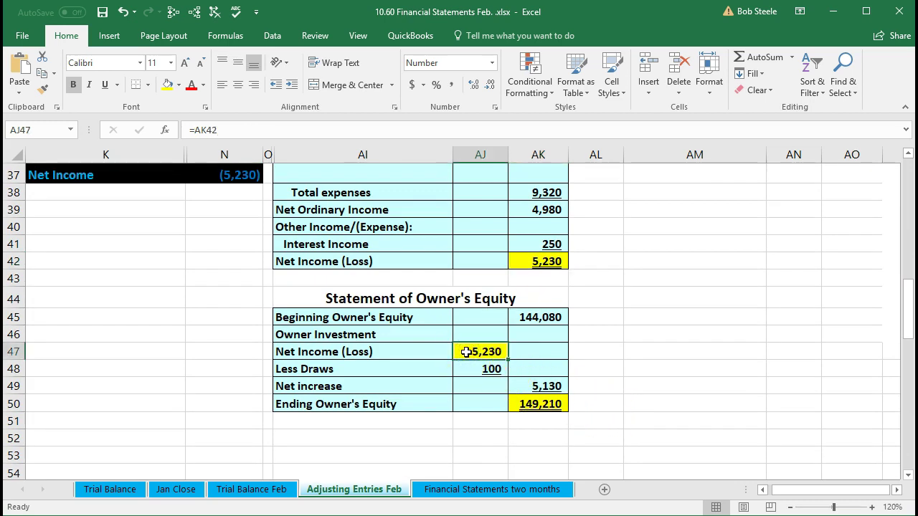
{"action": "left_click", "coordinate": [523, 404]}
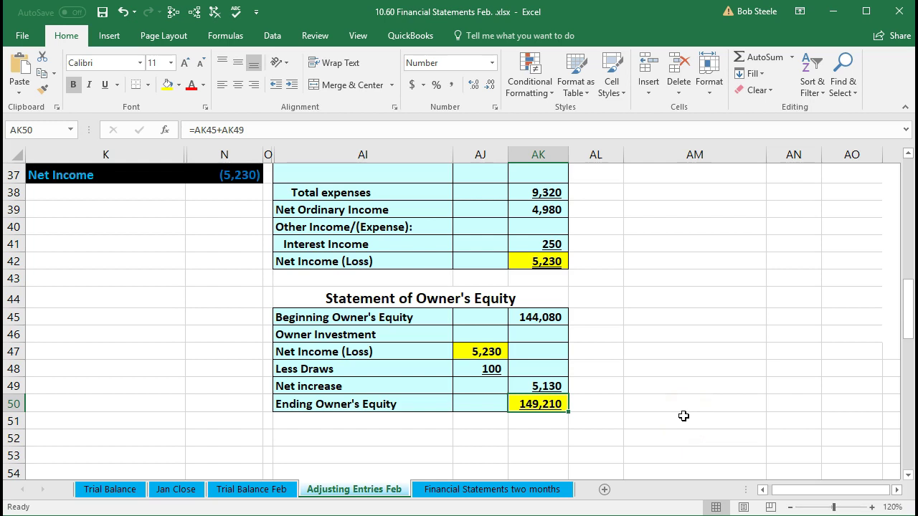
Step: Examine the balance sheet Owners Equity formula in AO15 alongside the trial balance equity, revenue and expense accounts it covers
{"action": "scroll", "coordinate": [613, 428], "scroll_direction": "up", "scroll_amount": 8}
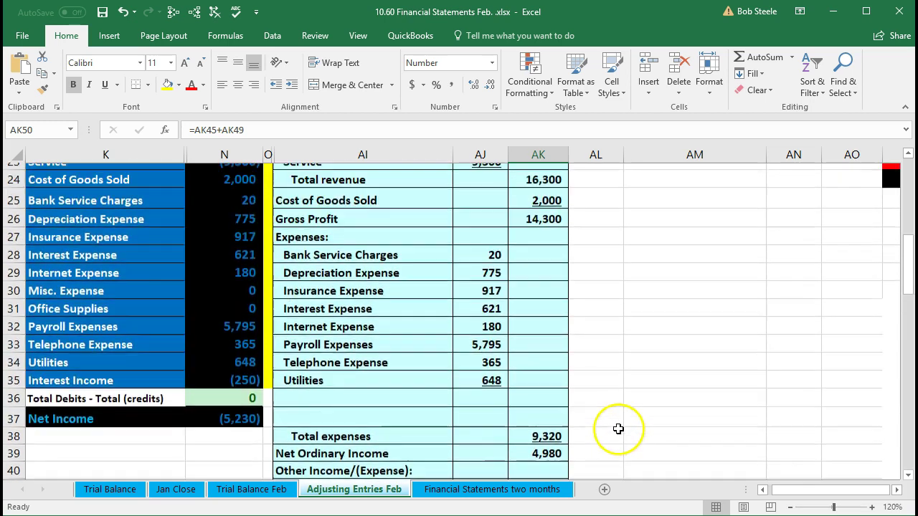
{"action": "scroll", "coordinate": [618, 429], "scroll_direction": "up", "scroll_amount": 1}
{"action": "left_click", "coordinate": [836, 263]}
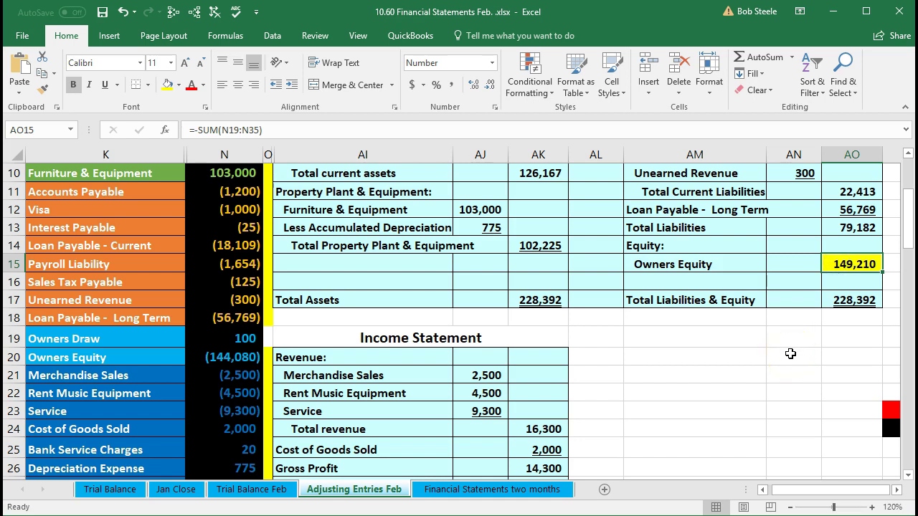
{"action": "right_click", "coordinate": [268, 332]}
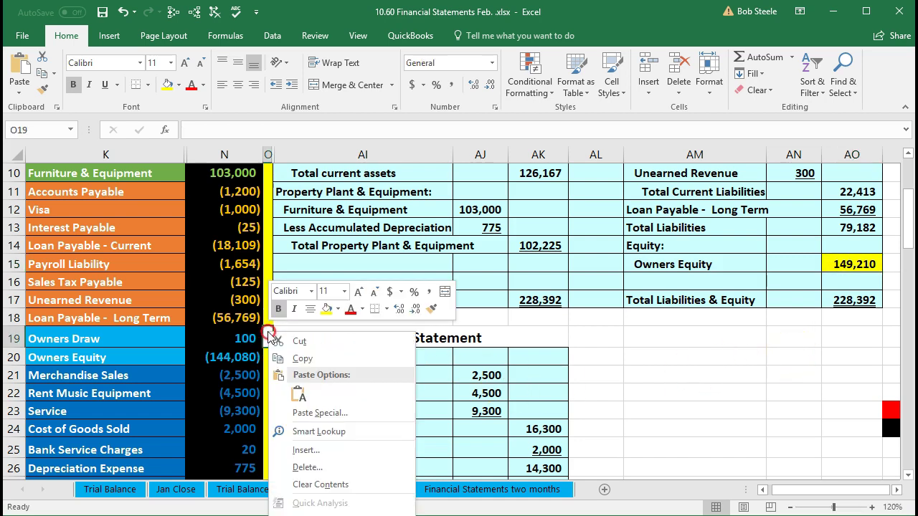
{"action": "key", "text": "Escape"}
{"action": "left_click", "coordinate": [266, 395]}
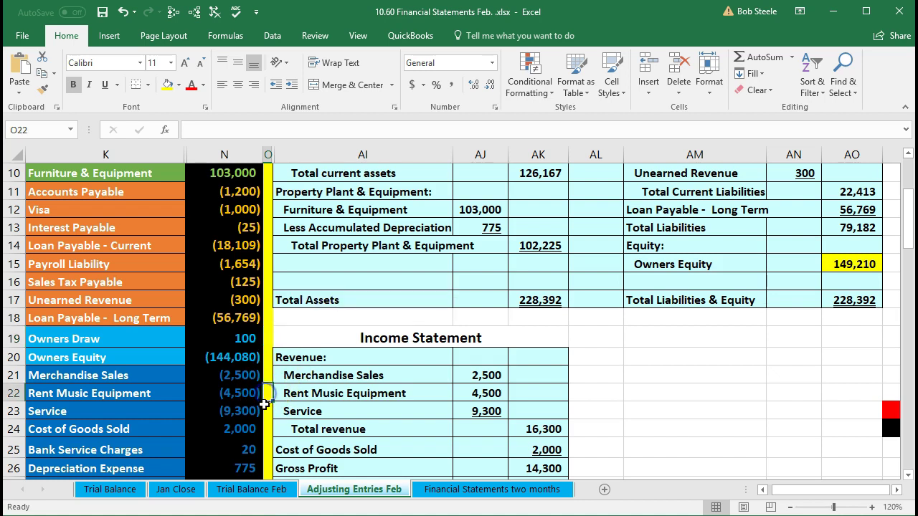
{"action": "scroll", "coordinate": [264, 405], "scroll_direction": "up", "scroll_amount": 3}
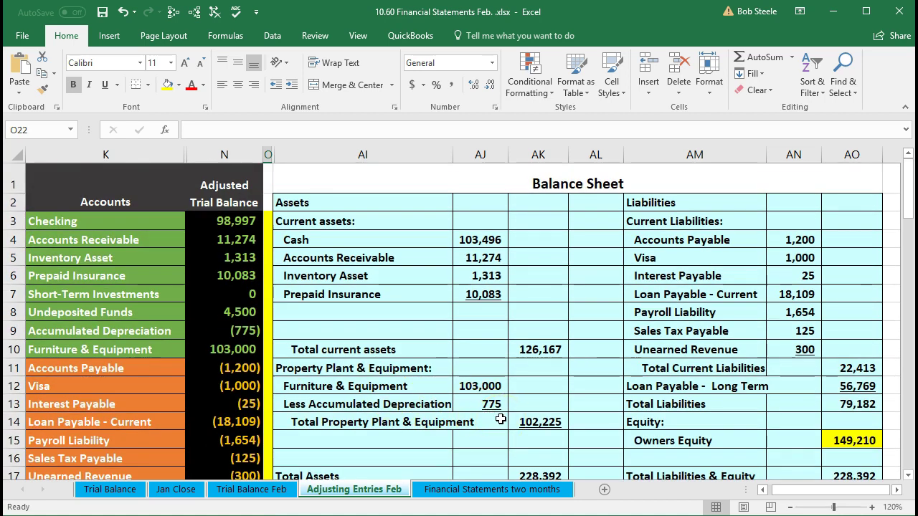
{"action": "scroll", "coordinate": [502, 416], "scroll_direction": "down", "scroll_amount": 1}
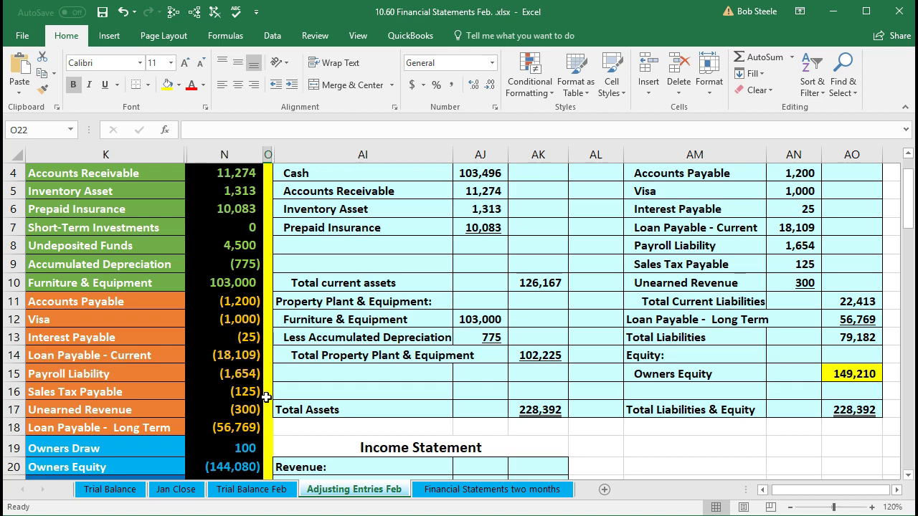
{"action": "left_click", "coordinate": [378, 381]}
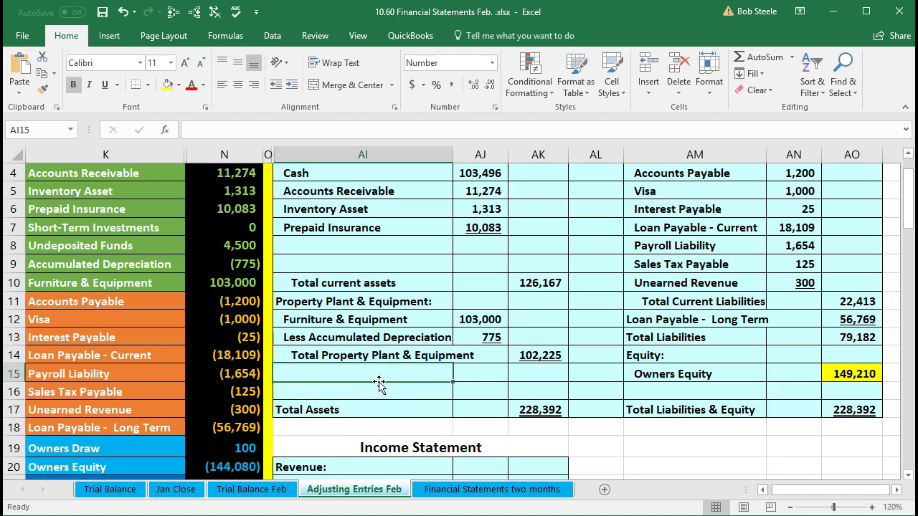